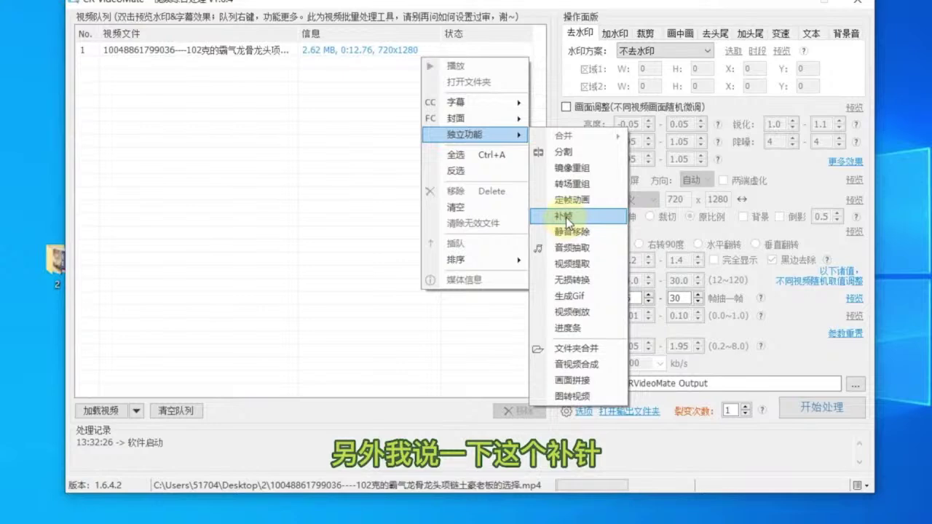
Step: Examine the frame interpolation function (补帧) among the queued video's standalone functions and compare it with the frame rate and frame extraction settings
right_click(409, 50)
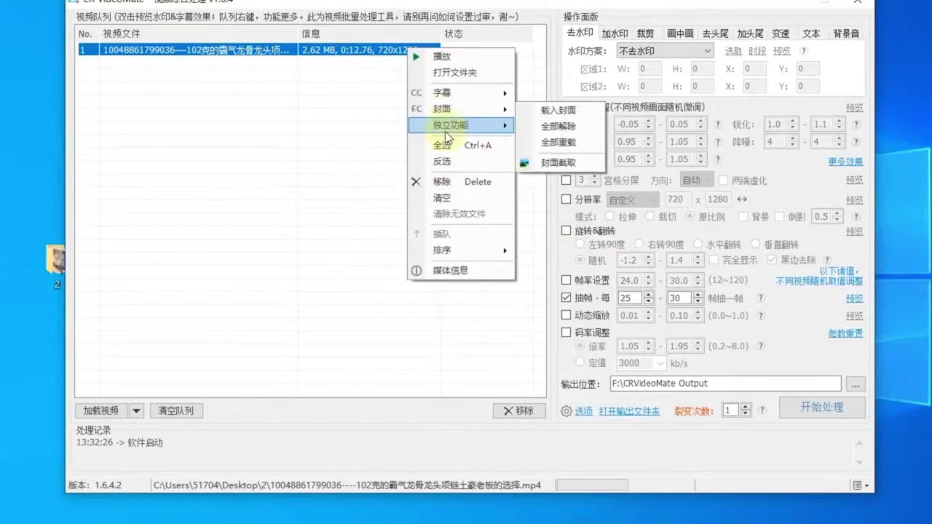
mouse_move(466, 125)
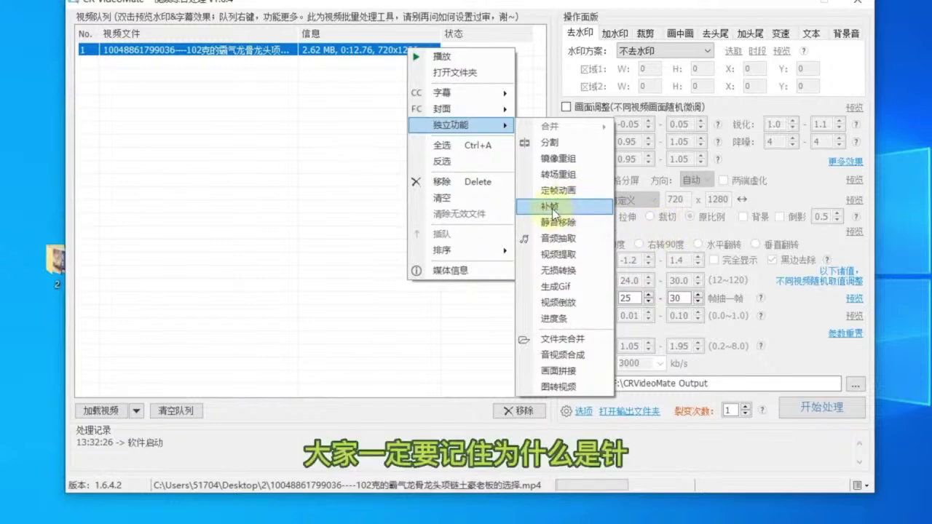
click(725, 295)
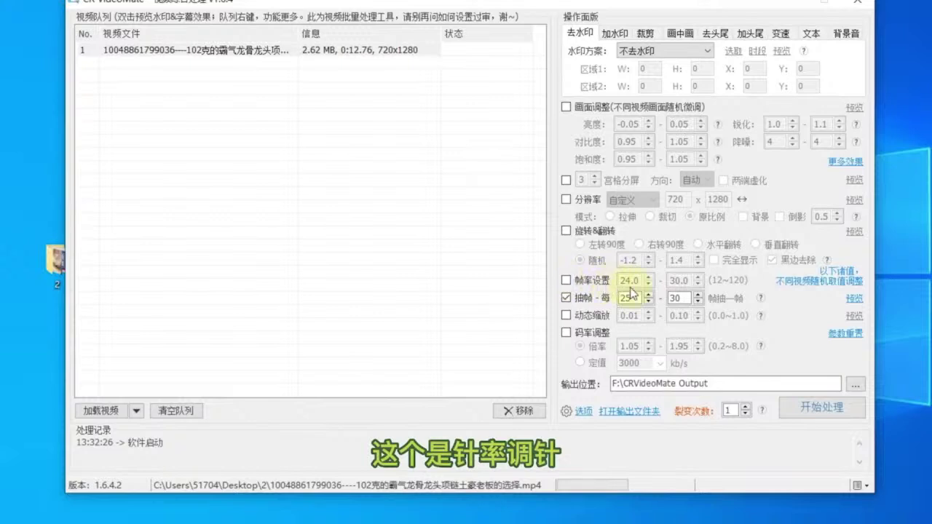
click(566, 297)
click(567, 297)
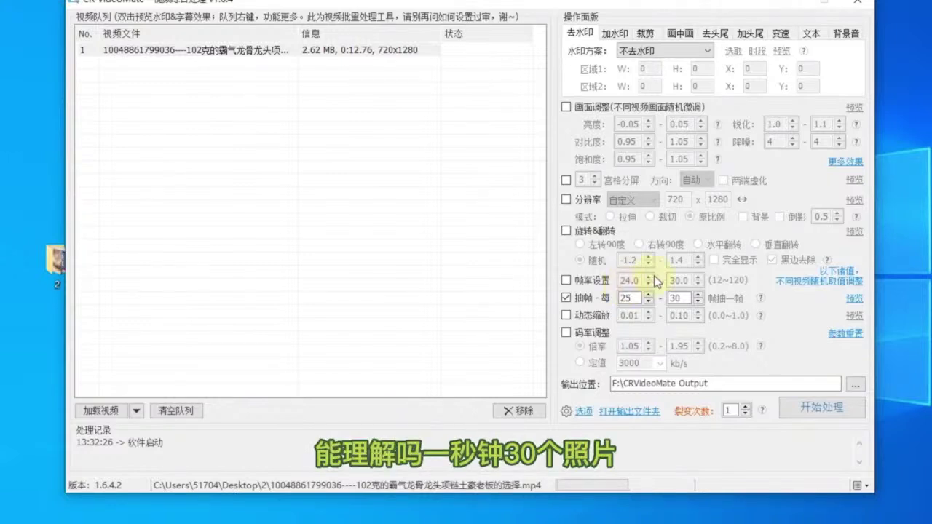
right_click(409, 57)
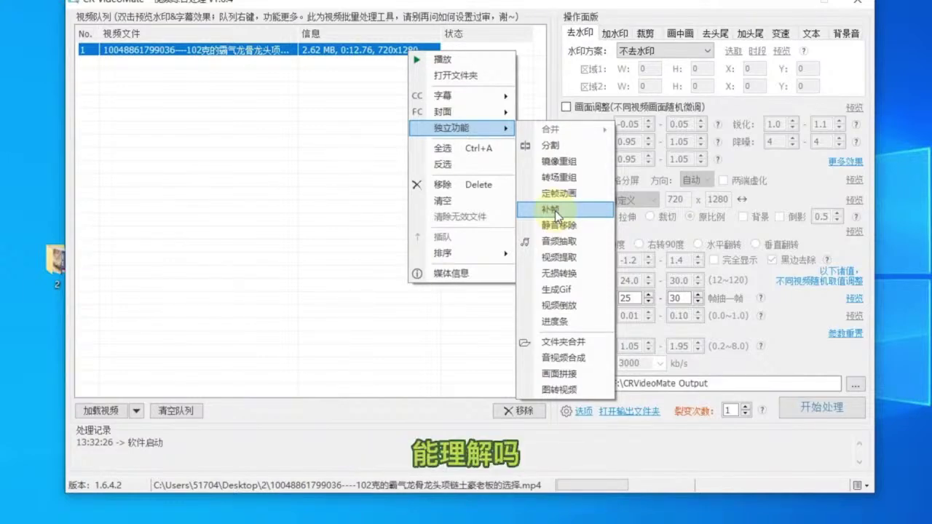
click(765, 312)
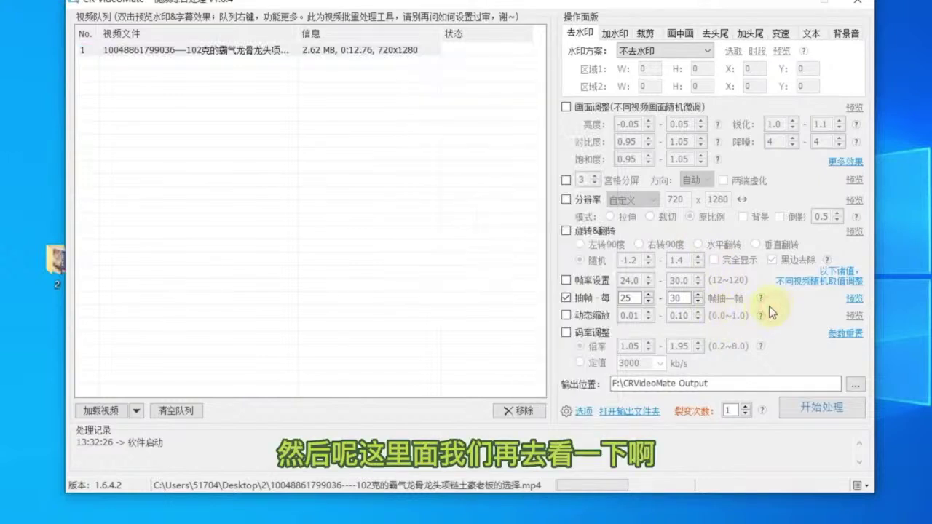
Step: Enable the frame rate setting (帧率设置) for the video processing
click(566, 280)
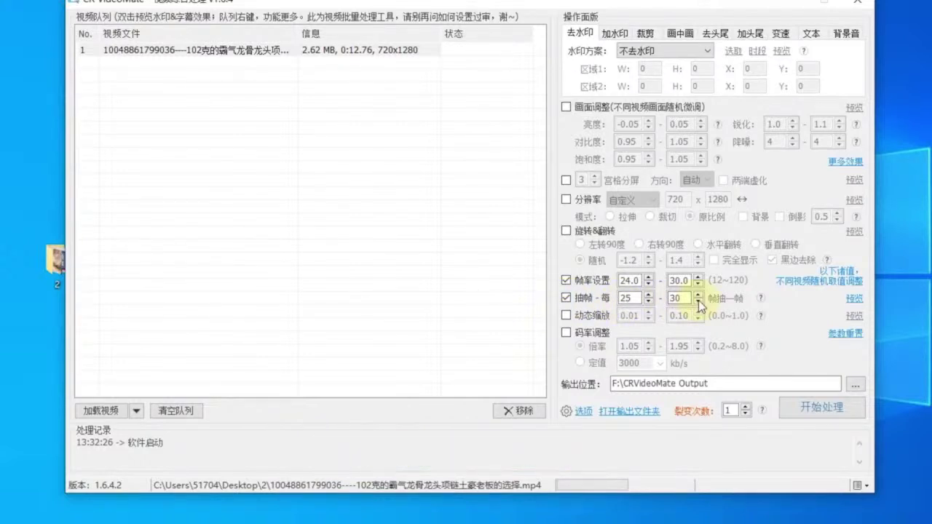
Step: View the picture stitching dialog (画面拼接) from the queued video's standalone functions and close it without starting
right_click(386, 50)
mouse_move(436, 128)
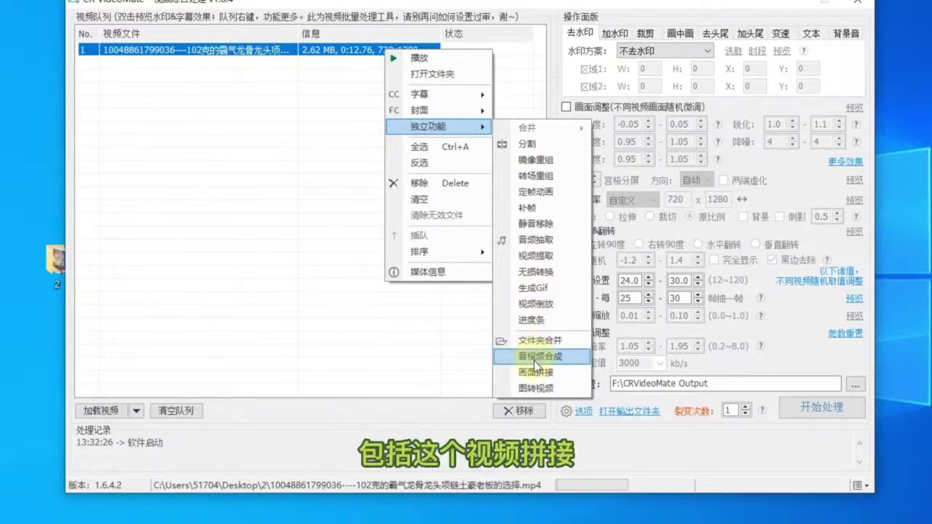
click(536, 373)
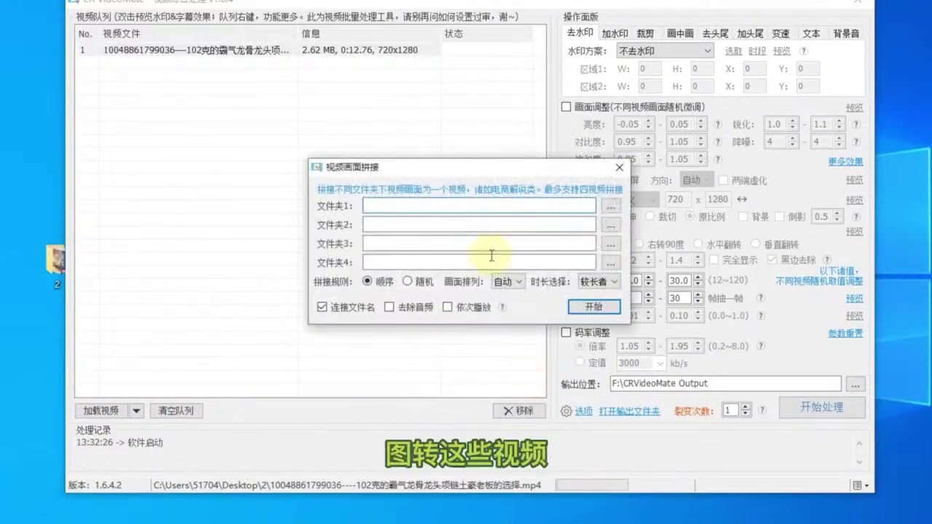
click(618, 167)
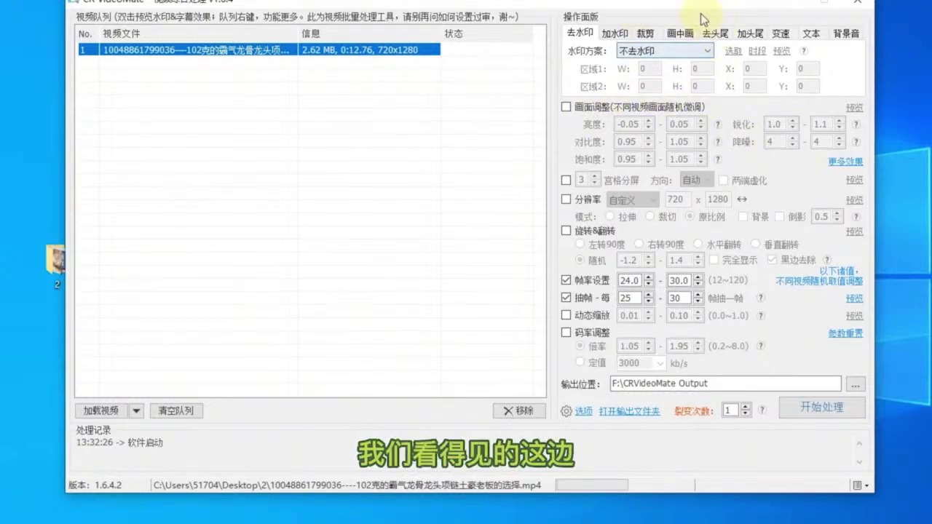
drag(697, 7, 691, 4)
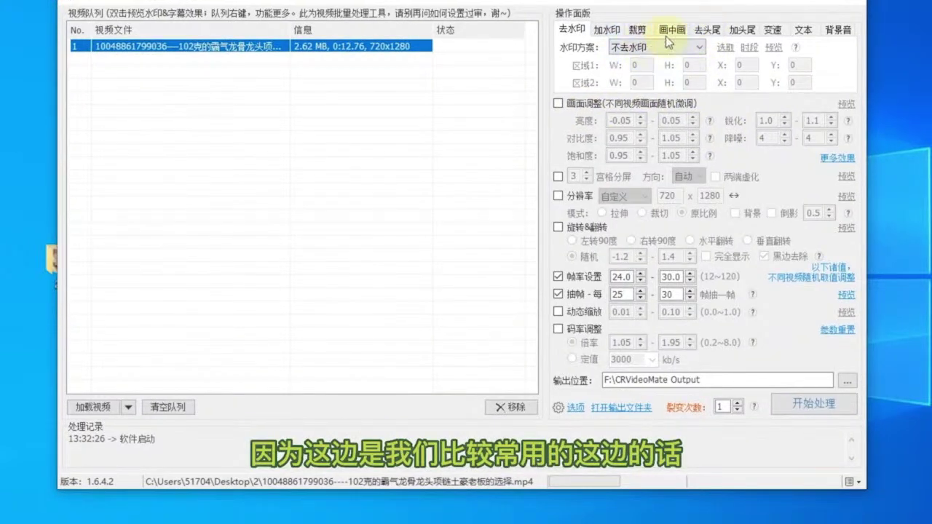
right_click(252, 47)
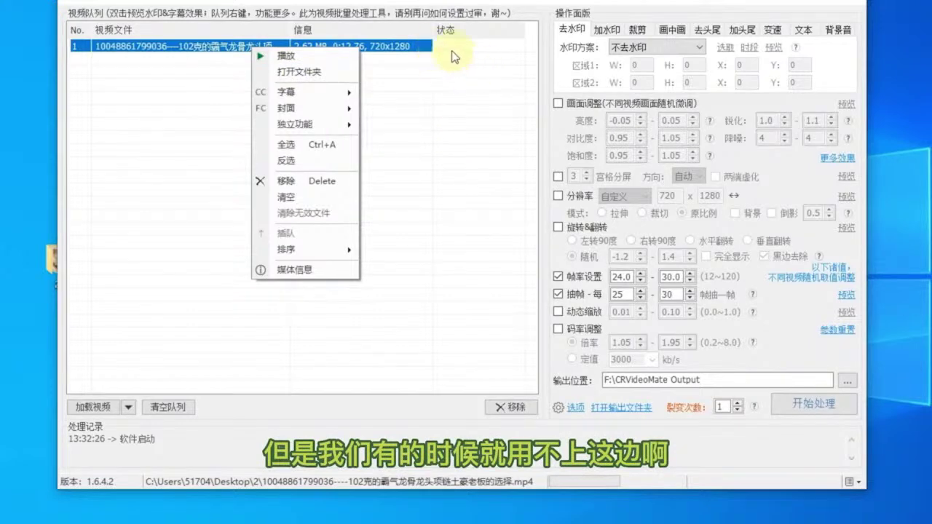
click(447, 83)
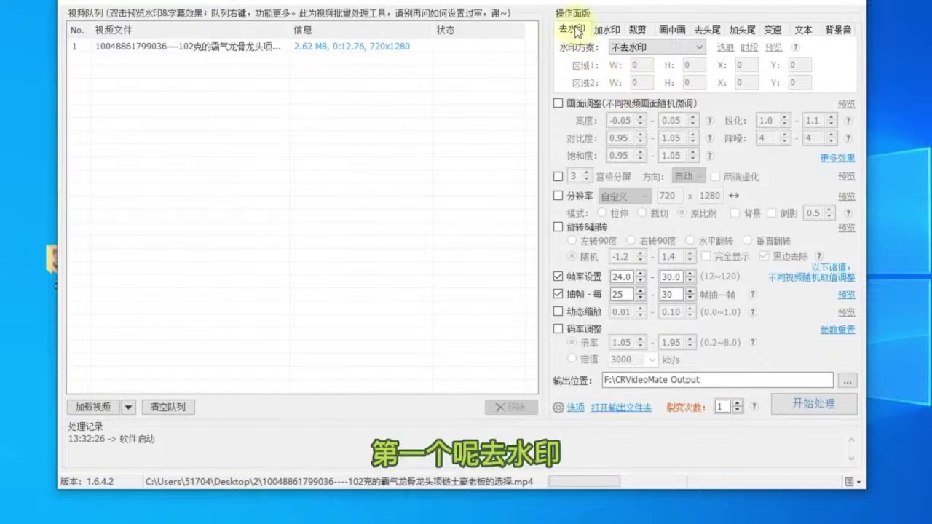
Step: Try the Bilibili preset as watermark removal scheme and replace it with one custom area, 自定义区域(1处)
click(698, 46)
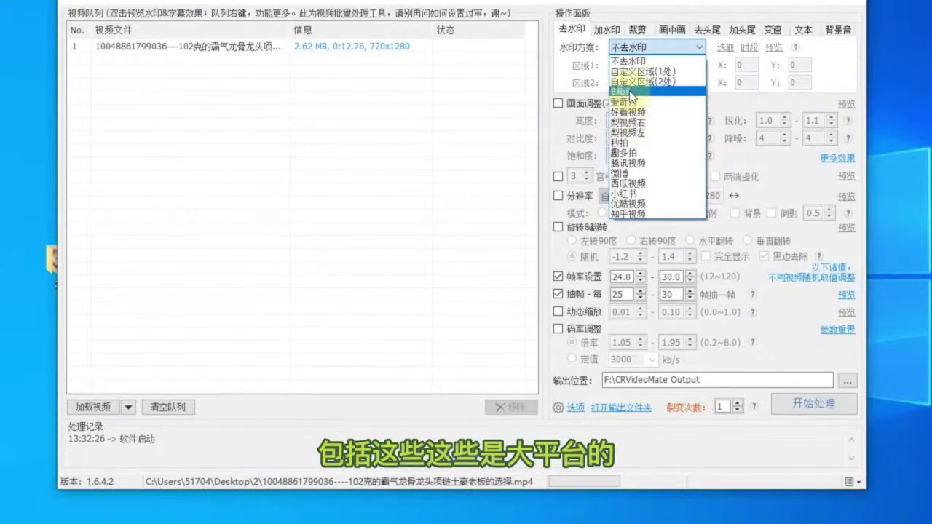
click(631, 91)
click(699, 50)
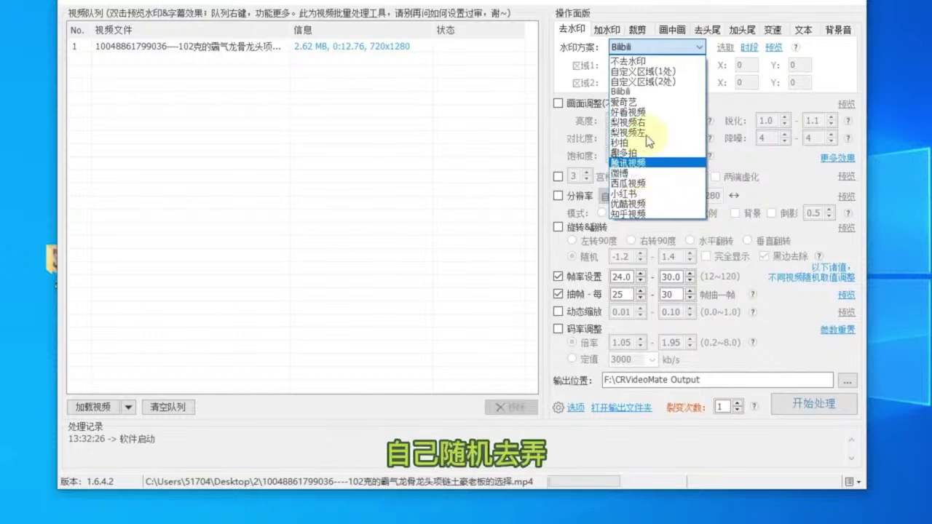
click(640, 71)
Step: Set the width and height of watermark region 1 to 52 each
click(633, 65)
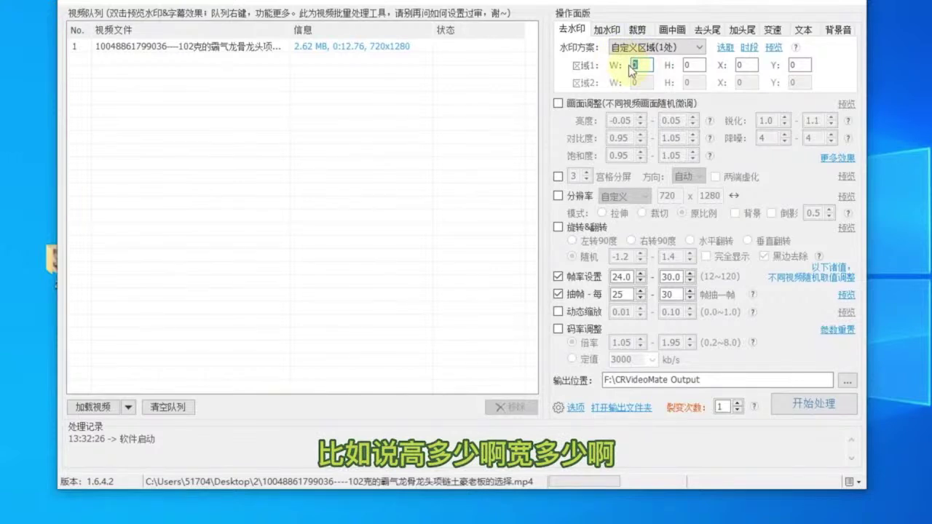
text(52)
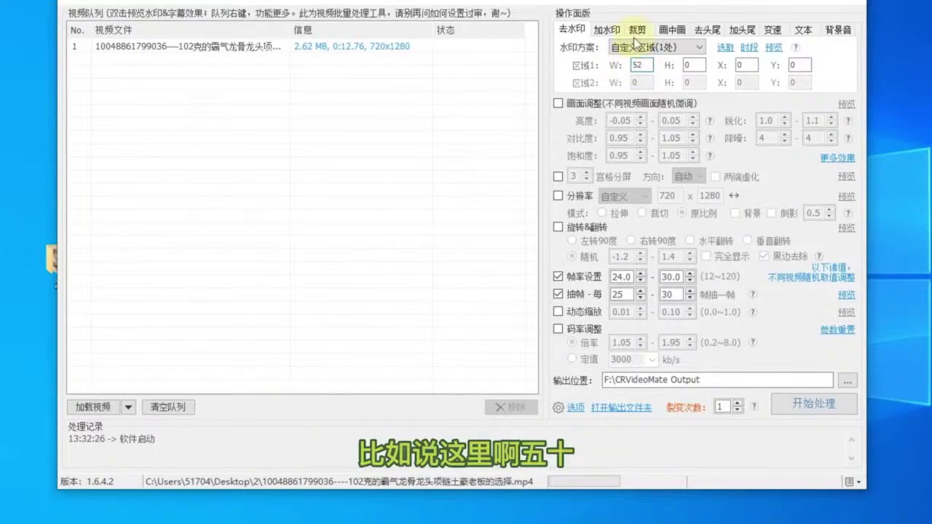
click(687, 67)
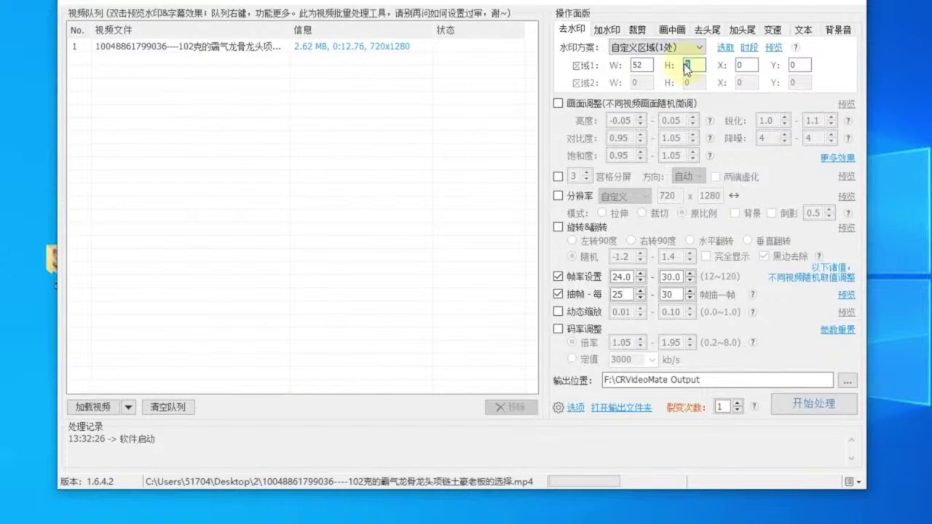
text(52)
click(747, 65)
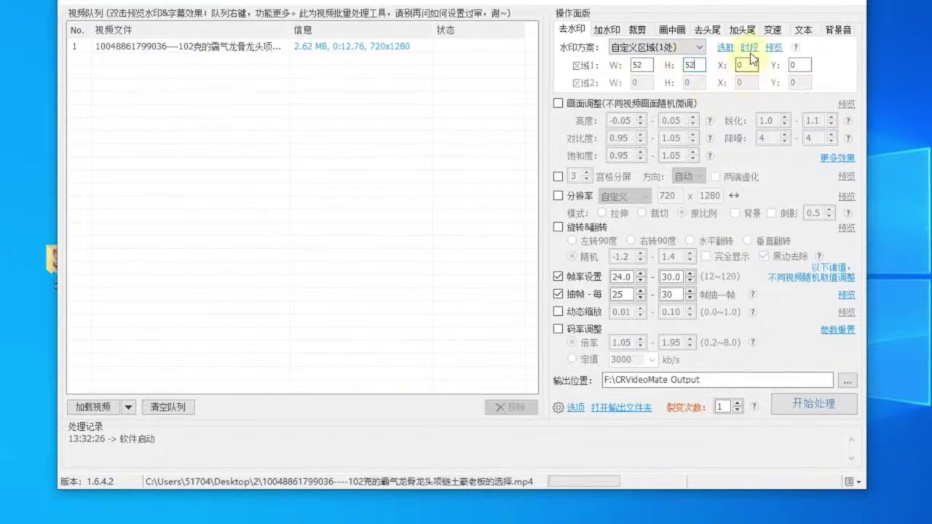
Step: Preview the queued video with the custom watermark removal area applied and close the preview
click(774, 47)
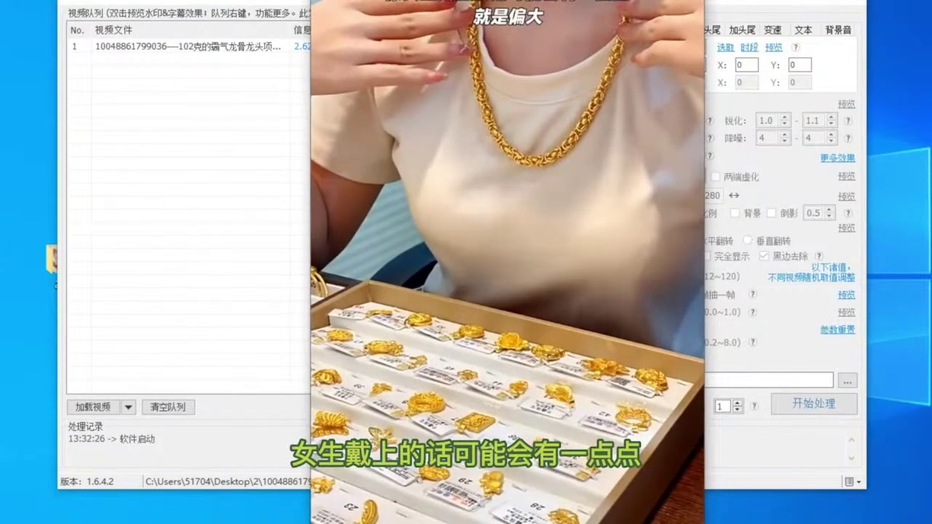
drag(585, 8, 549, 36)
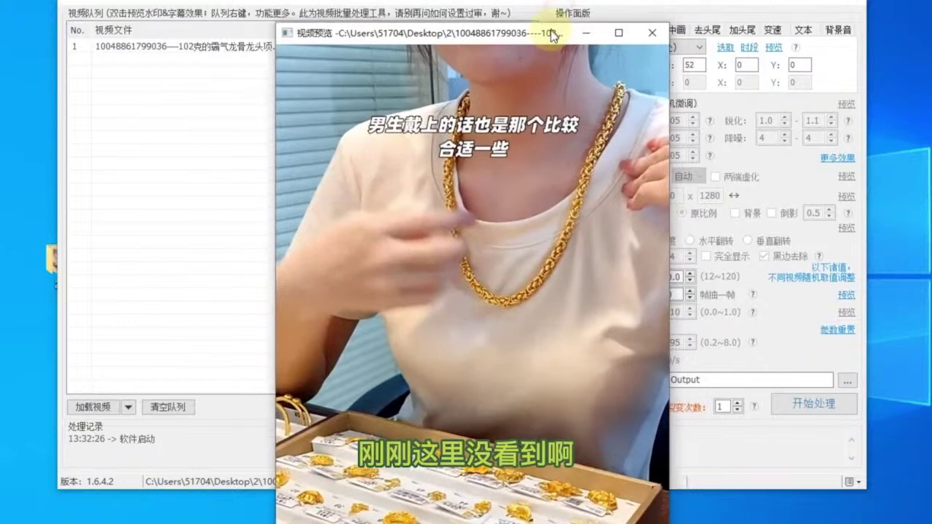
click(823, 57)
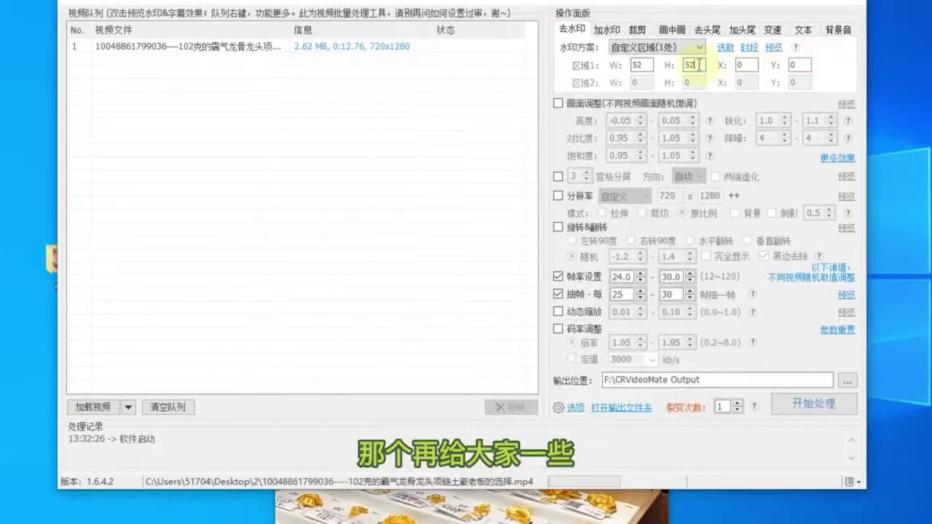
click(777, 49)
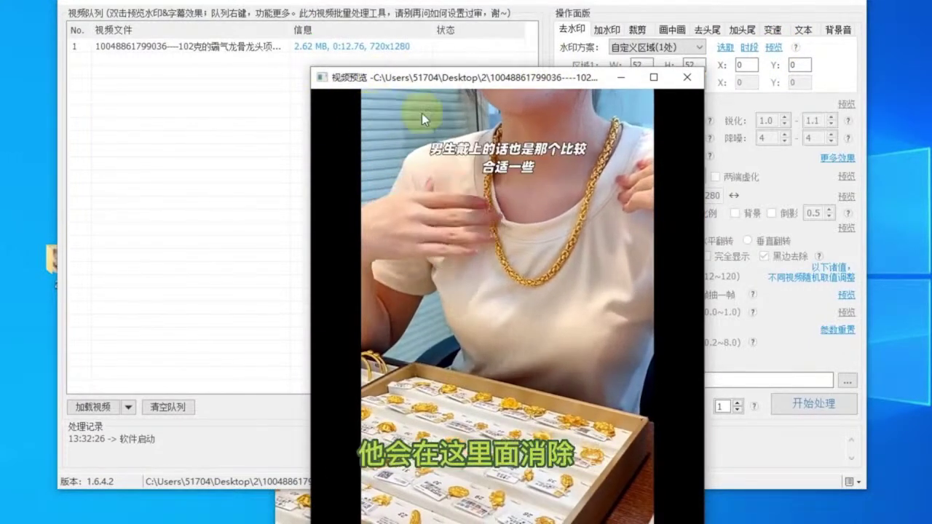
click(687, 78)
Step: Set the width and height of watermark region 1 to 520 each
click(648, 64)
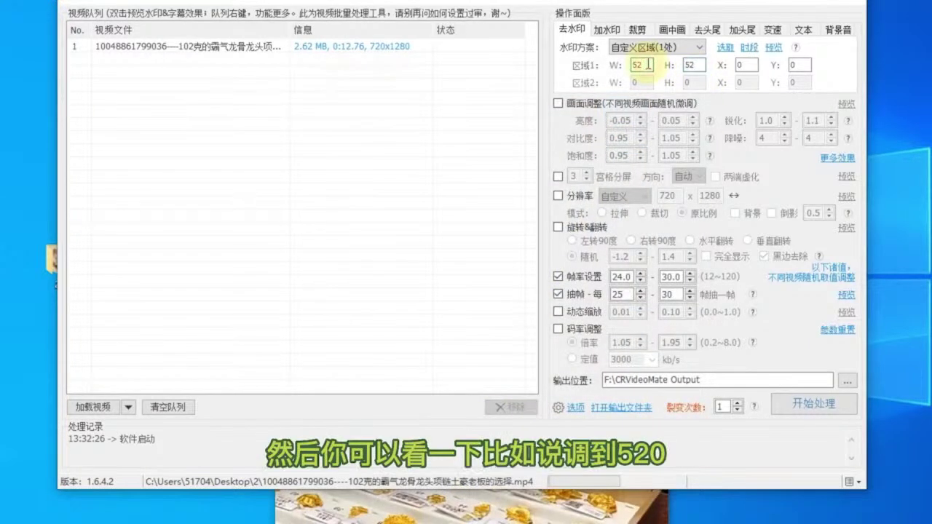
text(0)
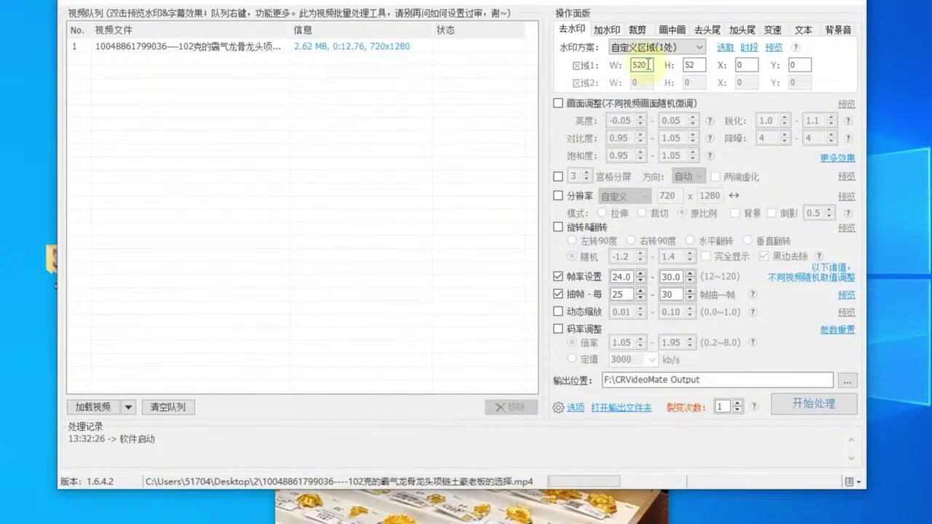
click(695, 66)
text(0)
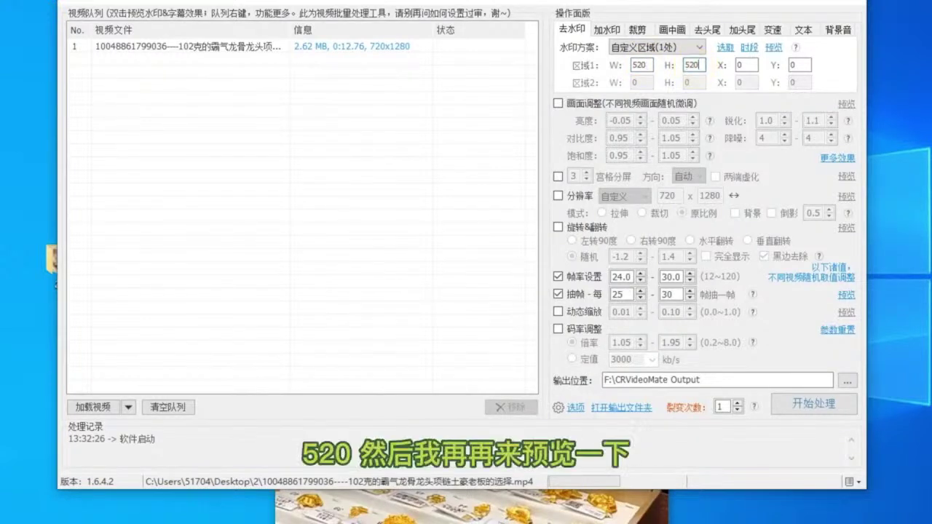
Step: Preview the queued video with the enlarged 520 by 520 watermark removal area
click(773, 48)
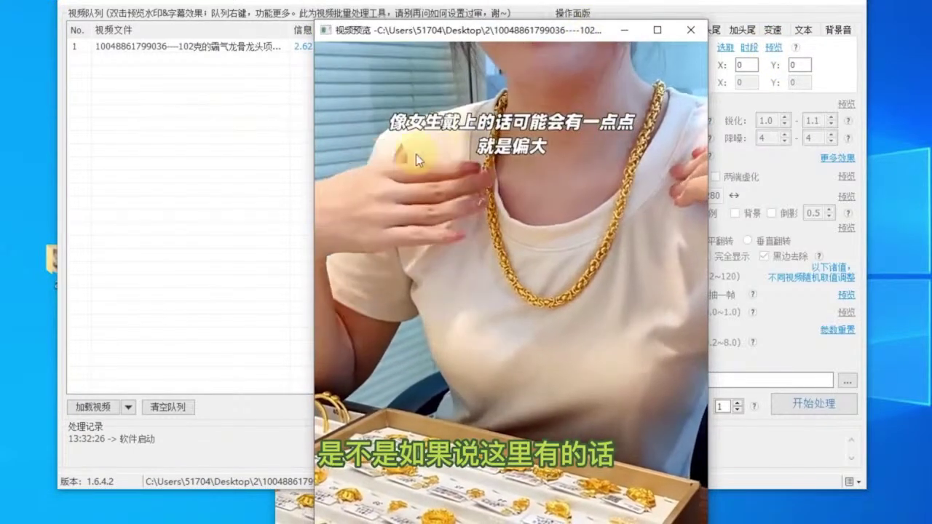
click(773, 48)
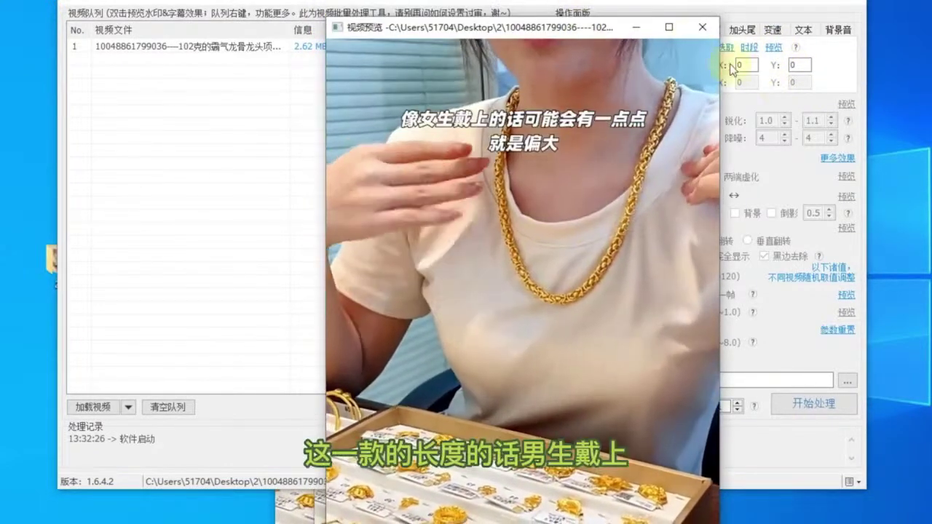
click(658, 16)
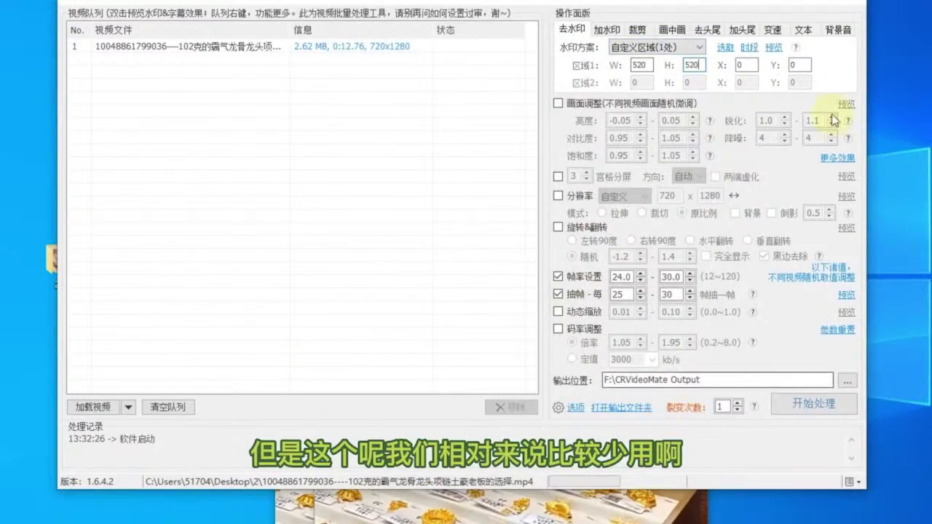
Step: Set the watermark removal scheme back to 不去水印 (no watermark removal)
click(699, 48)
click(654, 68)
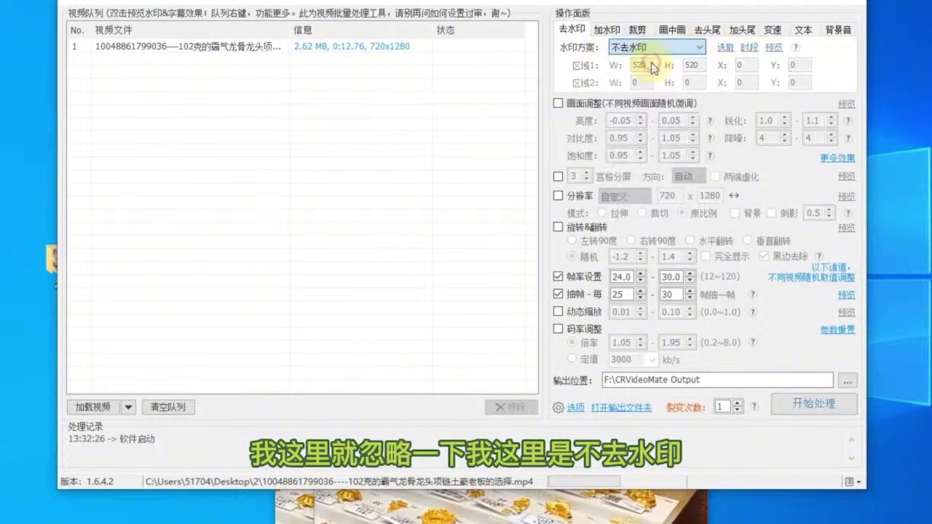
Step: Enable picture adjustment (画面调整) with an upper brightness limit of 0.15 and a lower contrast limit of 1.05
click(558, 104)
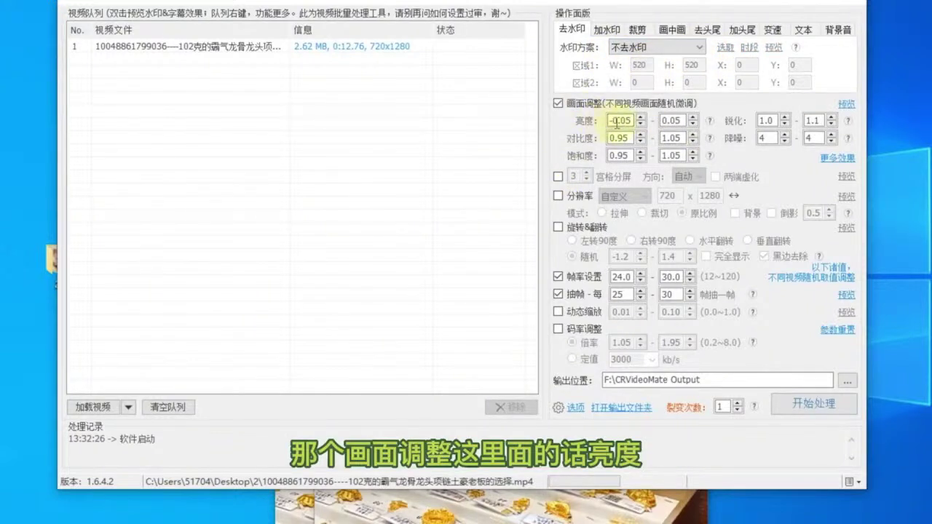
click(693, 117)
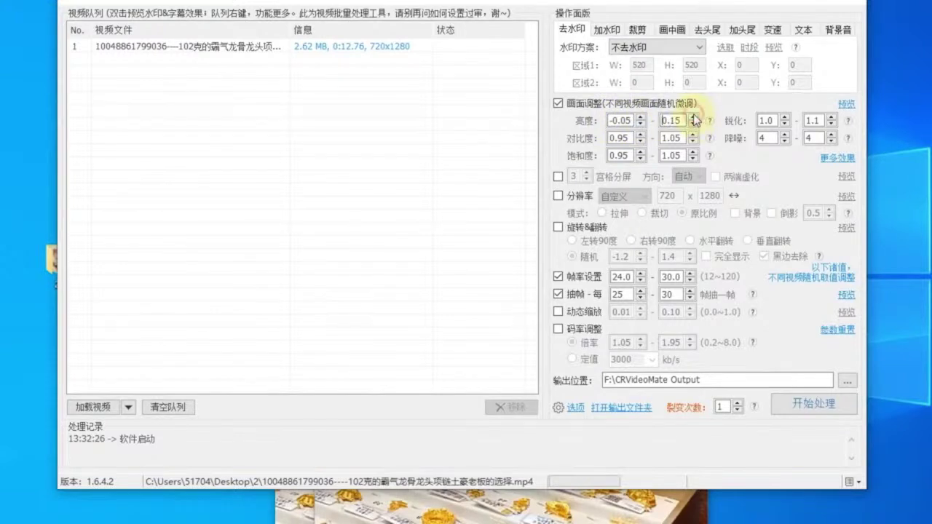
click(641, 135)
click(641, 135)
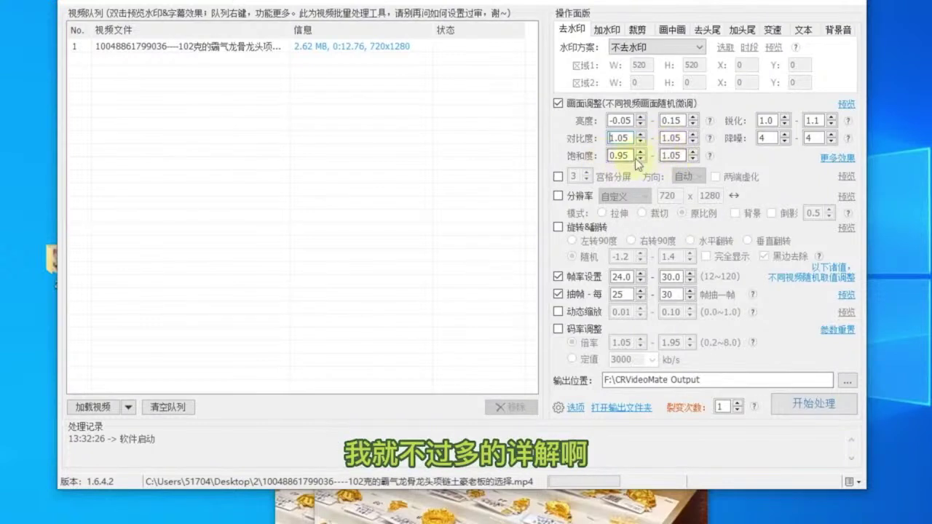
Step: Enable the grid split screen (宫格分屏) with 2 panels and preview its effect on the video
click(559, 176)
click(588, 180)
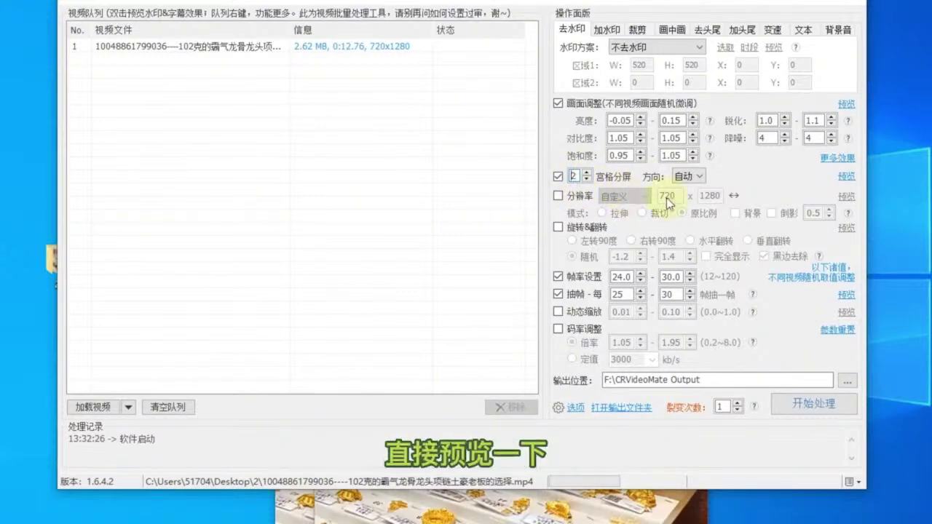
click(845, 177)
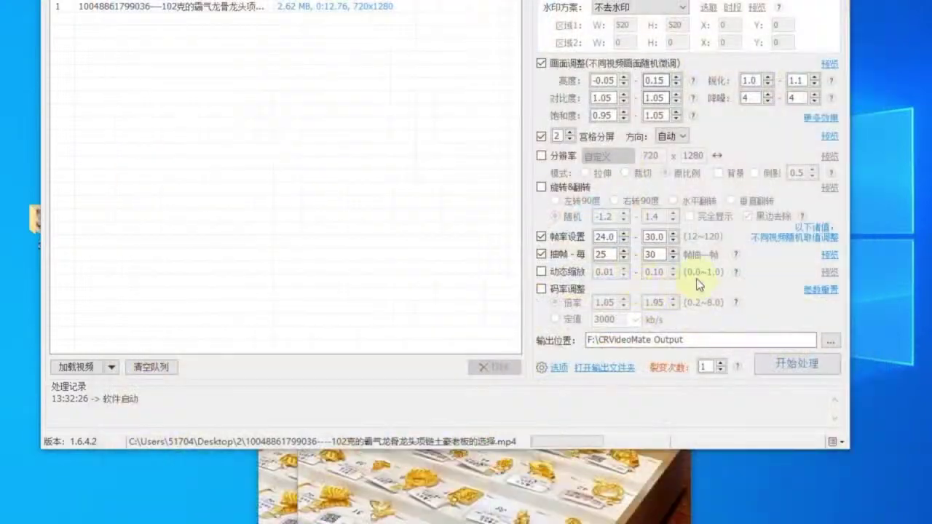
Step: Raise the grid split screen (宫格分屏) to 4 panels, preview it on the video, and disable the grid split screen
click(571, 133)
click(572, 133)
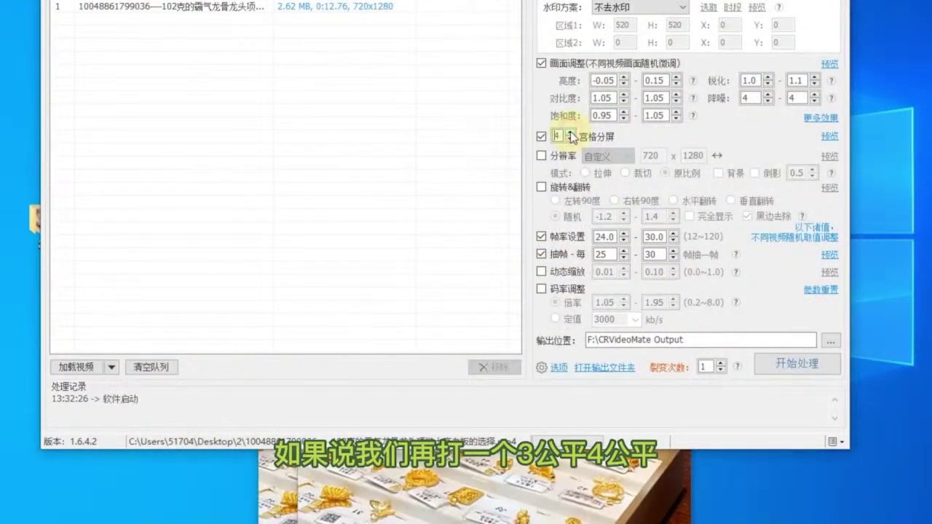
click(831, 136)
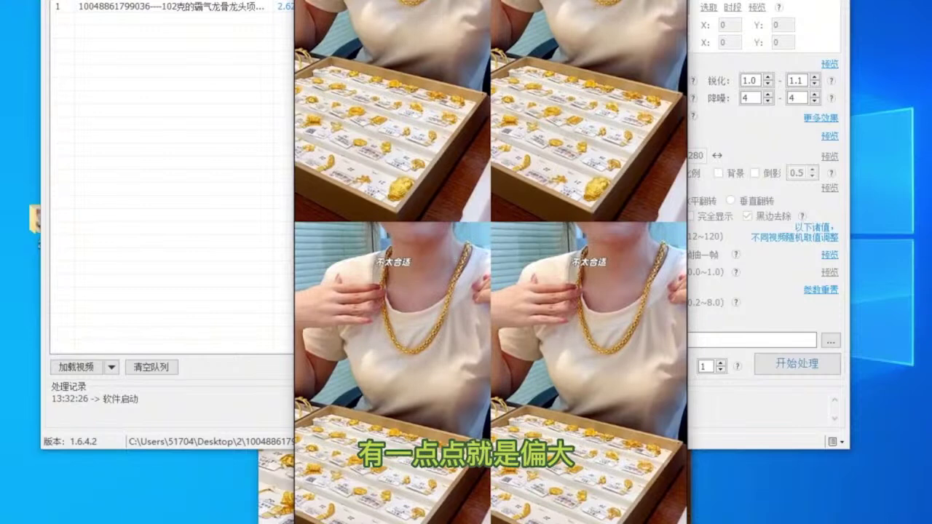
click(743, 143)
click(541, 137)
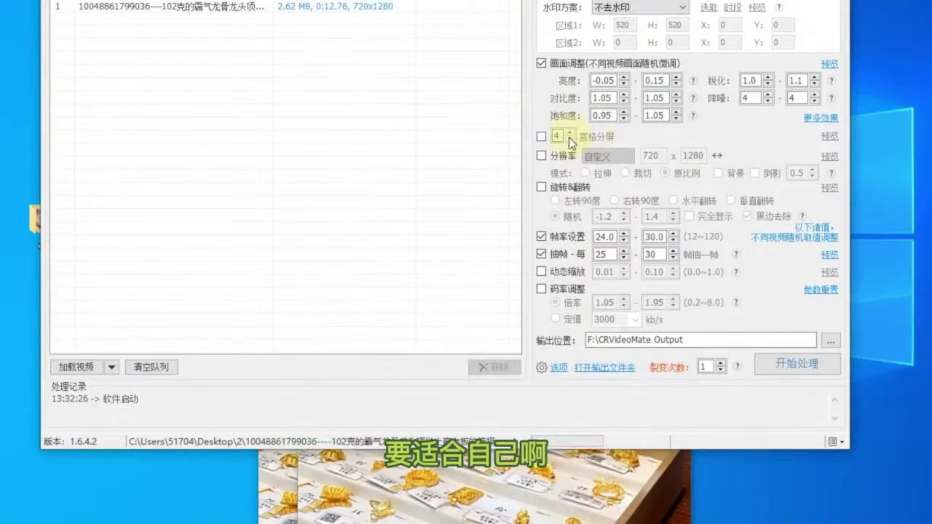
Step: Enable the custom resolution setting (分辨率), swapping it to 1280 x 720 and back to 720 x 1280
click(541, 156)
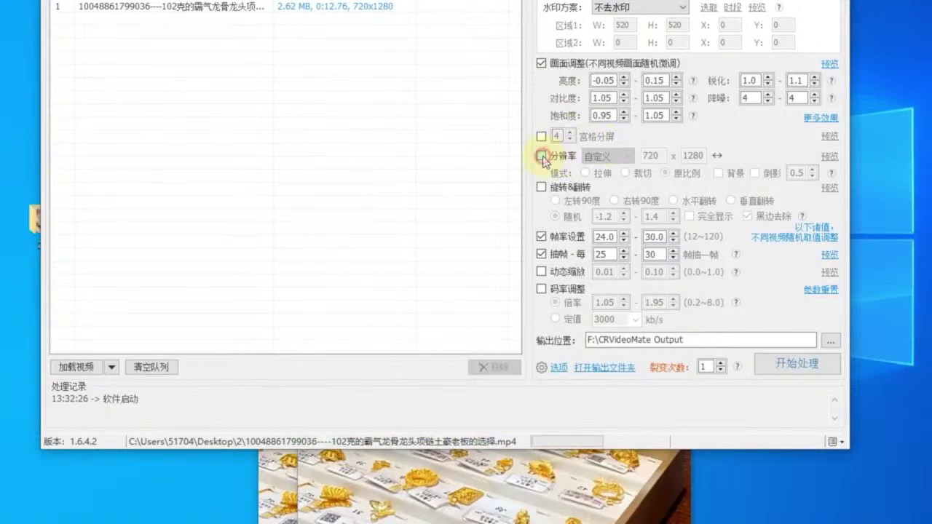
click(651, 156)
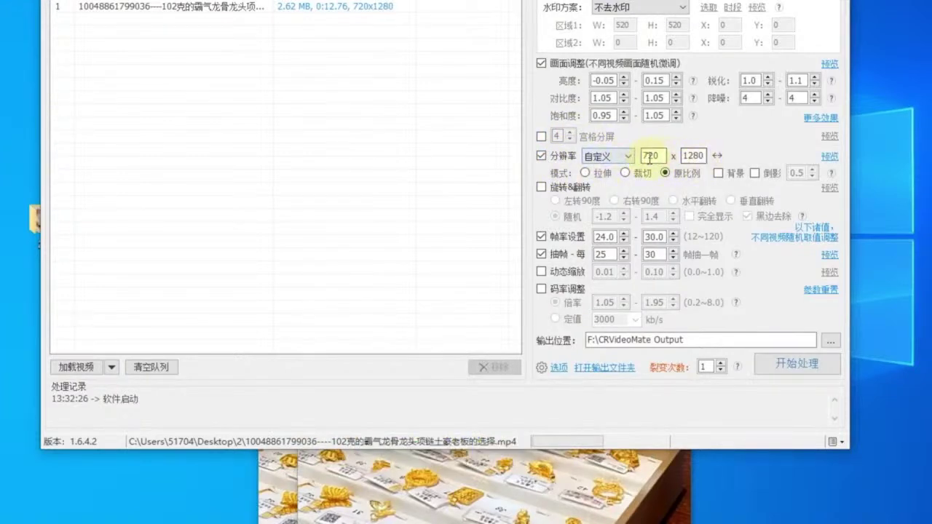
click(717, 157)
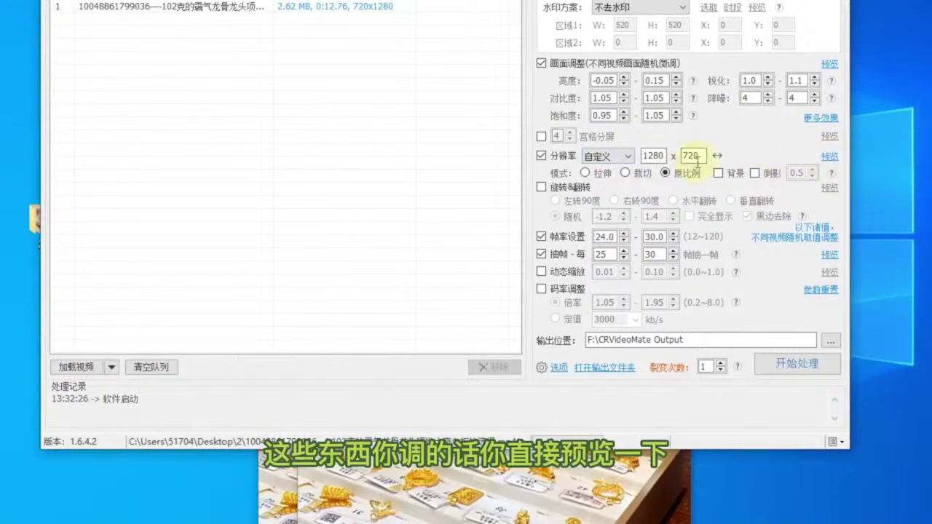
click(722, 155)
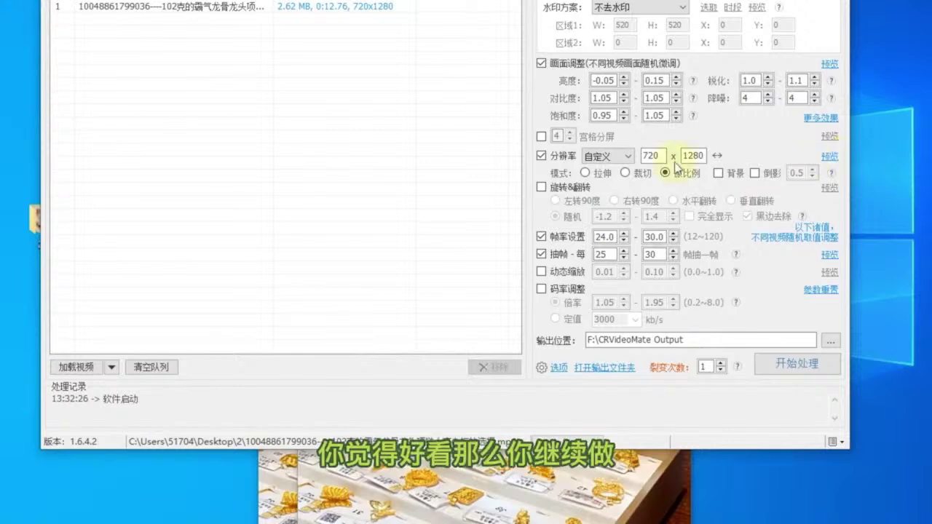
Step: Enable rotation and flipping (旋转&翻转) with the 90-degree left turn (左转90度) and preview it on the video
click(541, 186)
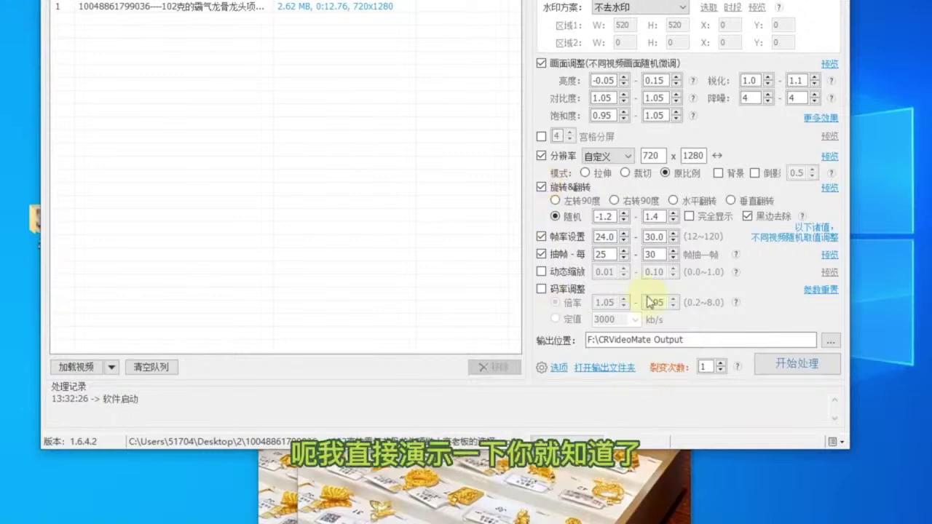
click(556, 200)
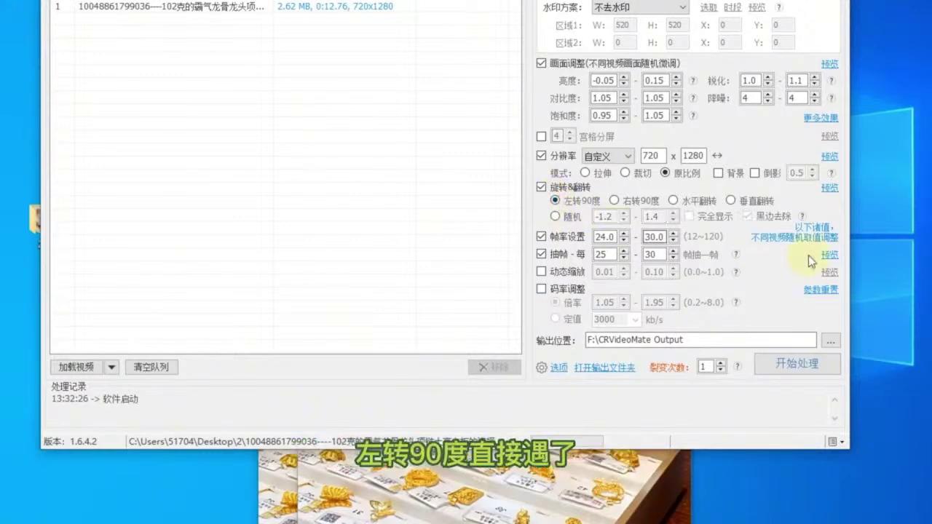
click(830, 188)
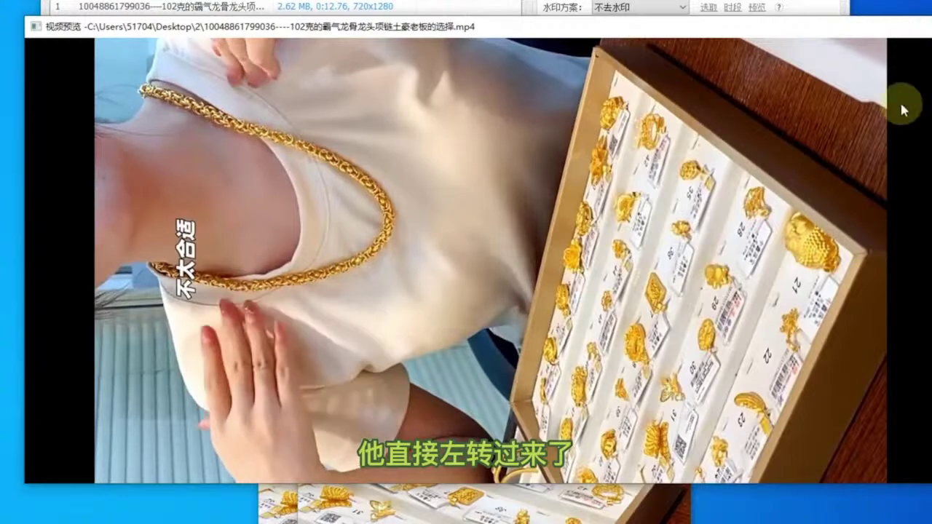
click(922, 80)
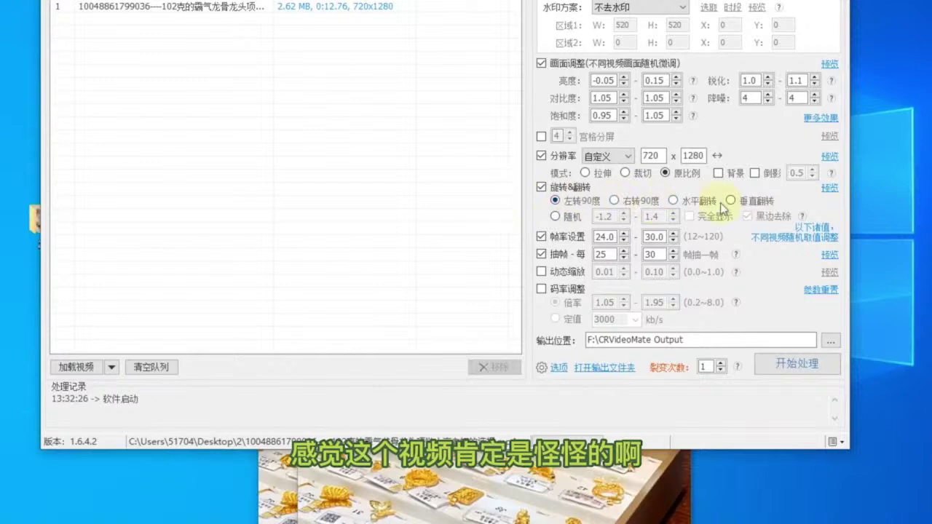
Step: Switch the rotation to random (随机) with an upper limit of 1.7 and preview the slight tilt on the video
click(555, 217)
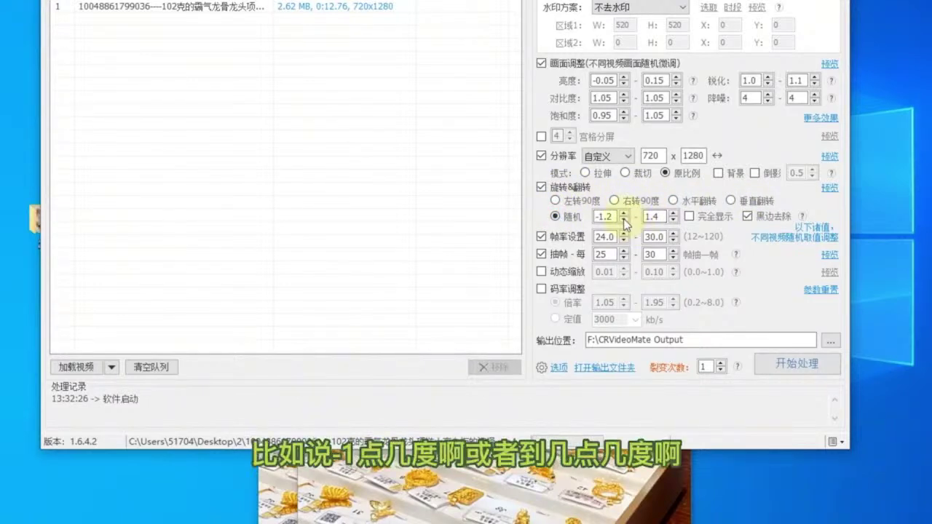
click(674, 213)
click(673, 213)
click(674, 212)
click(830, 188)
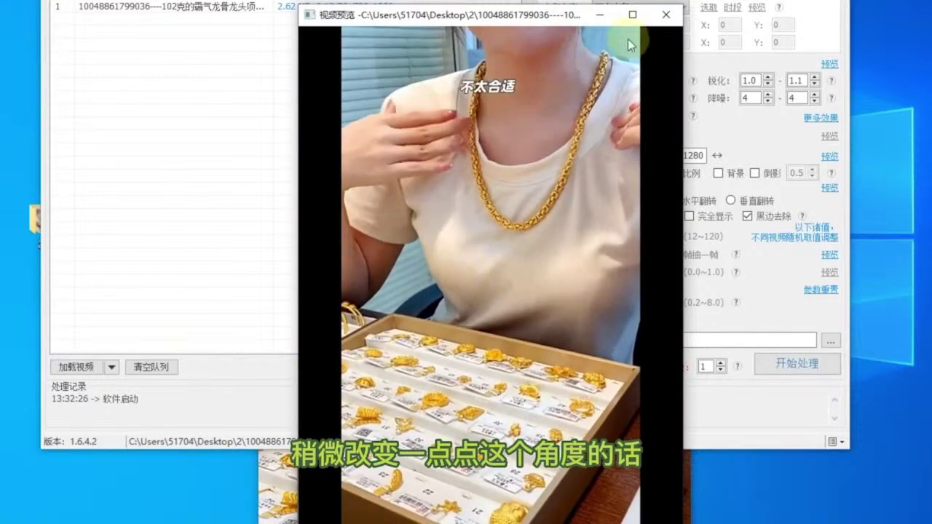
click(666, 15)
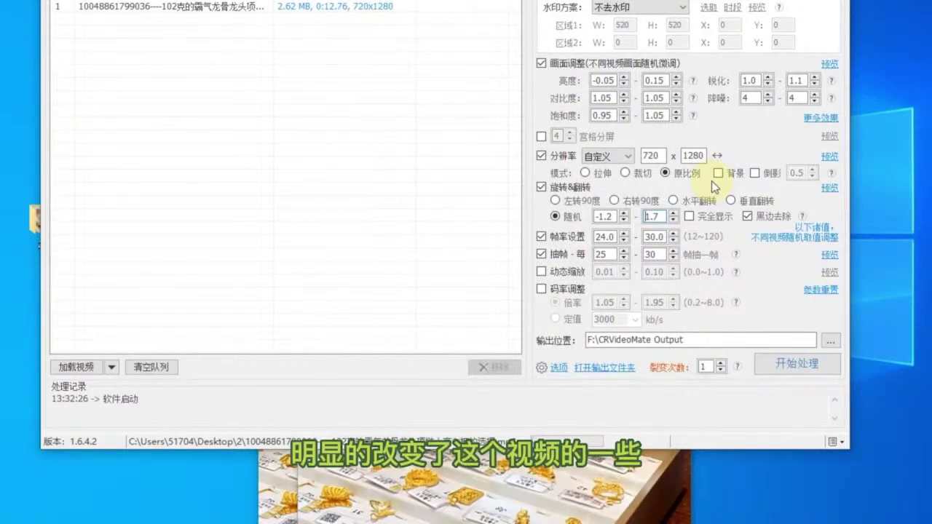
Step: Choose the yellow THE GOOD STUFF sign image as the added watermark file (水印文件) and preview it on the video
mouse_move(740, 258)
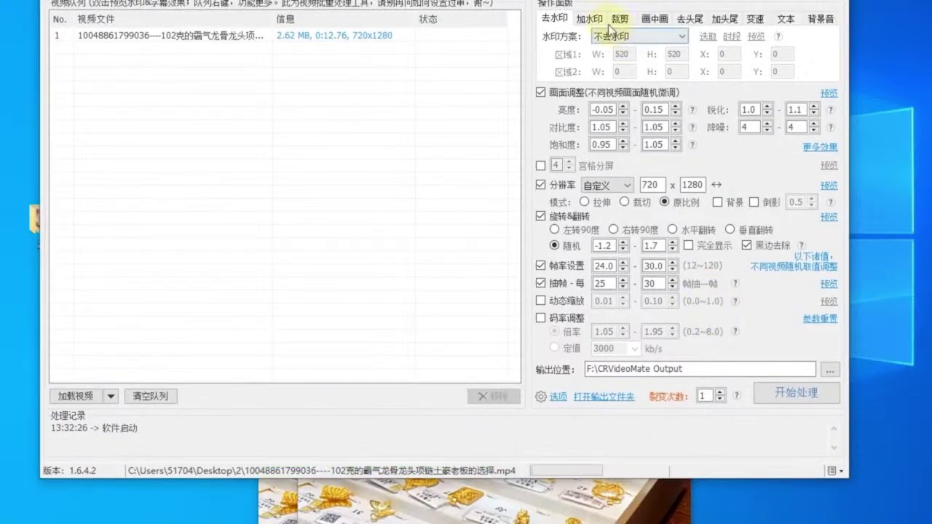
click(589, 17)
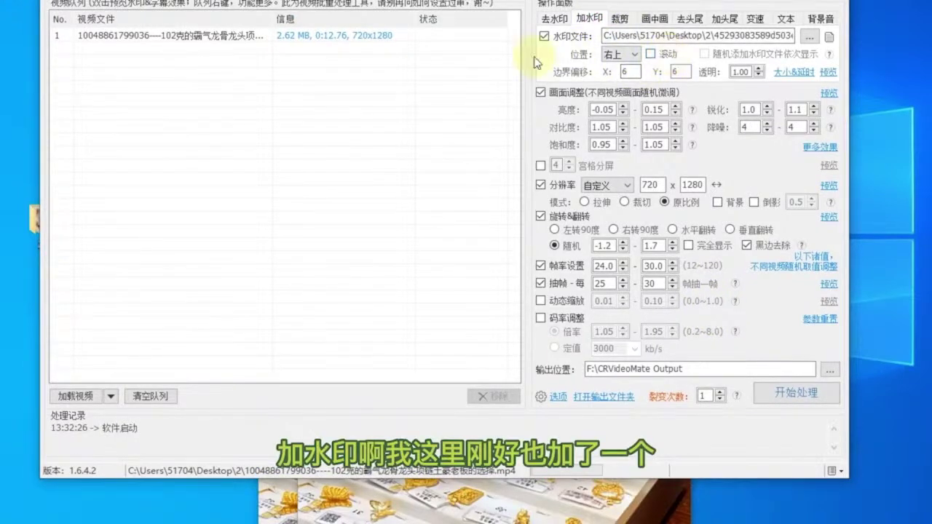
click(810, 36)
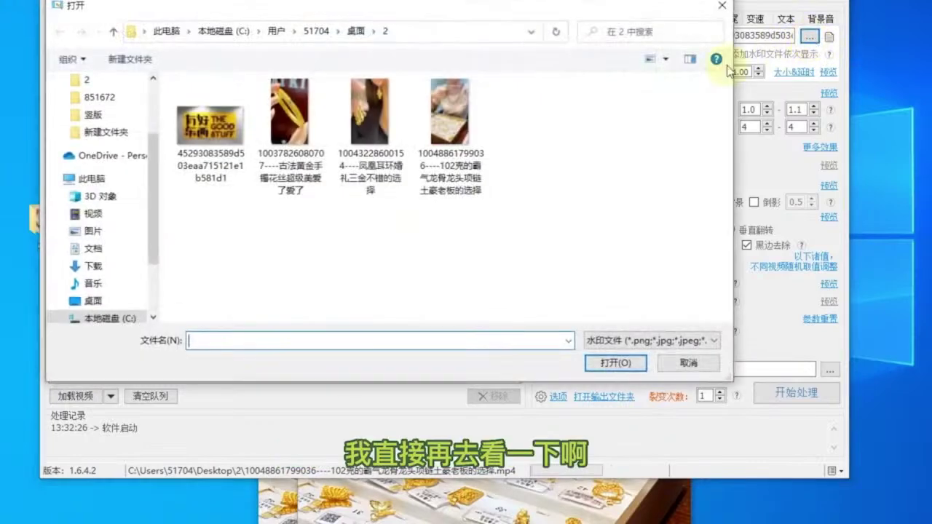
click(222, 131)
click(615, 363)
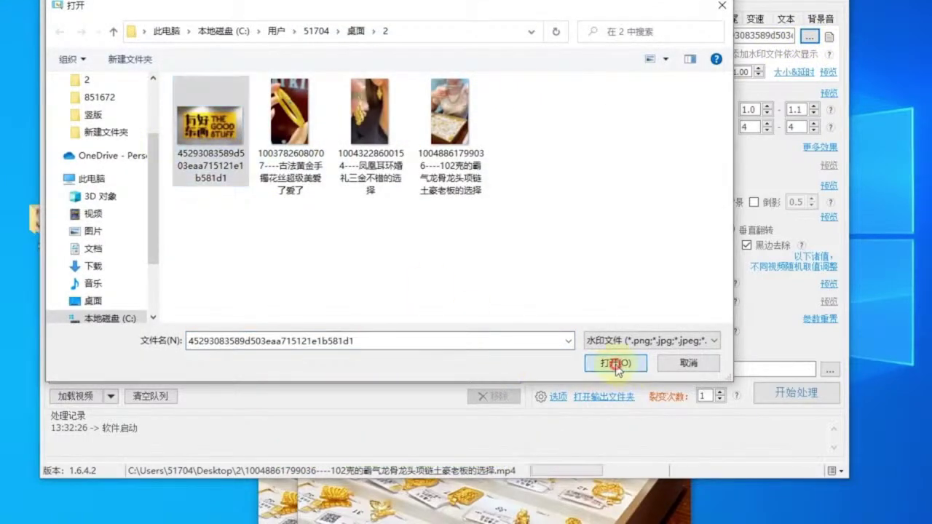
click(828, 74)
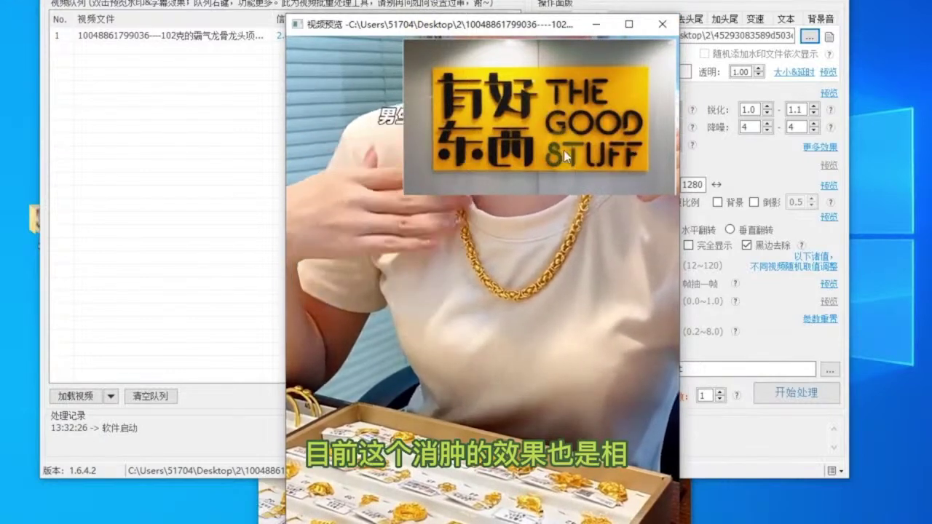
click(661, 24)
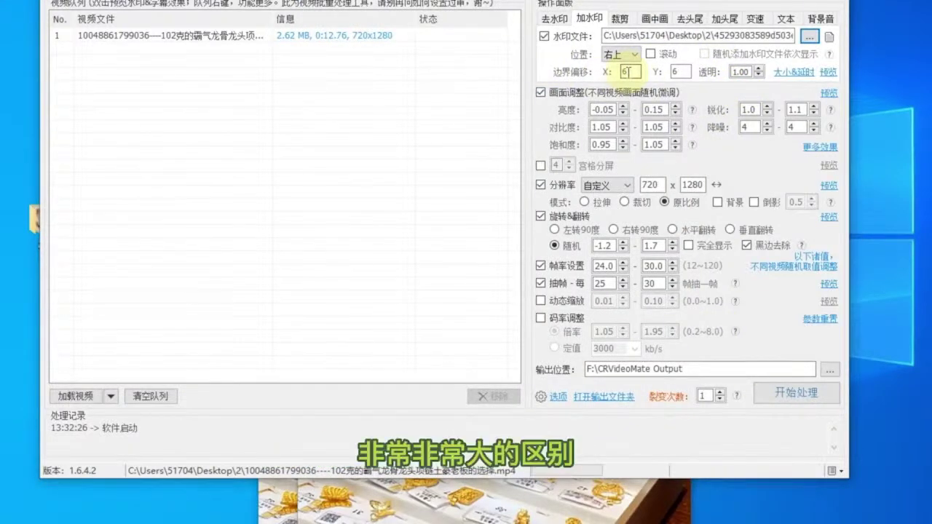
Step: Examine the added watermark's position choices and its size and delay options (大小&延时) without changing them
click(635, 55)
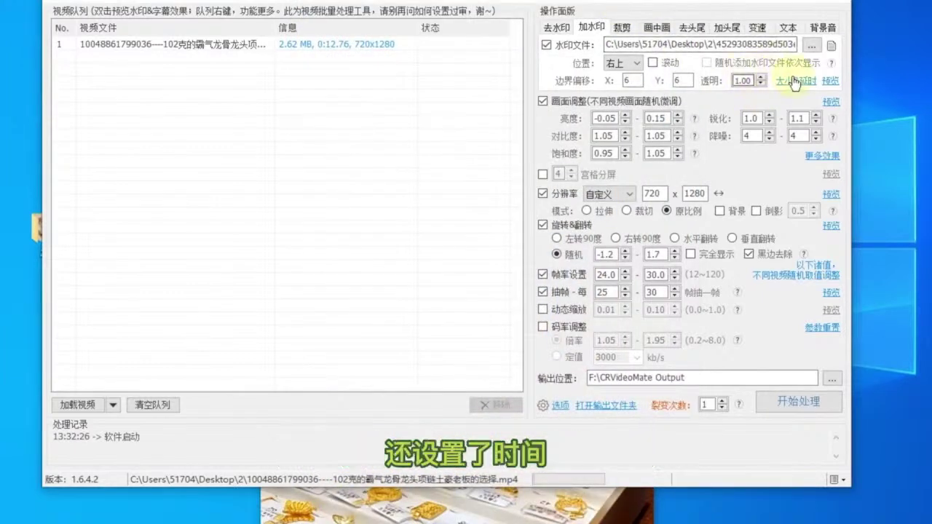
click(804, 82)
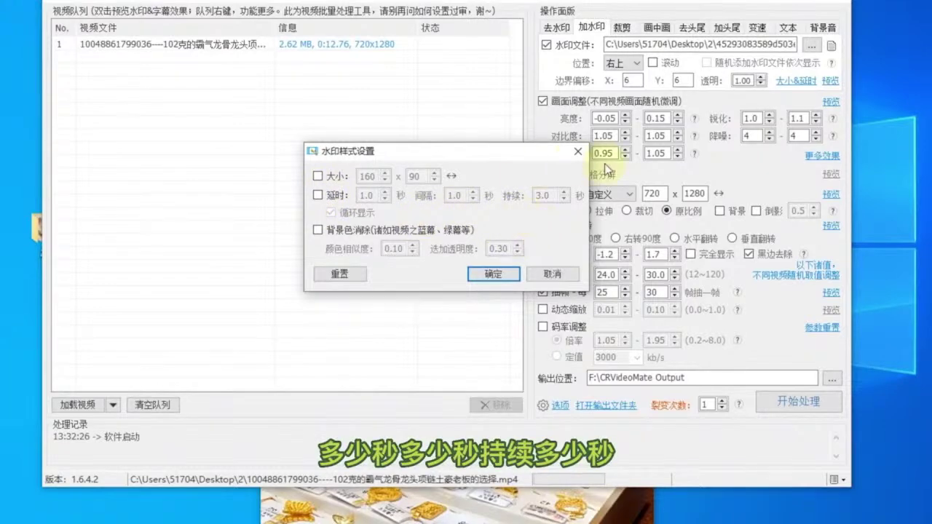
click(560, 273)
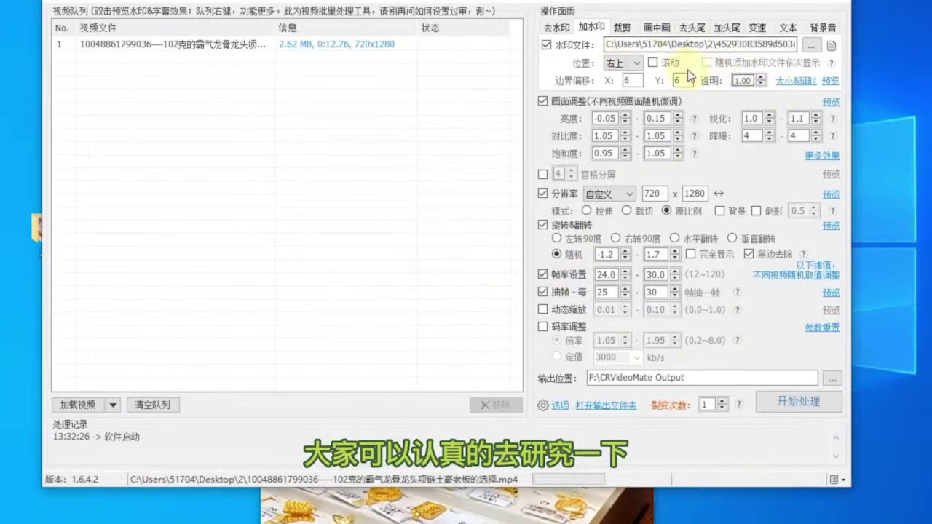
Step: Disable the added watermark file (水印文件) and close the leftover video preview window
click(548, 46)
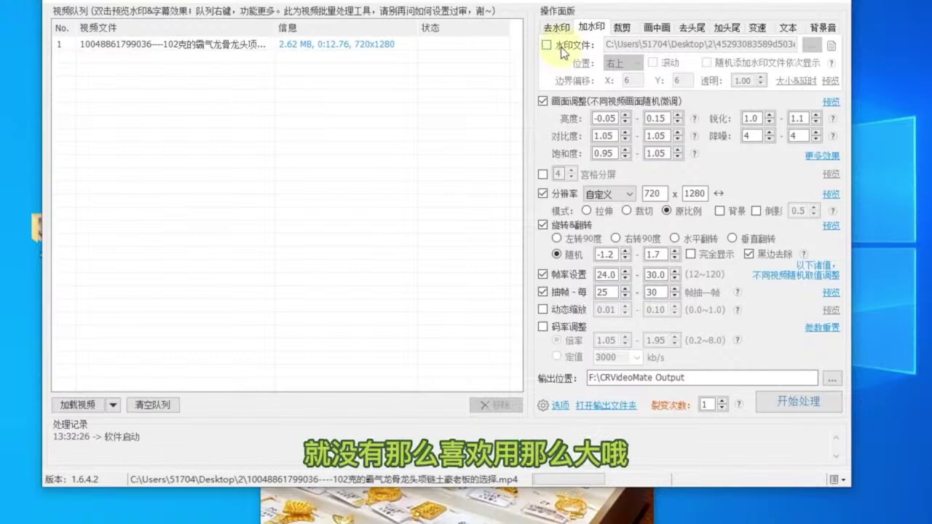
click(547, 508)
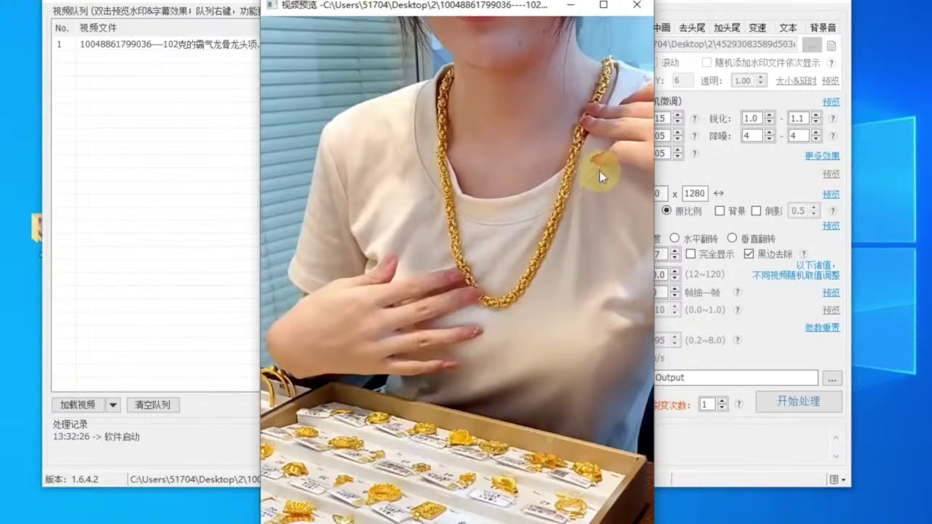
click(638, 9)
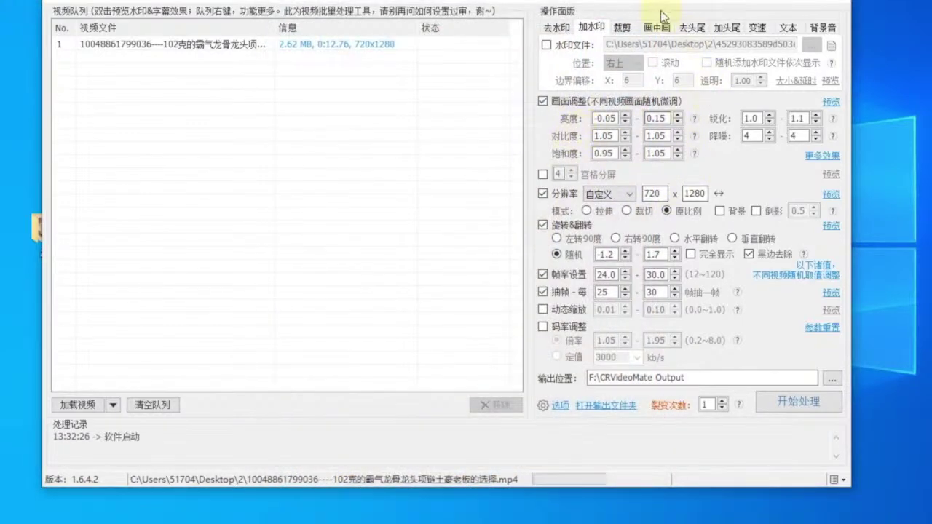
Step: Try the frame crop area (画面裁剪区域), compare it with the watermark removal settings, preview the crop, and disable it again
click(624, 28)
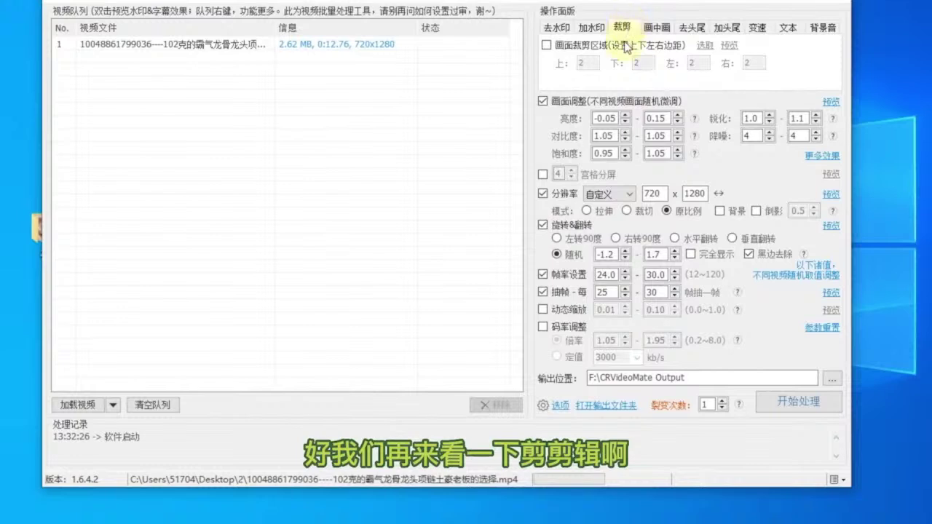
click(547, 45)
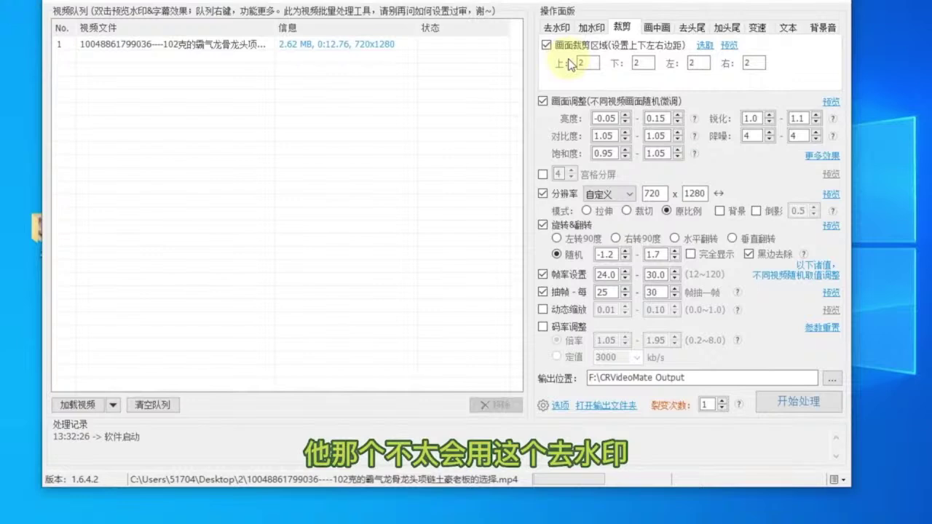
click(588, 28)
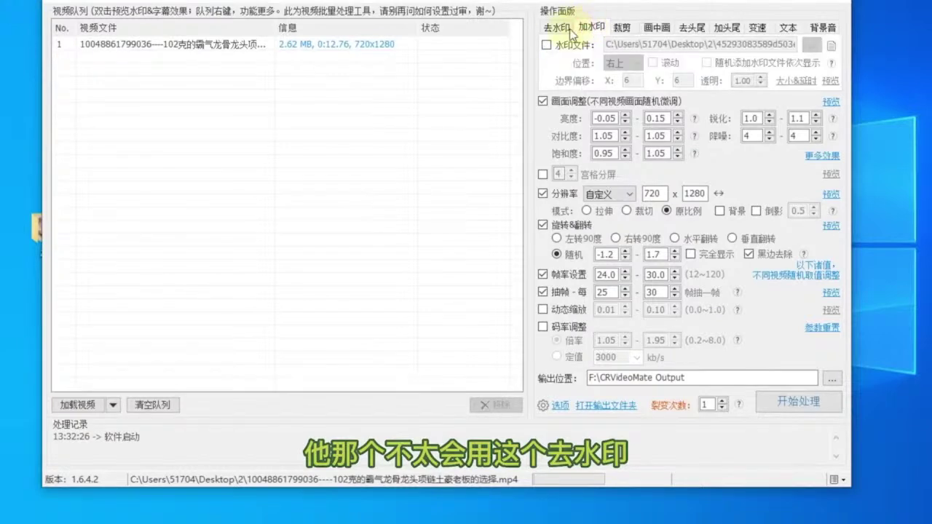
click(567, 29)
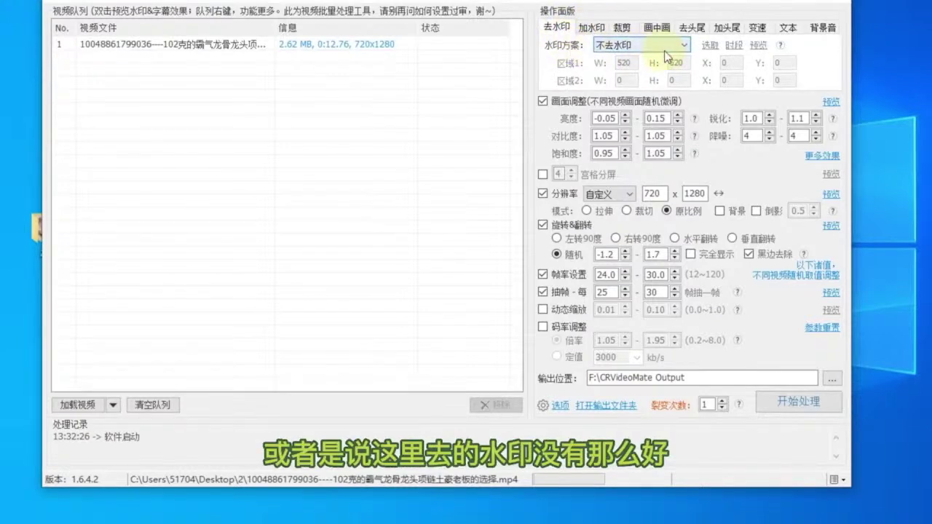
click(623, 29)
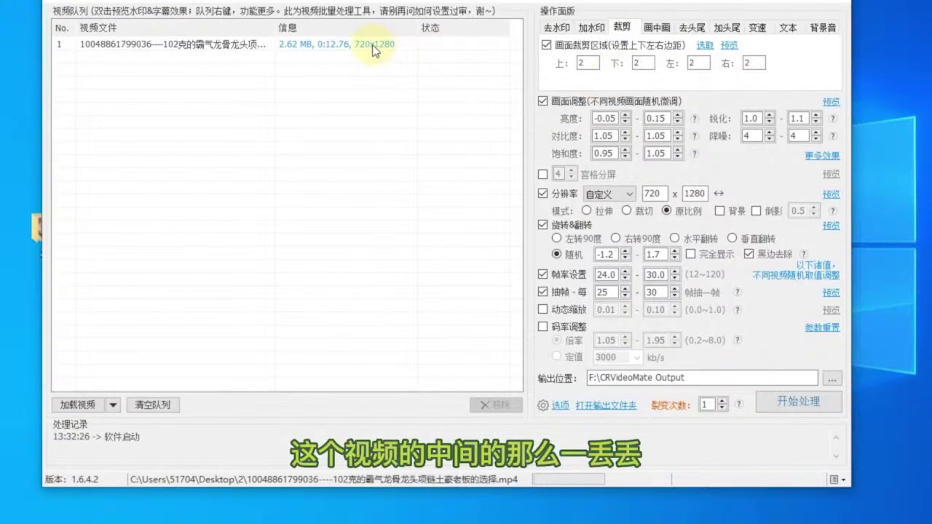
click(729, 45)
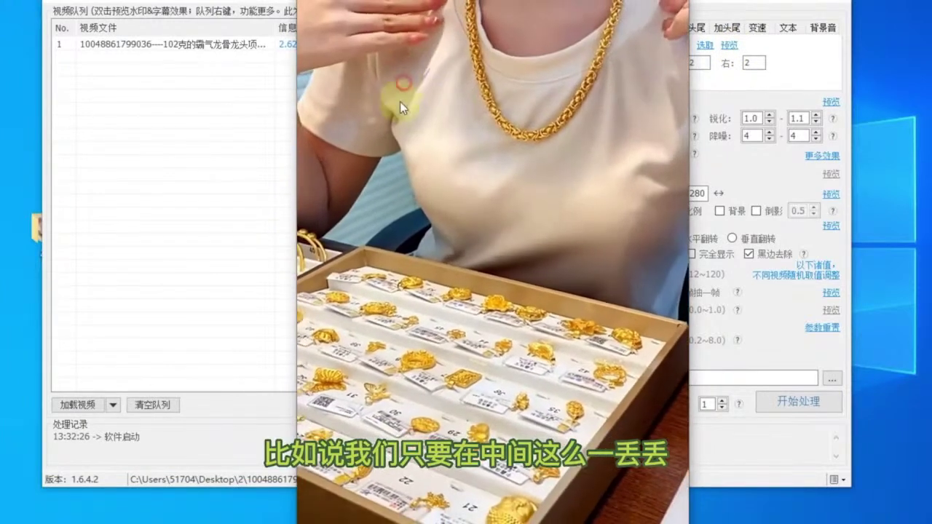
click(667, 116)
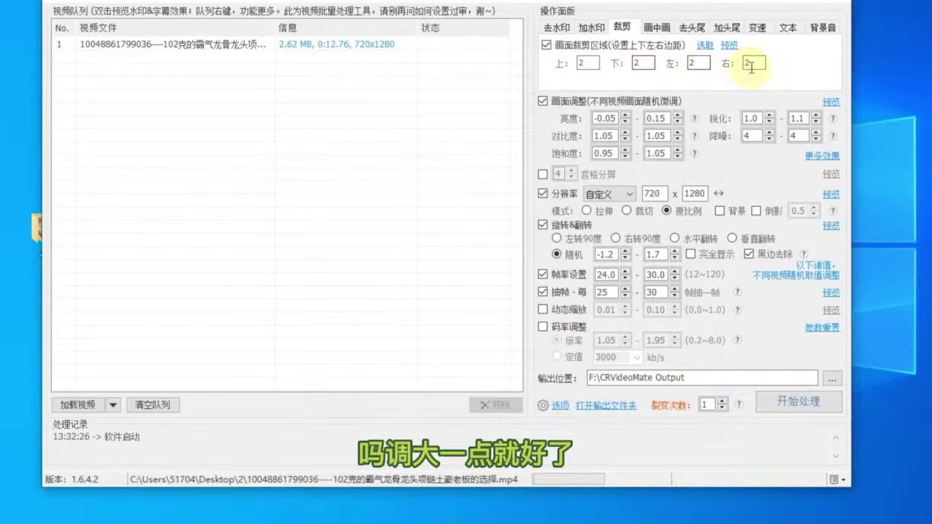
click(546, 45)
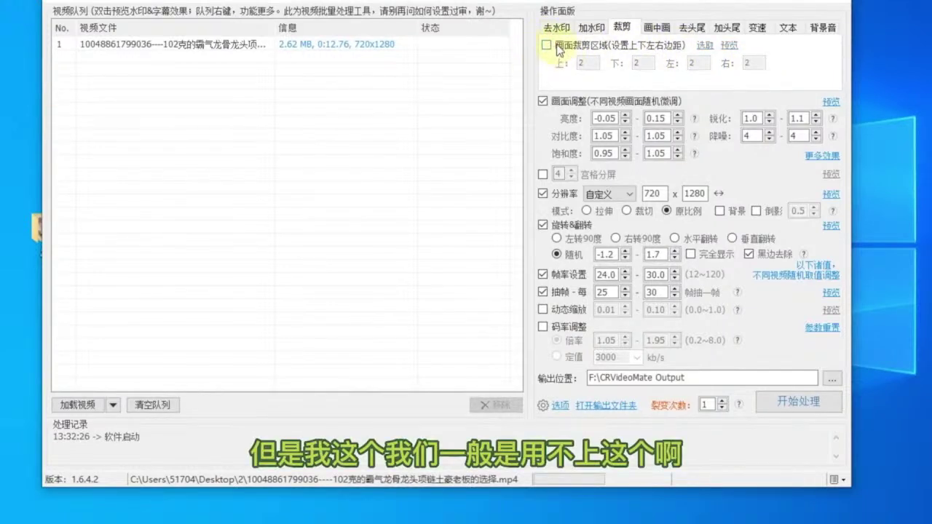
Step: Compare the picture-in-picture (画中画) and added watermark (加水印) settings, switch picture-in-picture to video mode (视频模式), and preview it
click(659, 27)
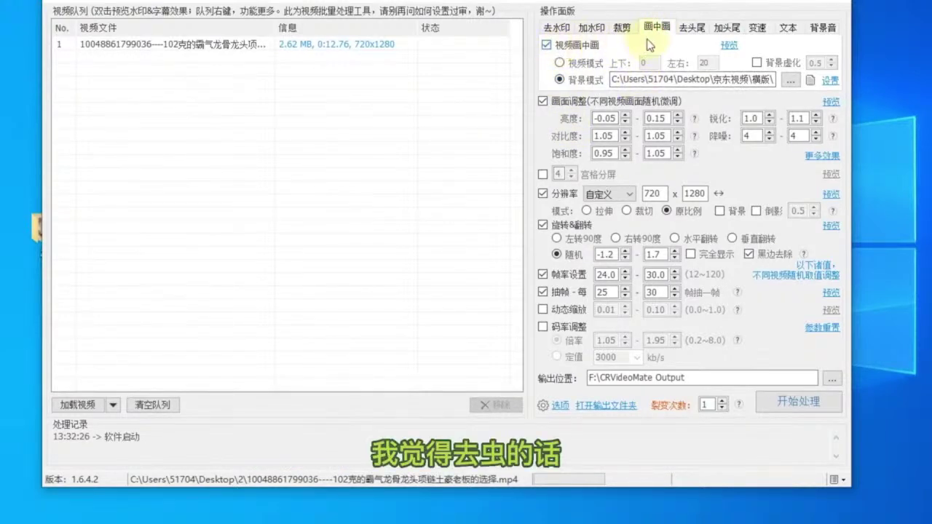
click(602, 29)
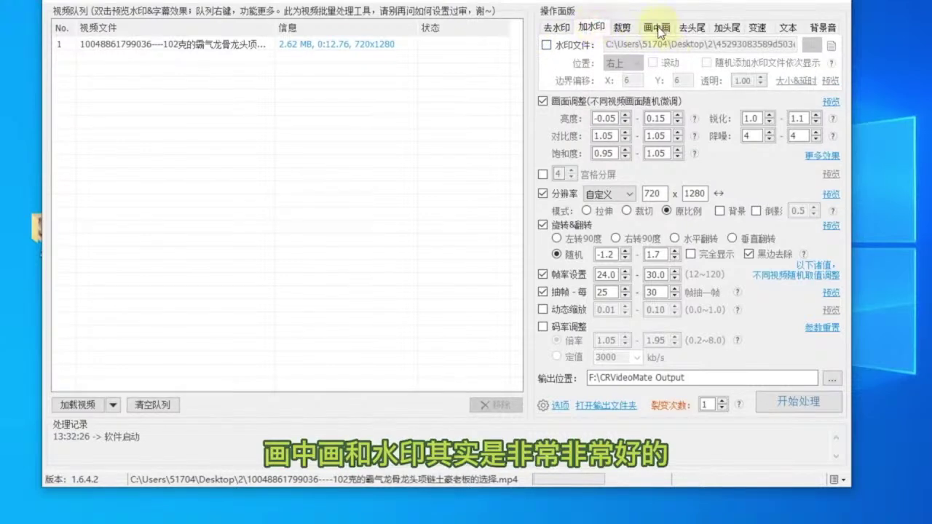
click(658, 29)
click(599, 29)
click(658, 31)
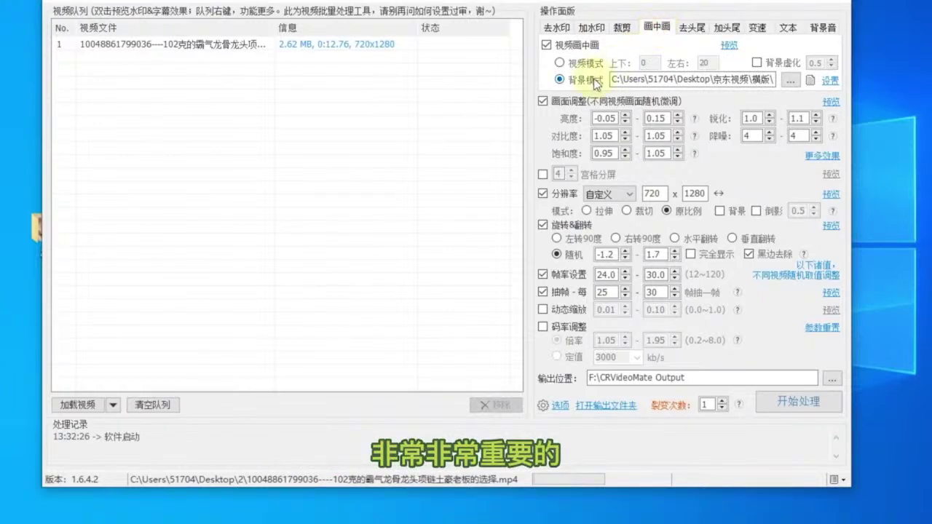
click(560, 63)
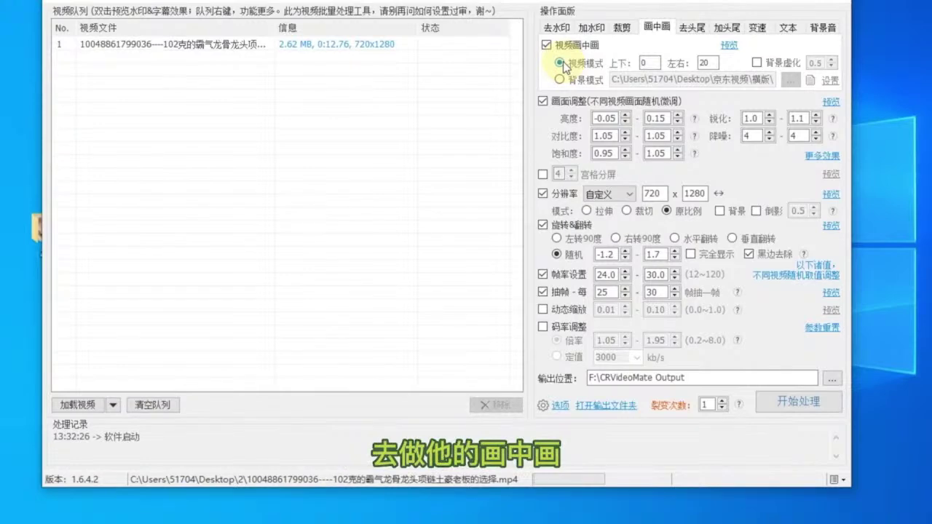
click(727, 48)
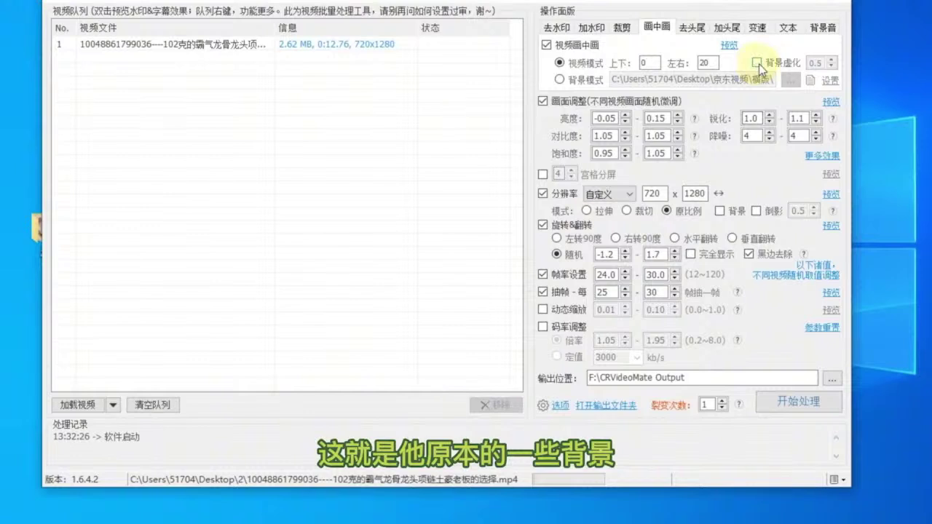
Step: Toggle picture-in-picture background blur (背景虚化) on and off, set the left-right margin (左右) to 50, and preview the result
click(758, 63)
click(757, 64)
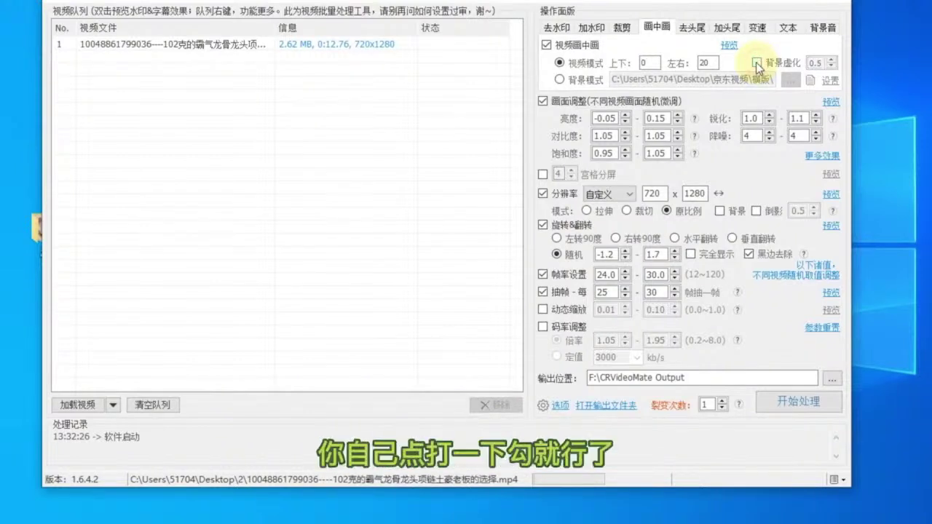
double_click(699, 63)
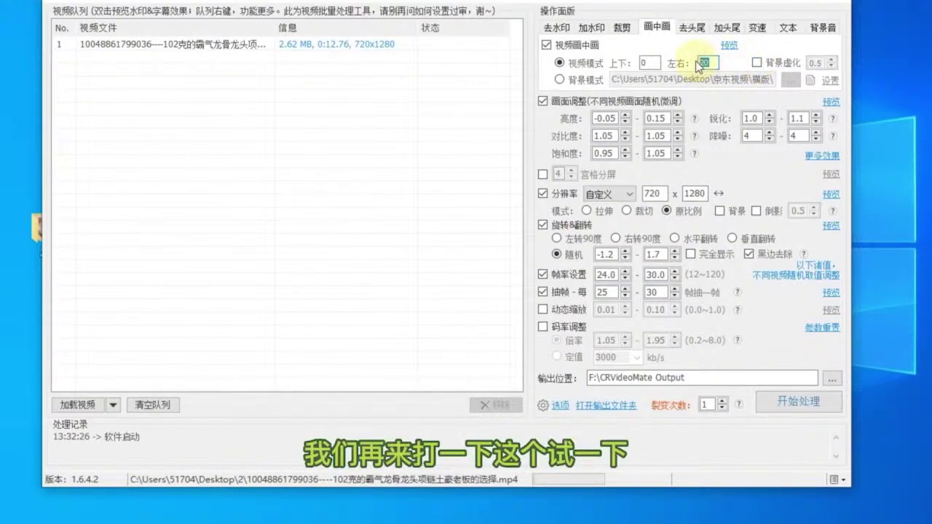
text(50)
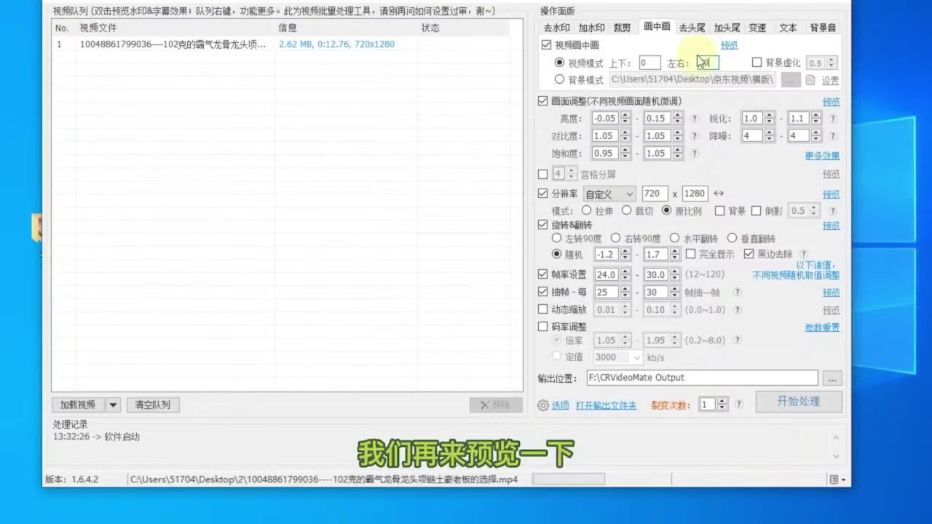
click(729, 45)
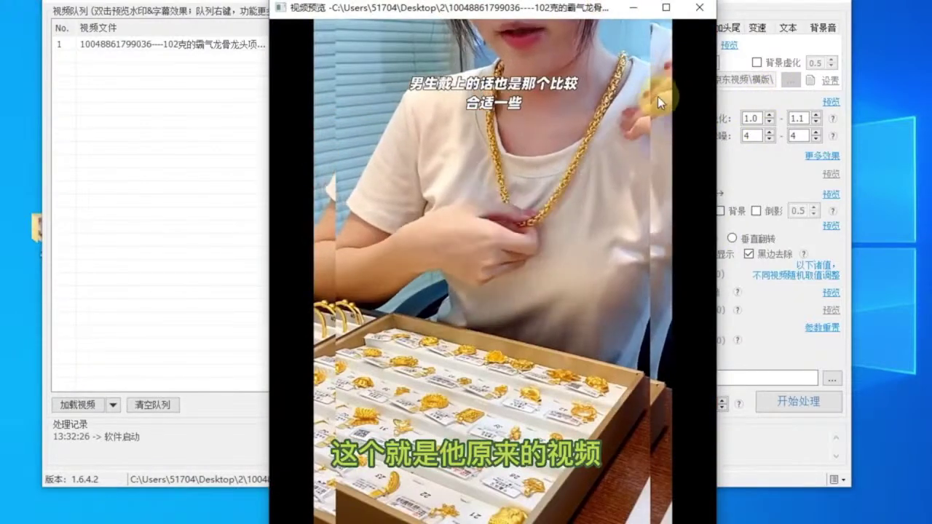
click(700, 10)
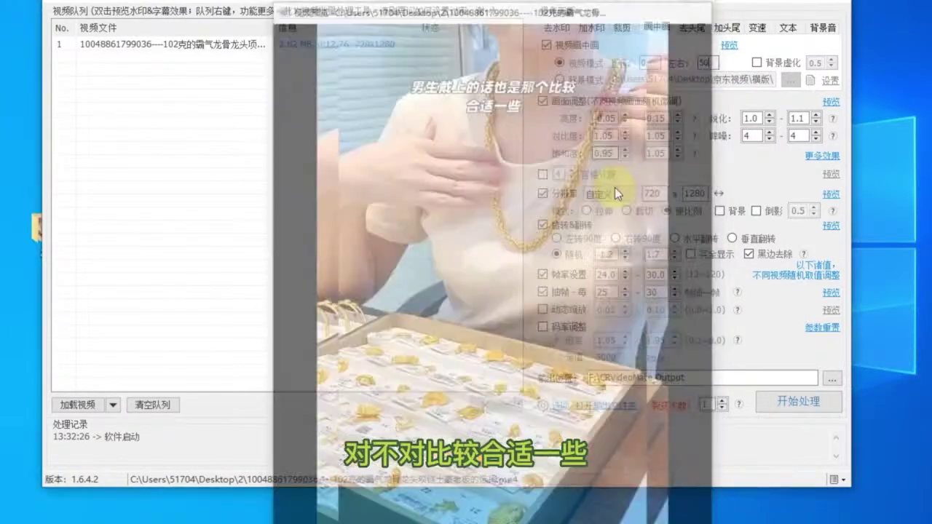
Step: Switch picture-in-picture to background mode (背景模式) with a single-file source and review its style settings (设置) without changing them
click(561, 79)
click(575, 84)
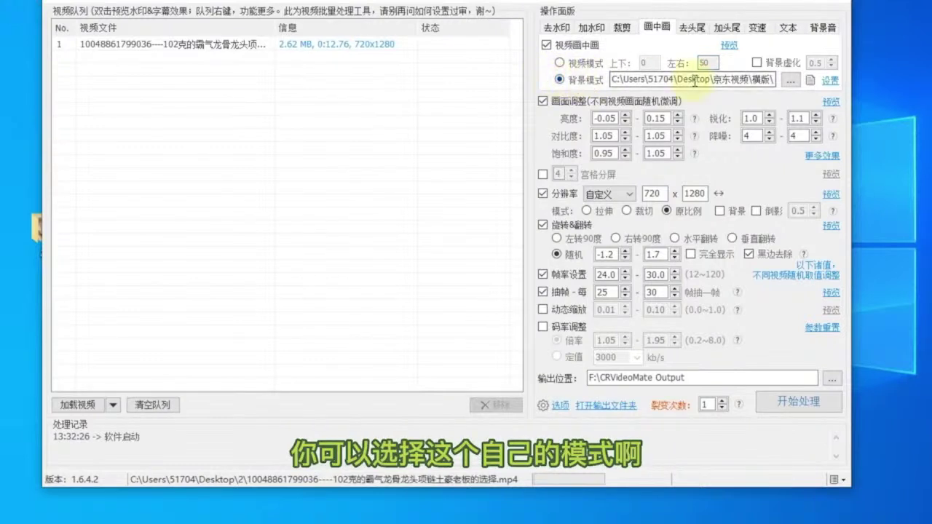
click(833, 83)
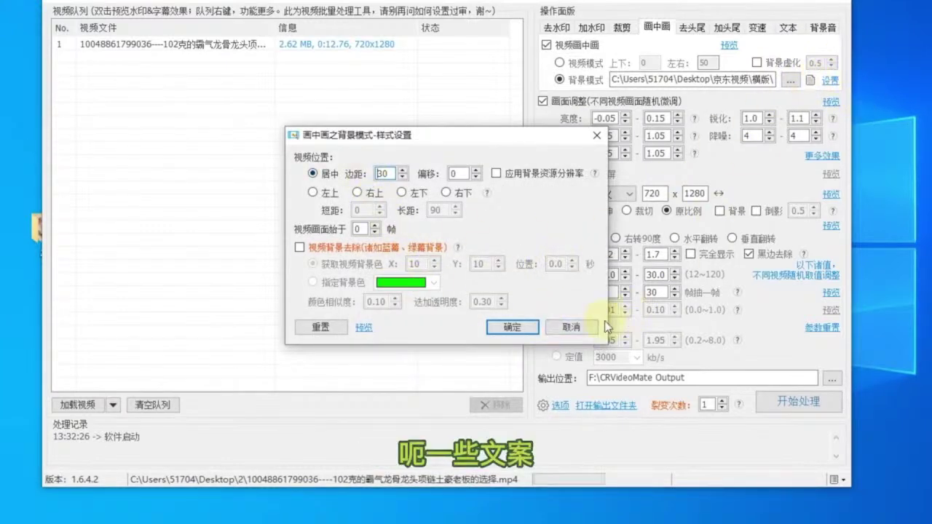
click(570, 327)
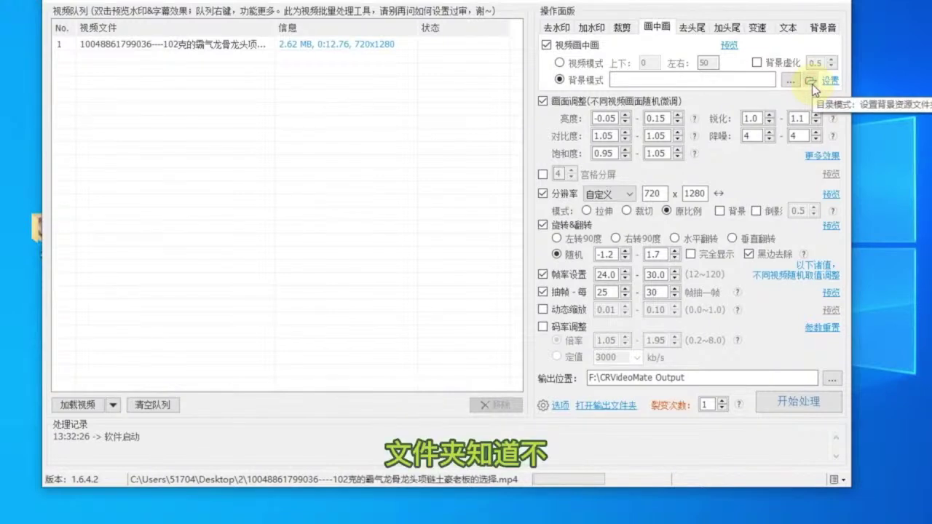
click(810, 80)
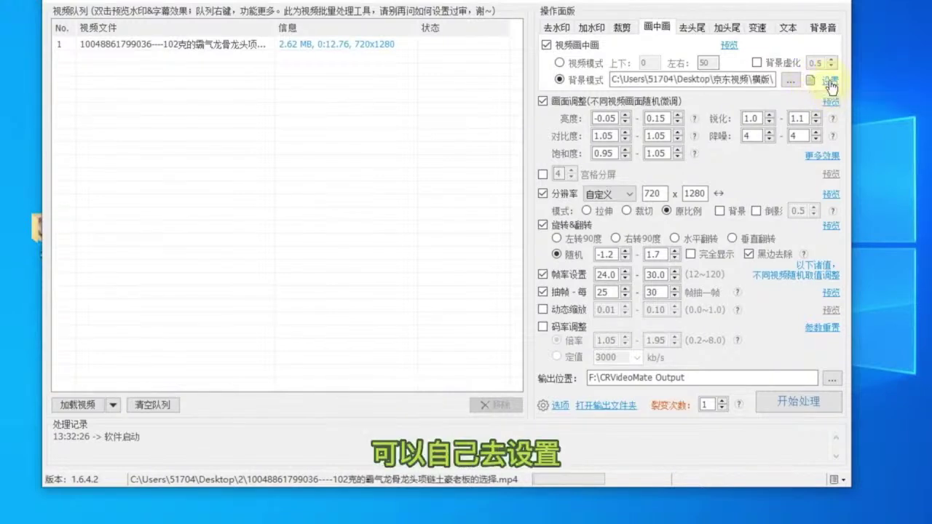
click(831, 81)
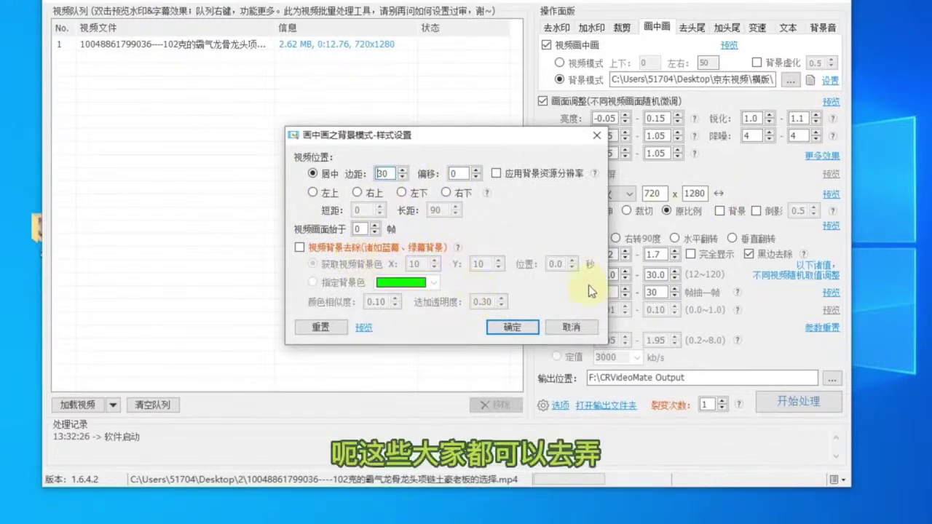
click(599, 138)
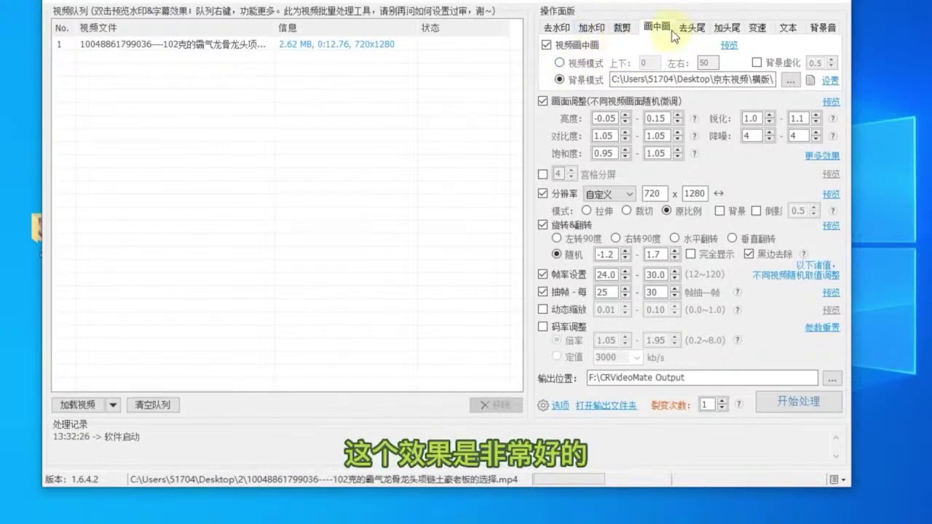
Step: Examine the video length trimming options (去头尾) and the intro, outro and border options (加头尾), leaving them disabled
click(692, 30)
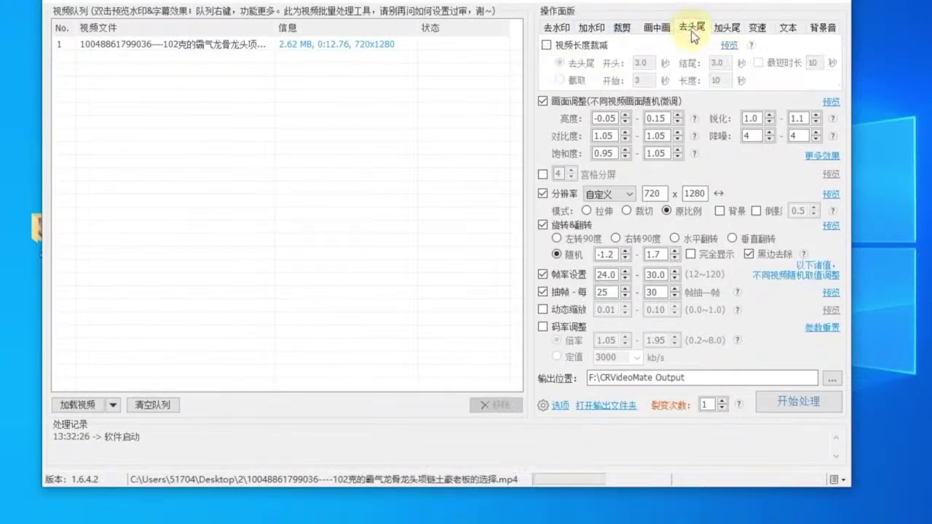
click(547, 44)
click(547, 45)
click(727, 27)
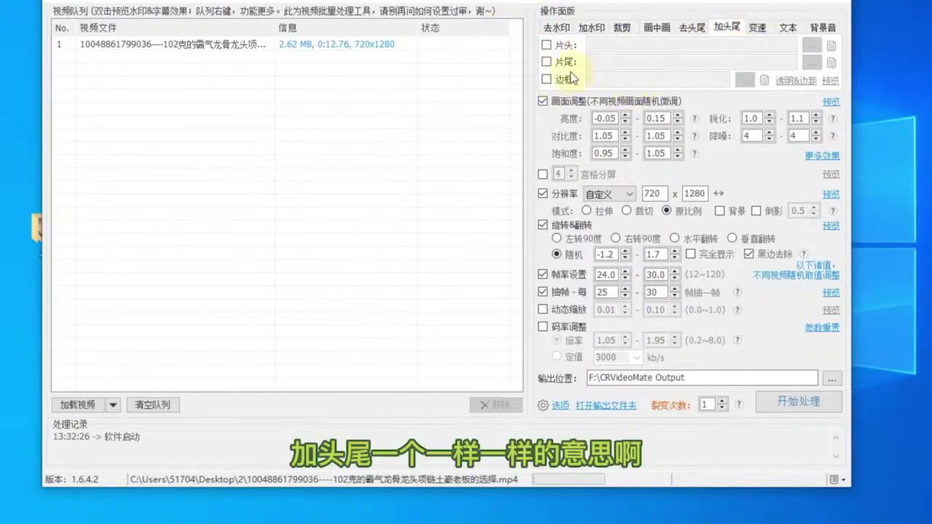
Step: Keep segmented speed change (分段变速) enabled in the speed settings (变速) and set each segment to 7 seconds
click(758, 29)
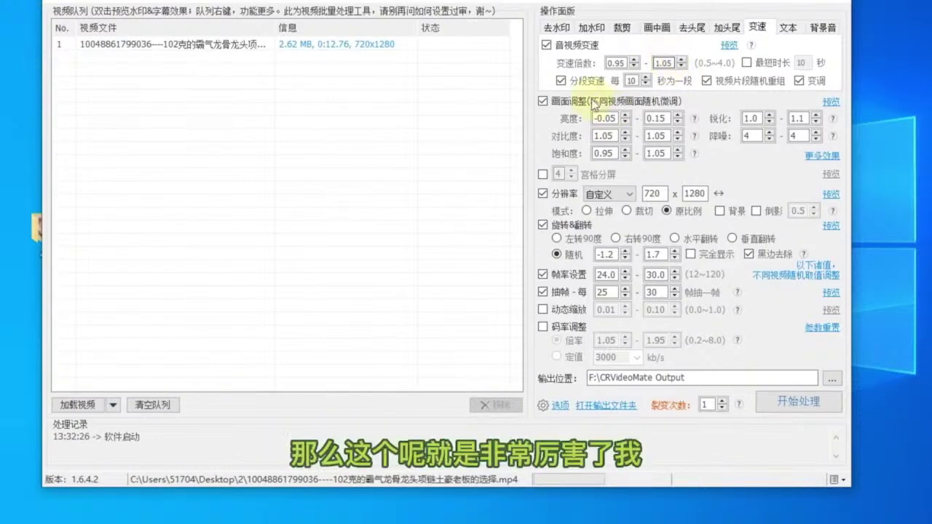
click(561, 81)
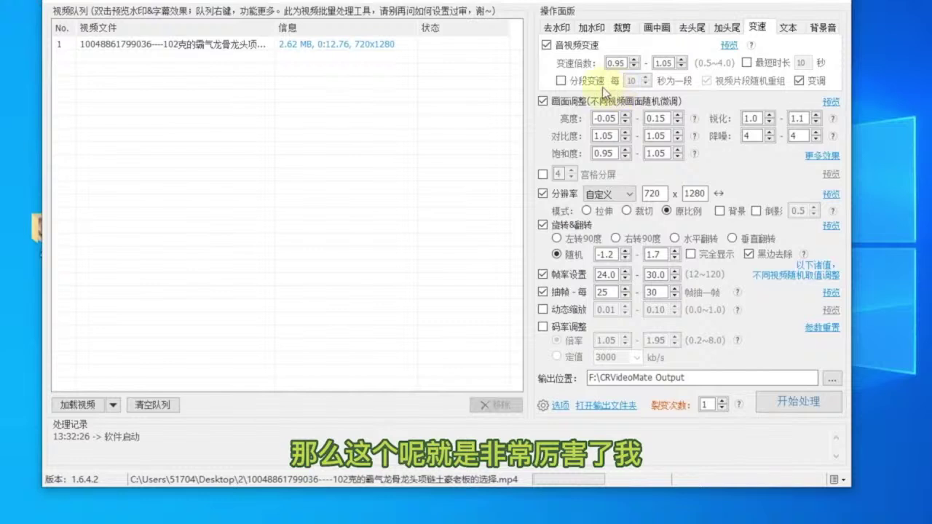
click(560, 81)
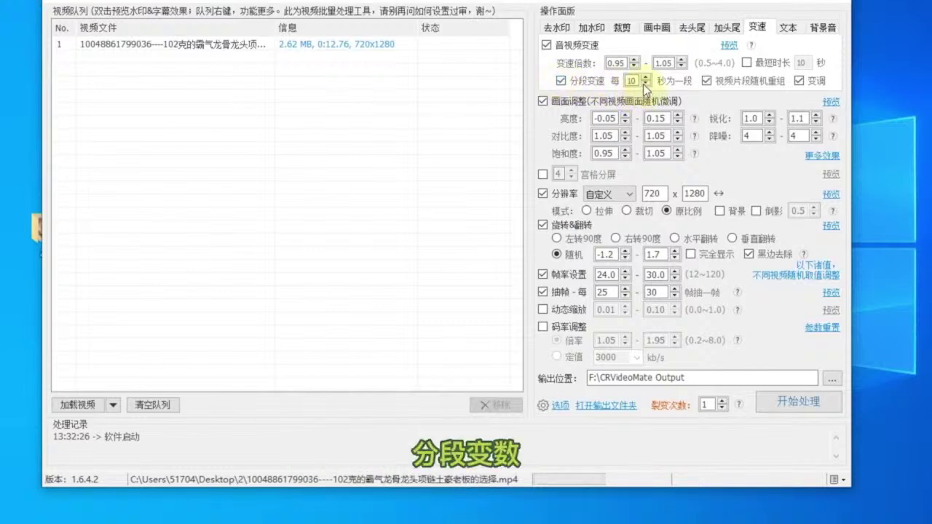
click(645, 84)
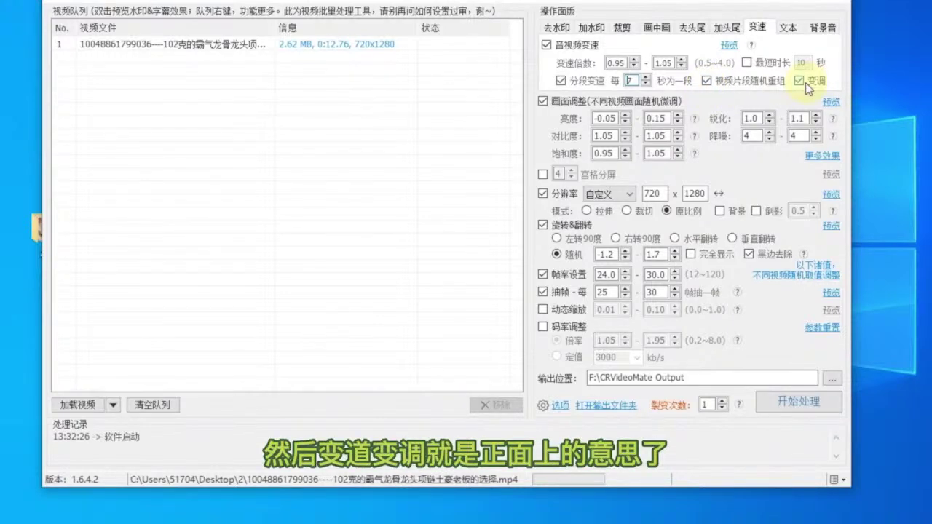
Step: Try enabling the three text overlay entries (文本1, 文本2, 文本3) and disable them all again without entering text
click(788, 29)
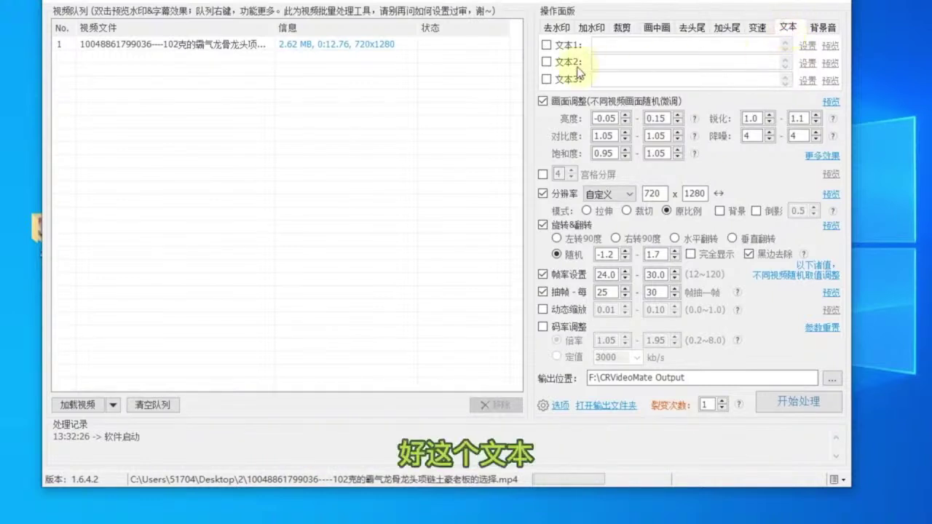
click(546, 46)
click(618, 42)
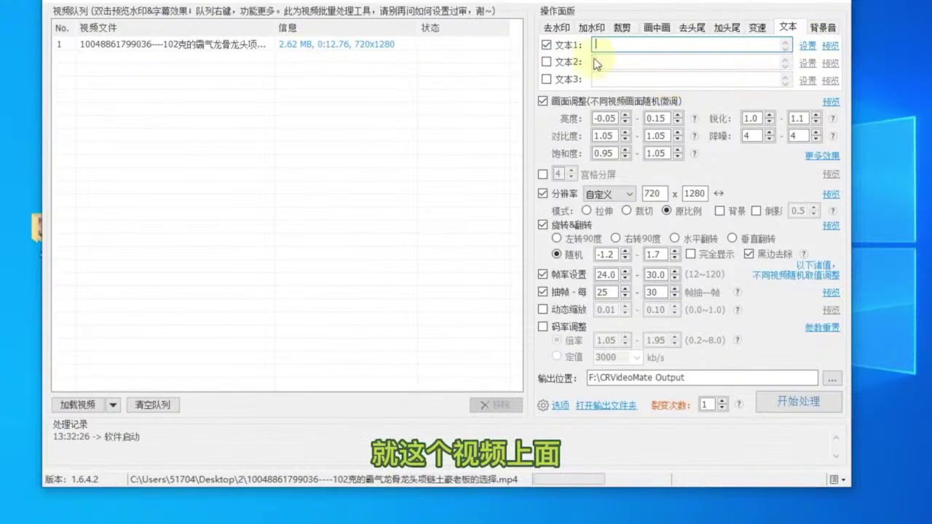
click(546, 62)
click(547, 78)
click(546, 78)
click(547, 62)
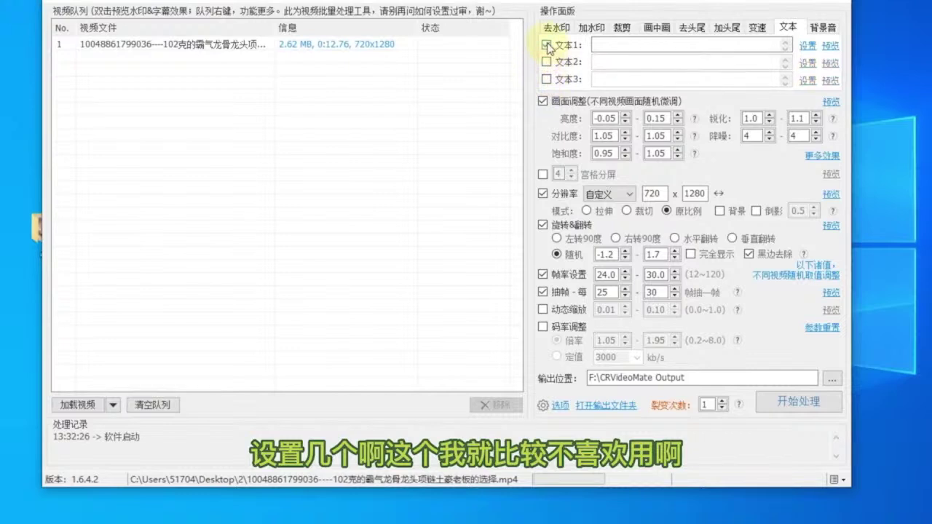
click(547, 45)
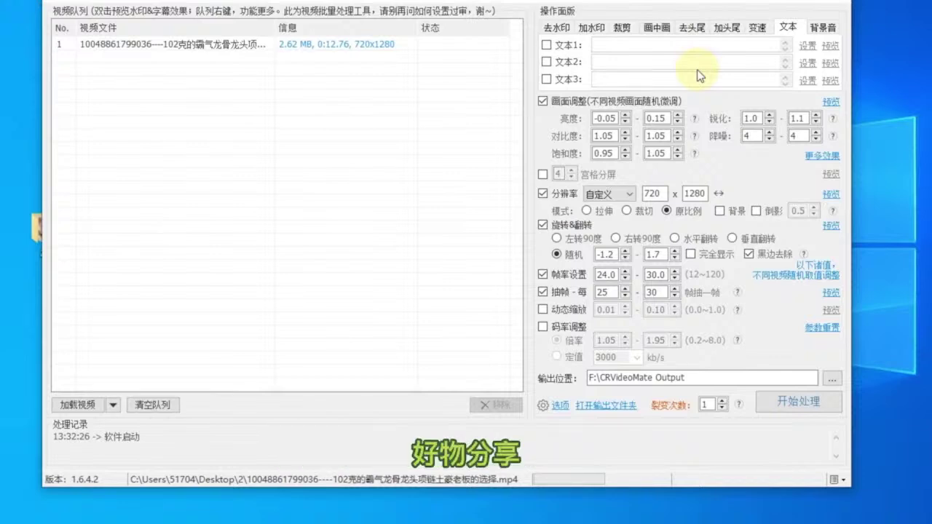
Step: Try the background music option (背景音乐) and disable it again, then check the video loading dialog without adding a file
click(823, 28)
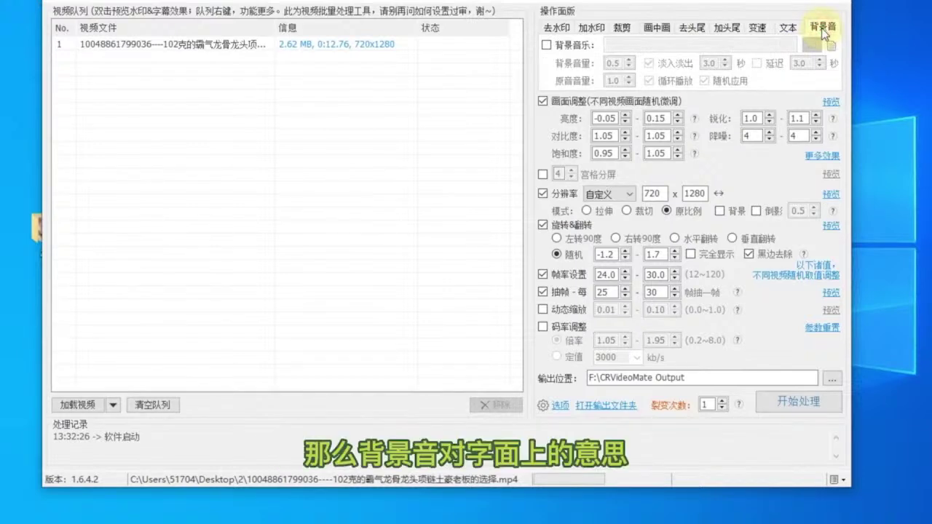
click(546, 45)
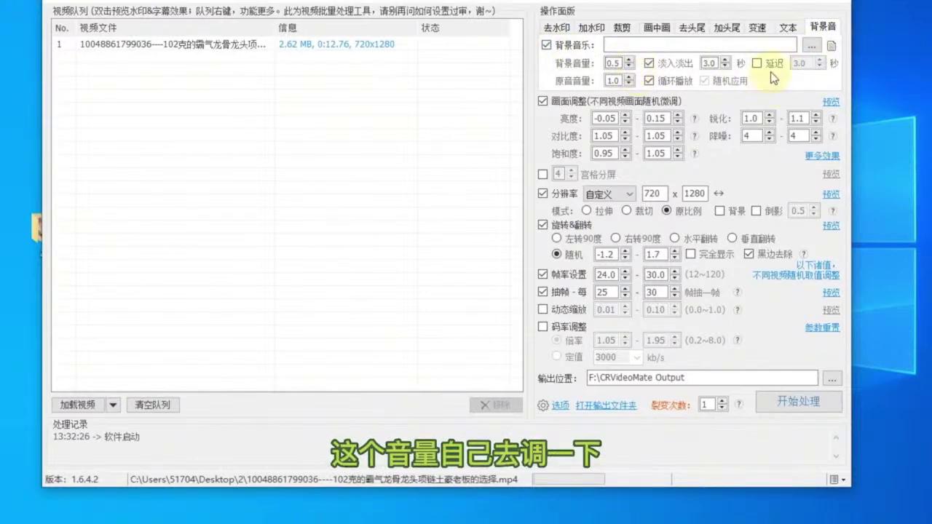
click(547, 45)
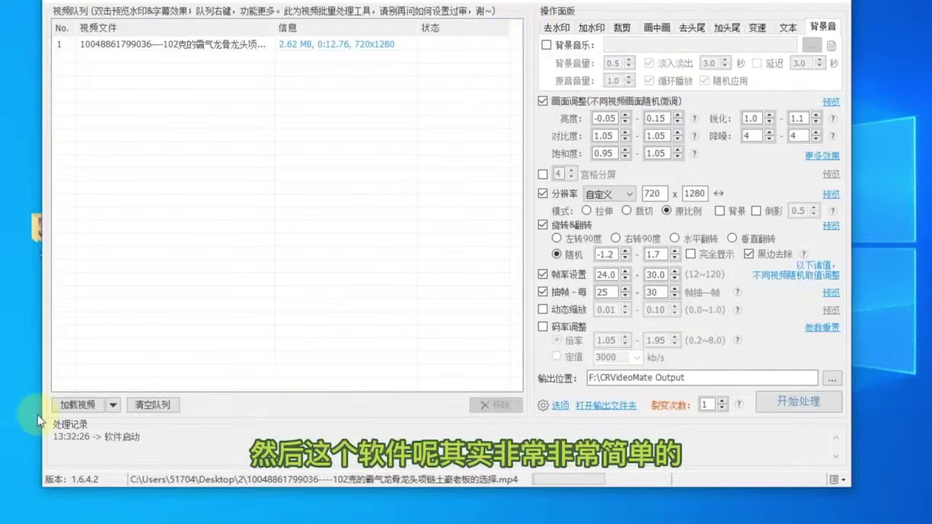
click(100, 407)
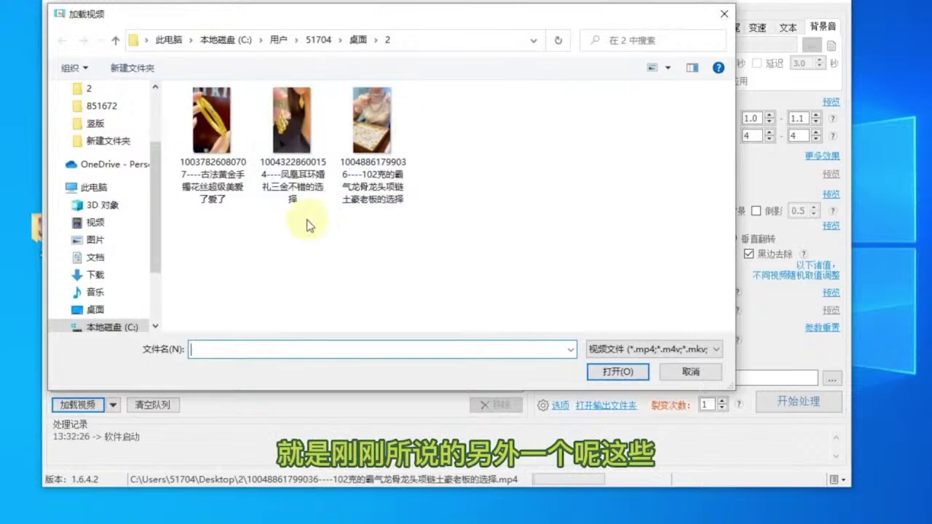
click(724, 14)
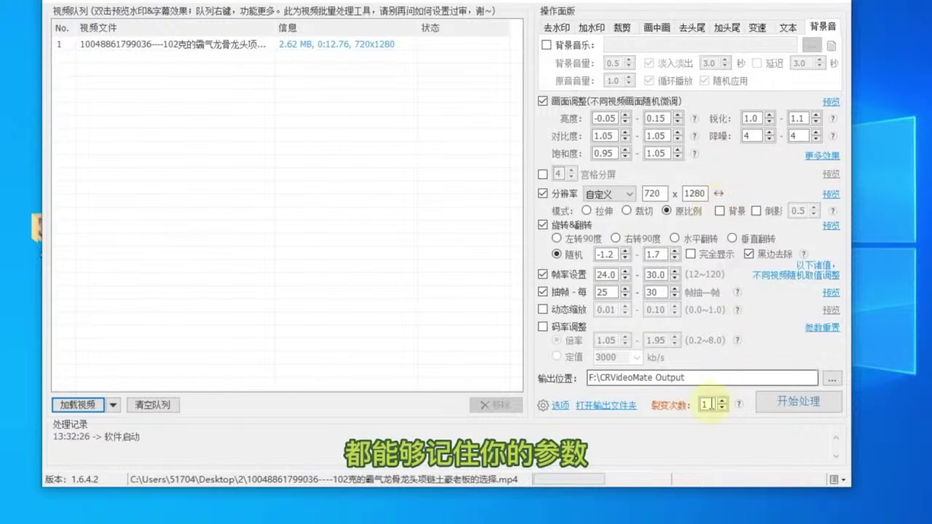
Step: Set the output location to the desktop folder 闯闯软件包 电脑解压即用 and start processing the queued video
click(834, 378)
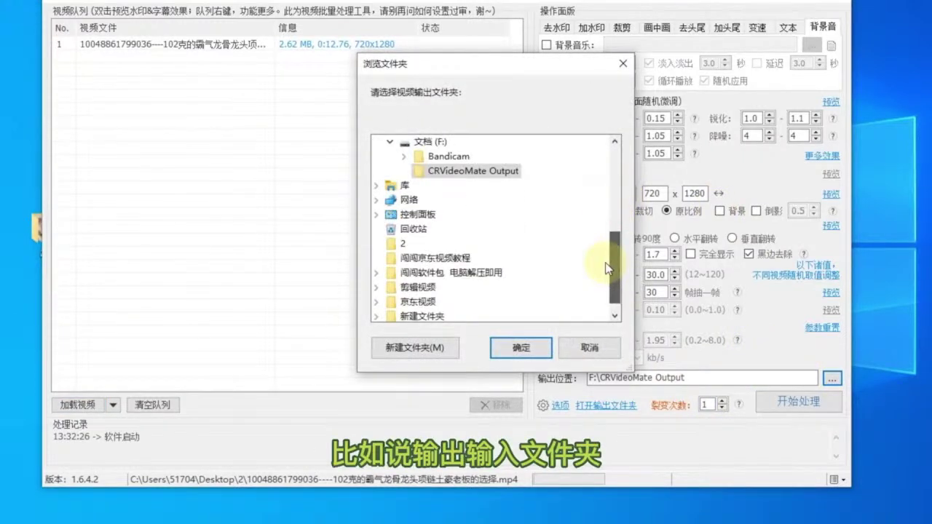
click(440, 256)
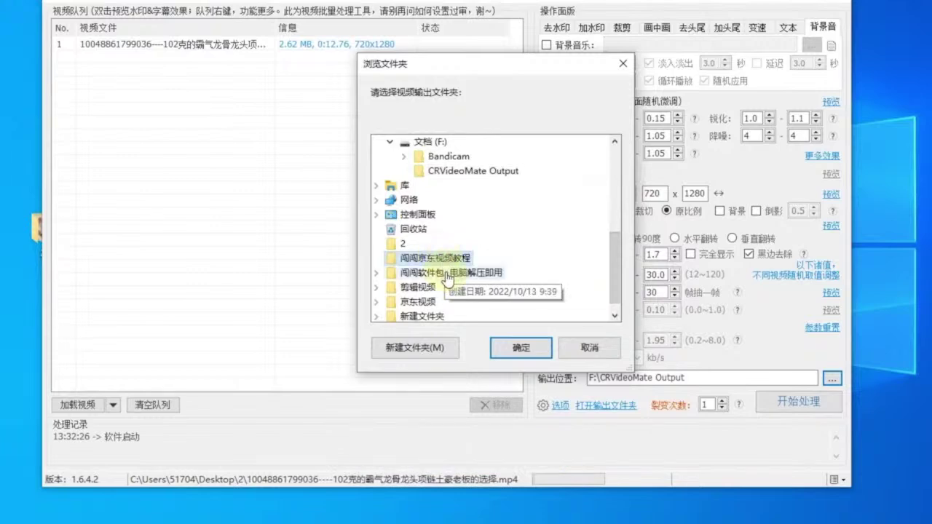
click(446, 275)
click(524, 352)
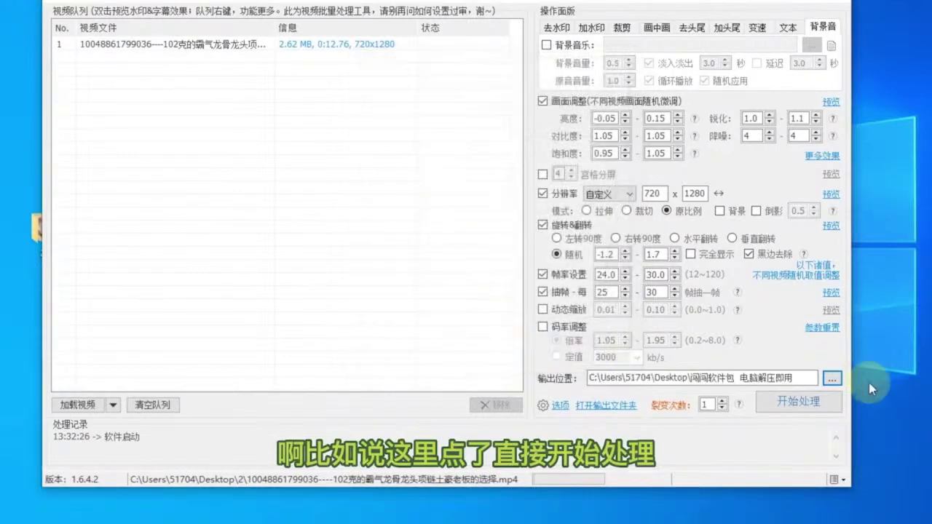
click(818, 408)
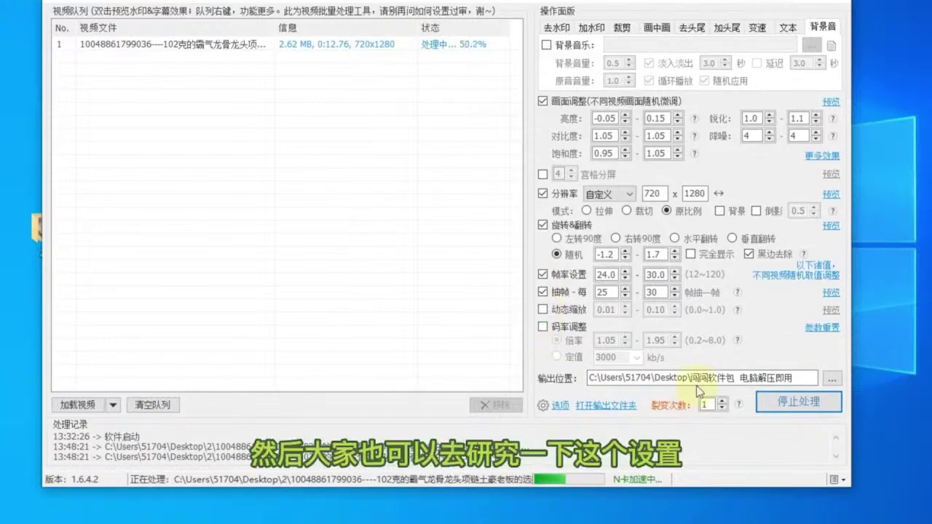
Step: Set the number of parallel tasks (并行任务数量) to 7 in the options (选项) and confirm, closing the output folder window
click(562, 406)
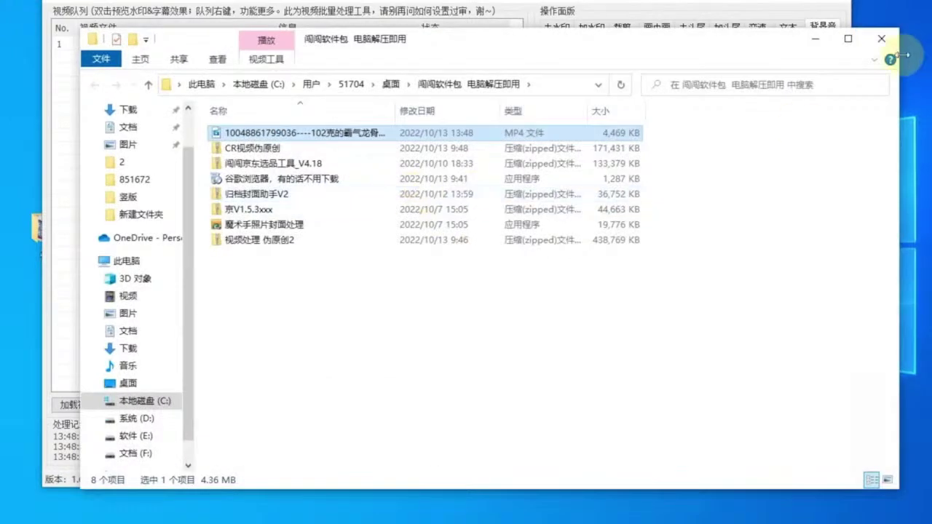
click(881, 39)
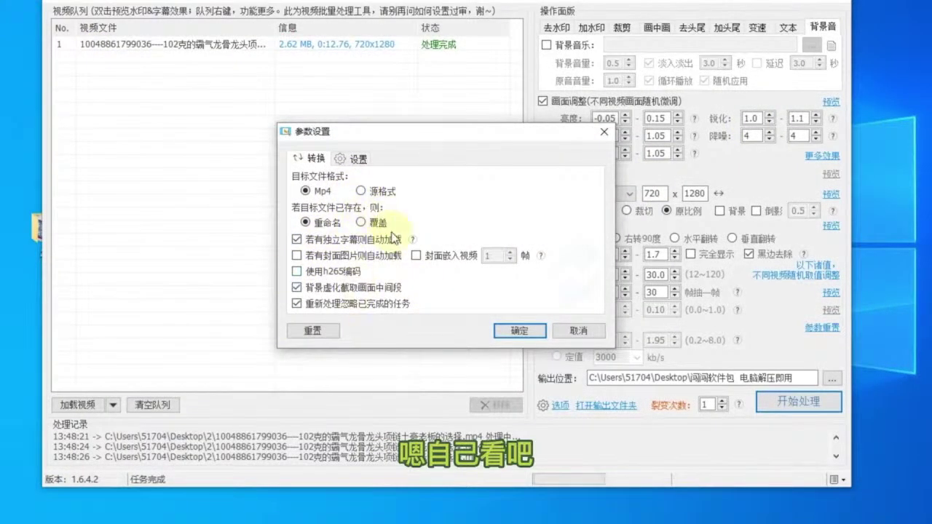
click(358, 160)
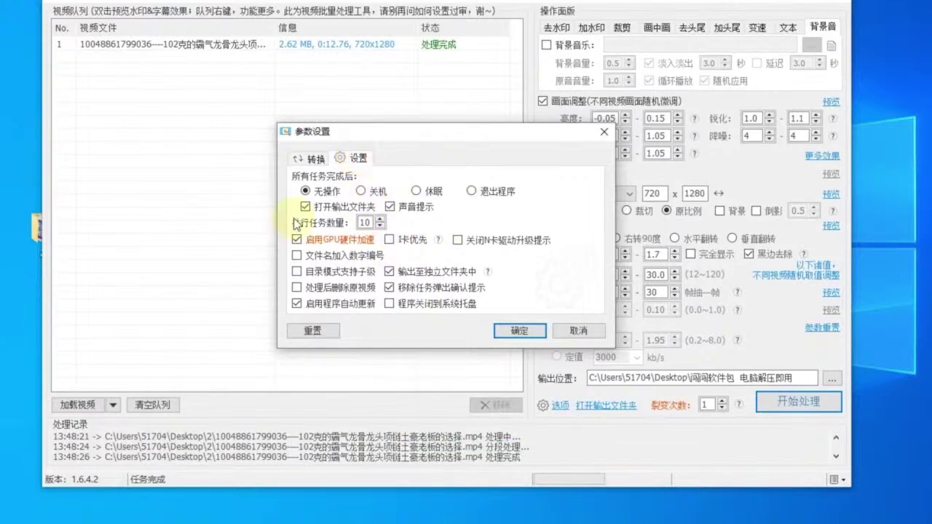
click(382, 227)
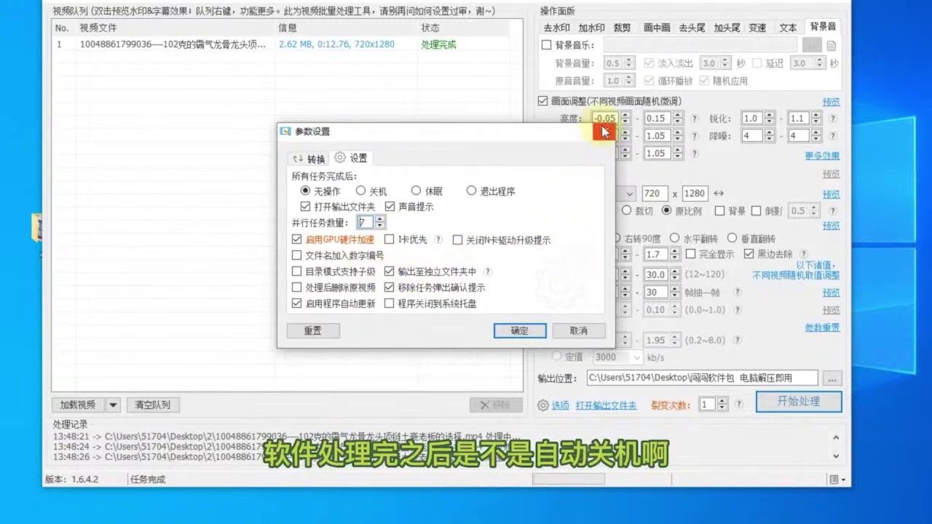
click(515, 332)
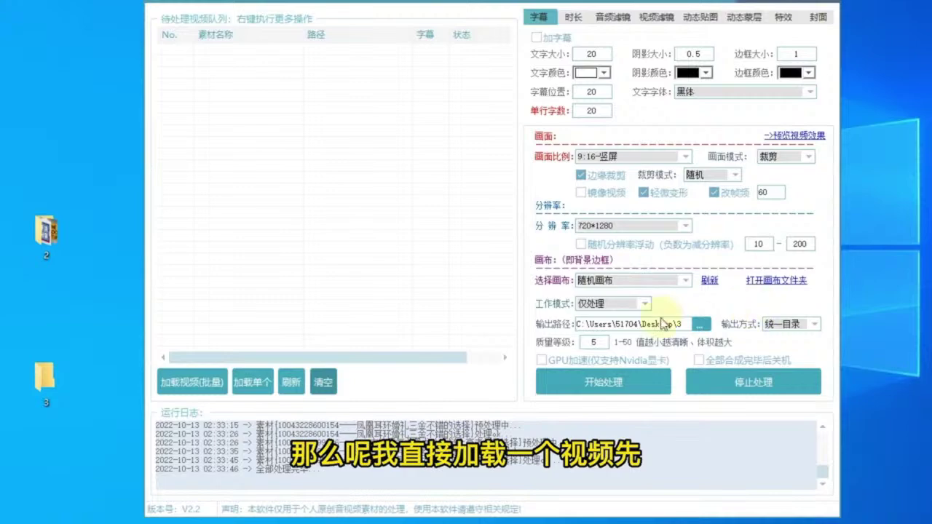
Step: Preview the necklace source video in desktop folder 2, and close the player and the folder window
double_click(43, 232)
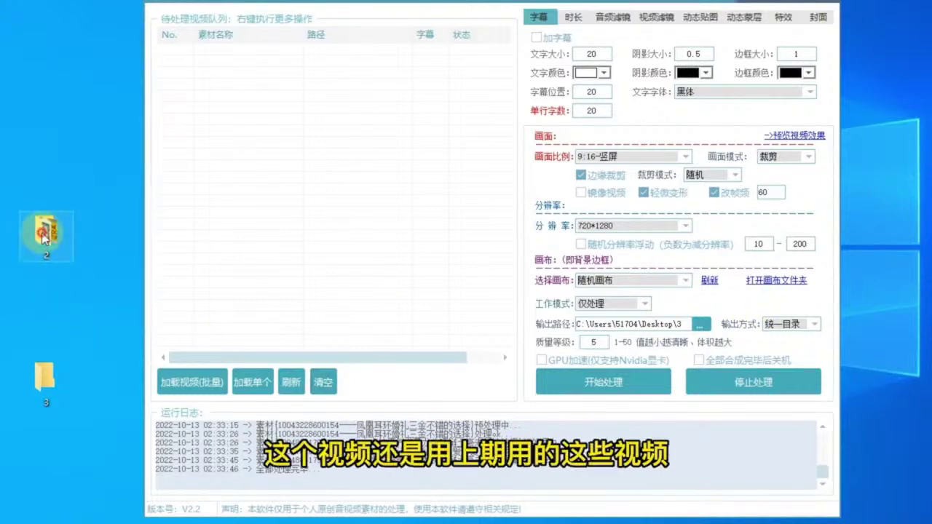
double_click(464, 247)
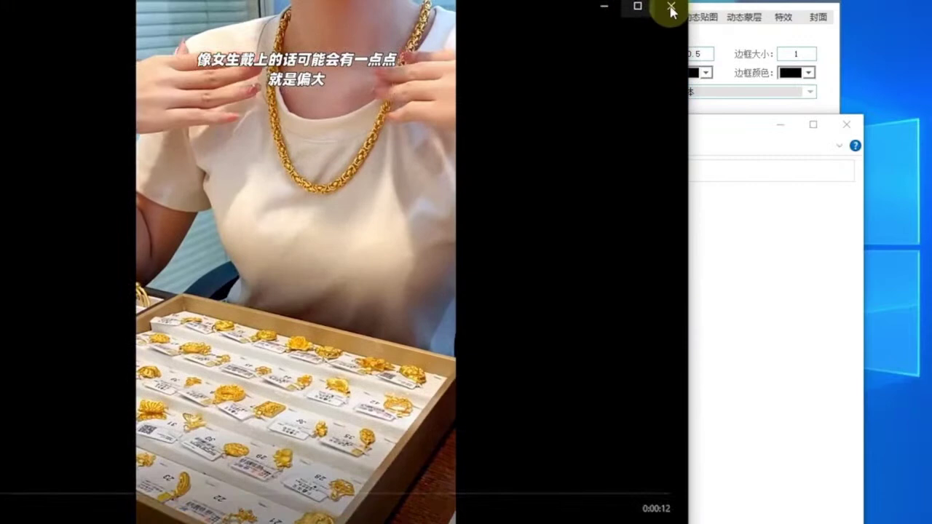
click(672, 10)
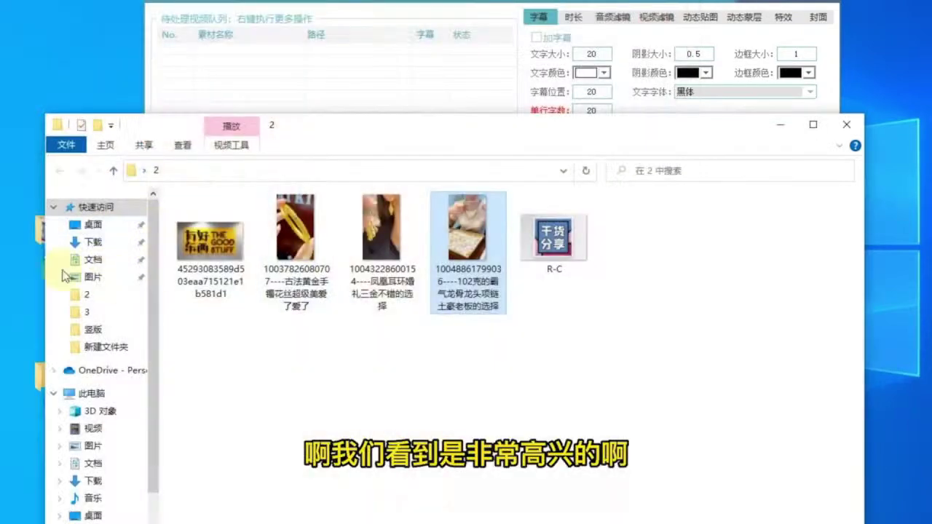
click(846, 125)
Step: Batch-load the videos from desktop folder 2 into the queue using regular loading (常规加载)
click(187, 394)
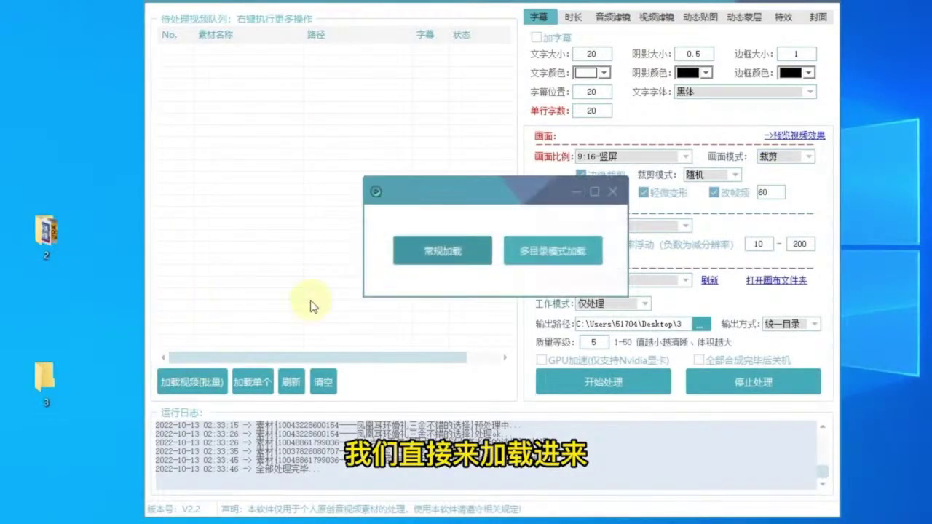
click(429, 255)
scroll(443, 338, down, 1)
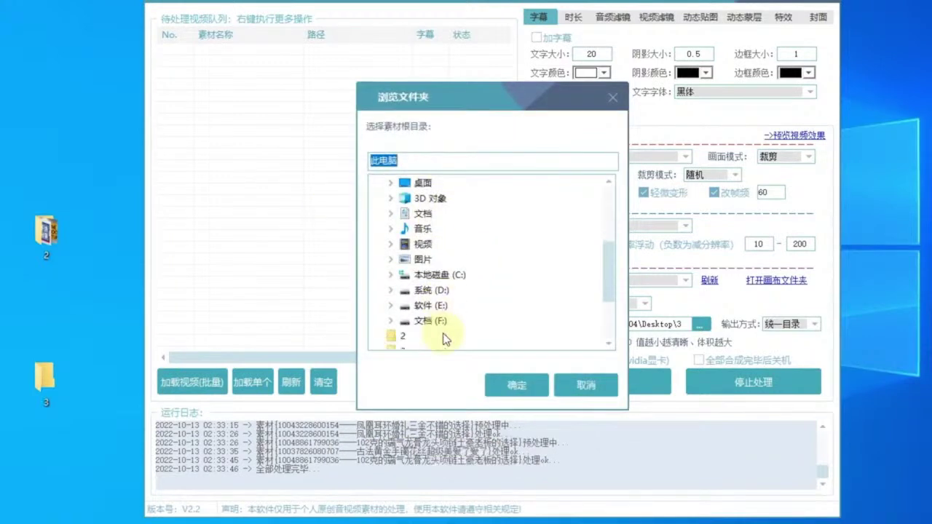
click(399, 337)
click(510, 384)
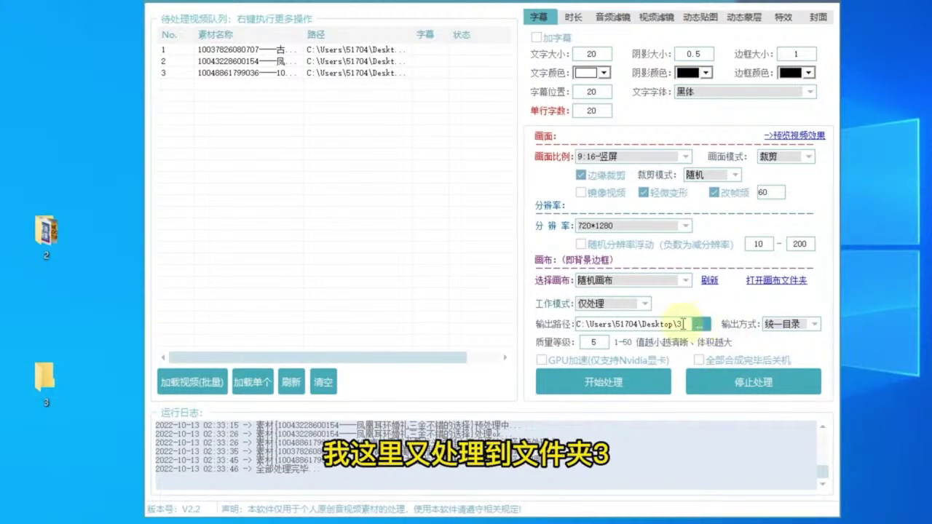
Step: Check the contents of output folder 3 on the desktop and start processing the queued videos
double_click(41, 376)
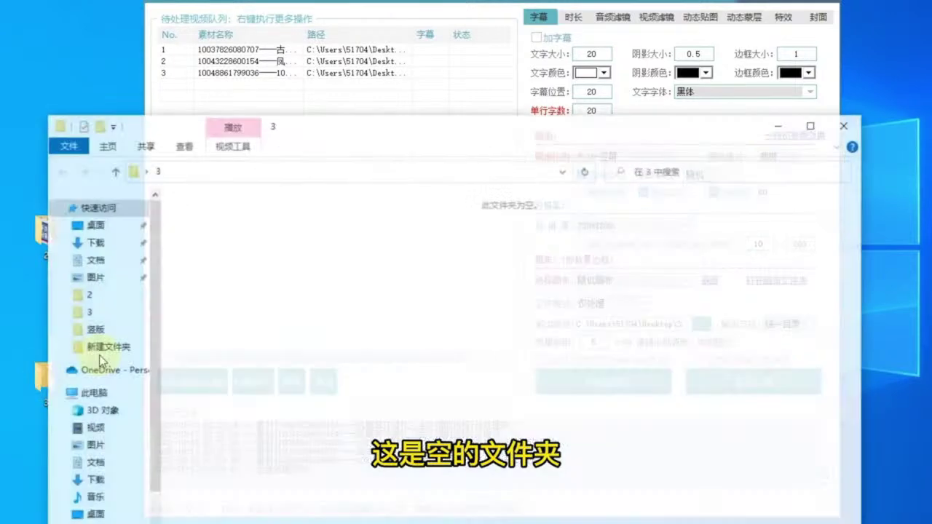
click(843, 127)
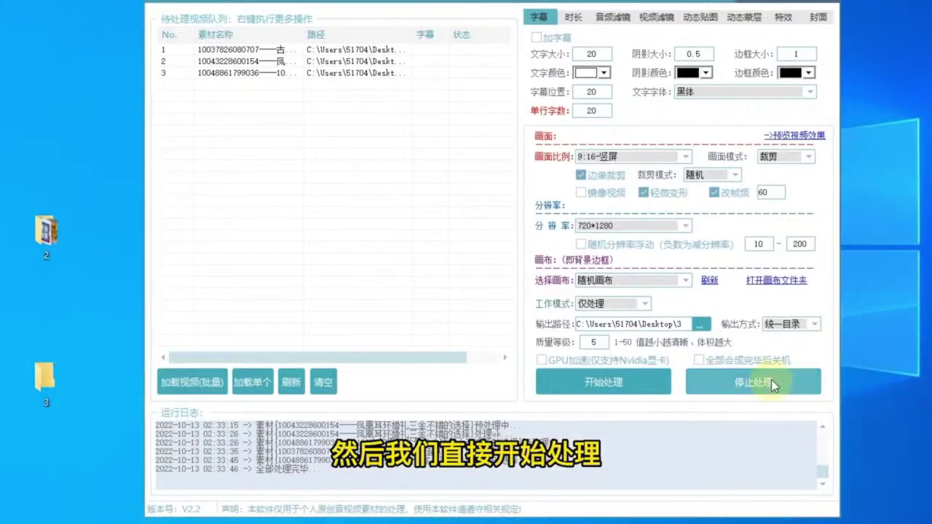
click(604, 390)
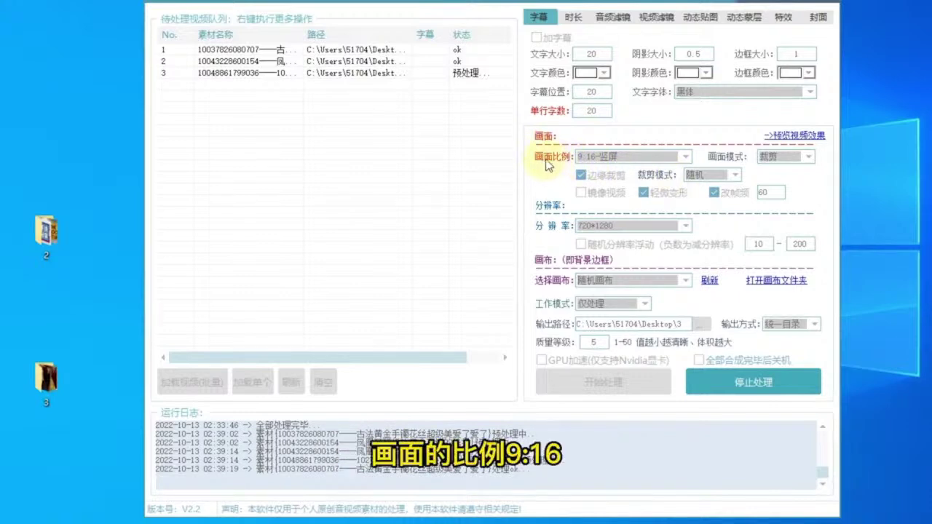
Step: Review the aspect ratio (画面比例), picture mode (画面模式), frame rate and resolution (分辨率) options, keeping 9:16-竖屏, 裁剪 and 720*1280
click(687, 158)
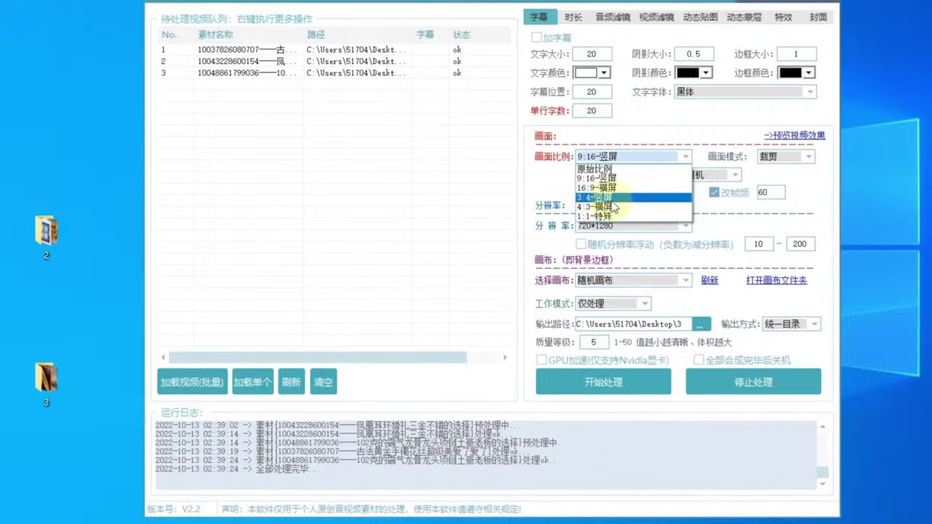
click(534, 174)
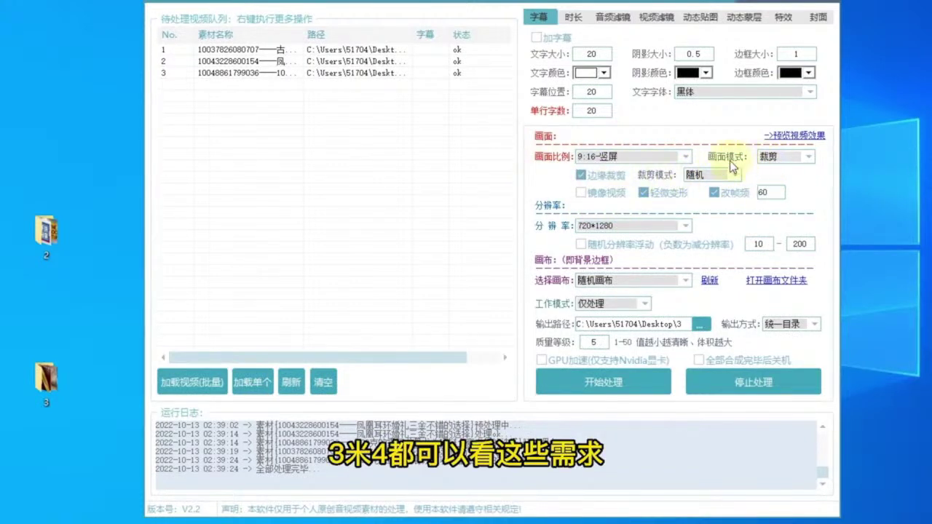
click(811, 158)
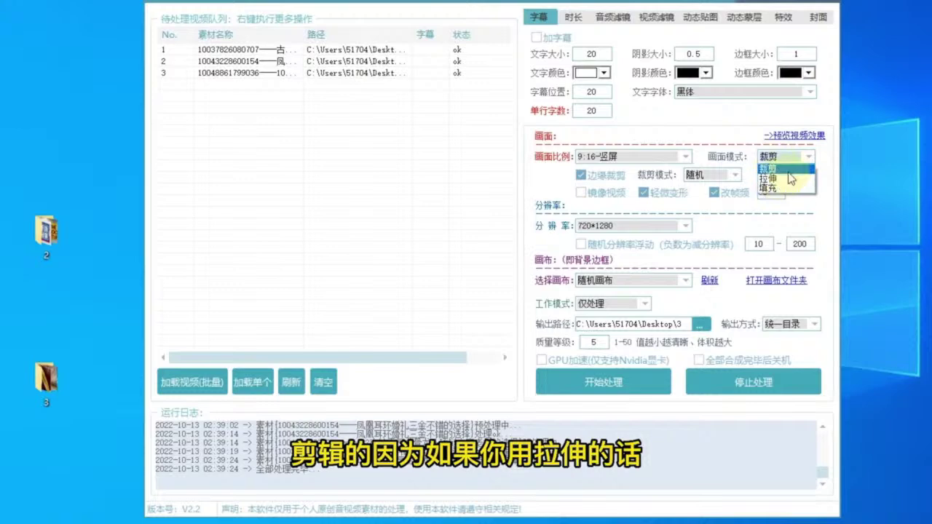
click(828, 194)
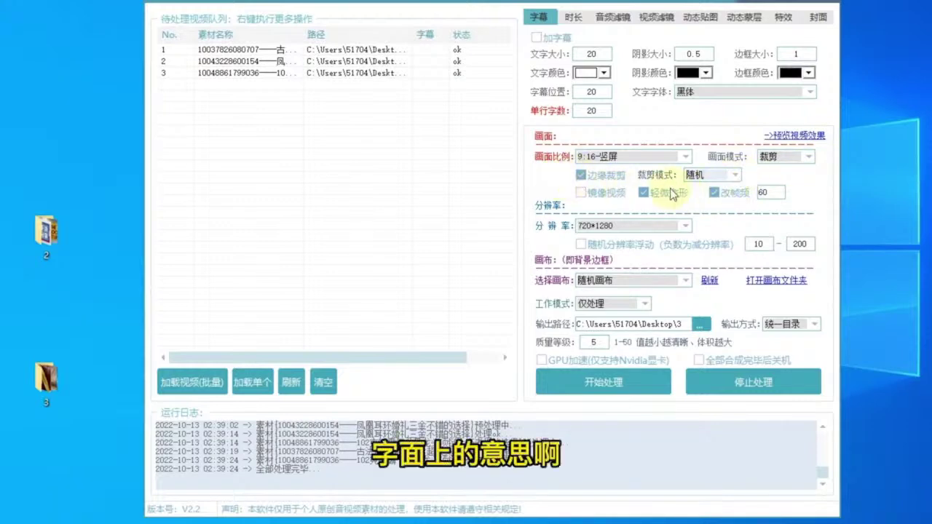
click(714, 193)
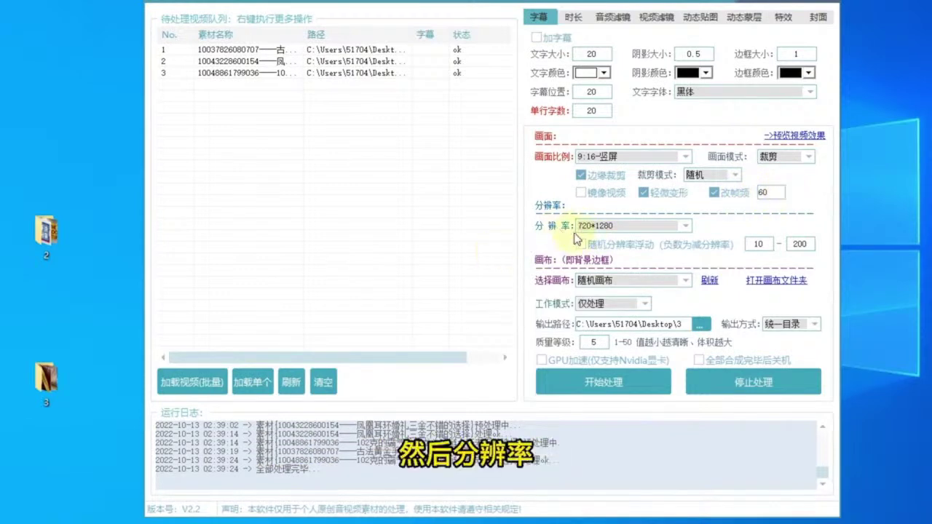
click(689, 228)
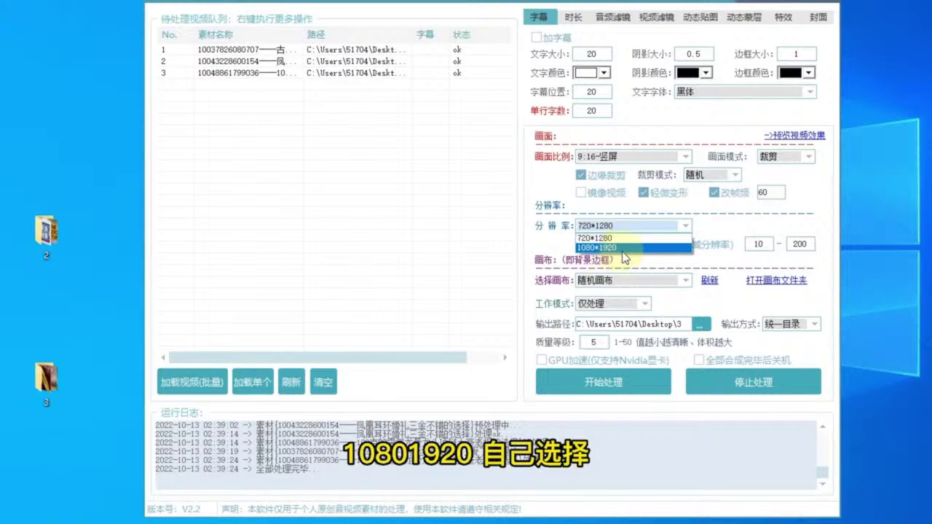
click(699, 225)
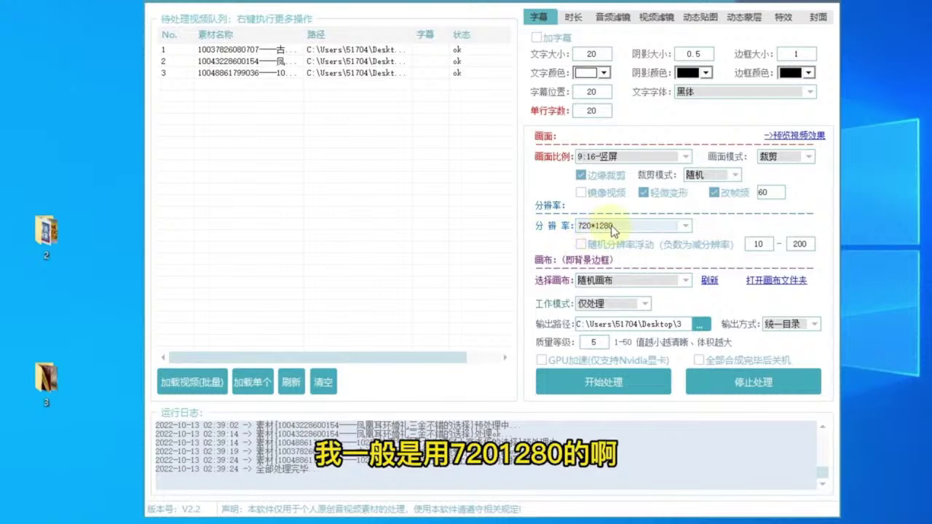
Step: Examine the canvas choices (选择画布) and the border images in the canvas folder, keeping 随机画布
click(687, 281)
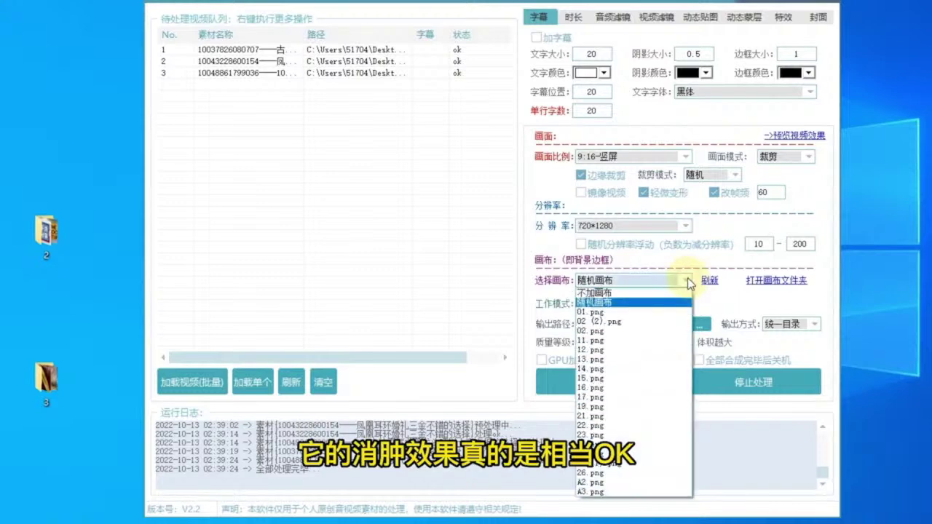
click(688, 278)
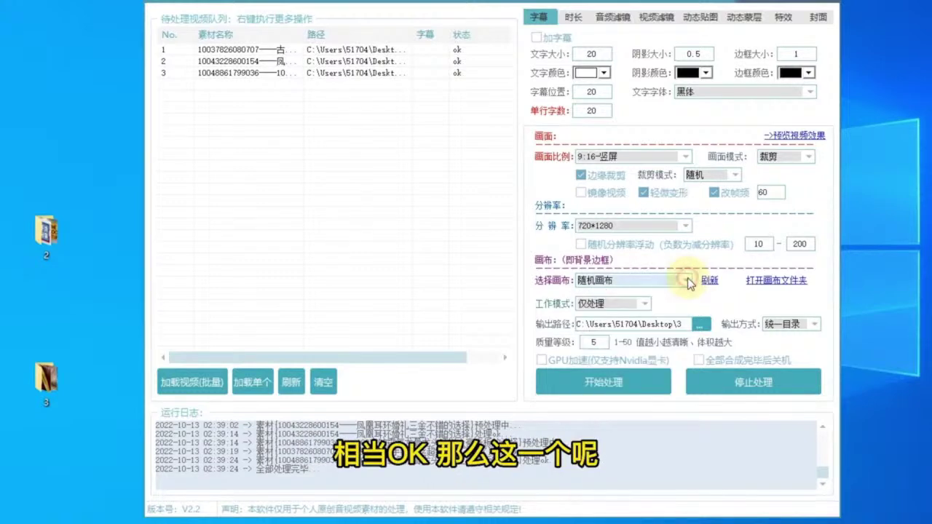
click(776, 281)
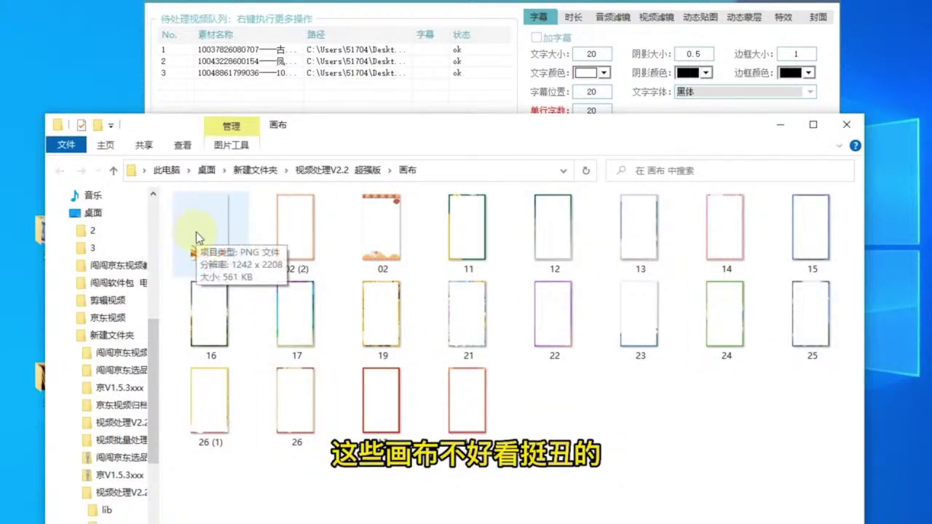
click(845, 126)
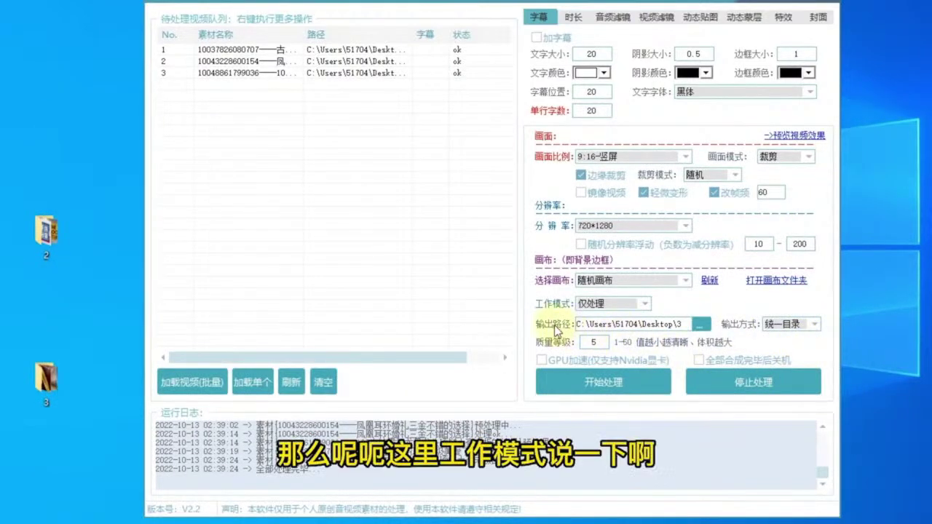
Step: Try the work mode (工作模式) 处理+截取封面, view its cover capture choices, and restore 仅处理
click(651, 305)
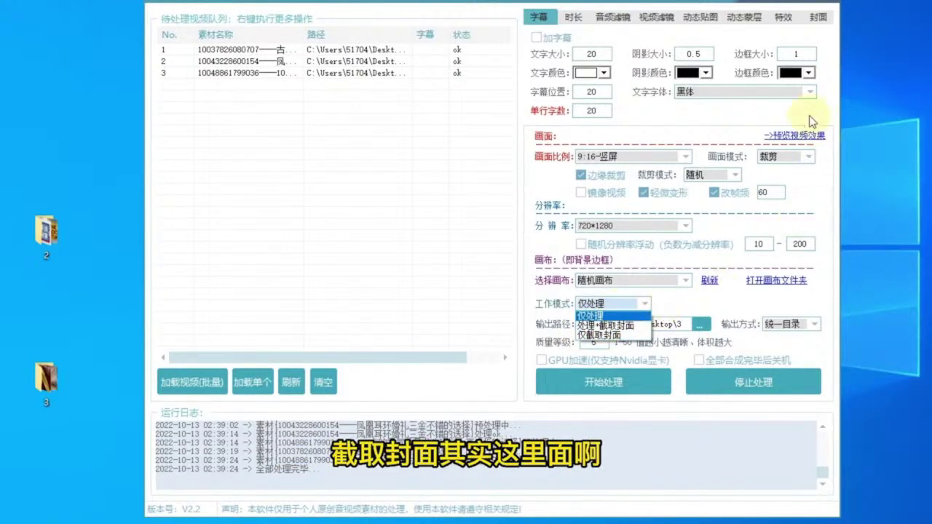
click(819, 18)
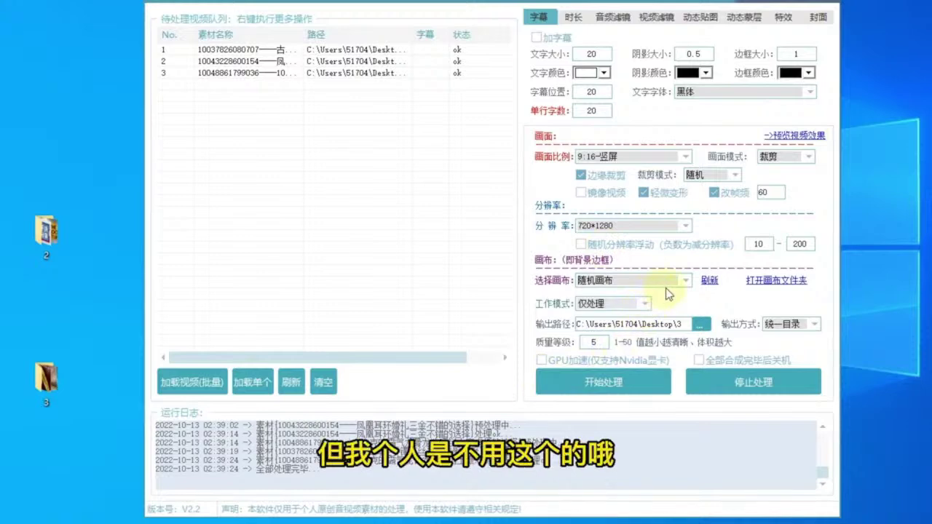
click(647, 303)
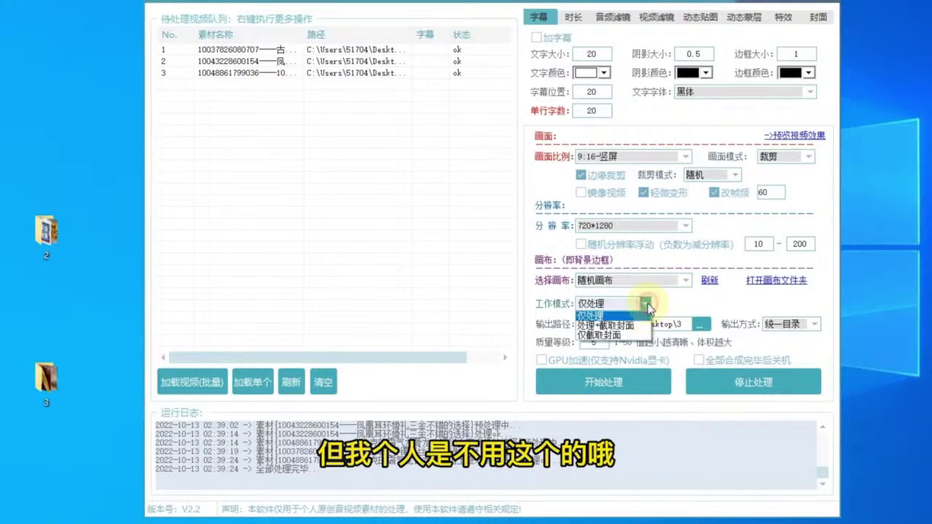
click(615, 329)
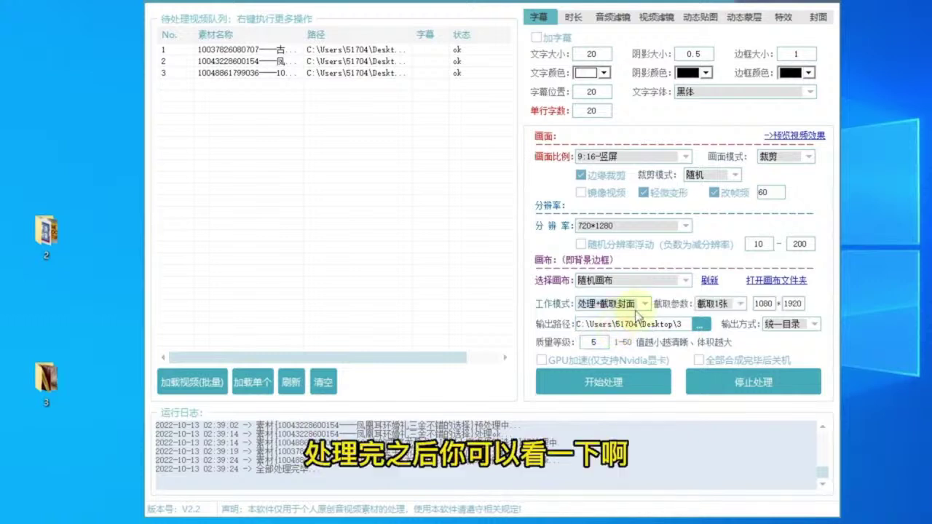
click(740, 306)
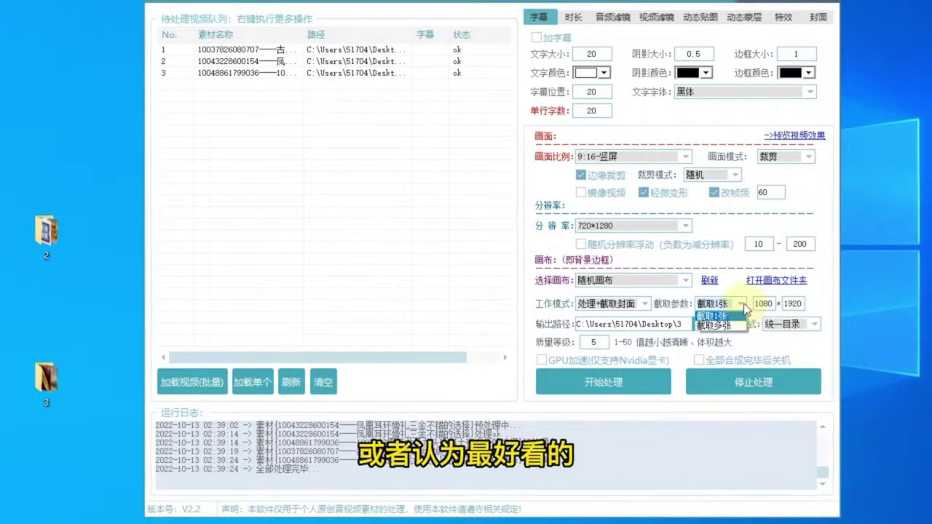
click(645, 306)
click(642, 308)
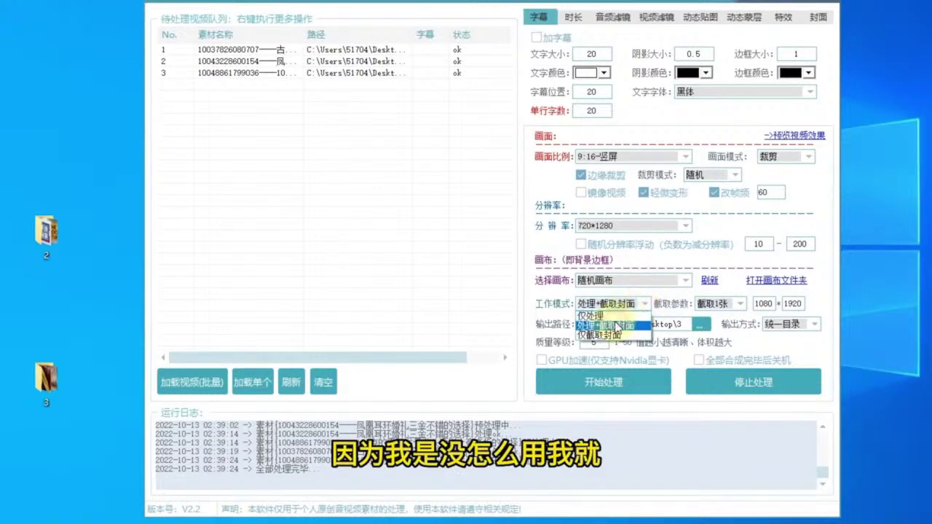
click(612, 315)
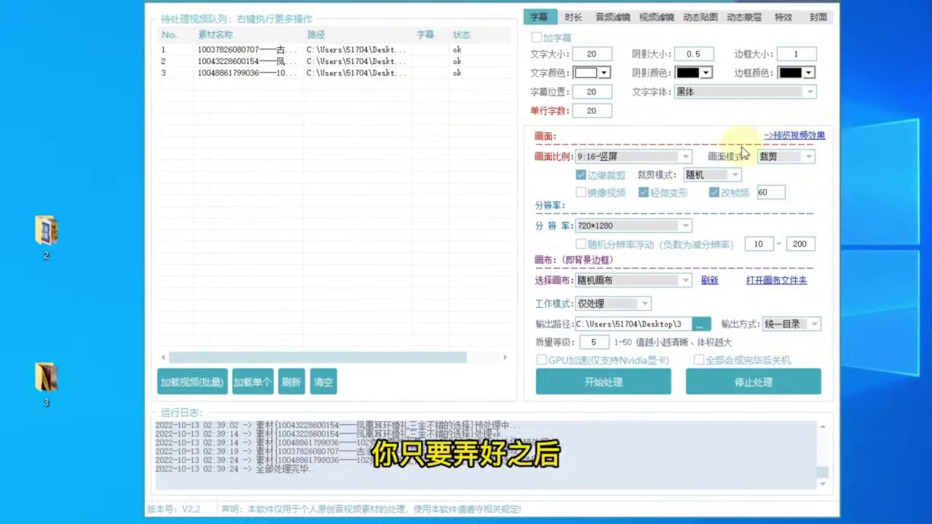
Step: Review the quality level (质量等级) and the duration options (时长) for speed-up, minimum and maximum length, and intro and outro trimming
click(589, 345)
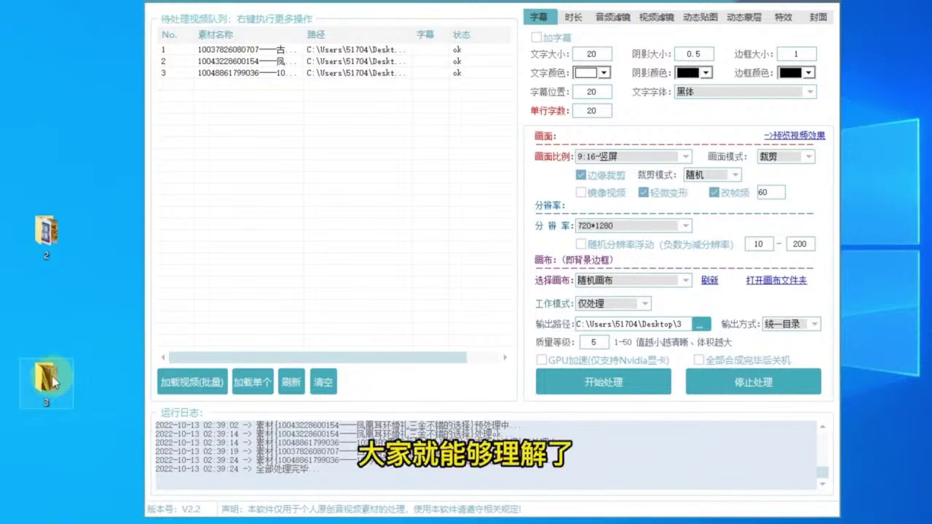
click(573, 17)
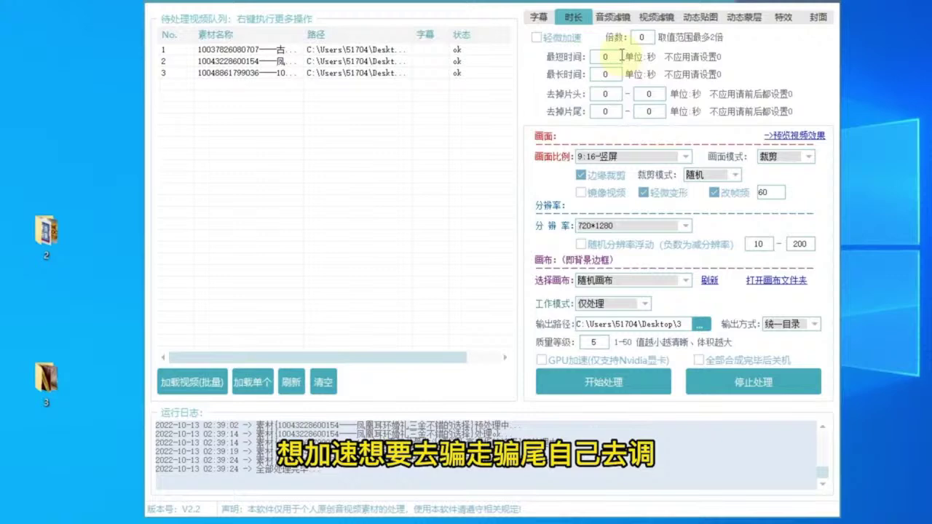
Step: Try the audio choices 消除原声 and 替换原声 in the audio filter settings (音频滤镜) and restore 视频原声
click(614, 16)
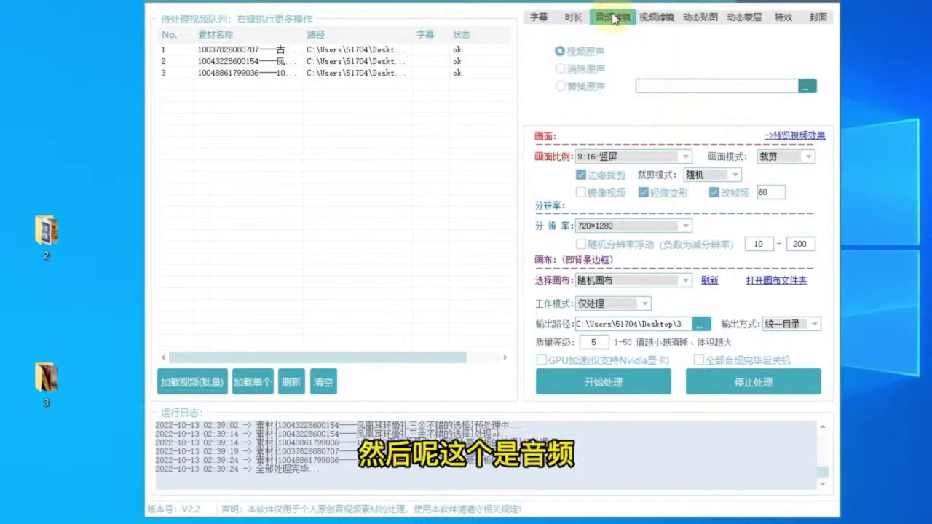
click(558, 68)
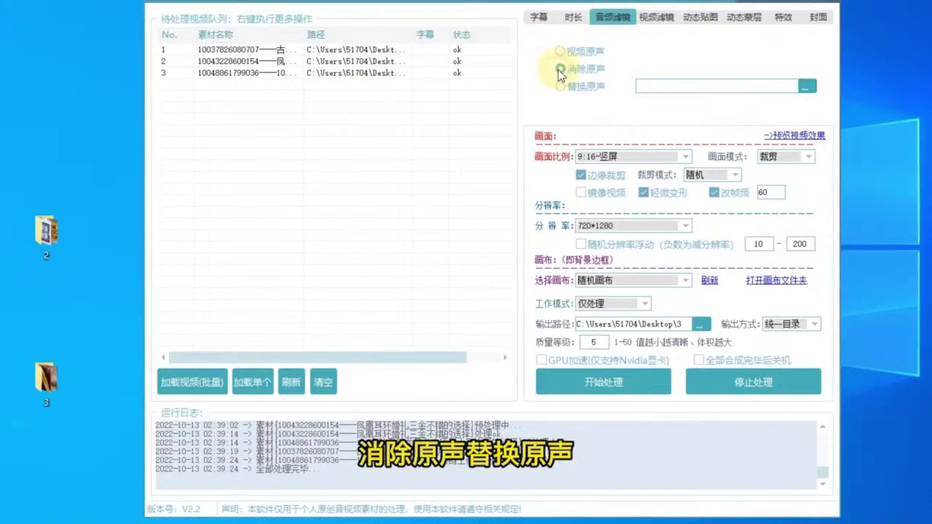
click(558, 88)
click(561, 52)
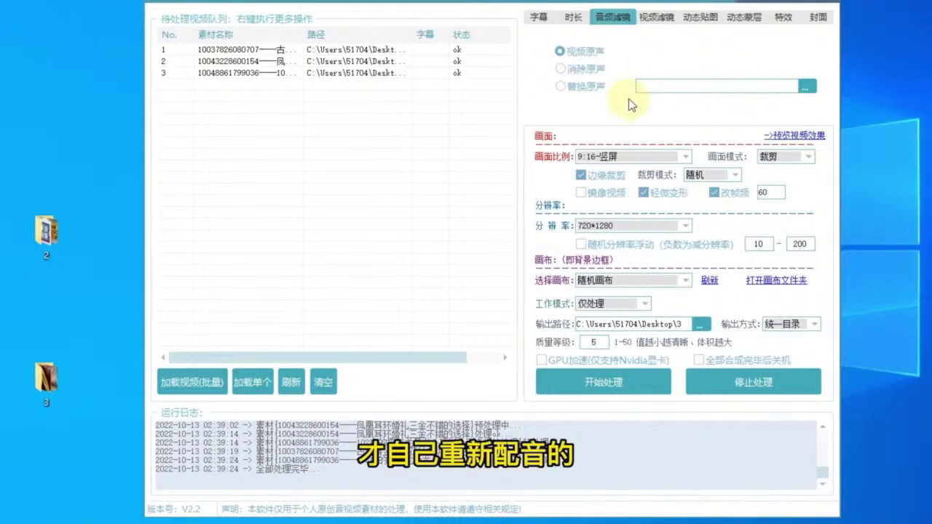
Step: Review the video filter (视频滤镜), animated sticker (动态贴图), overlay (动态蒙层), effect (特效) and cover (封面) settings
click(655, 16)
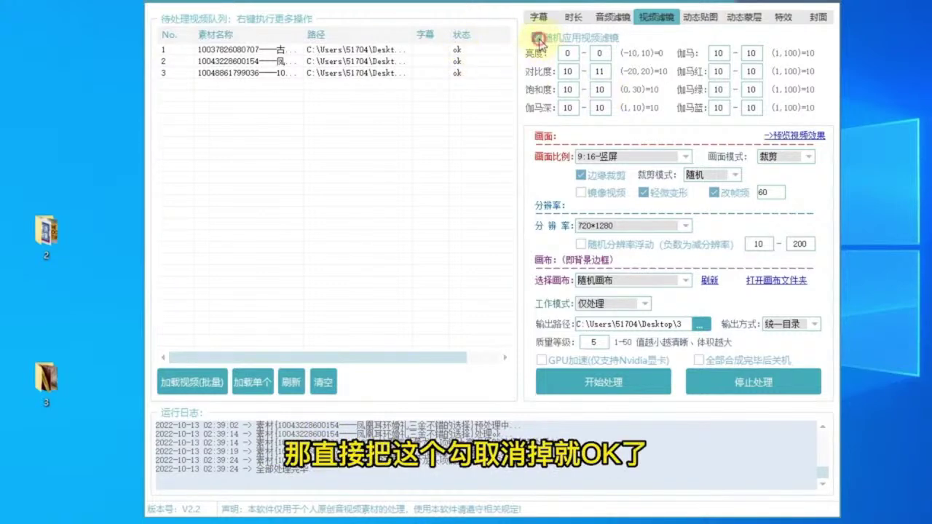
click(711, 18)
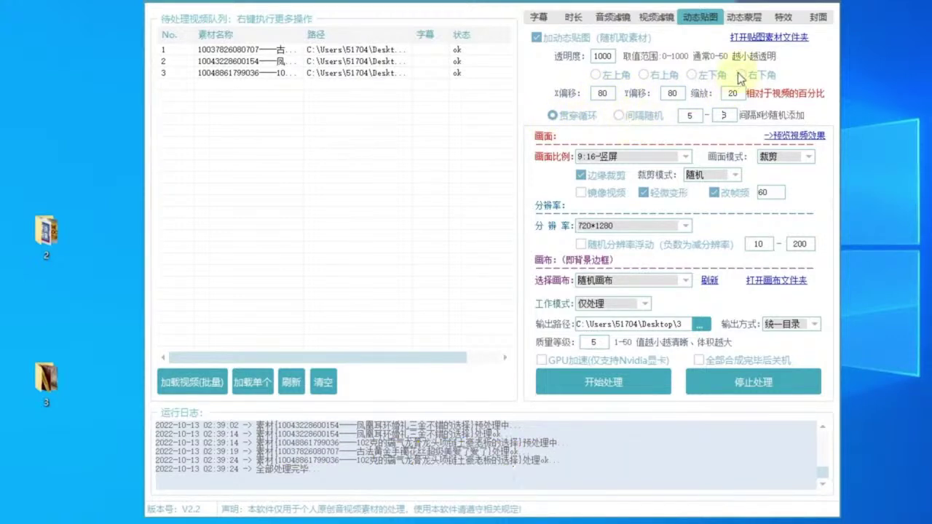
click(745, 16)
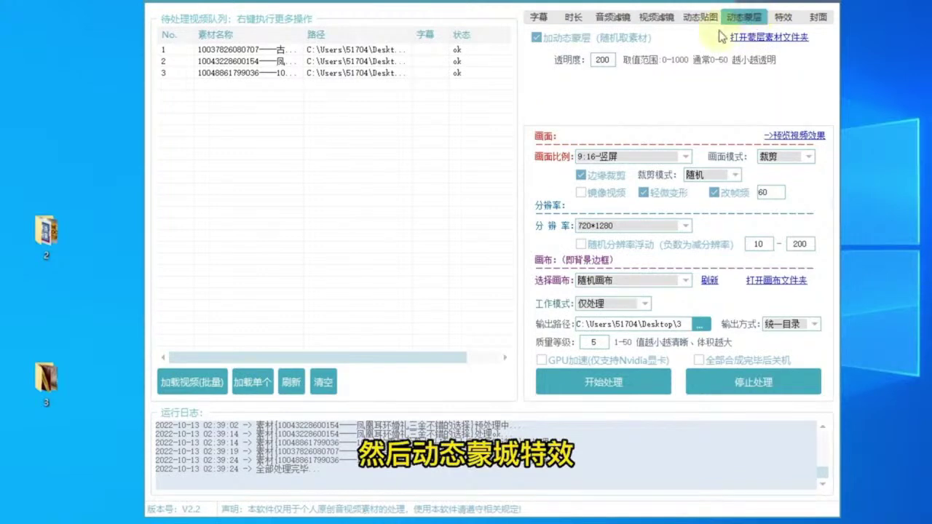
click(783, 16)
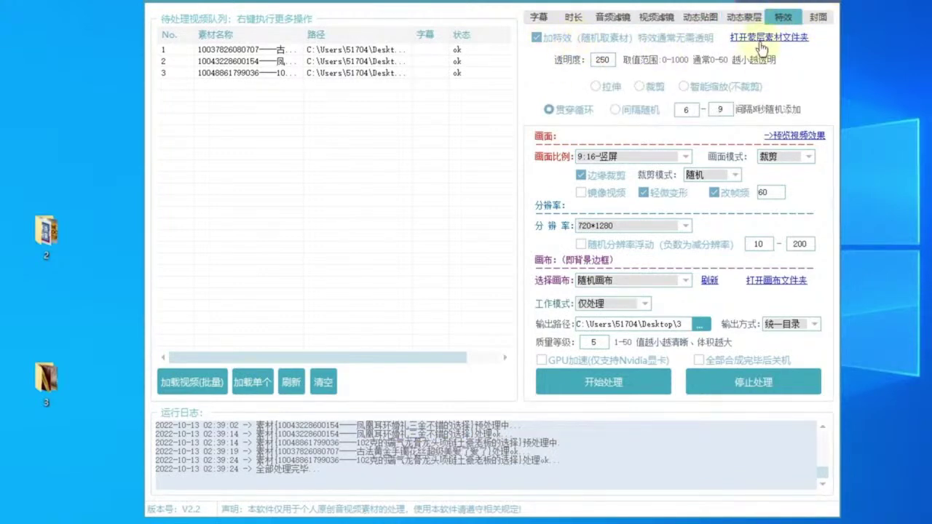
click(824, 16)
click(785, 18)
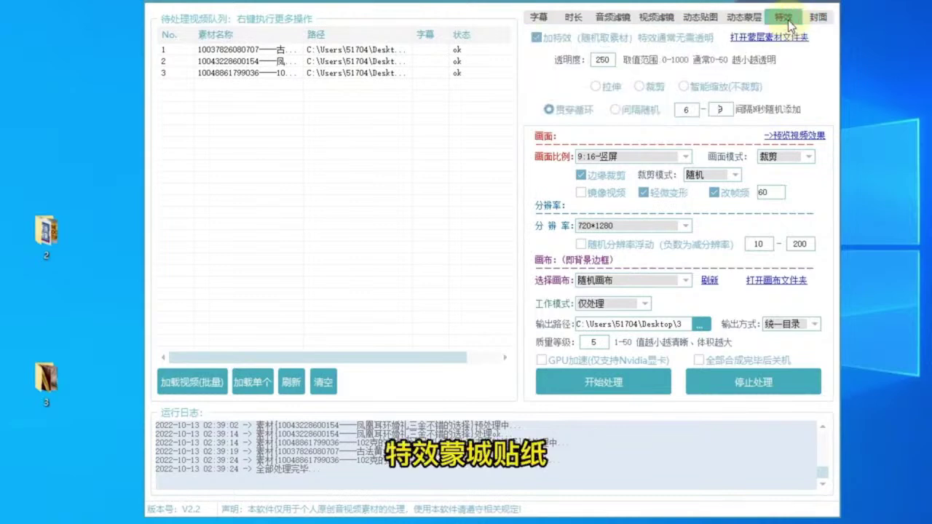
click(743, 16)
click(713, 16)
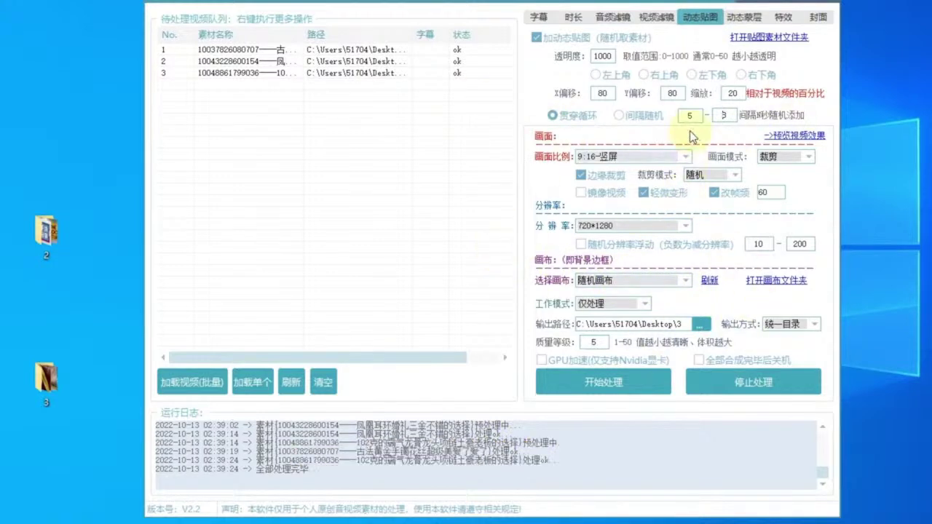
Step: Play the processed 102克 dragon-bone necklace video from output folder 3 and close the folder window
double_click(57, 385)
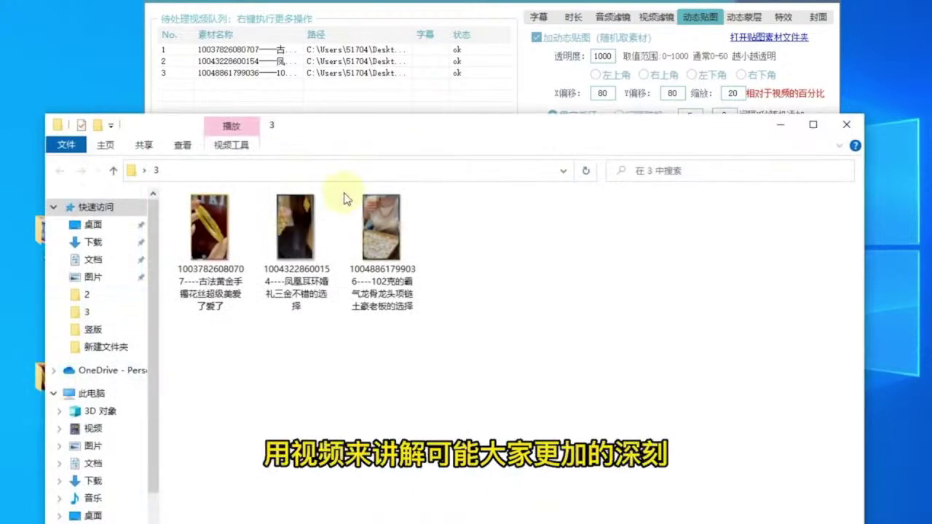
double_click(380, 232)
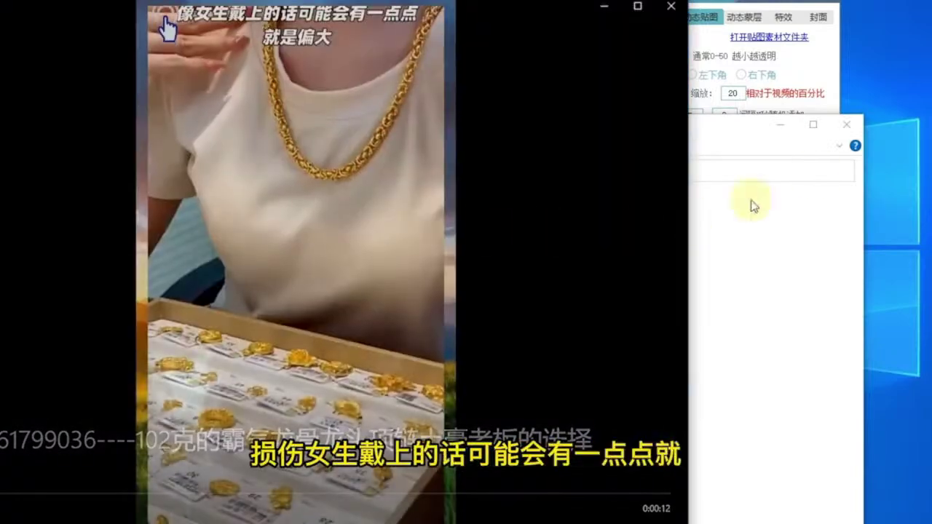
click(847, 125)
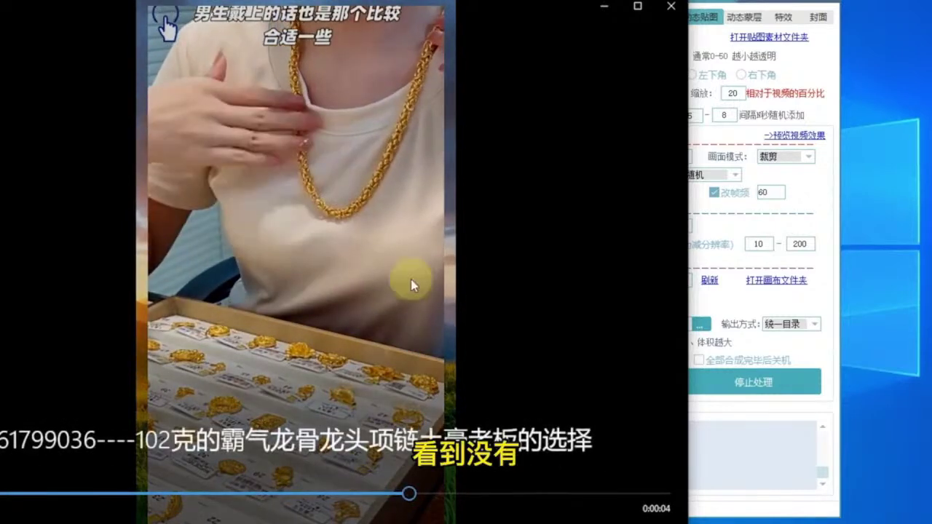
Step: Compare the effect (特效) opacity and 贯穿循环 interval settings with the look of the processed necklace video
click(804, 184)
click(791, 18)
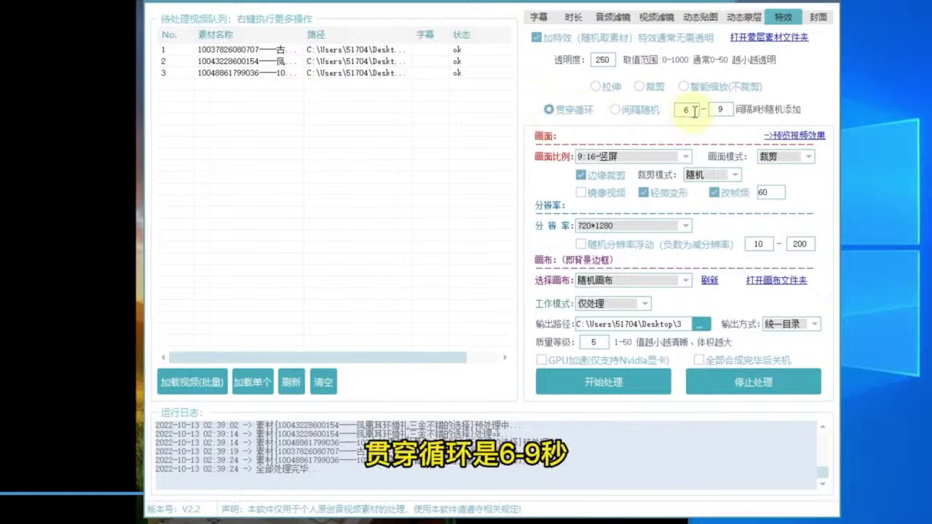
click(65, 156)
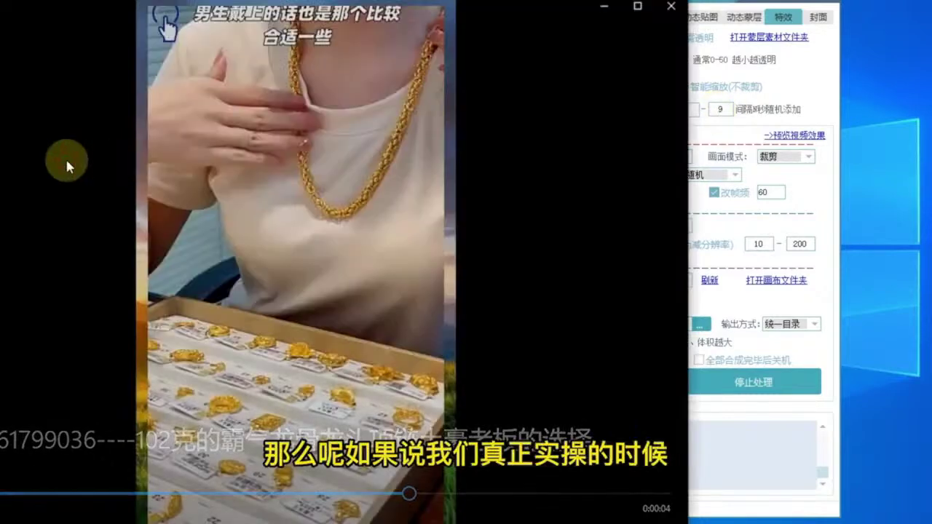
mouse_move(358, 322)
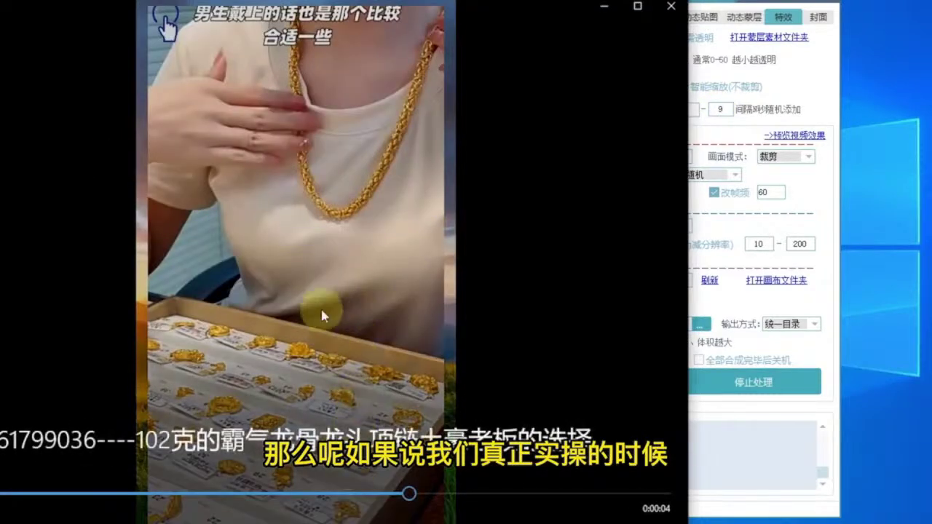
click(816, 86)
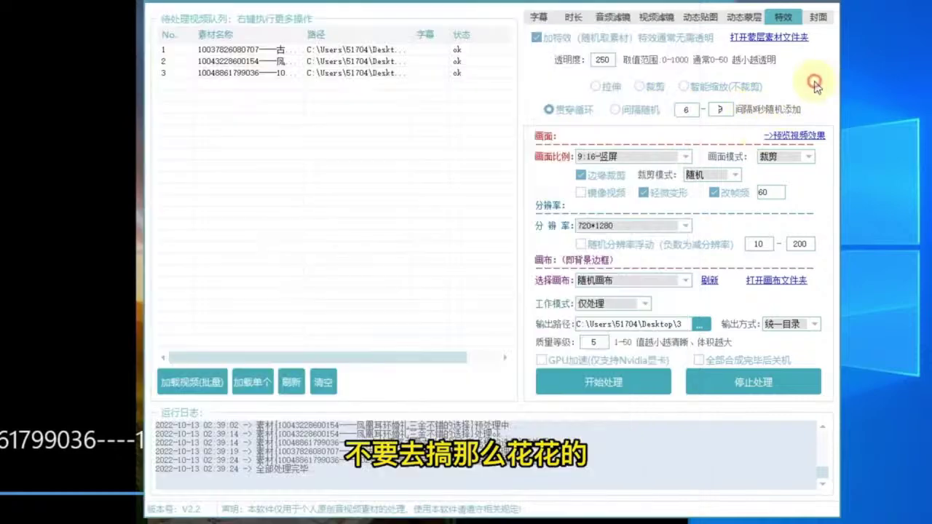
click(603, 59)
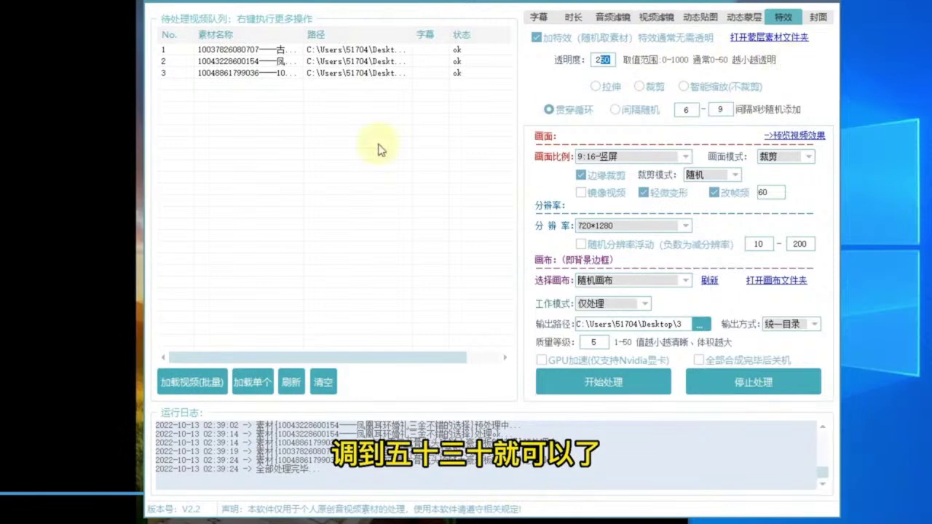
click(50, 165)
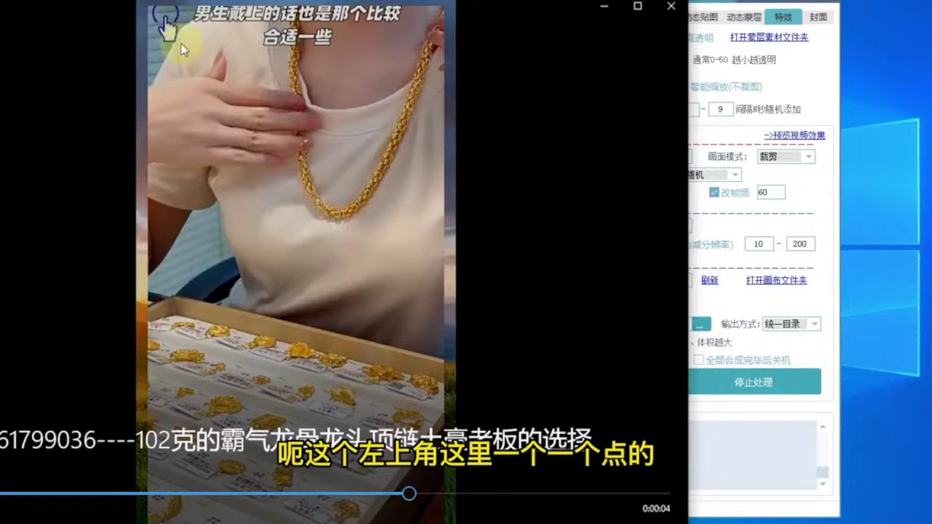
Step: Compare the animated sticker (动态贴图) opacity and corner position settings with the sticker in the necklace video
click(799, 64)
click(700, 16)
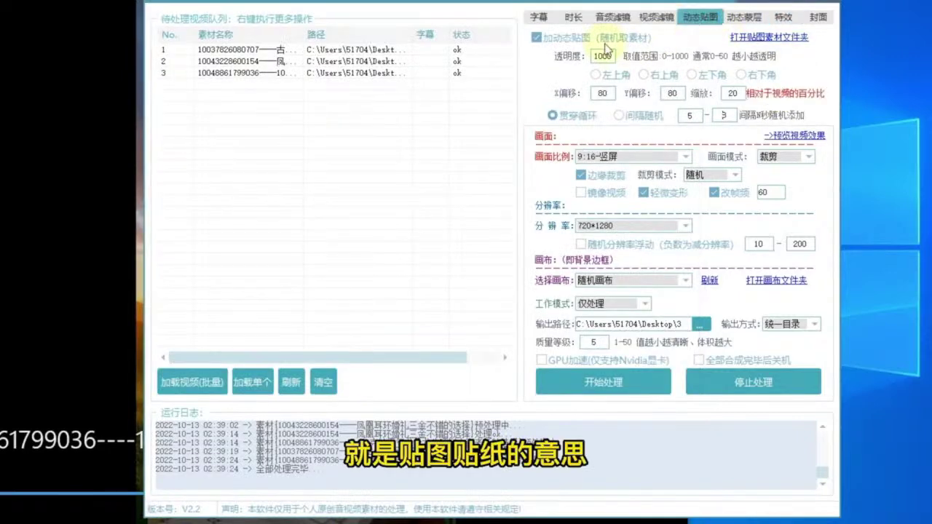
click(133, 67)
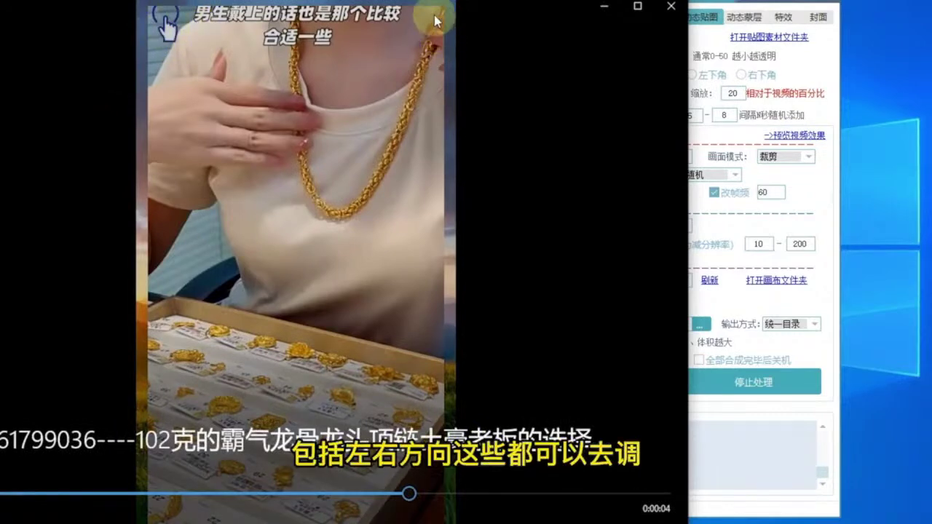
click(805, 73)
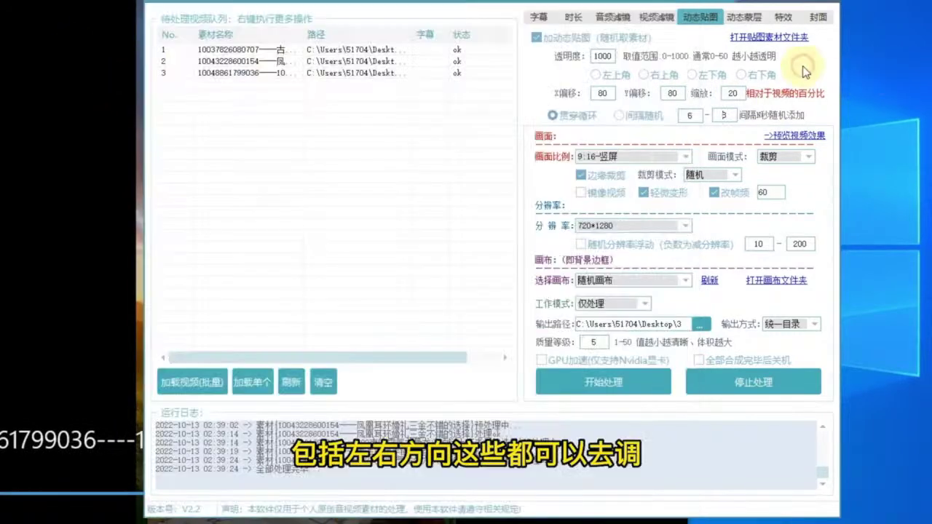
click(64, 118)
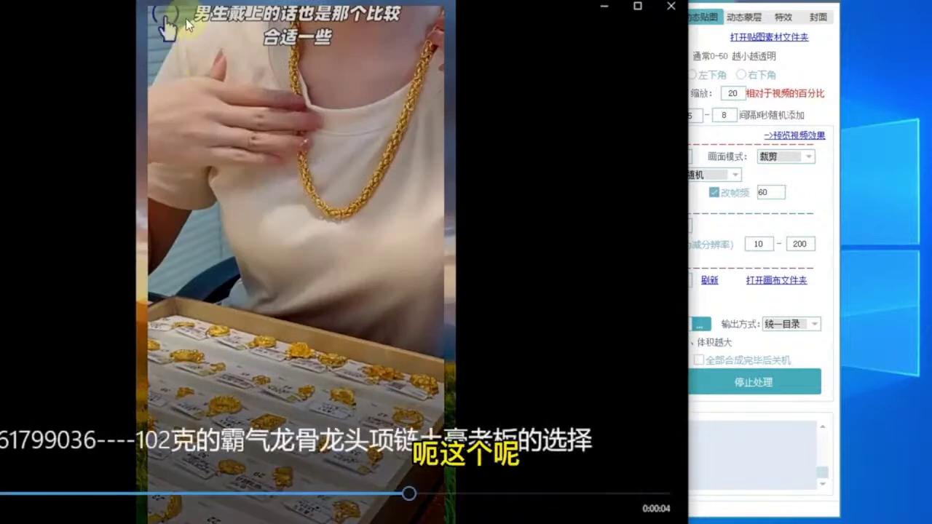
click(804, 71)
click(91, 107)
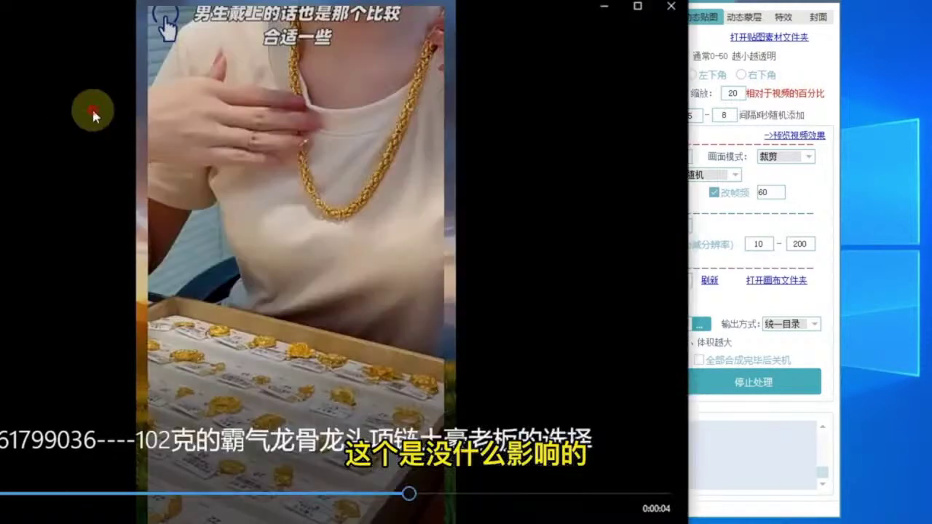
Step: Compare the animated overlay (动态蒙层) settings with the necklace video's appearance, and close the video player
click(741, 22)
click(137, 150)
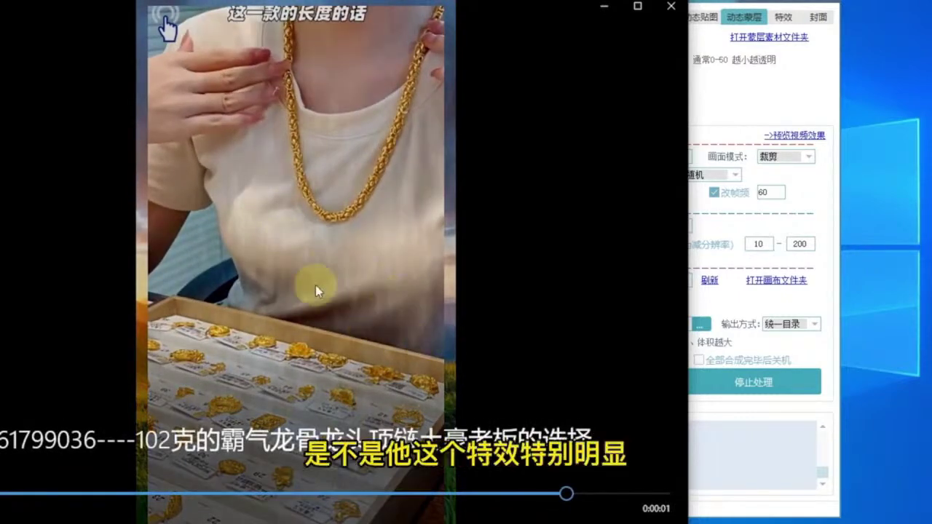
click(671, 12)
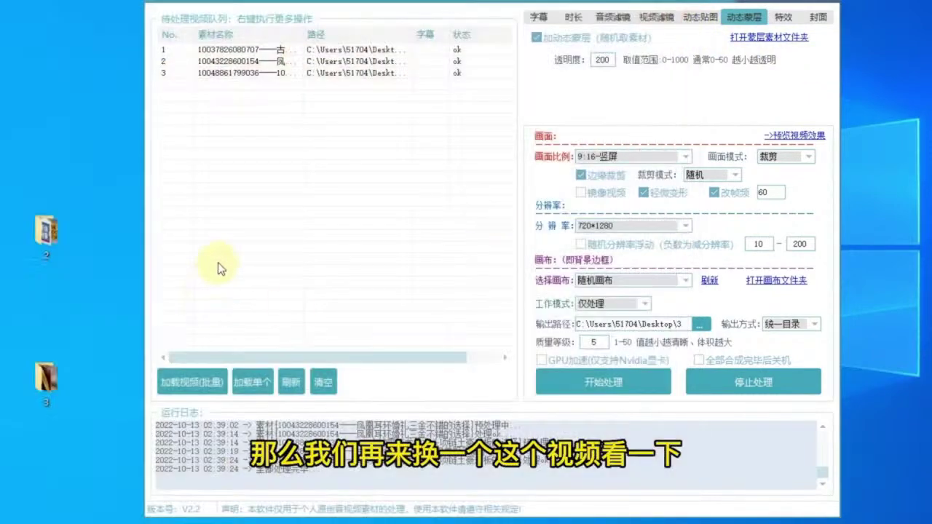
Step: Play the processed 古法黄金手镯 bracelet video from output folder 3, and close the folder and the player
click(40, 377)
double_click(40, 377)
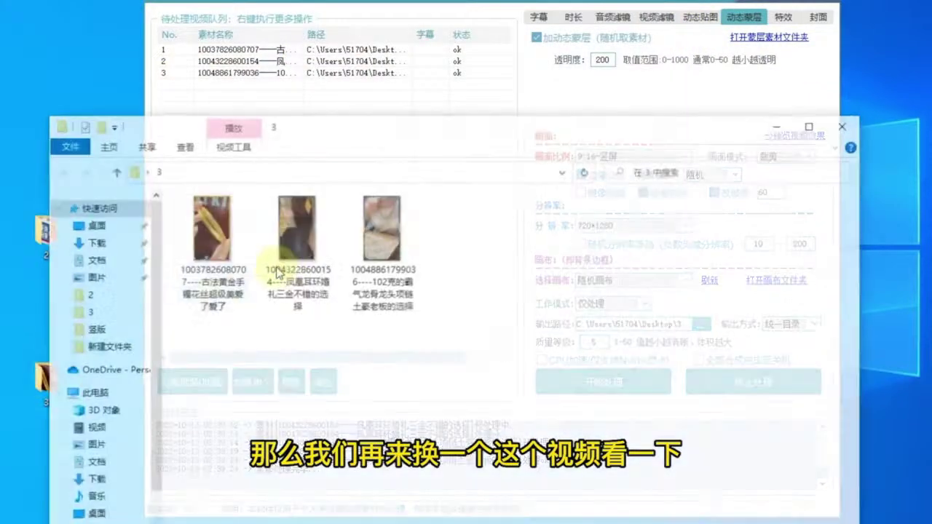
double_click(219, 222)
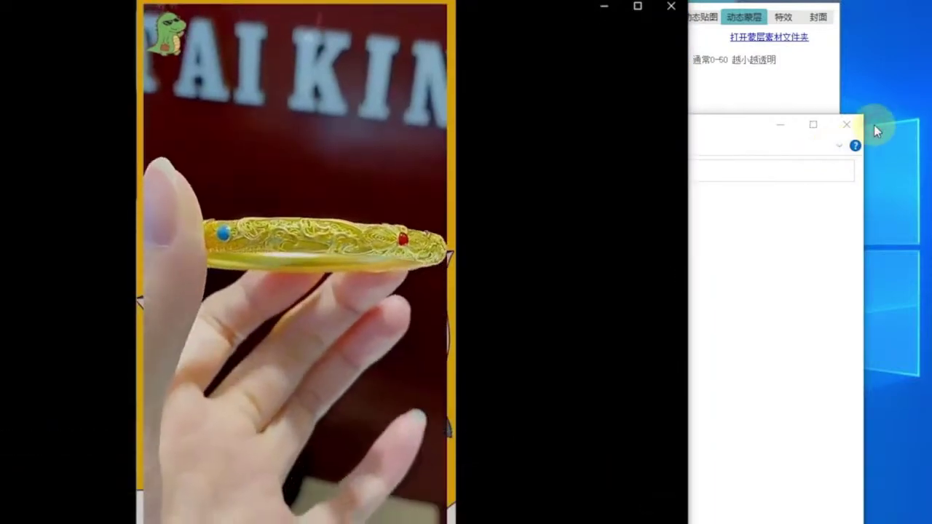
click(847, 124)
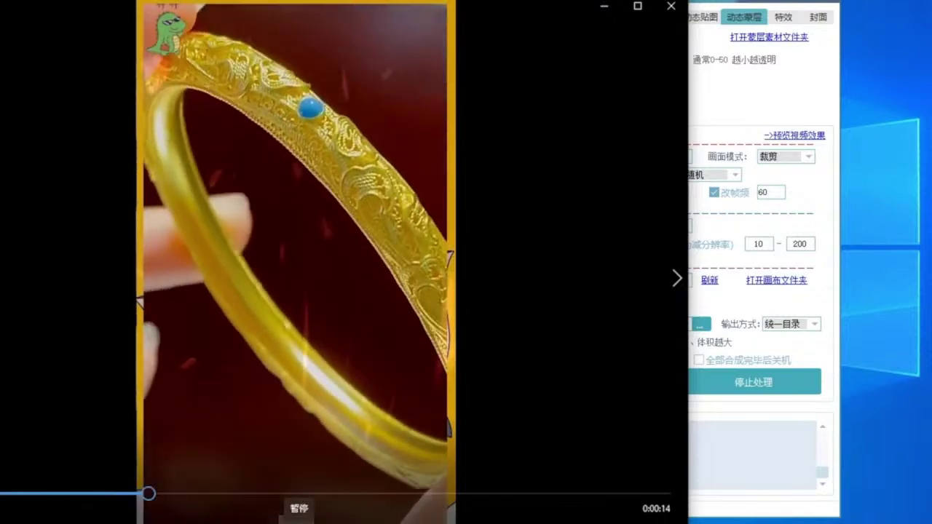
click(669, 8)
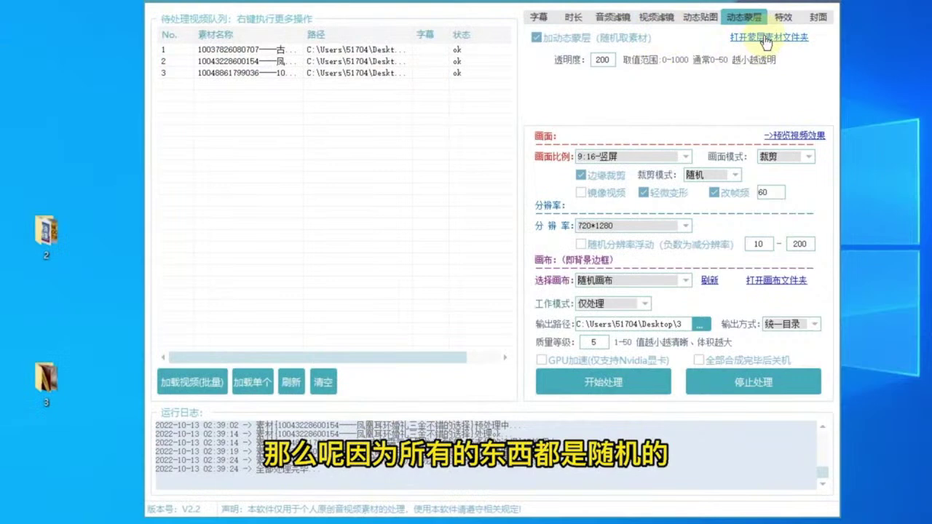
Step: Recheck the animated sticker (动态贴图) and effect (特效) settings, and reopen output folder 3 with its window moved aside
click(700, 17)
click(783, 16)
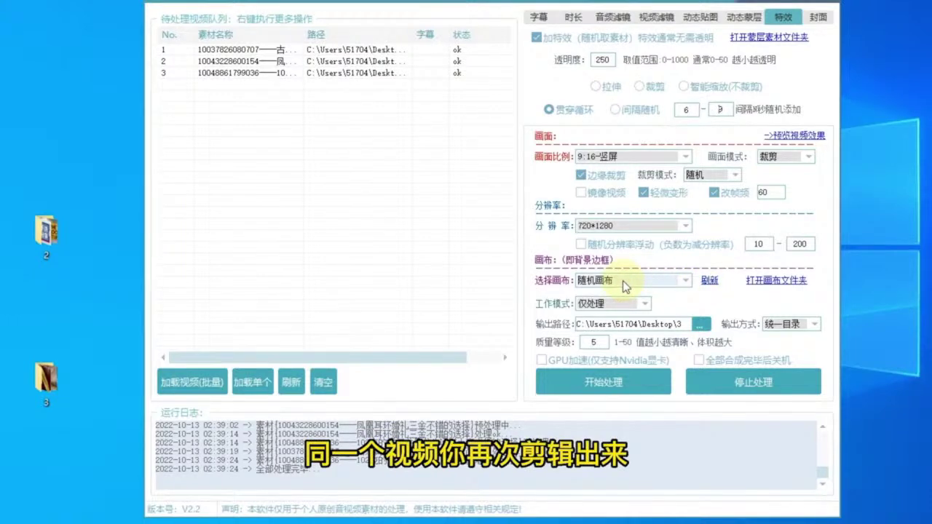
click(62, 399)
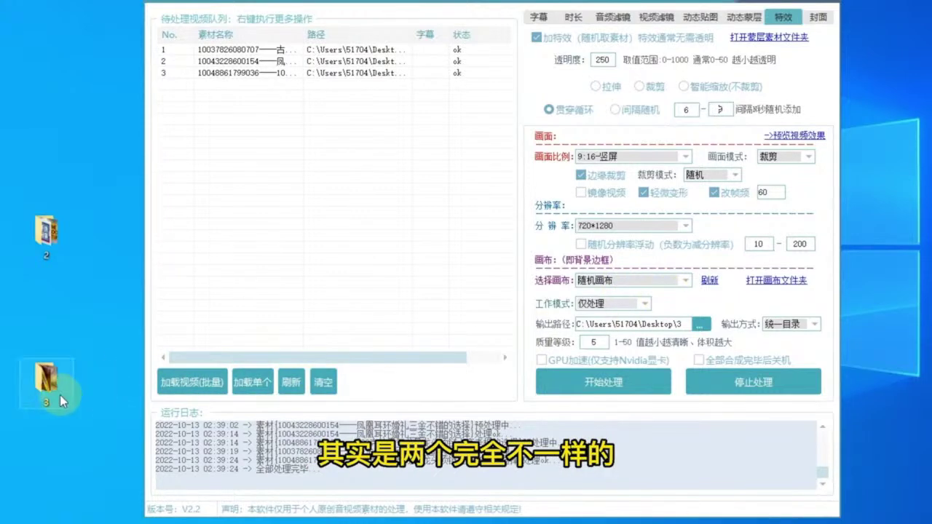
double_click(62, 399)
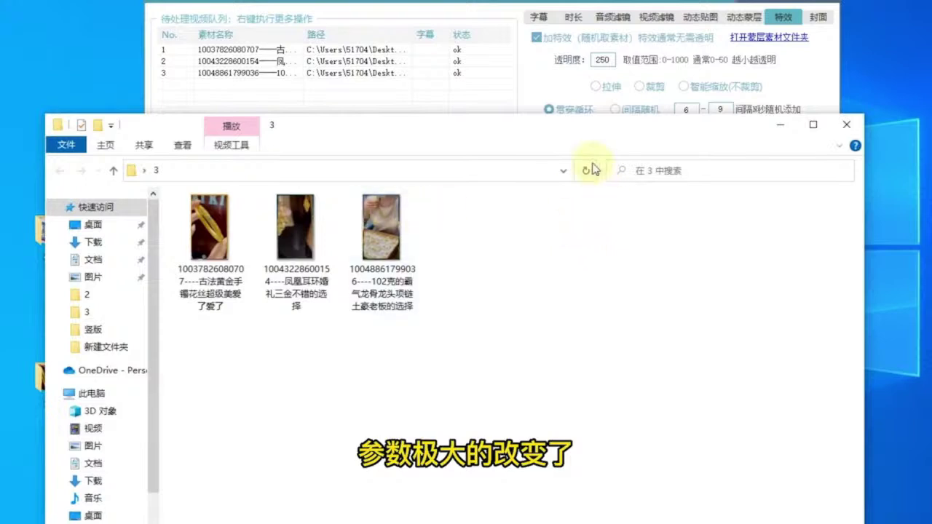
drag(589, 129, 291, 63)
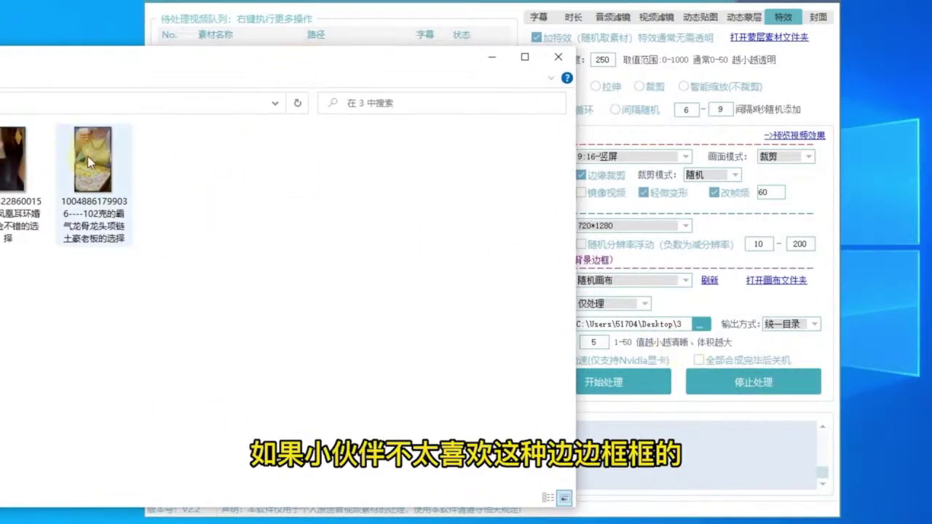
Step: Play the processed 凤凰耳环 earring video from output folder 3 and compare its border with the canvas (画布) setting
double_click(7, 165)
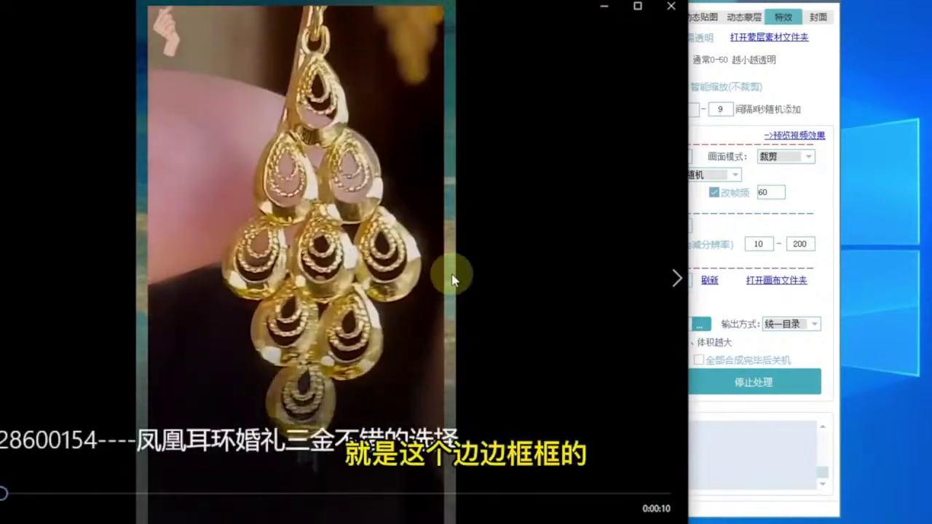
click(758, 298)
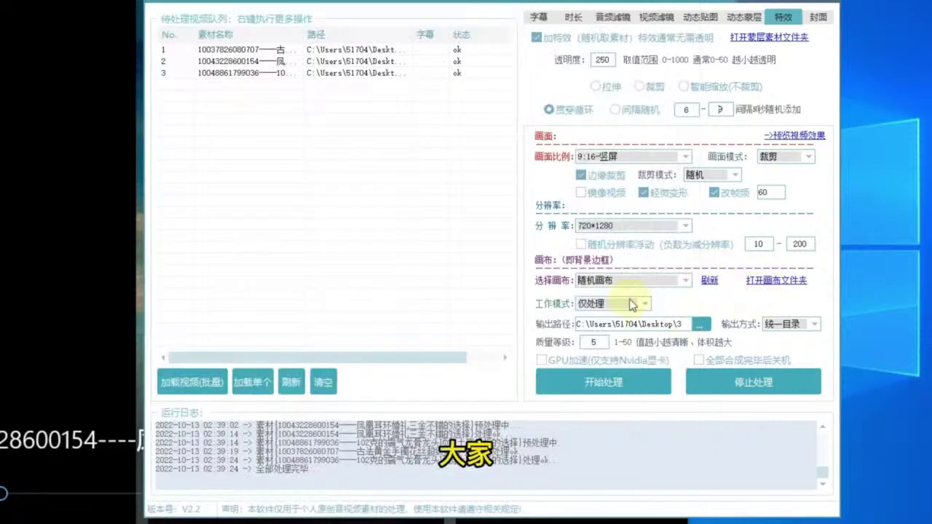
click(686, 283)
click(686, 283)
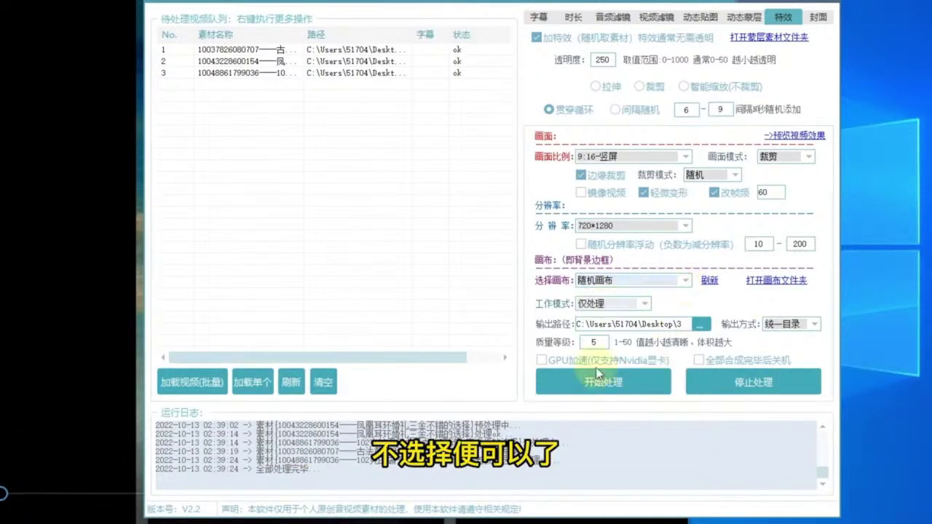
click(69, 246)
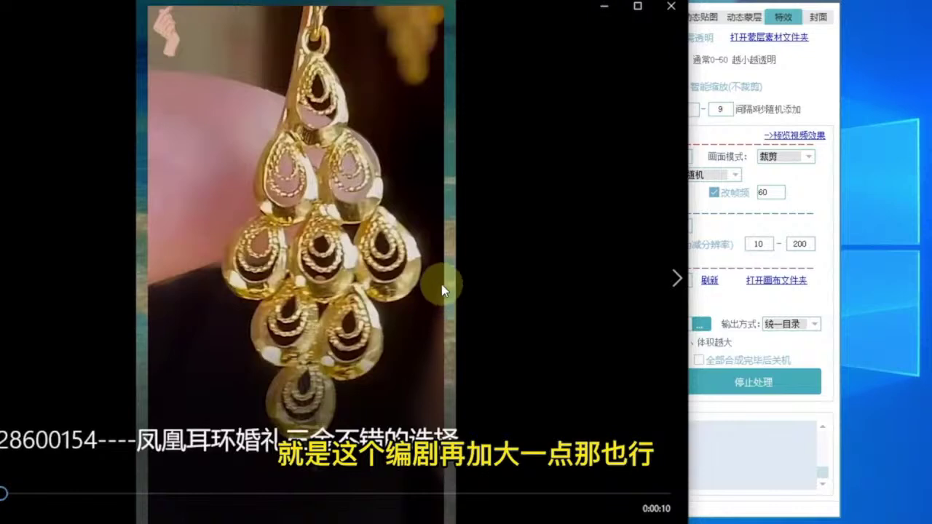
click(719, 298)
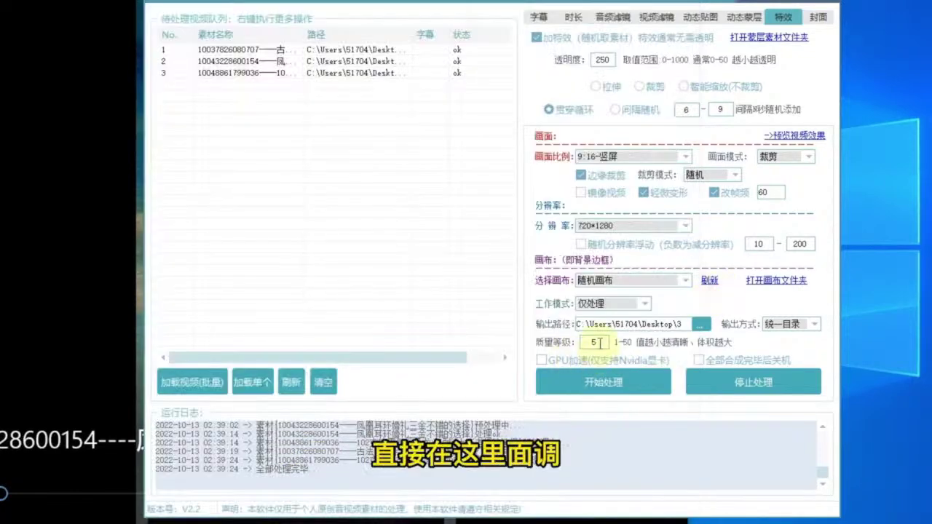
Step: Compare the quality level (质量等级), effect (特效), animated overlay (动态蒙层) and animated sticker (动态贴图) settings with the earring video
click(598, 343)
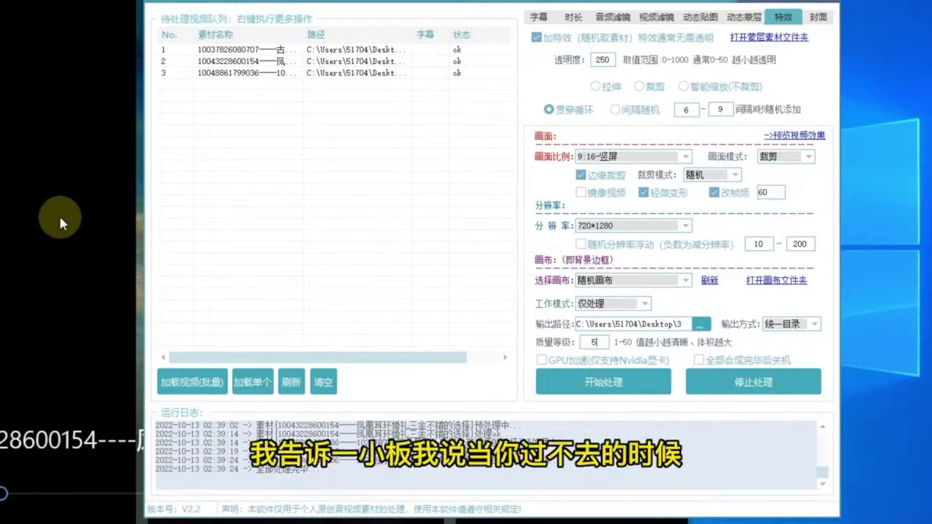
click(46, 150)
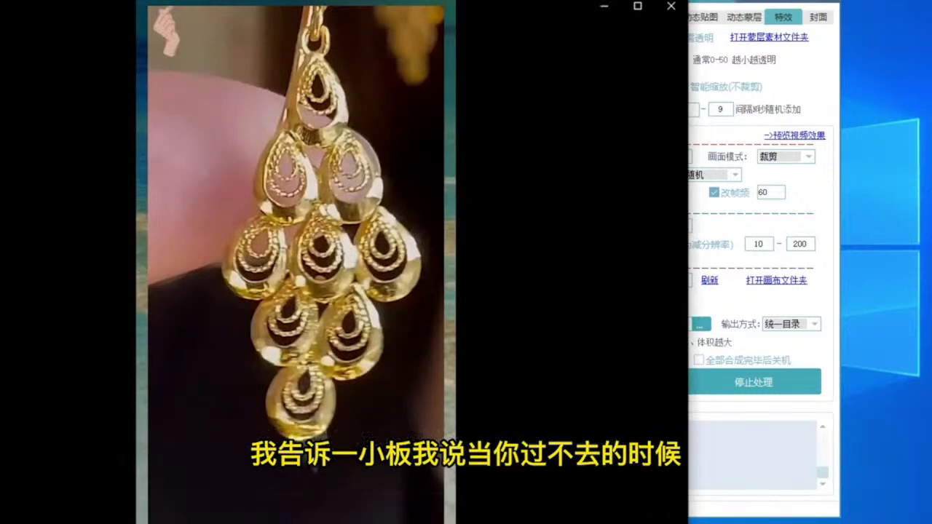
click(826, 79)
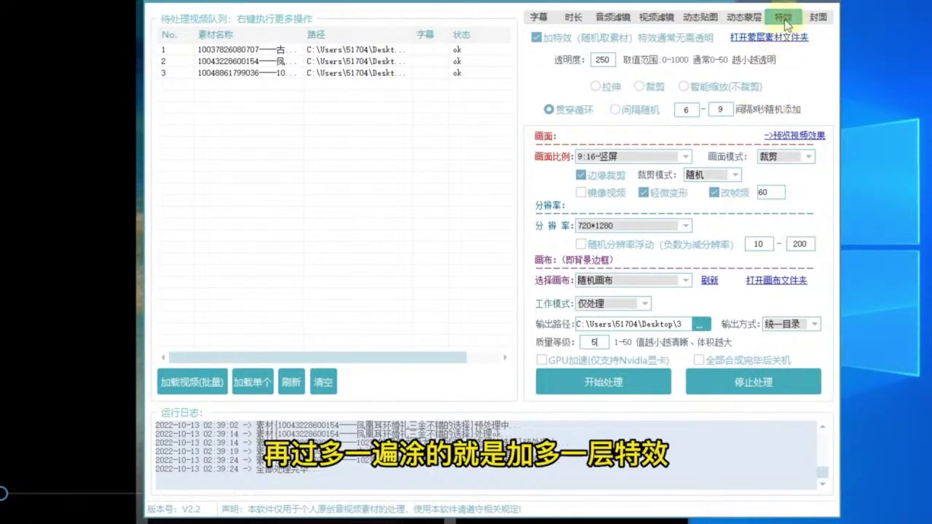
click(746, 19)
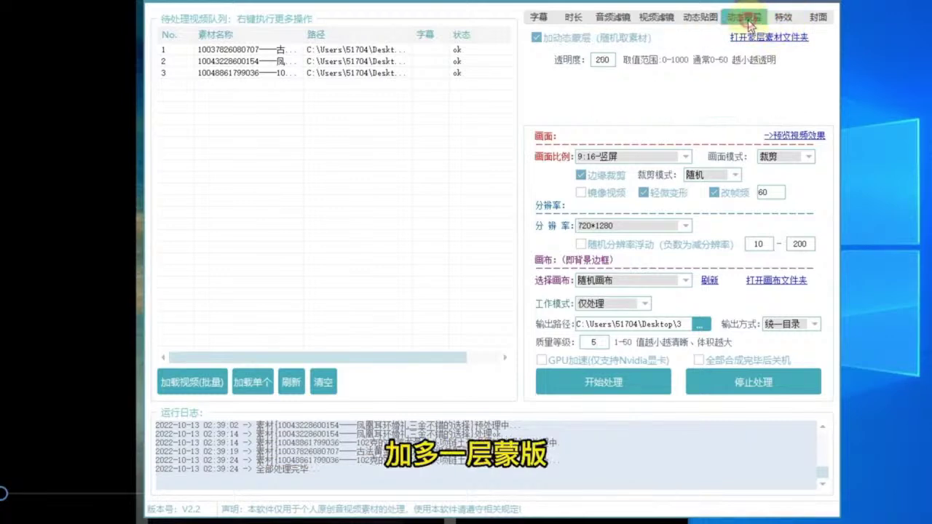
click(703, 18)
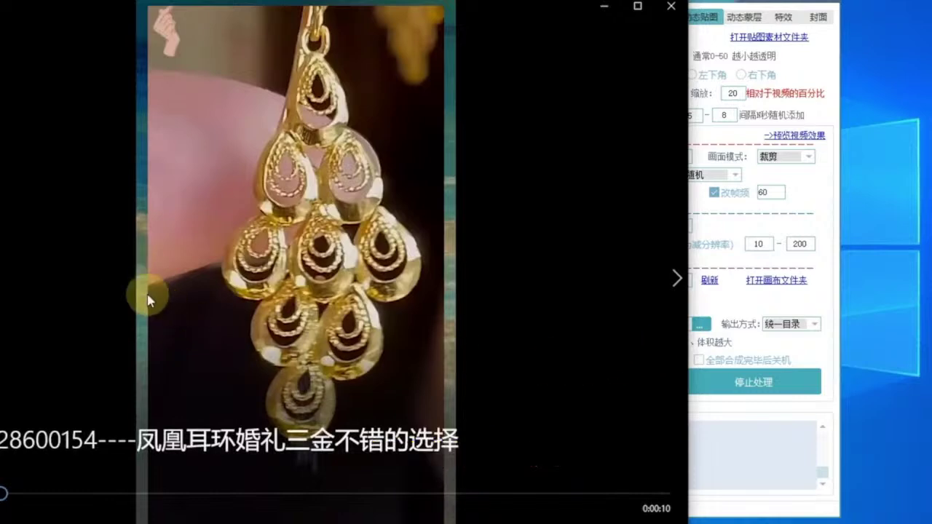
Step: Review the canvas (选择画布) choices, including 不加画布, against the border shown in the earring video
click(717, 326)
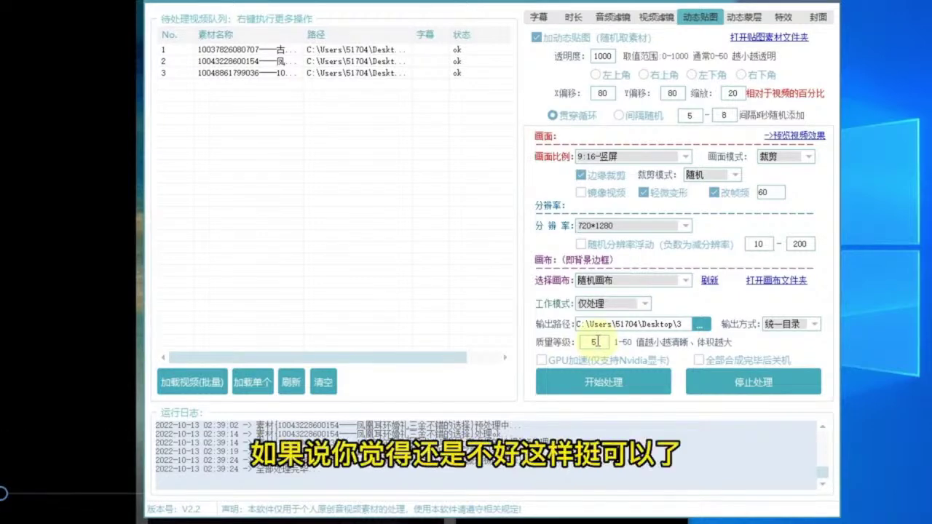
click(111, 247)
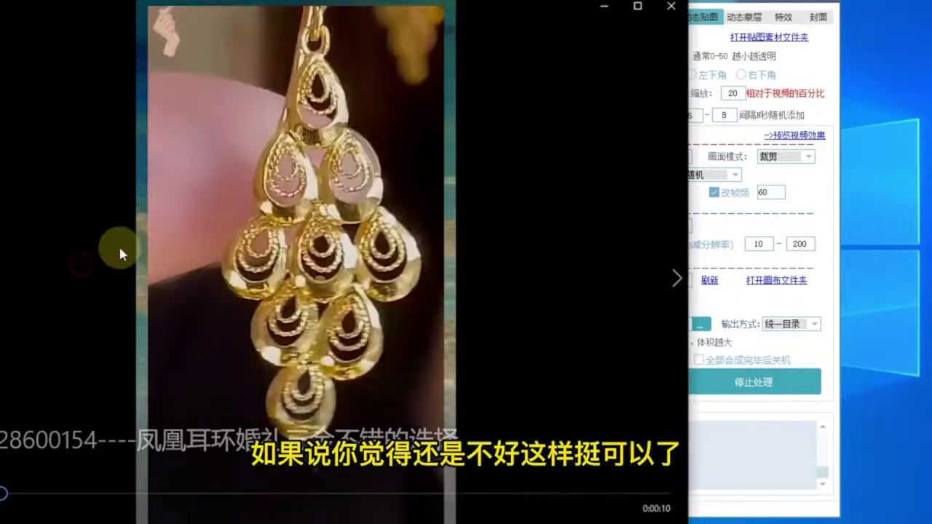
click(692, 331)
click(685, 279)
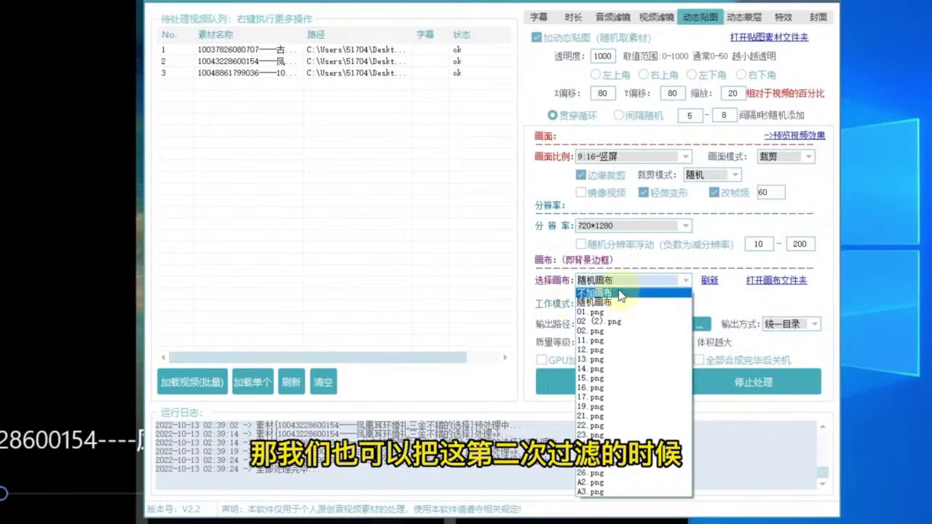
click(77, 248)
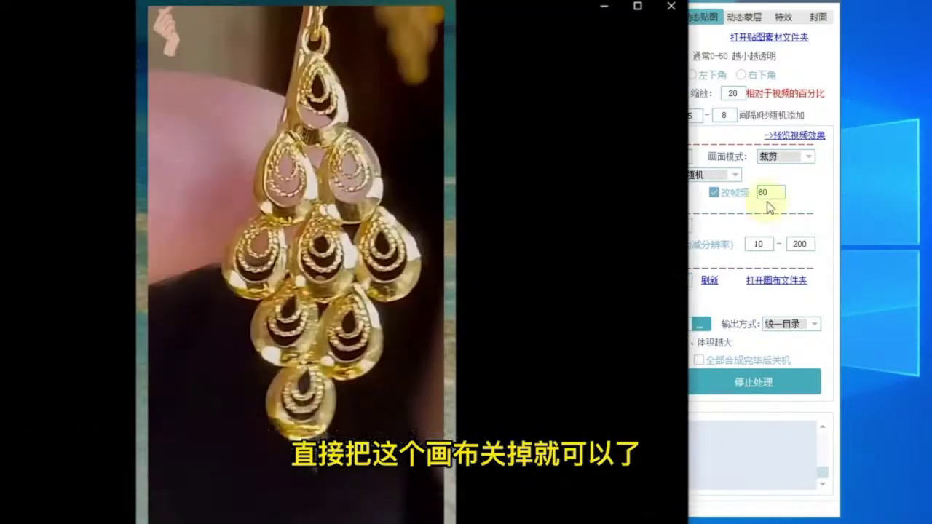
Step: Compare the animated sticker (动态贴图) position settings with the sticker in the earring video
click(703, 24)
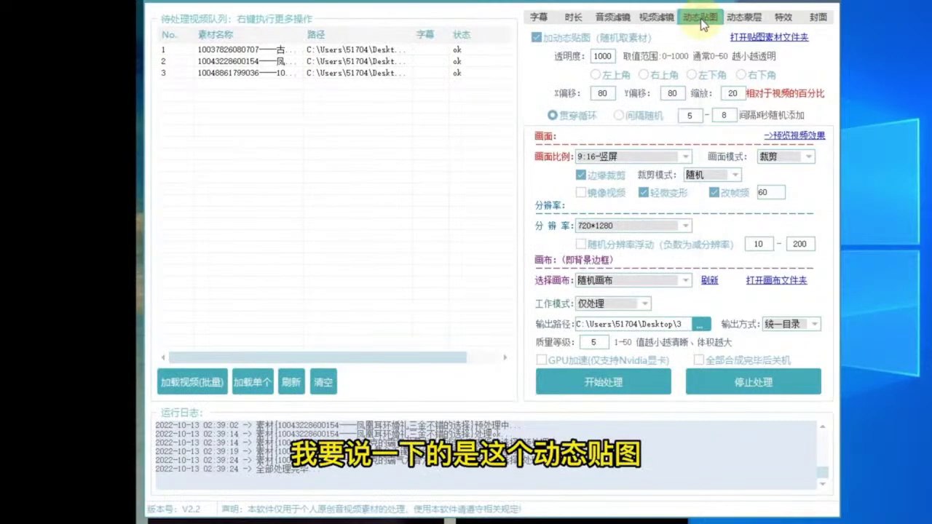
click(53, 152)
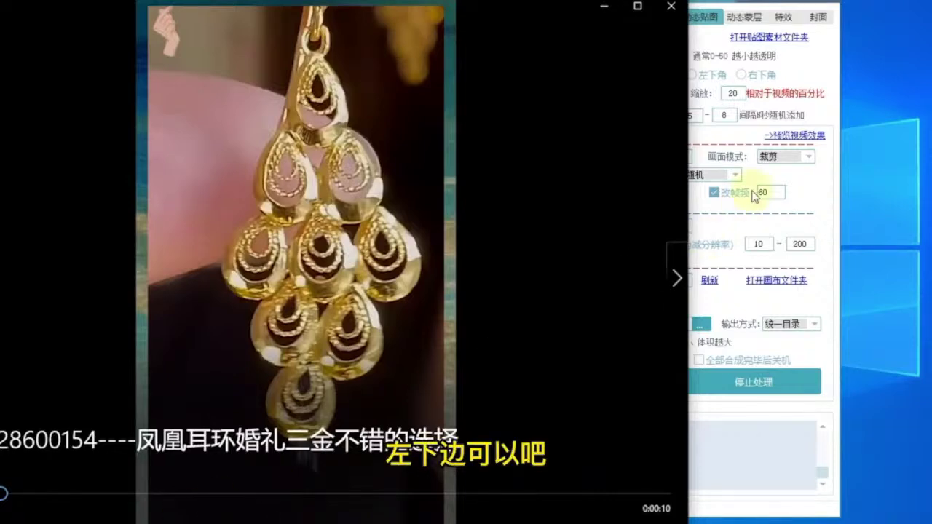
click(808, 66)
Step: Compare the animated overlay (动态蒙层) and effect (特效) opacity settings with the earring video's appearance
click(746, 16)
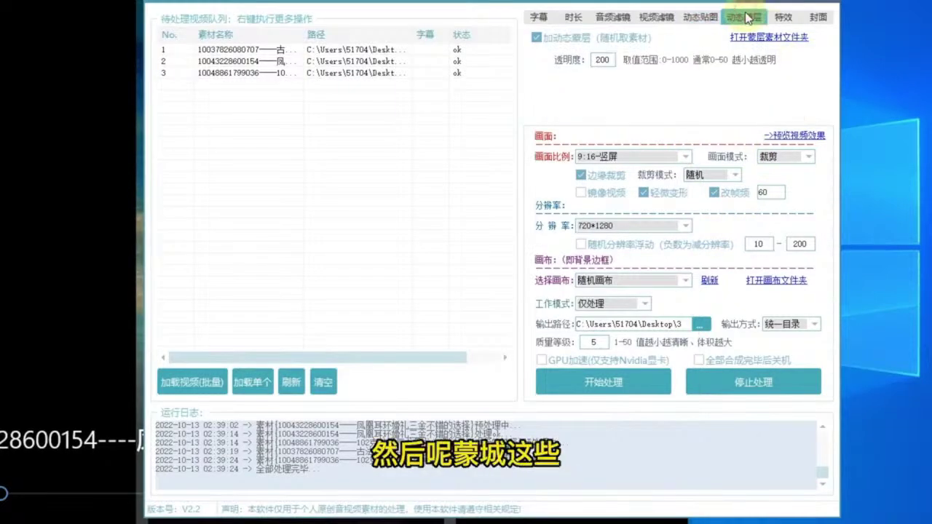
click(71, 108)
click(766, 106)
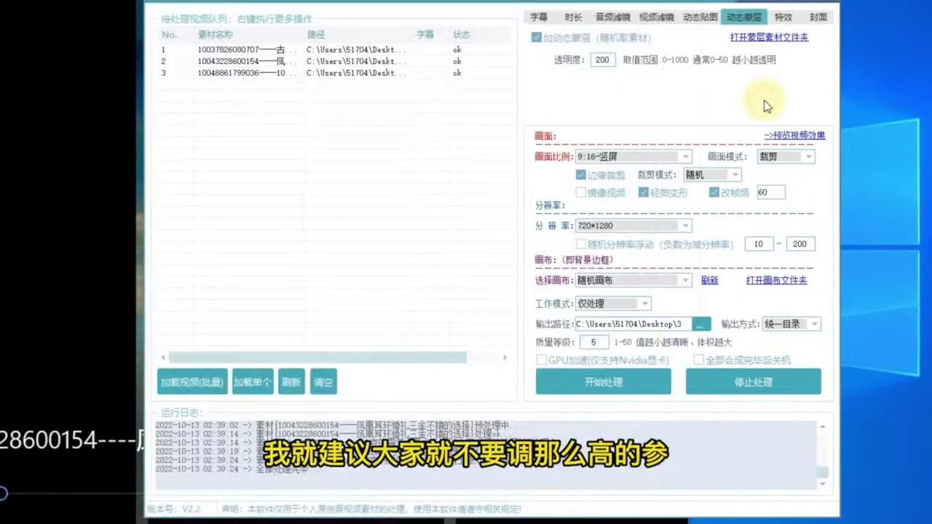
click(67, 146)
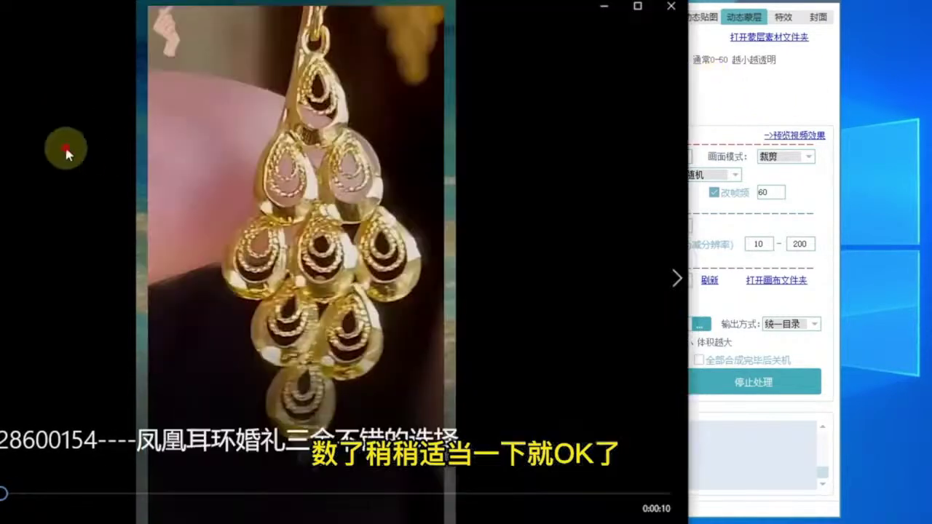
click(783, 16)
click(53, 179)
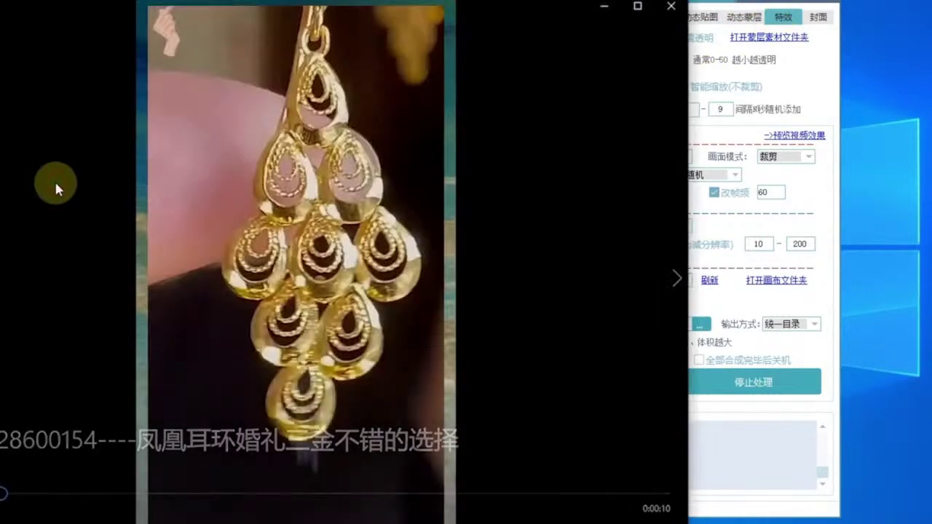
click(814, 96)
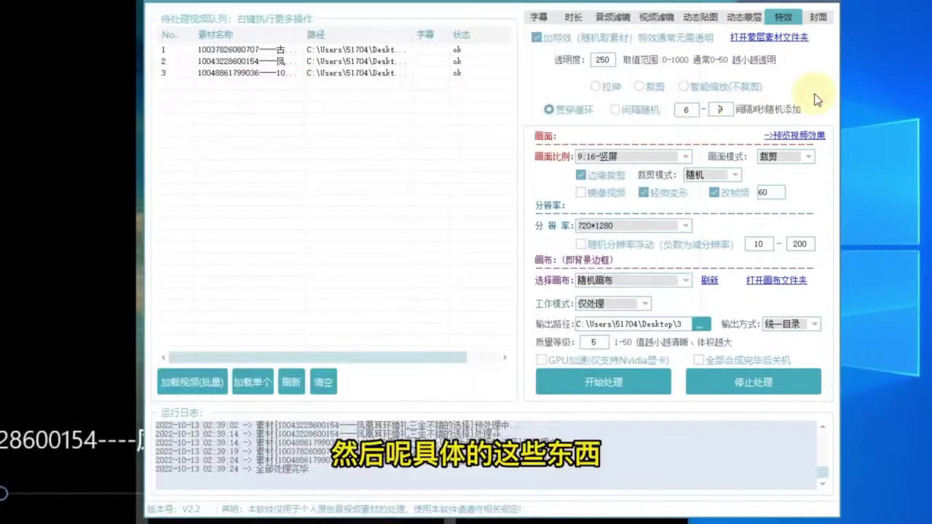
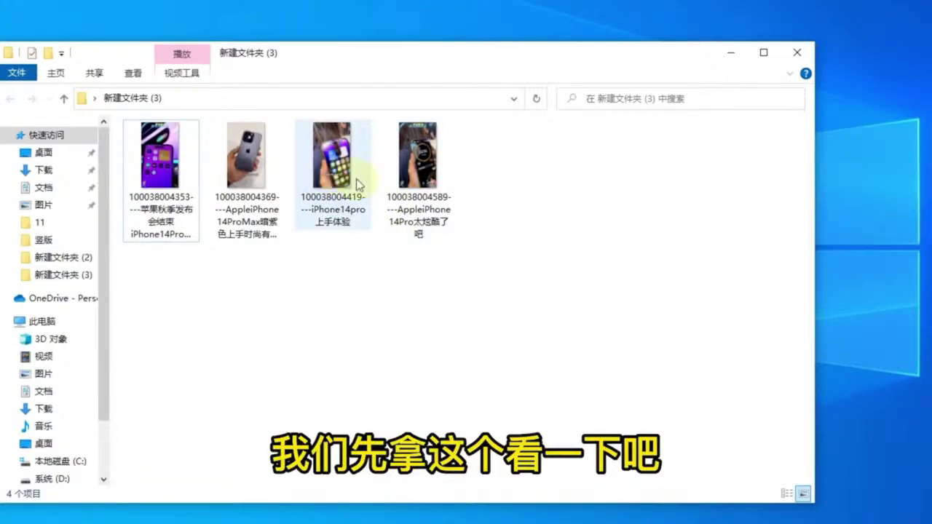
Step: Play the source video iPhone14pro上手体验 in 新建文件夹 (3), close the player, and shift and minimise the folder window
double_click(332, 177)
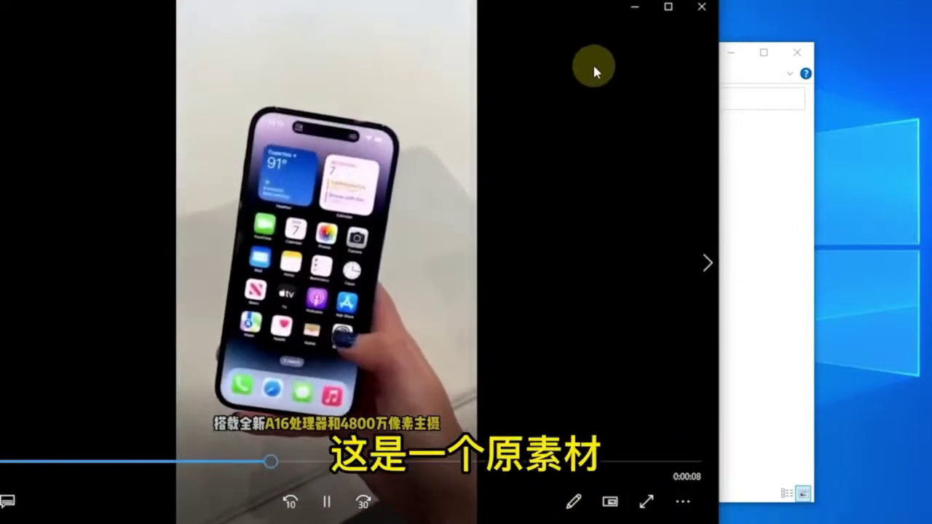
click(702, 6)
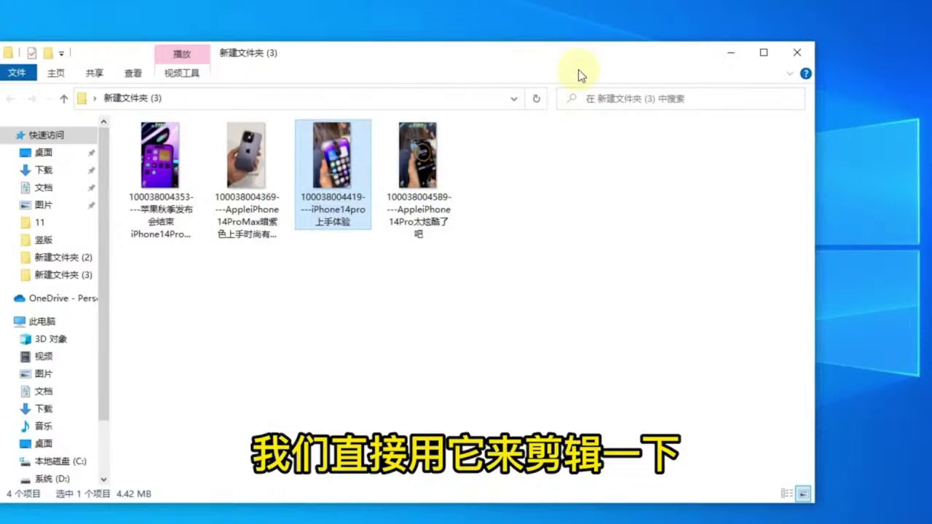
drag(577, 60, 613, 65)
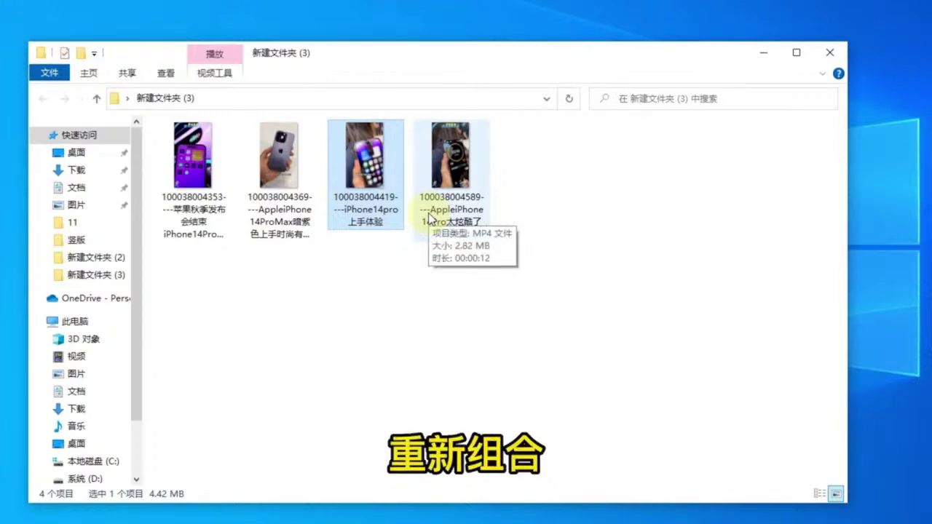
click(764, 55)
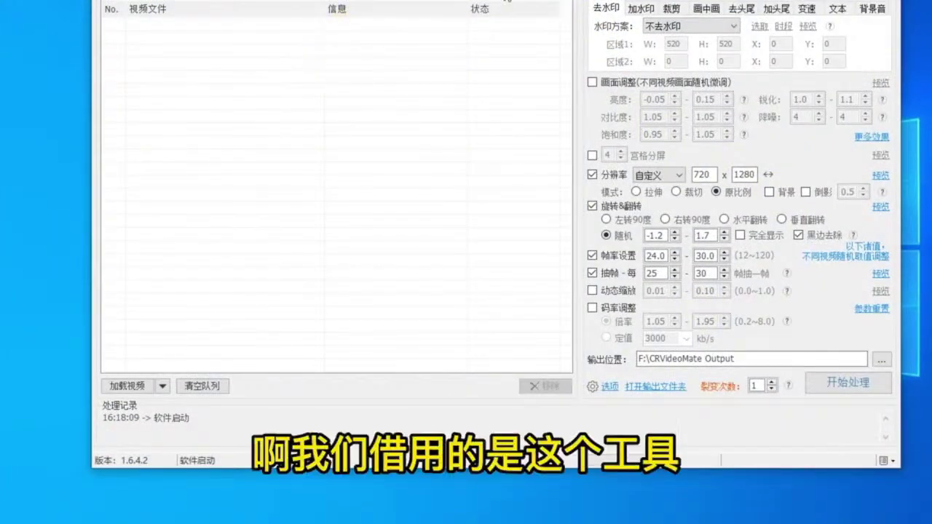
Step: In CRVideoMate, load the iPhone14pro上手体验 video from 新建文件夹 (3) on the desktop into the video queue
right_click(304, 68)
click(208, 167)
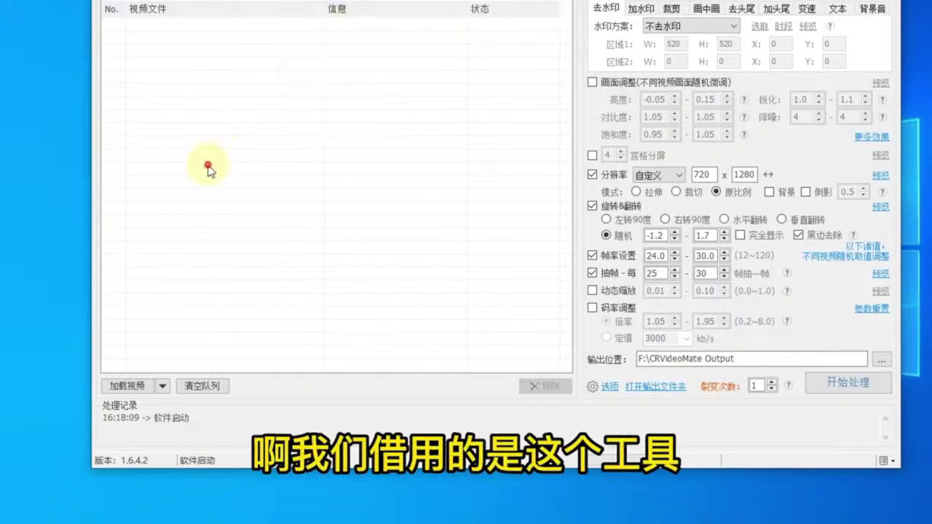
click(132, 386)
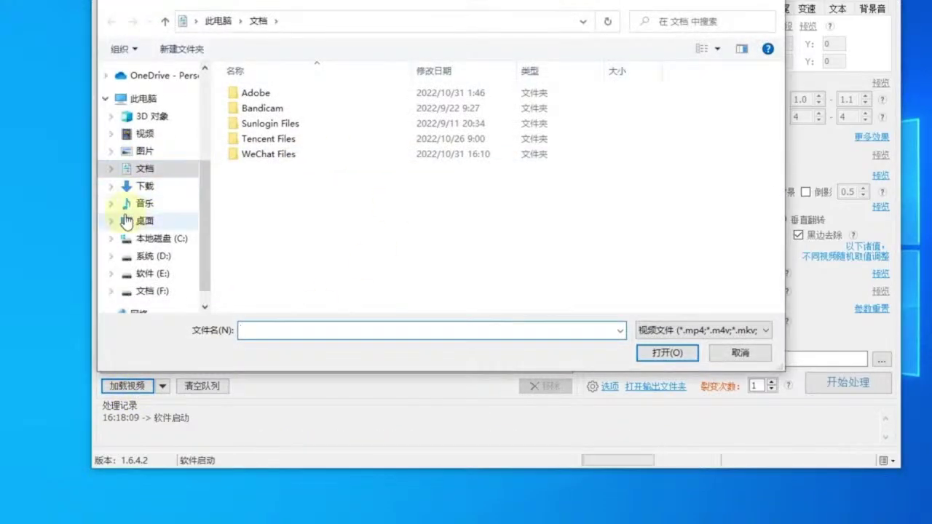
click(139, 222)
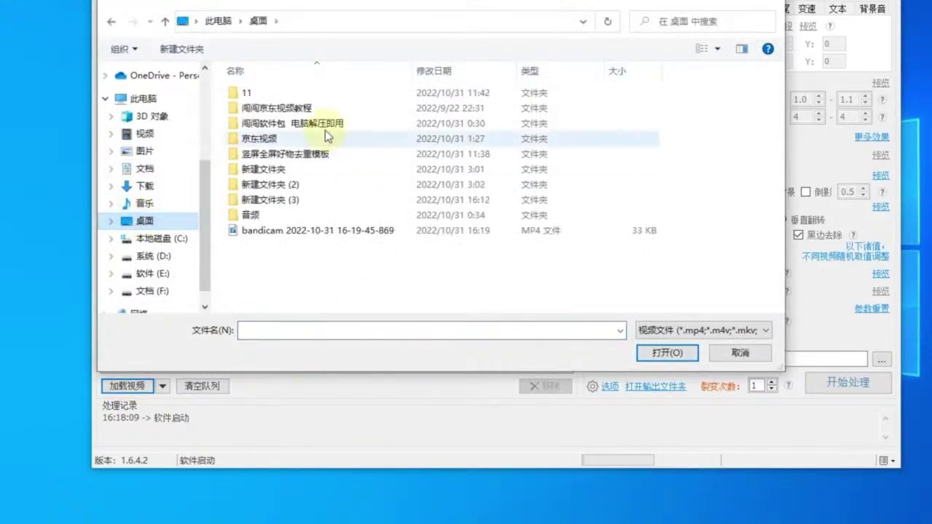
double_click(276, 200)
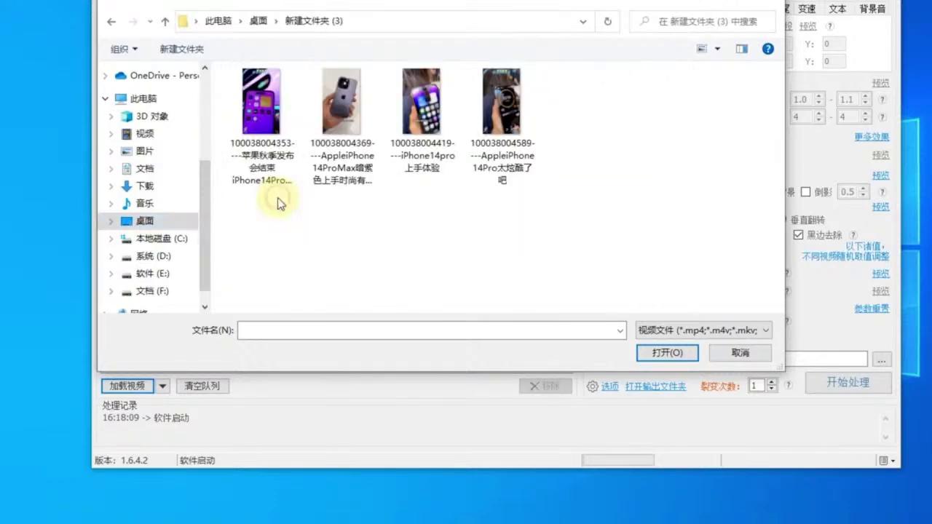
double_click(422, 109)
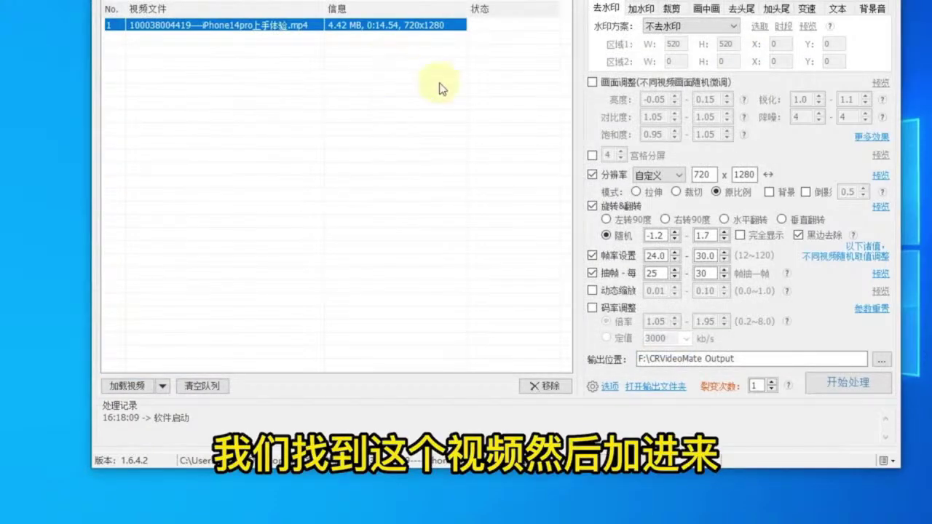
Step: Open the video split (分割) standalone function for the loaded iPhone14pro上手体验 video
right_click(386, 27)
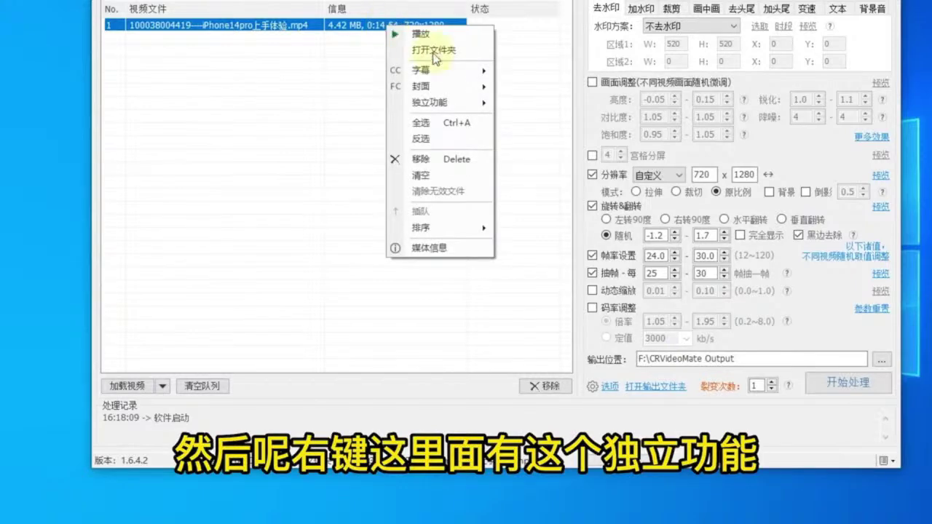
mouse_move(454, 108)
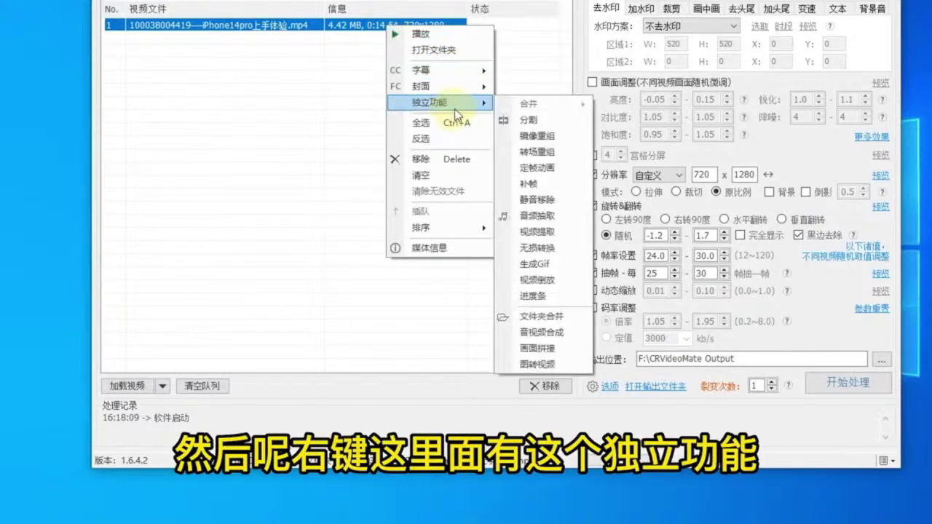
click(536, 124)
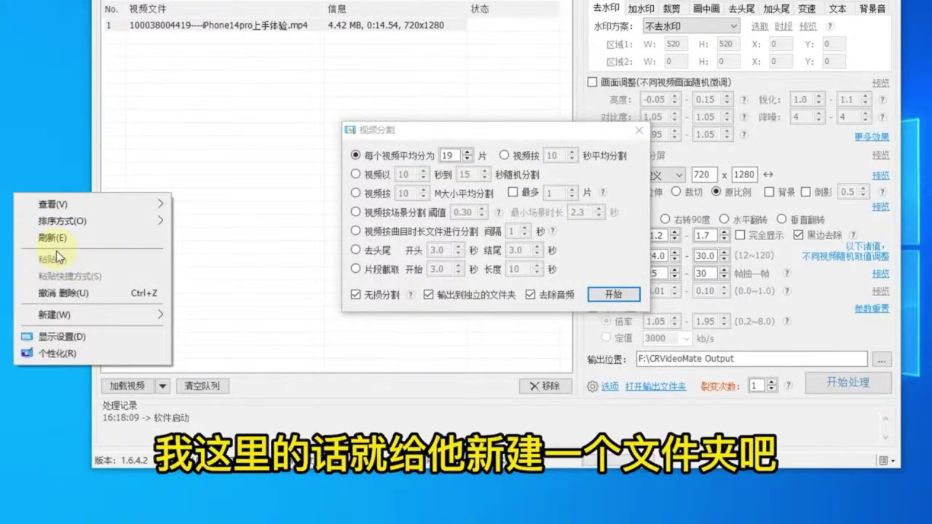
Step: Create a new folder named 1 on the desktop
mouse_move(59, 314)
click(191, 316)
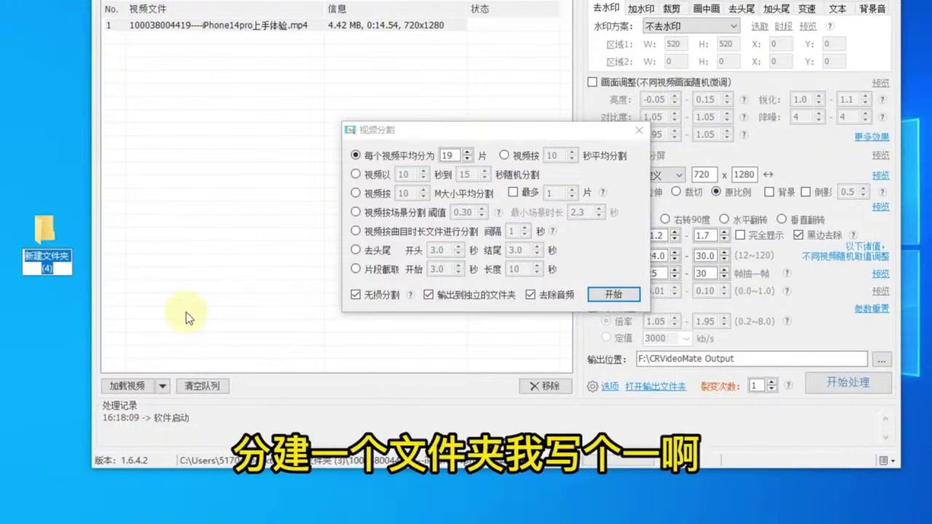
text(1)
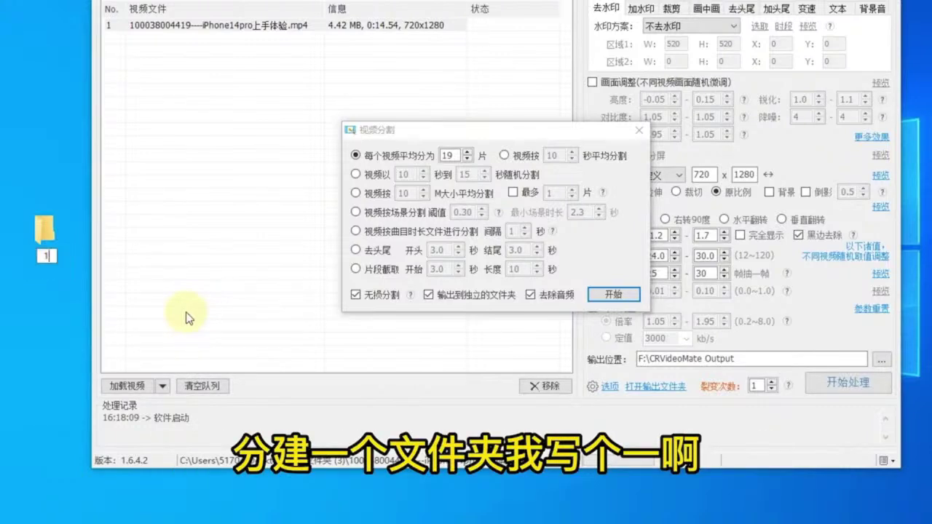
click(47, 304)
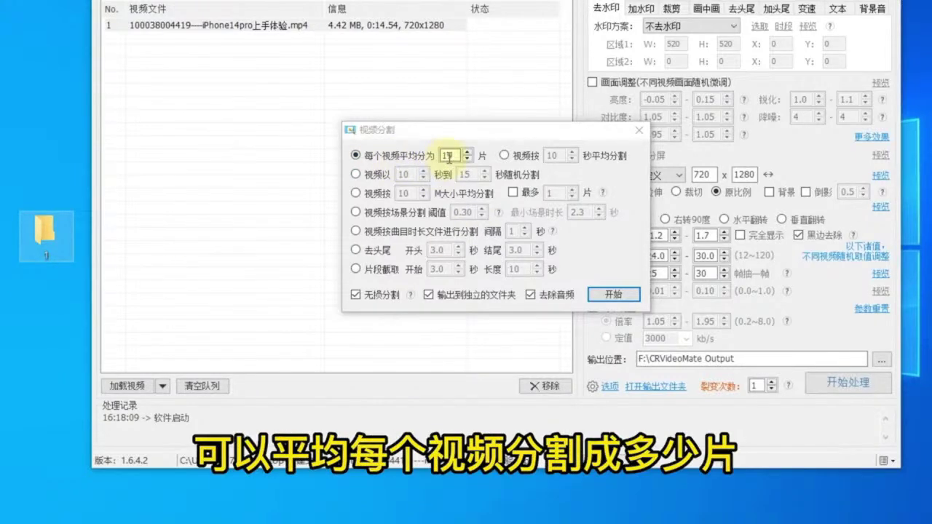
Step: Try the random-duration, file-size (M大小平均分割) and scene-based (按场景分割) split modes in turn
click(358, 175)
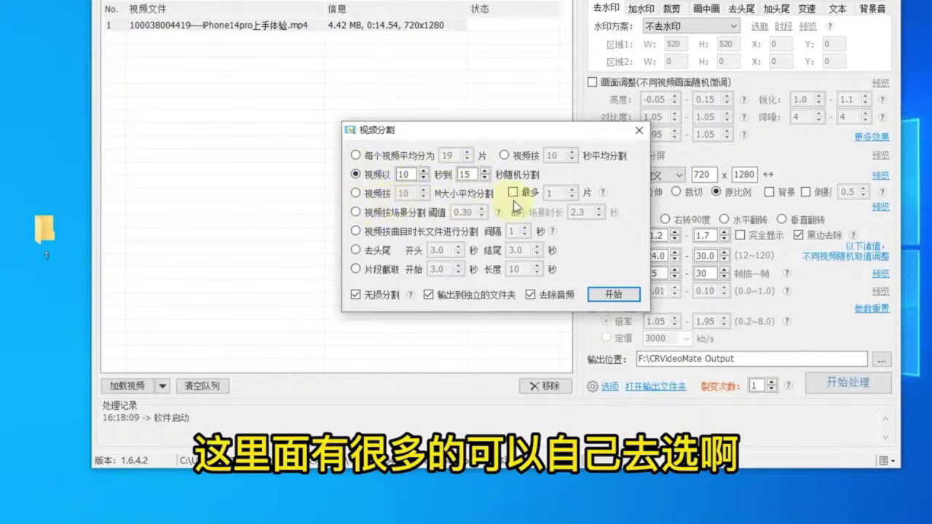
click(356, 194)
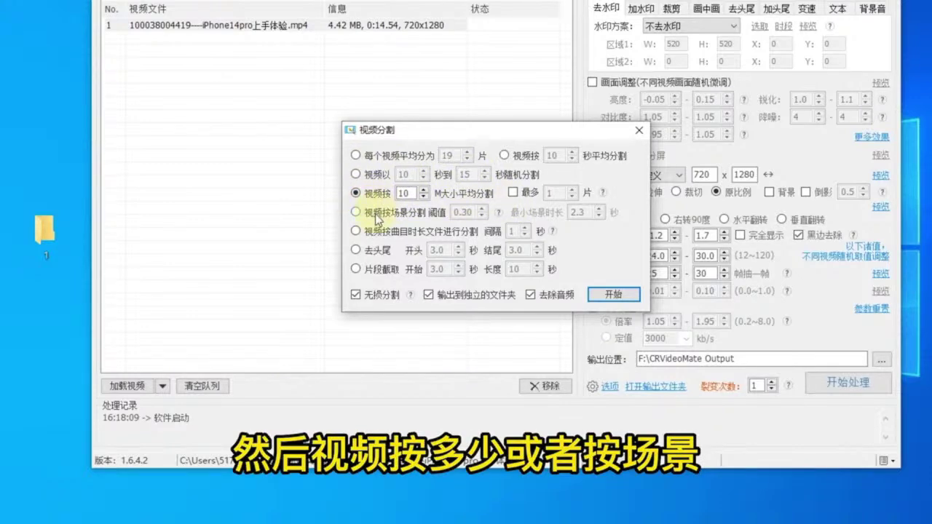
click(356, 212)
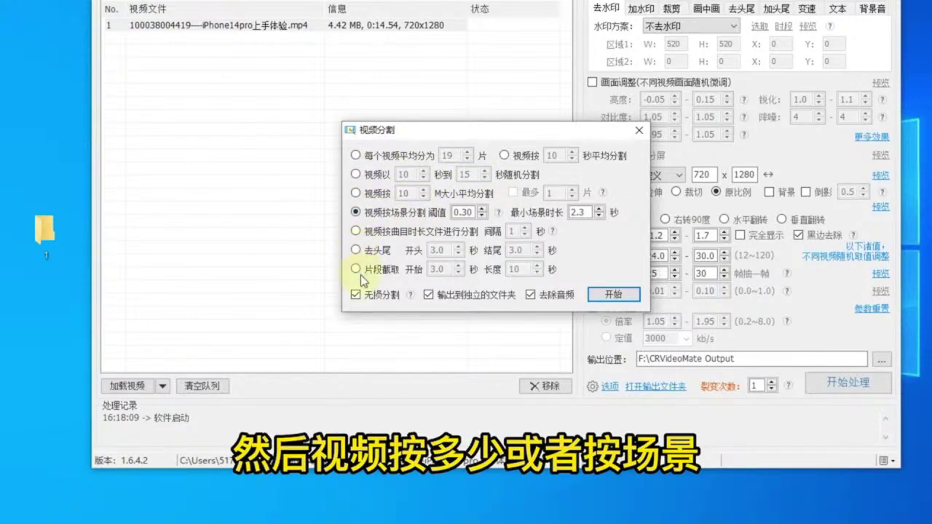
Step: Choose splitting each video evenly by piece count and set it to 10 pieces
click(356, 155)
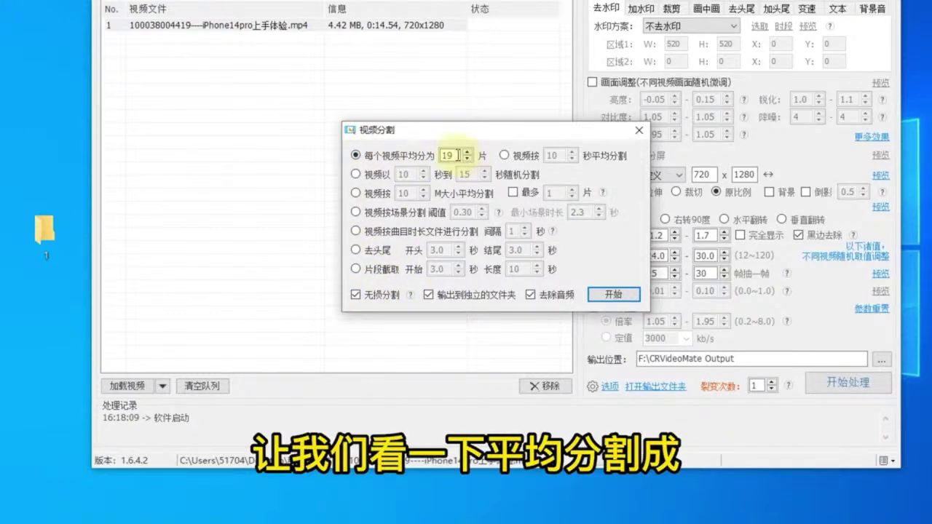
drag(458, 156, 449, 155)
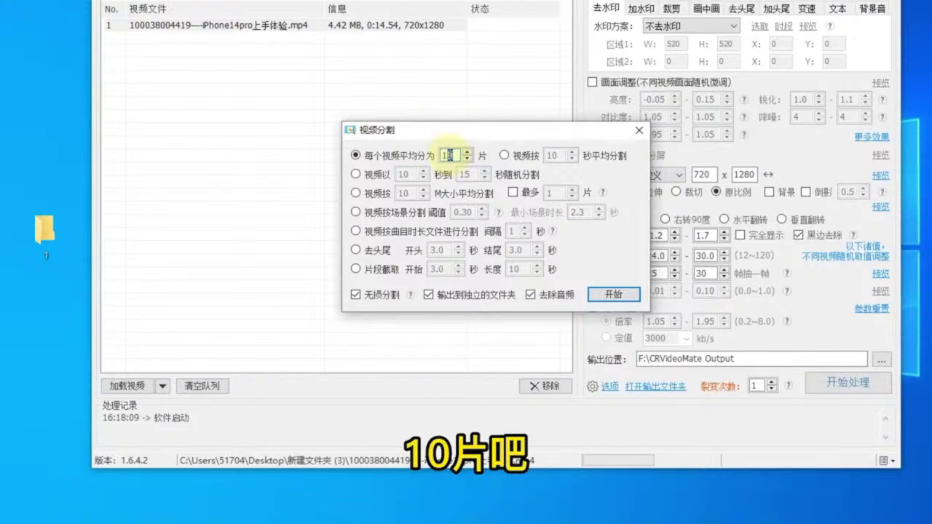
text(0)
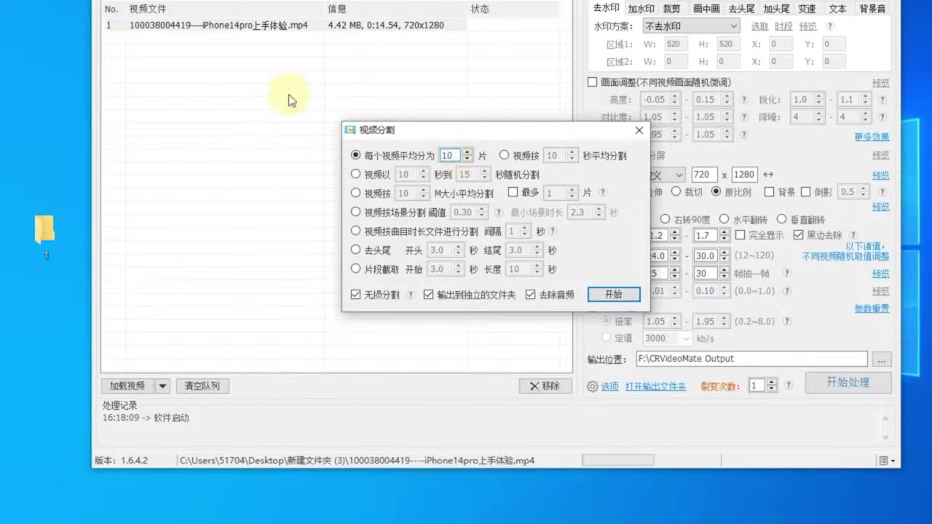
Step: Set the split to equal 3-second segments, keeping lossless split and audio removal on, turn off separate output folders, and close the split settings
click(516, 157)
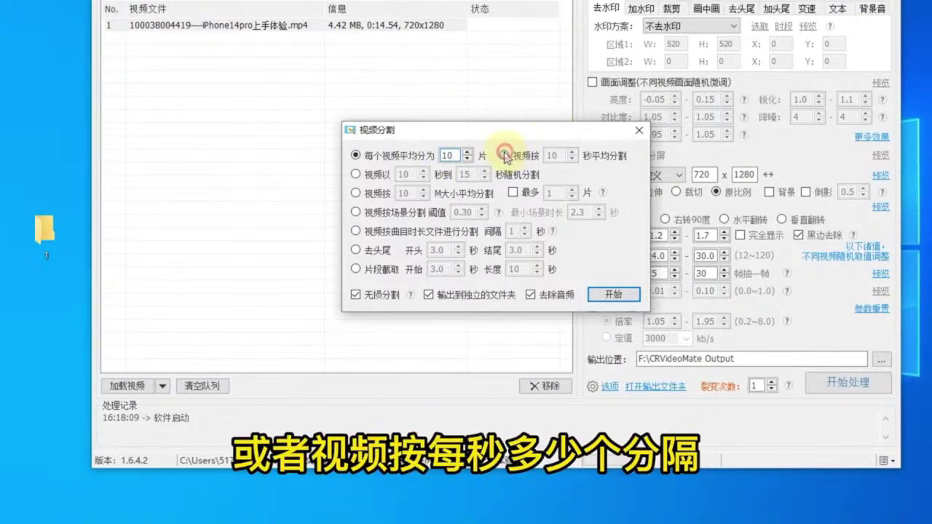
click(573, 159)
click(573, 159)
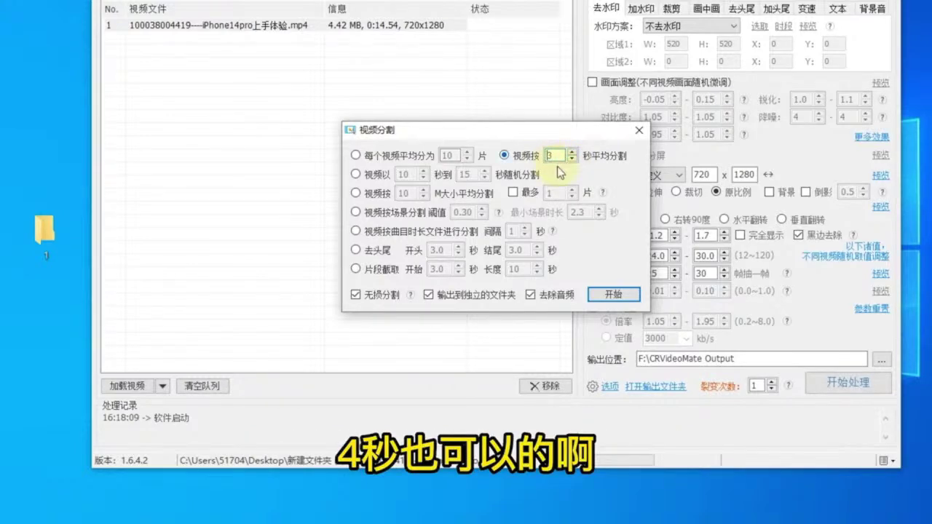
click(362, 297)
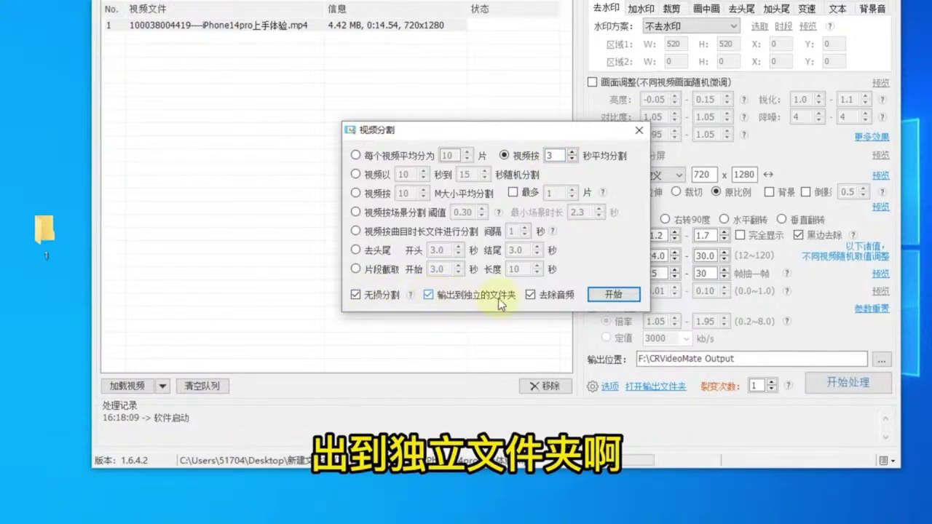
click(428, 295)
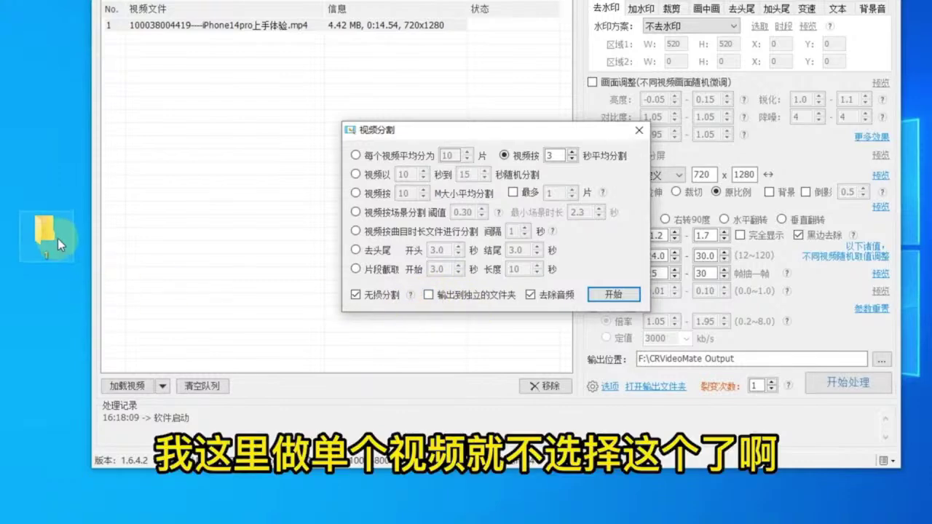
click(533, 296)
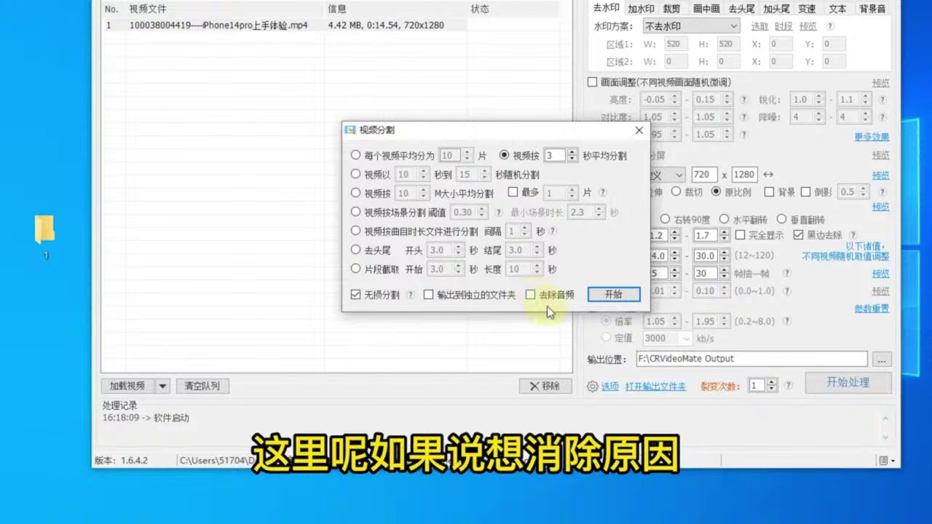
click(640, 130)
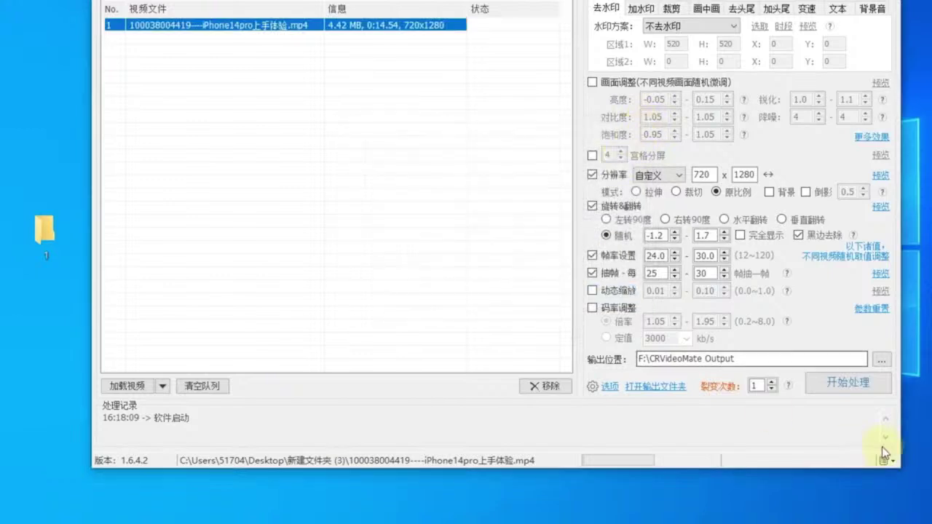
Step: Set the video output location to folder 1 on the desktop
click(882, 360)
drag(618, 197, 614, 271)
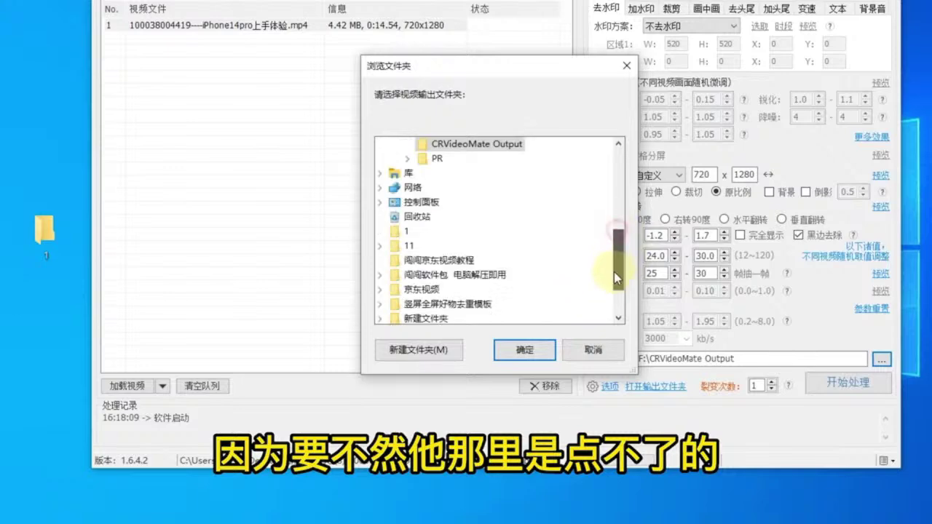
click(400, 233)
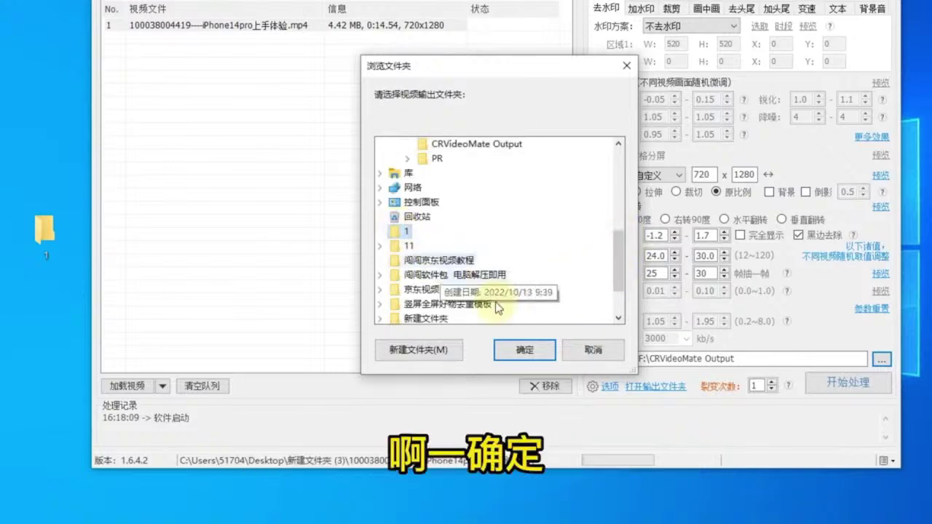
click(524, 350)
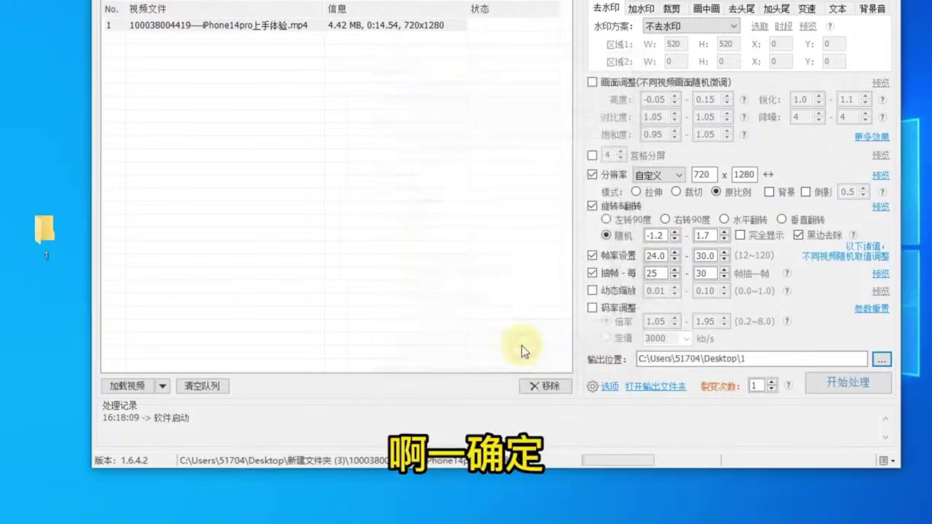
Step: Run the split (分割) standalone function on the iPhone14pro上手体验 video with the current settings and close the finished task window
right_click(347, 29)
mouse_move(391, 106)
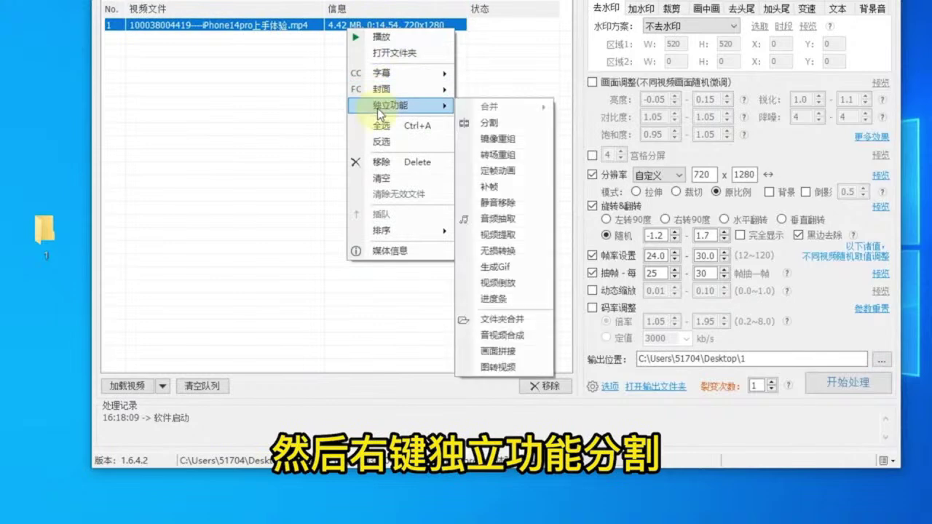
click(491, 124)
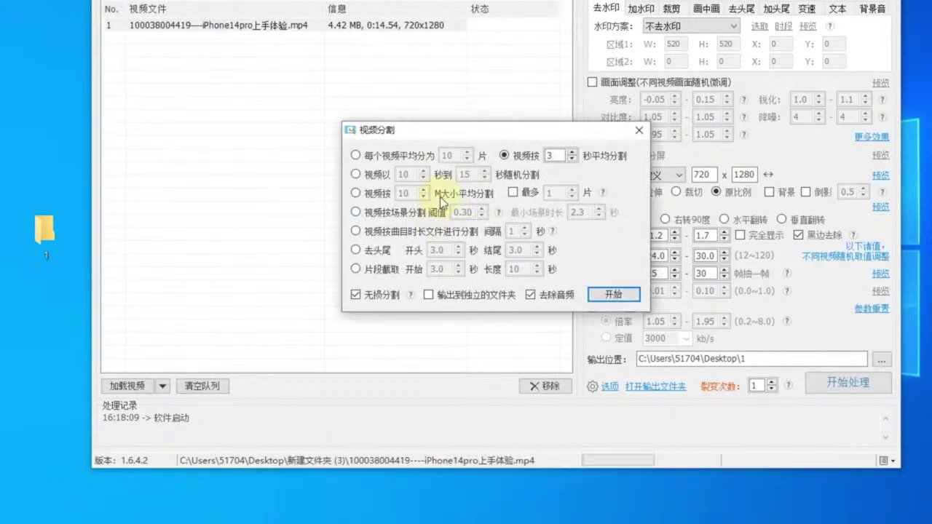
click(635, 297)
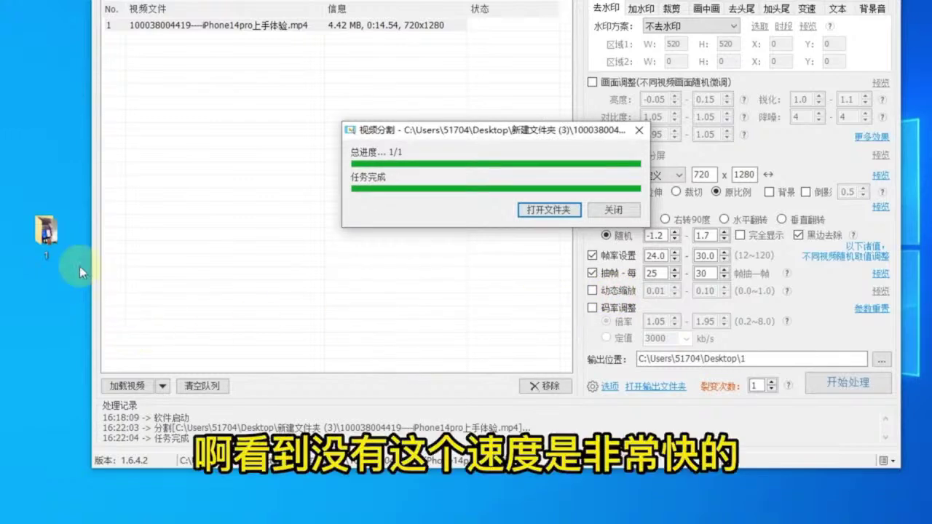
click(639, 130)
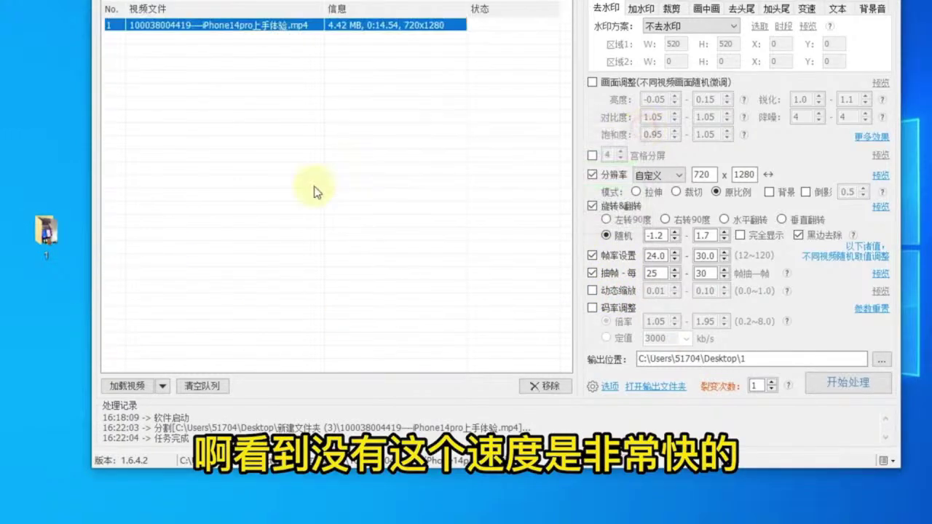
Step: Open folder 1 on the desktop, play the segment iPhone14pro上手体验_1 to check its sound, and close the player
double_click(47, 230)
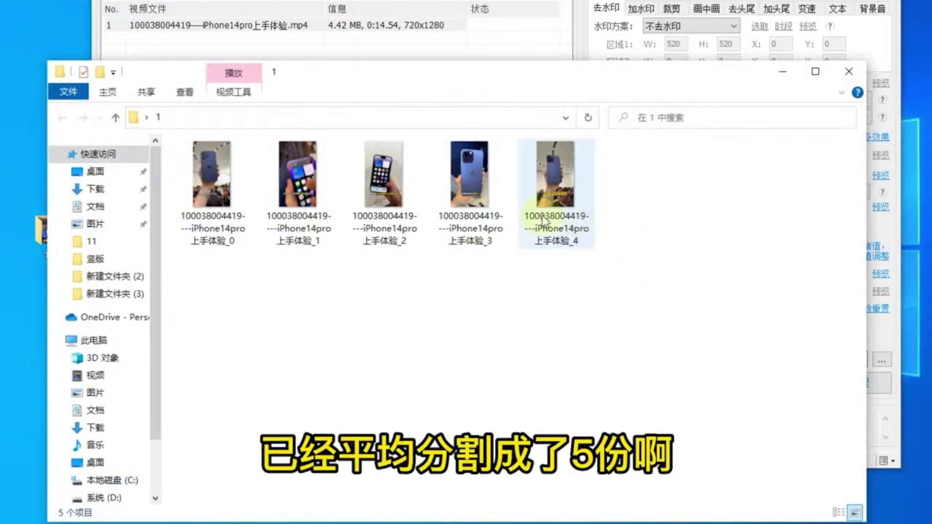
double_click(328, 179)
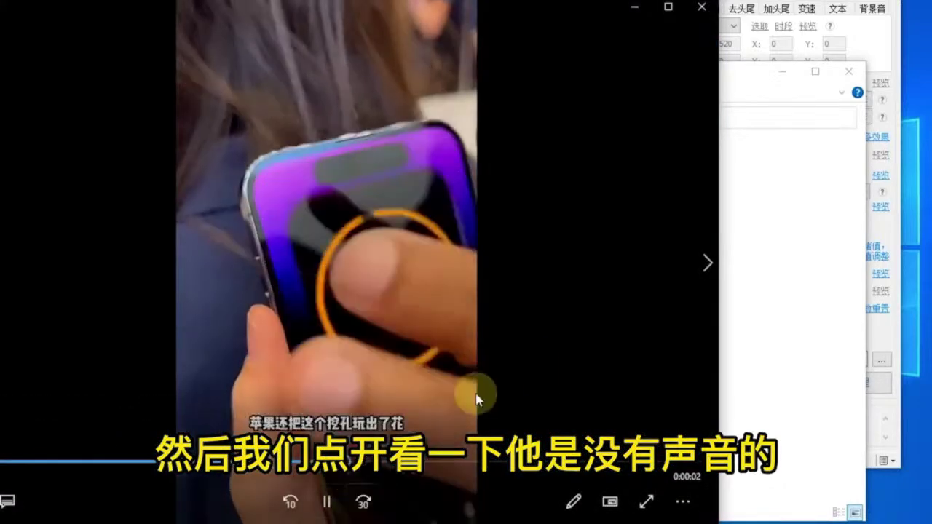
click(701, 7)
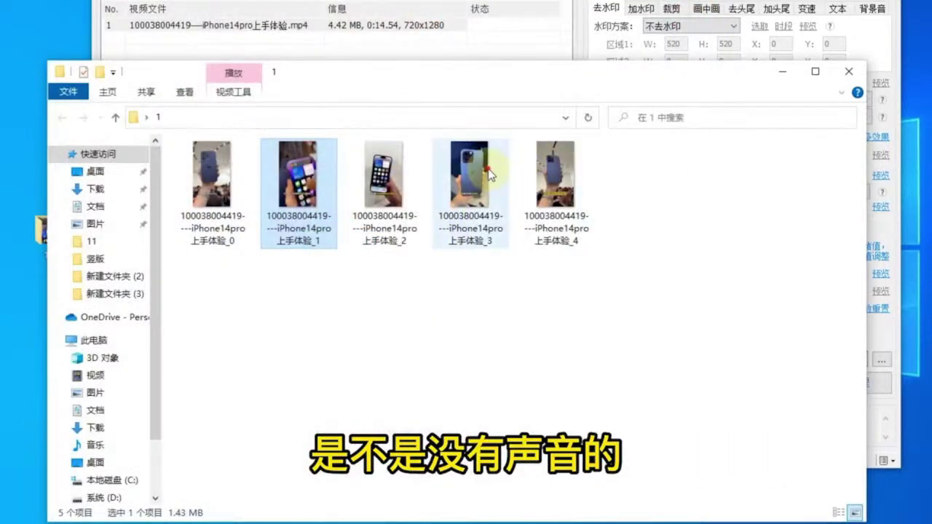
Step: Play the split iPhone14pro clip ending in _3 to check its sound, and close the player and the folder window
double_click(488, 169)
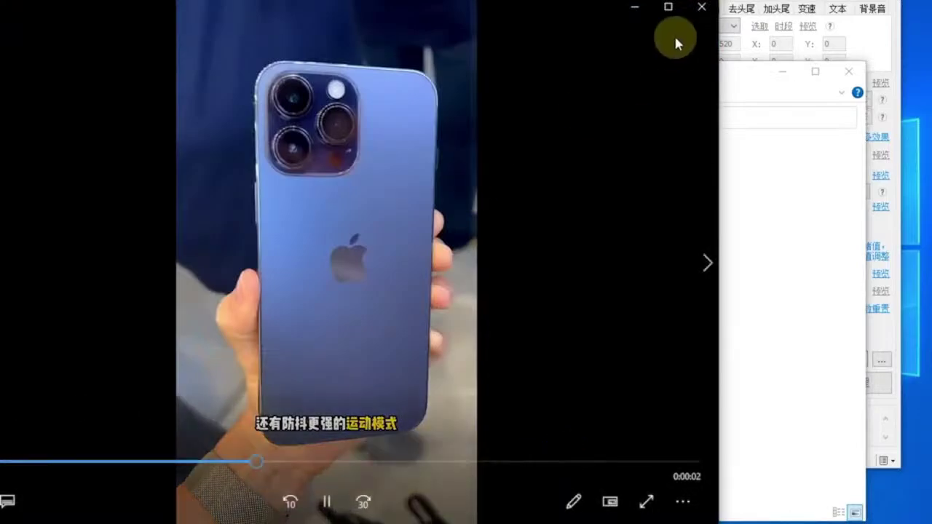
click(703, 9)
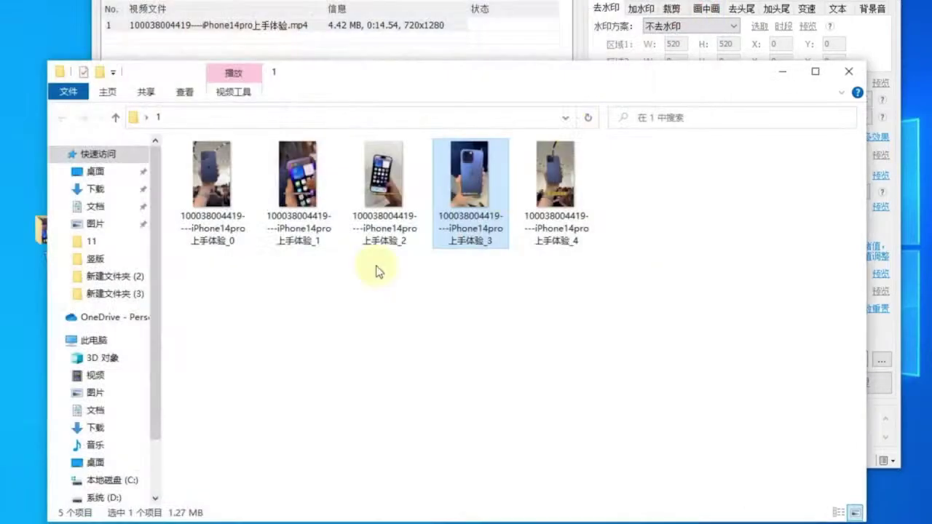
click(849, 70)
Step: Create a new folder on the desktop and name it 2
right_click(45, 288)
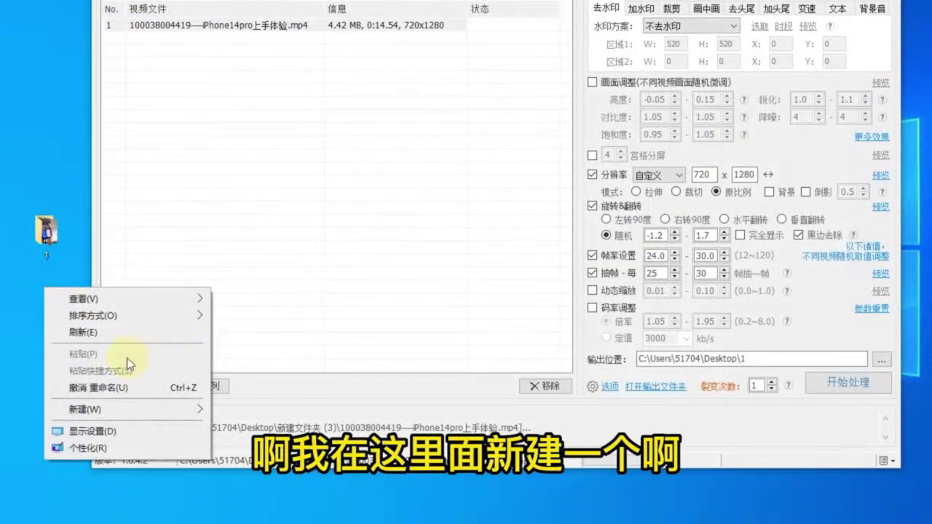
mouse_move(80, 410)
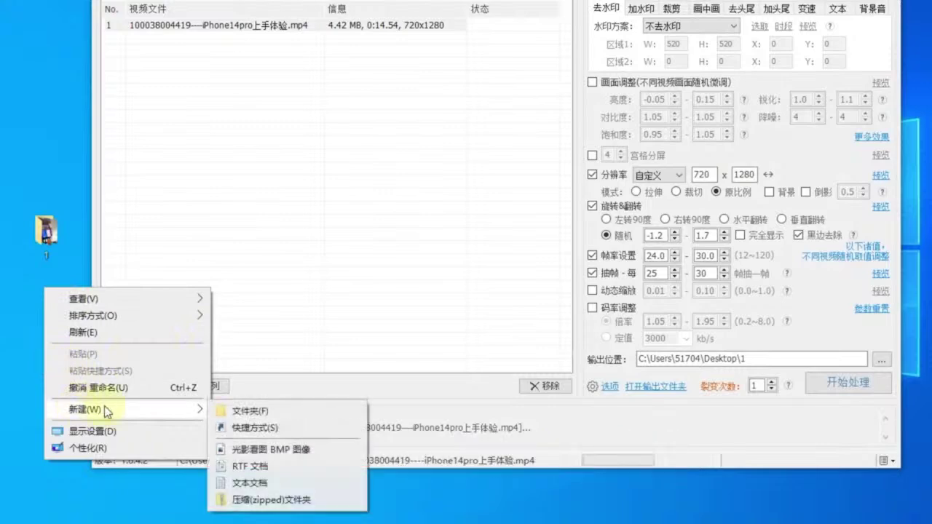
click(278, 408)
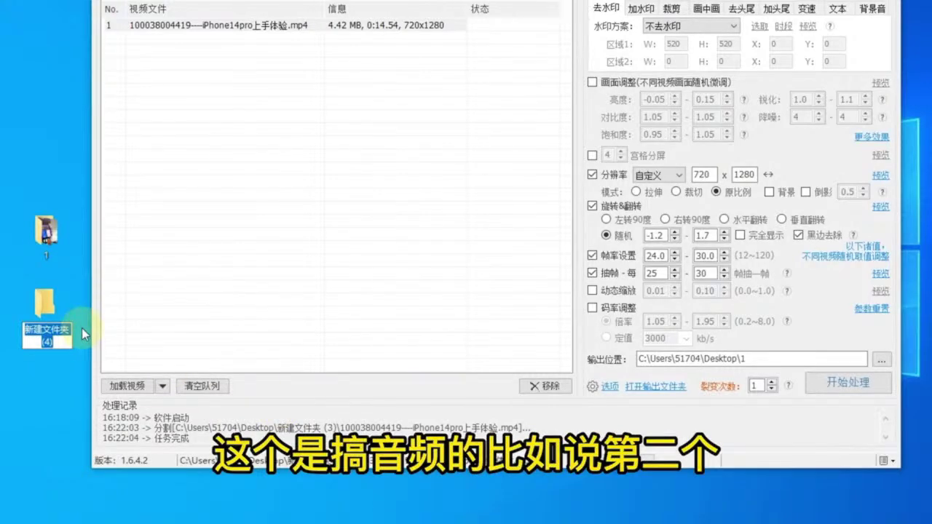
text(2)
key(Return)
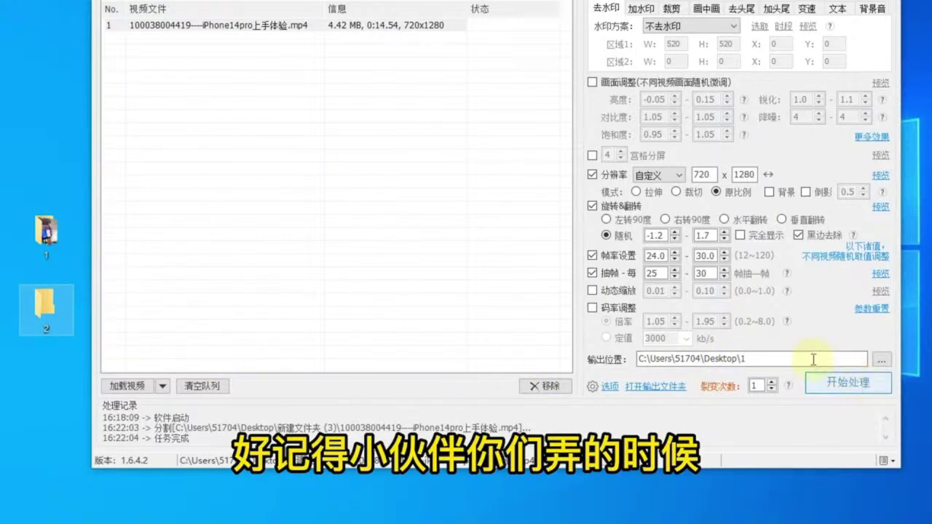
Step: Set the output location to the desktop folder 2
click(882, 360)
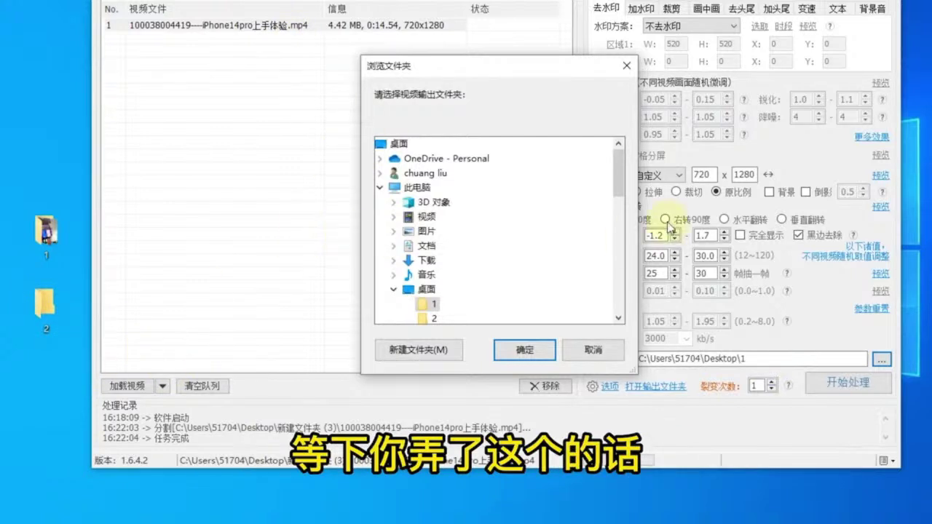
click(433, 318)
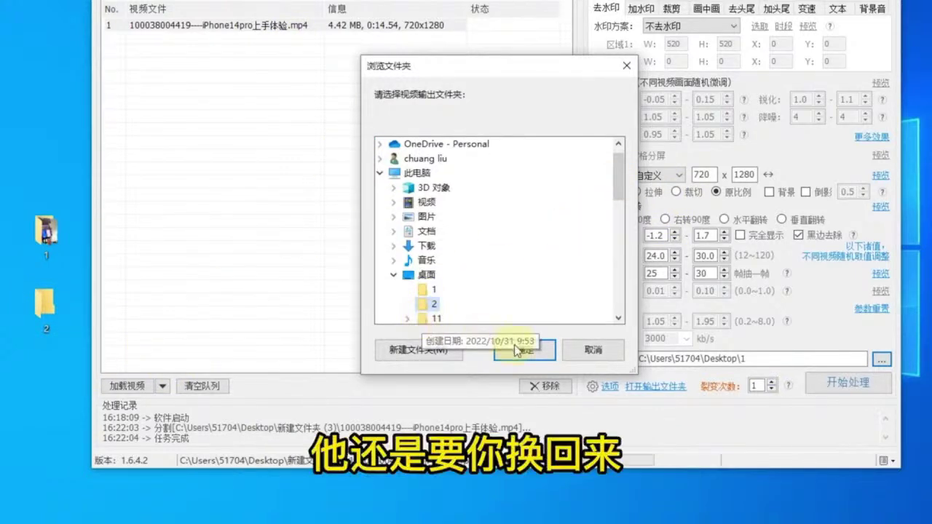
click(517, 351)
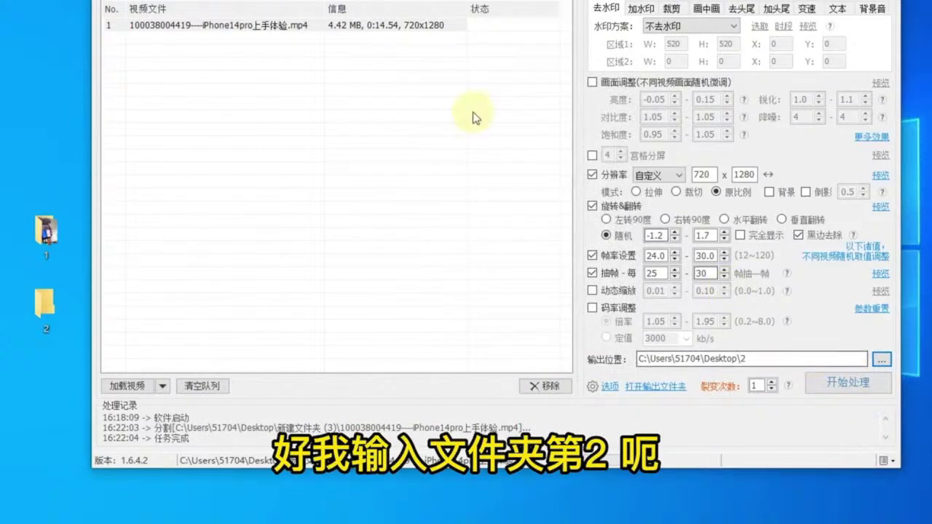
Step: Extract the queued iPhone14pro video's audio in Mp3 format with the default bitrate, and close the extraction dialog
right_click(425, 27)
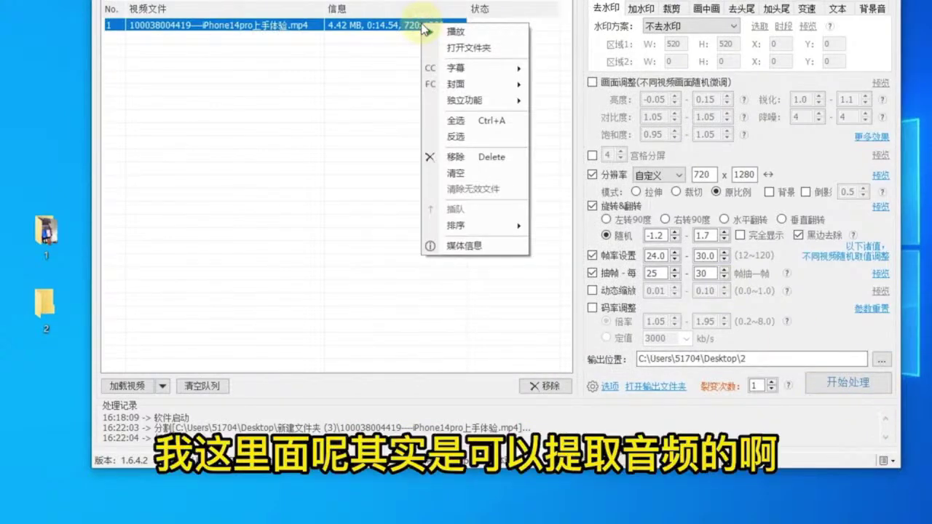
mouse_move(466, 101)
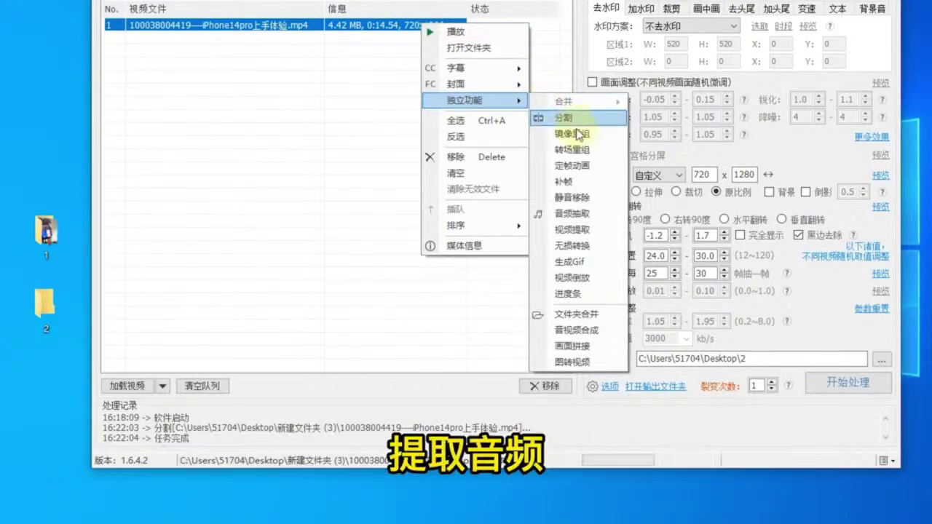
click(576, 215)
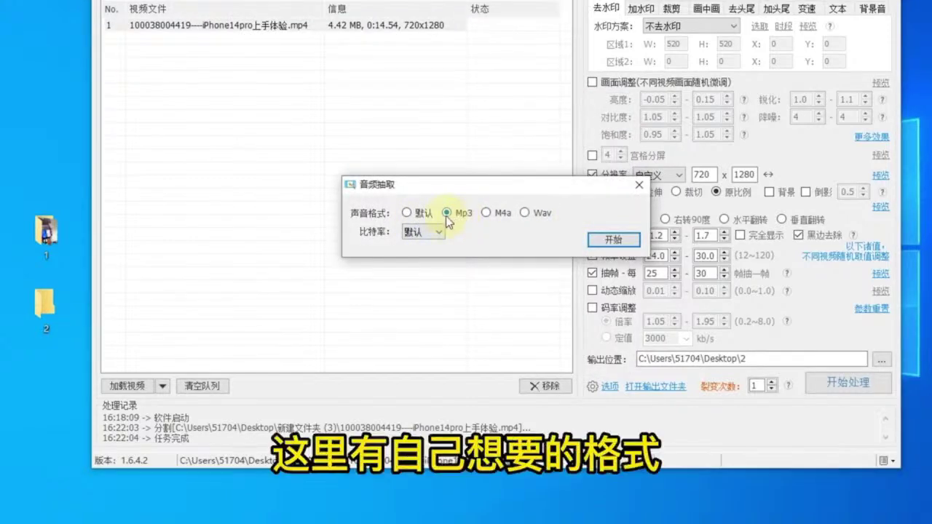
click(614, 239)
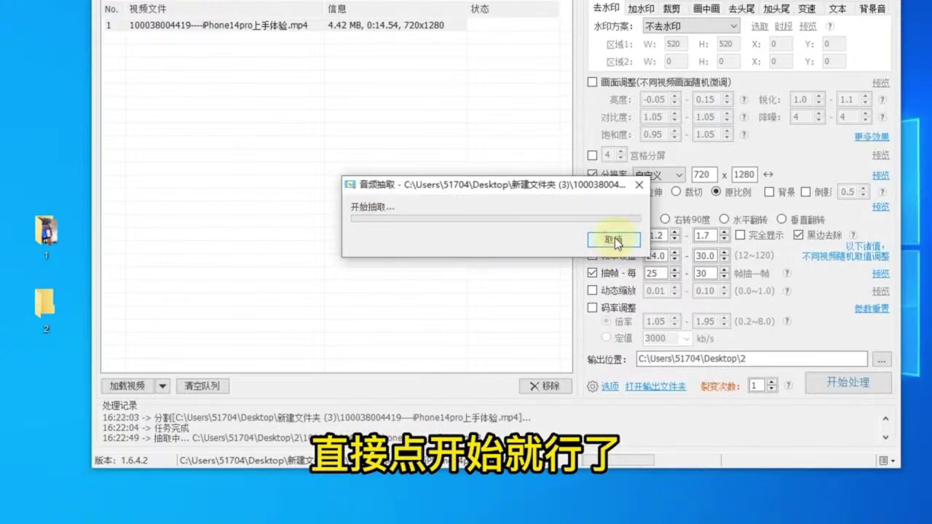
click(639, 185)
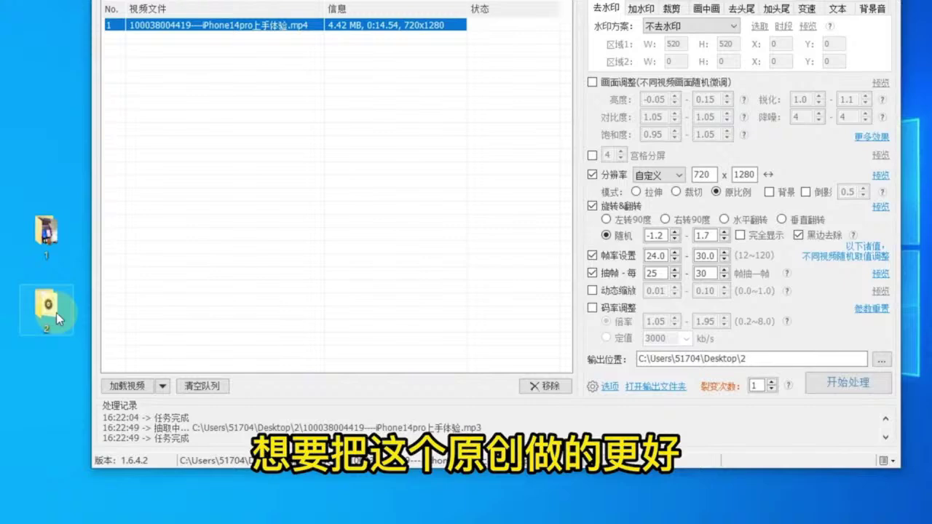
Step: View the split video clips in desktop folder 1 and close the folder window
double_click(47, 234)
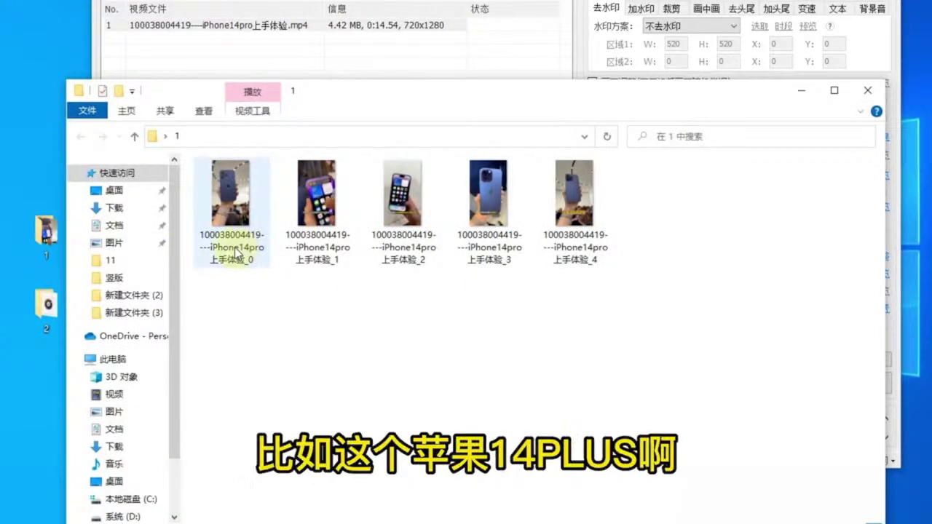
click(868, 90)
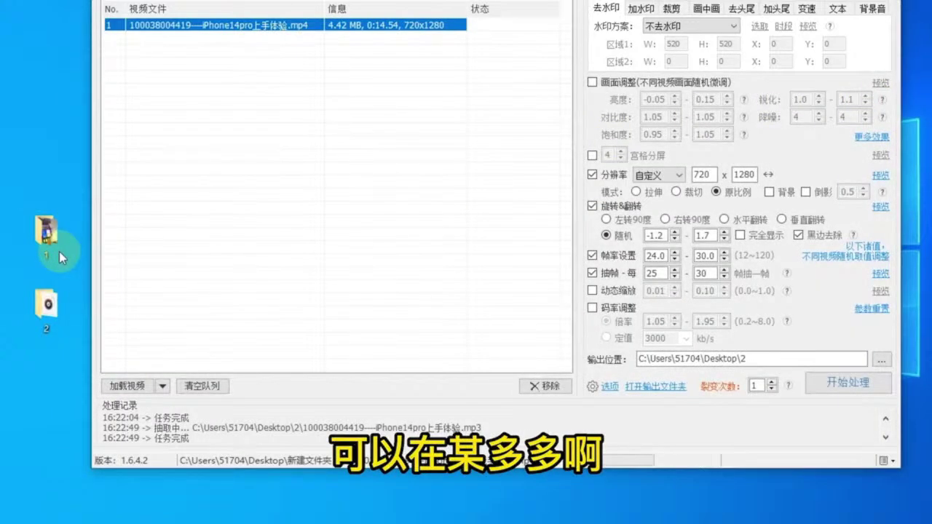
click(61, 247)
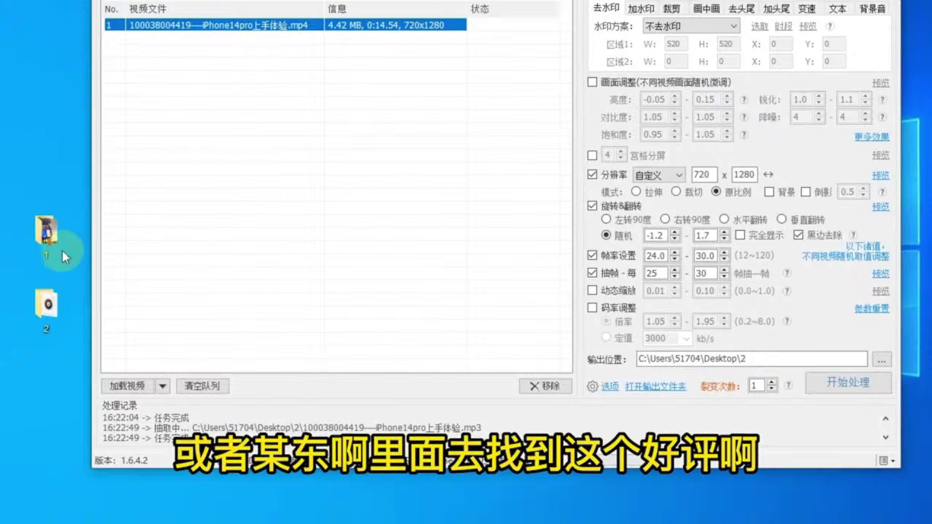
click(24, 324)
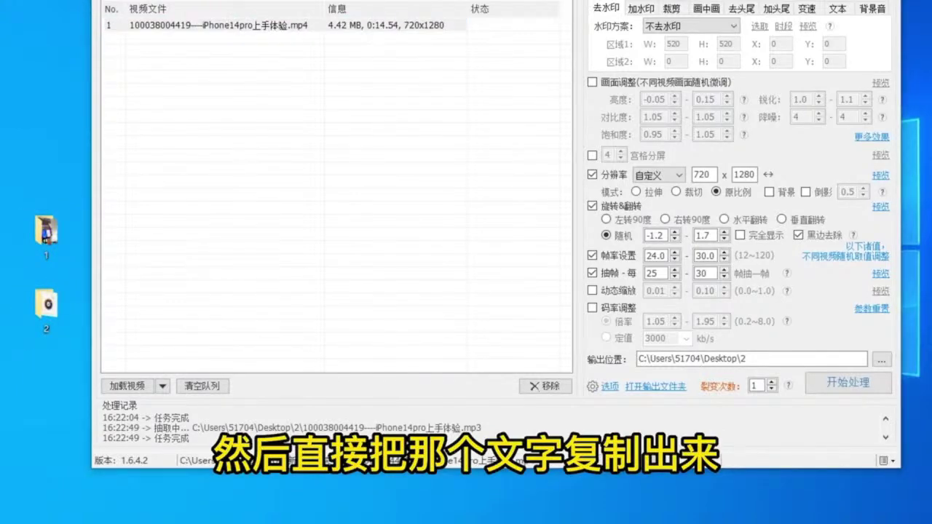
Step: Switch to the link-parsing and dubbing app and open its text-to-speech tool (配音工具)
click(530, 153)
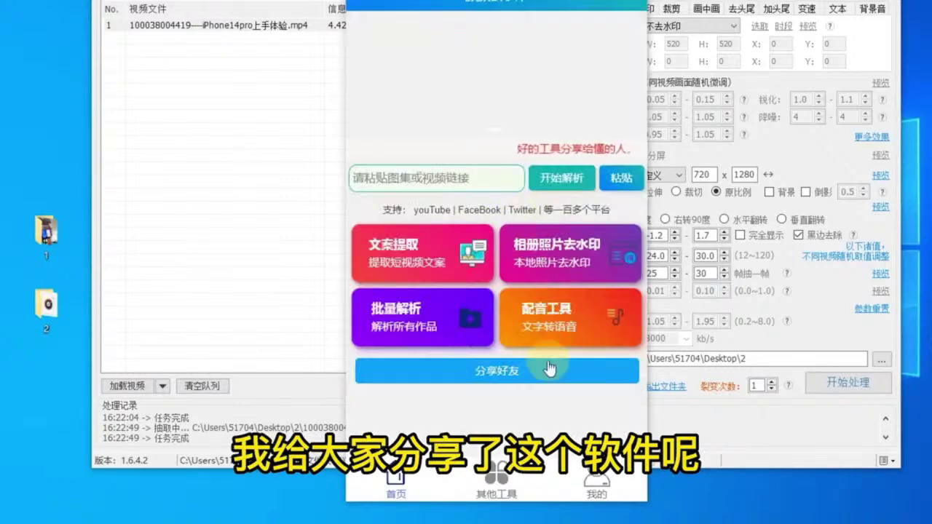
click(564, 314)
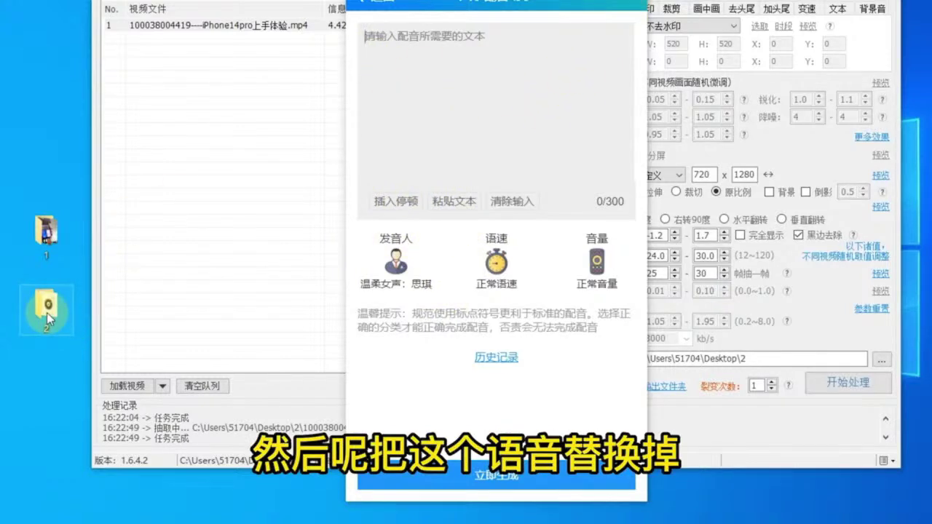
Step: Review the silent clips in desktop folder 1 once more and close its window
click(48, 237)
double_click(49, 237)
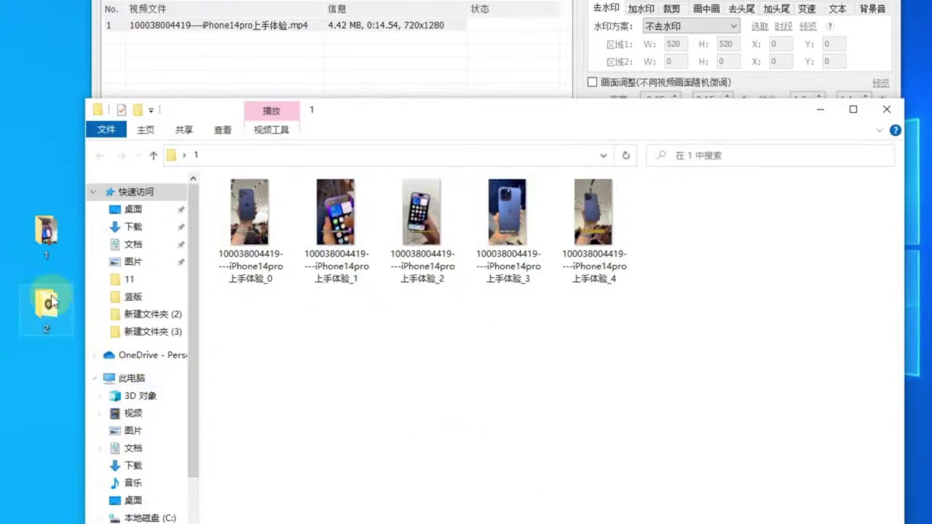
click(887, 110)
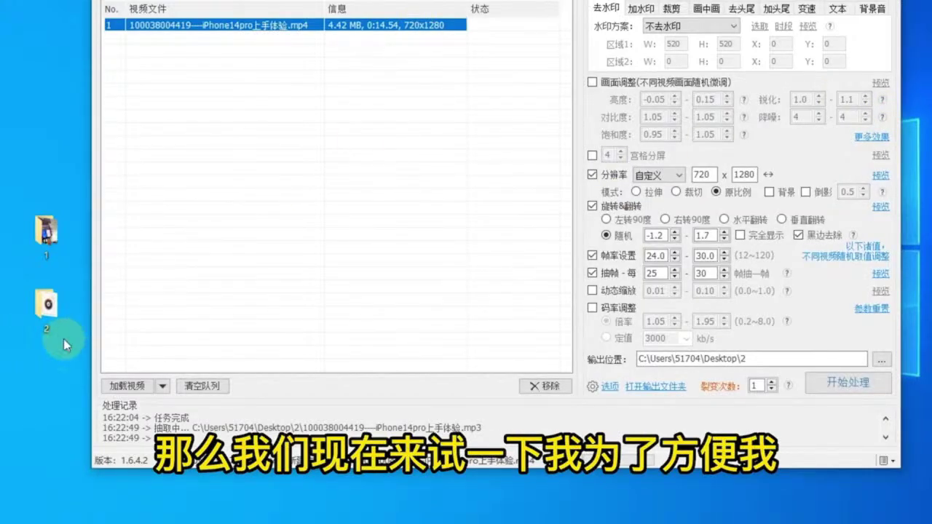
click(48, 306)
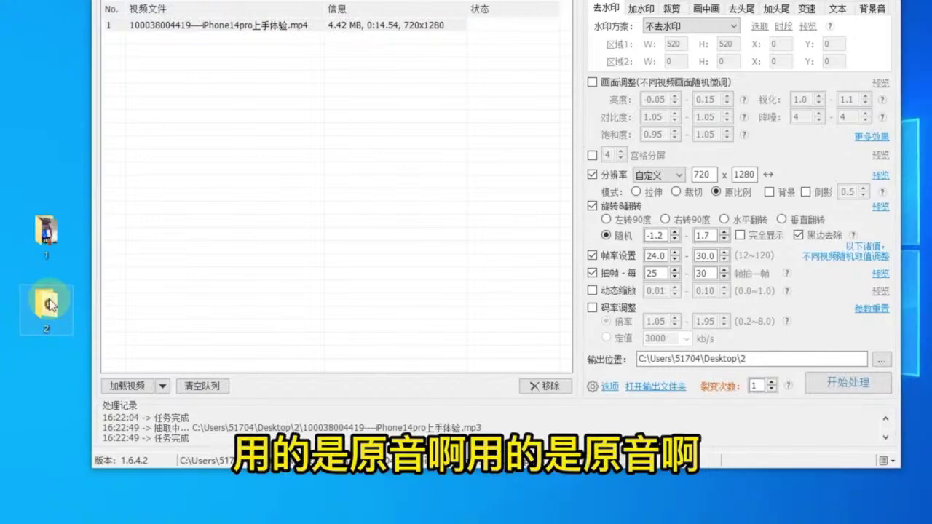
Step: Create another new folder on the desktop and name it 3
right_click(21, 380)
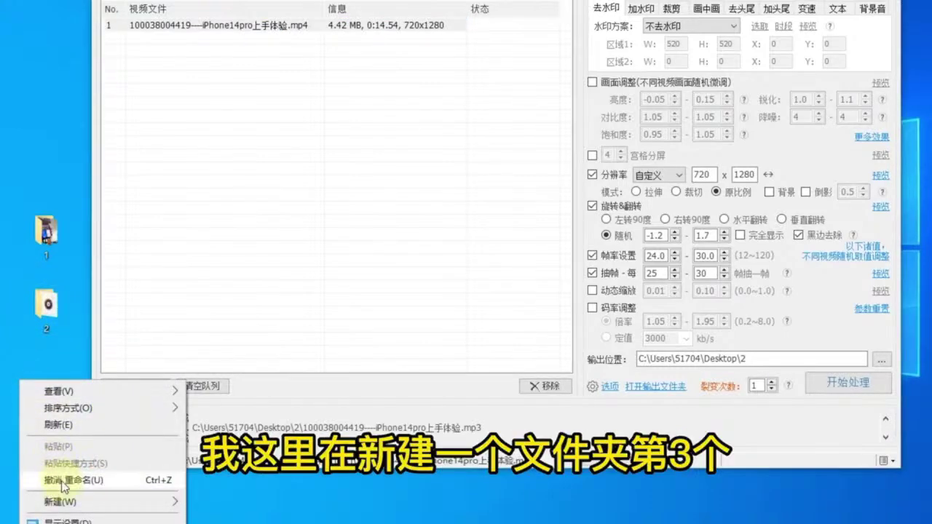
mouse_move(64, 503)
click(212, 503)
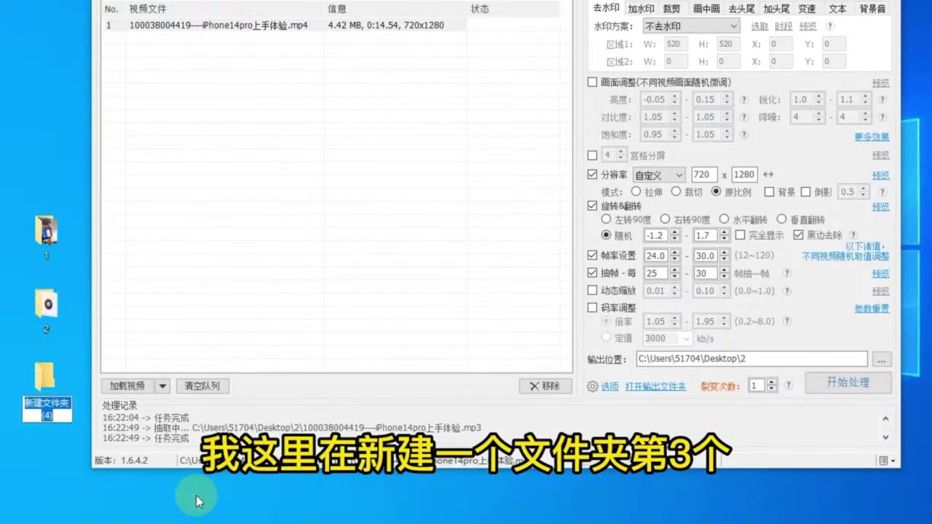
text(3)
click(196, 502)
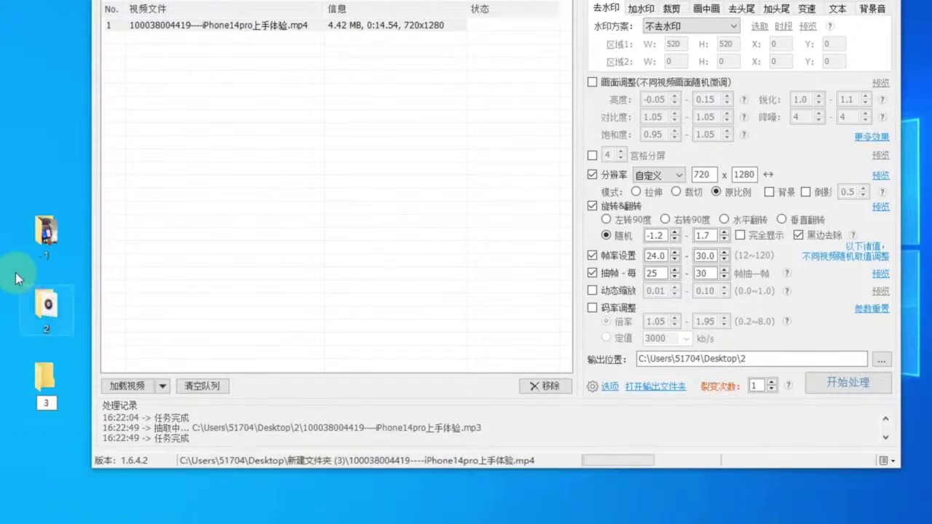
Step: Change the output location to the desktop folder 3
click(882, 361)
scroll(612, 266, down, 1)
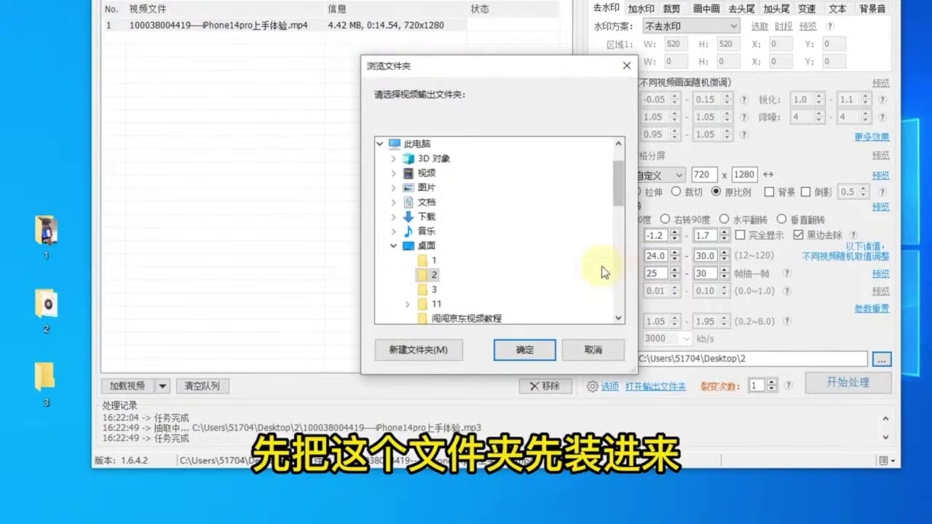
click(434, 289)
click(525, 351)
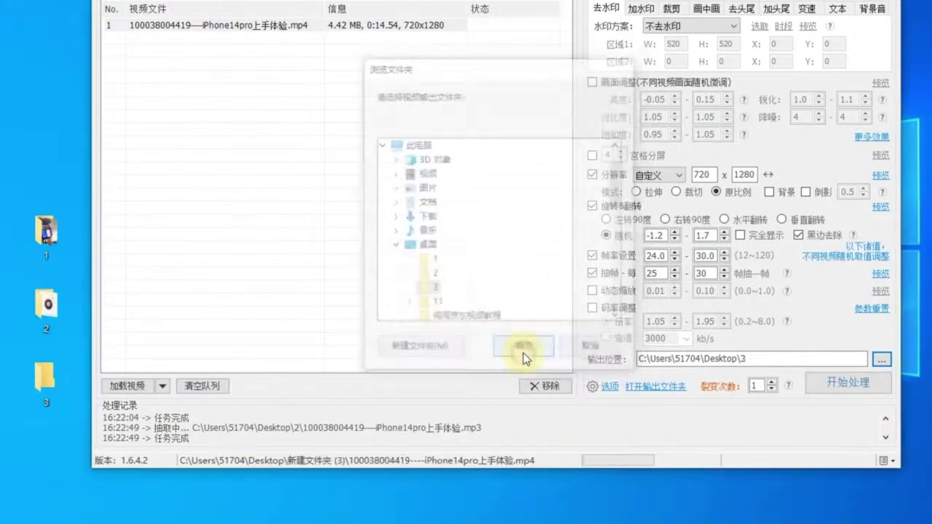
Step: Set the background music source to the desktop folder 2 that holds the extracted audio
click(874, 9)
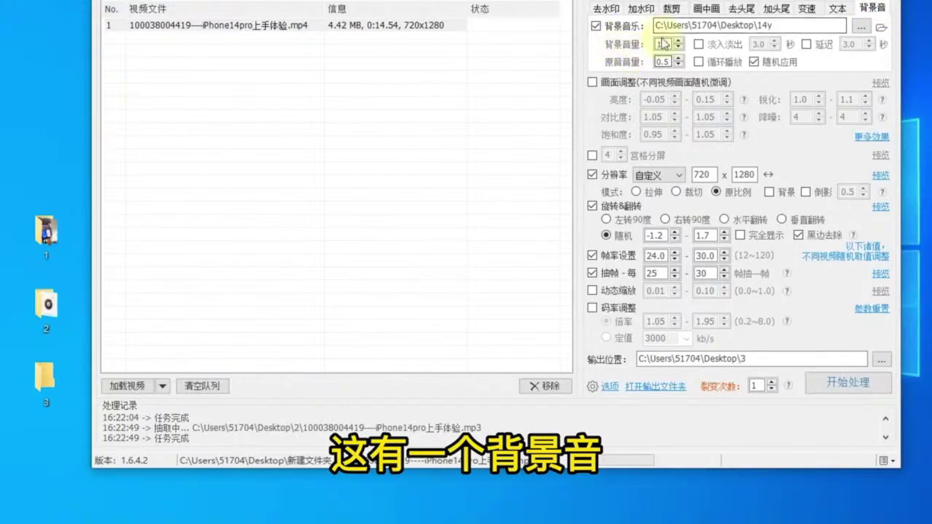
click(862, 29)
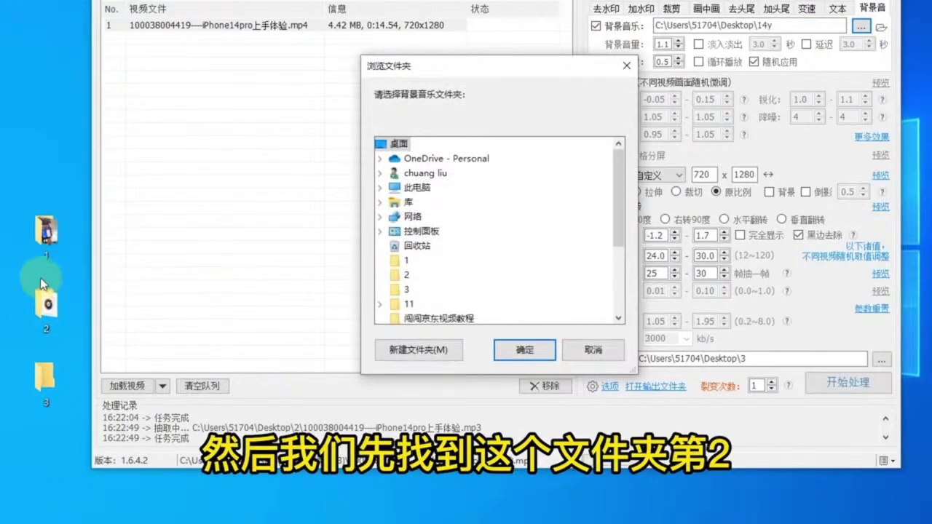
scroll(618, 221, down, 2)
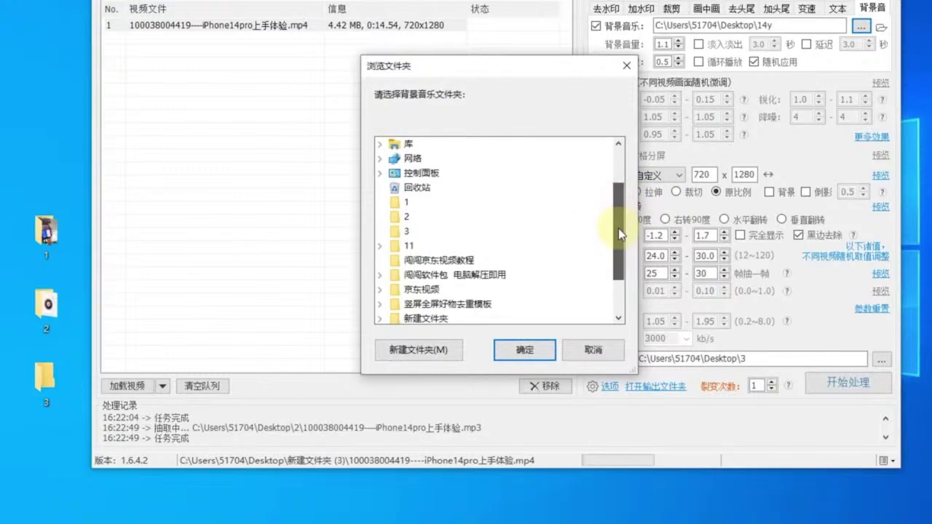
click(406, 216)
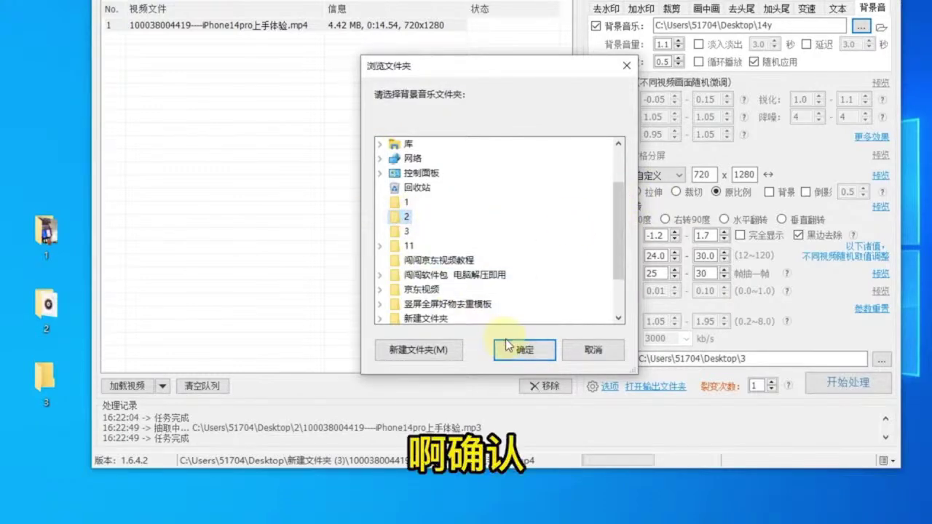
click(525, 349)
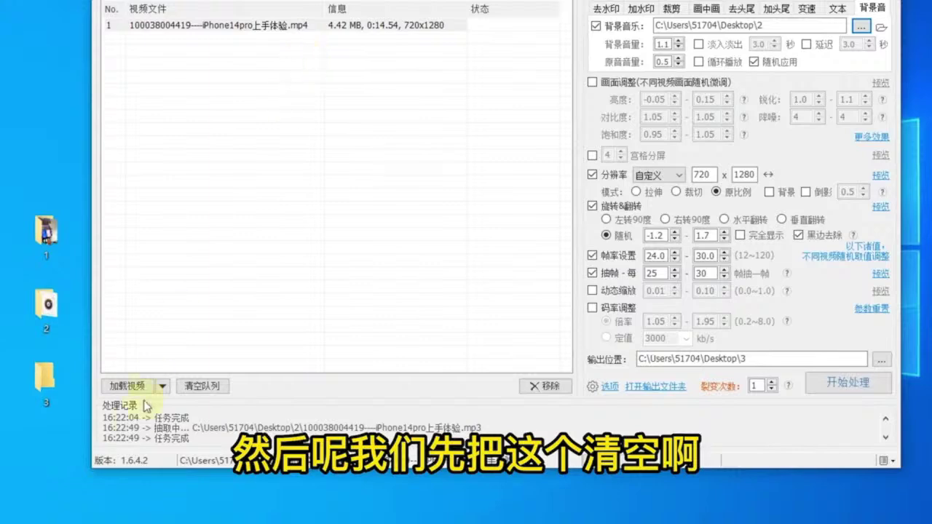
Step: Clear the whole video queue and confirm the removal
click(198, 387)
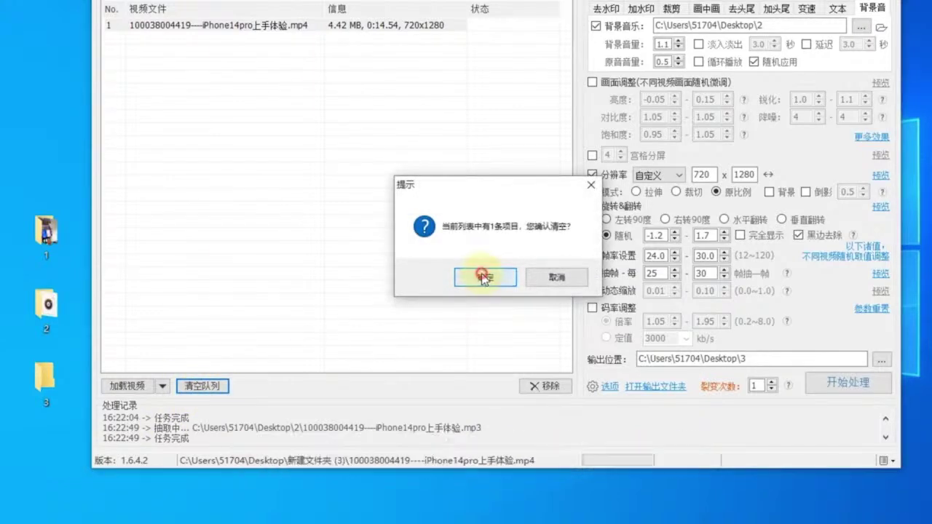
click(481, 272)
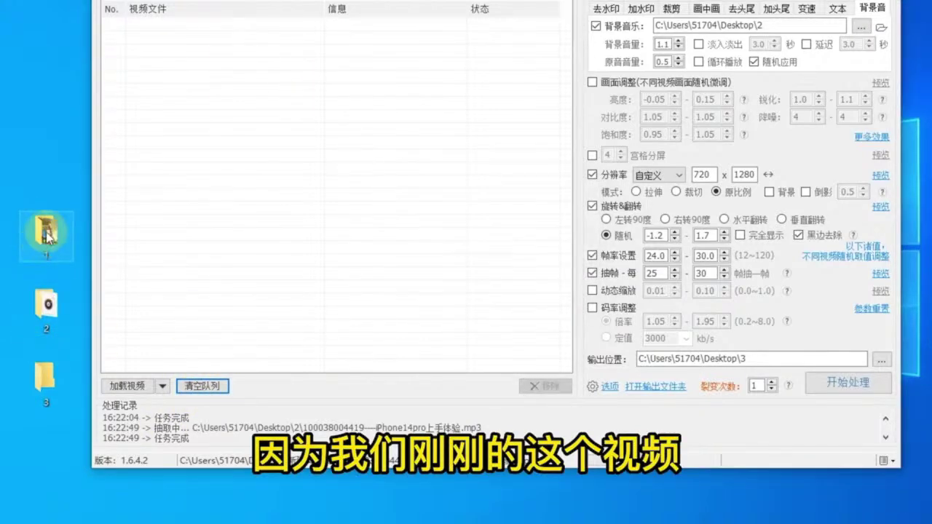
Step: Start a folder merge (文件夹合并) and choose desktop folder 1 as its video folder
drag(46, 234, 280, 115)
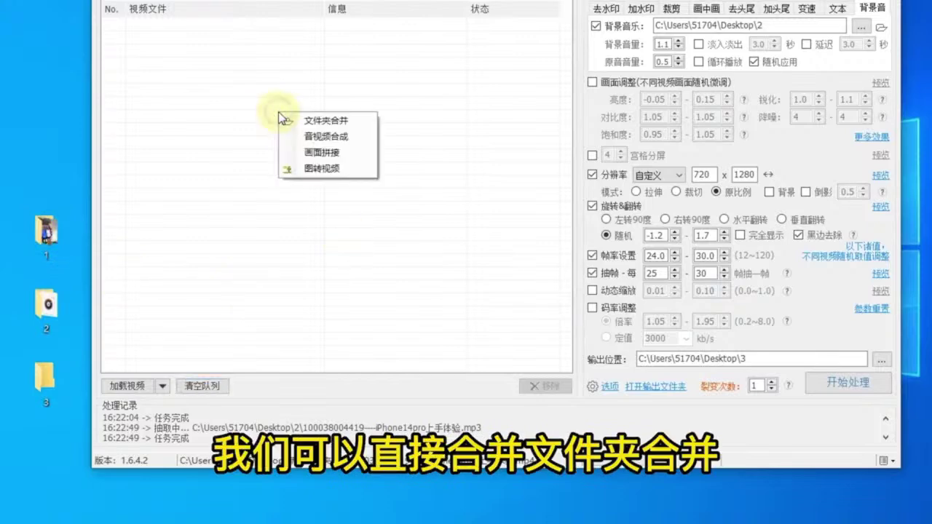
click(334, 122)
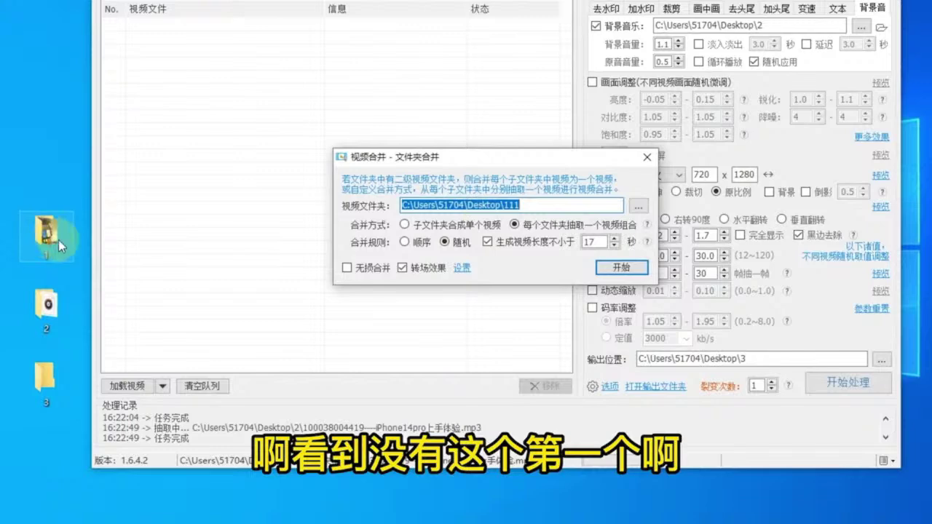
click(638, 206)
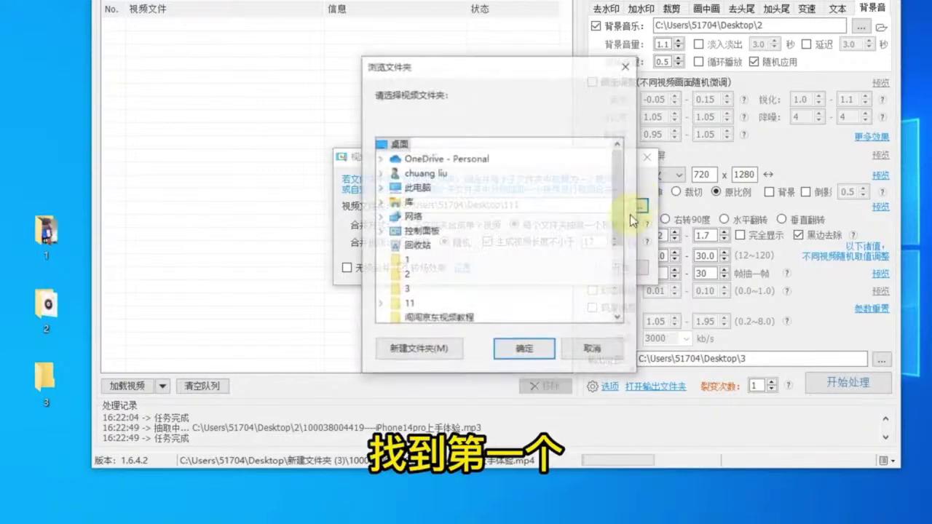
click(405, 260)
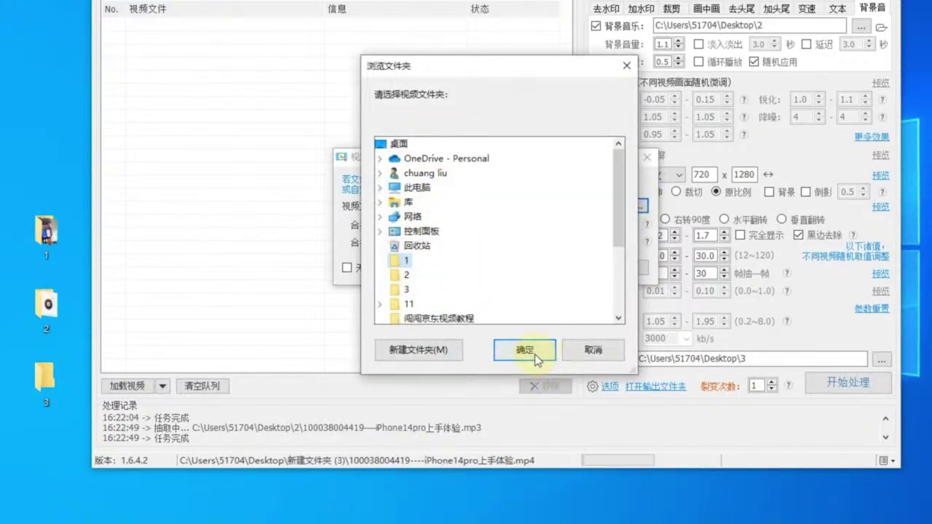
click(535, 352)
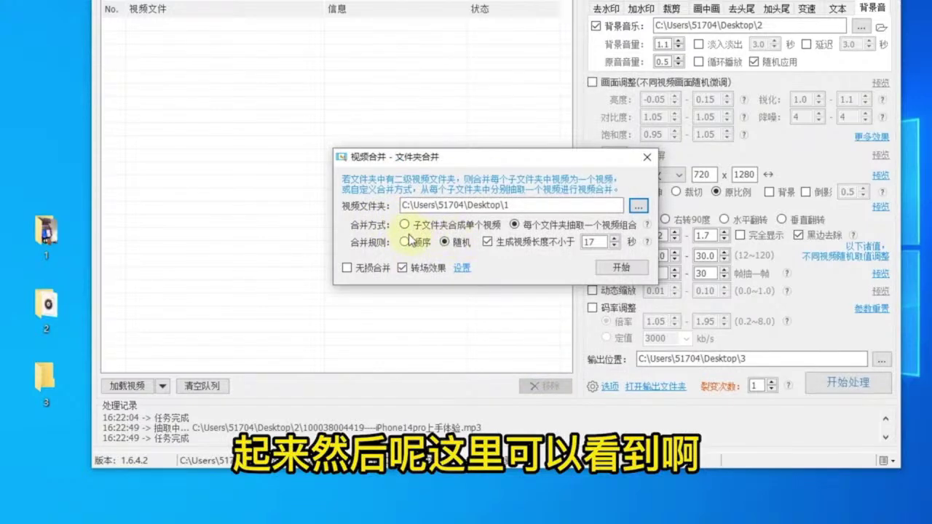
Step: Set the merge mode to 子文件夹合成单个视频 and use transition effects (转场效果) instead of lossless merging
click(405, 226)
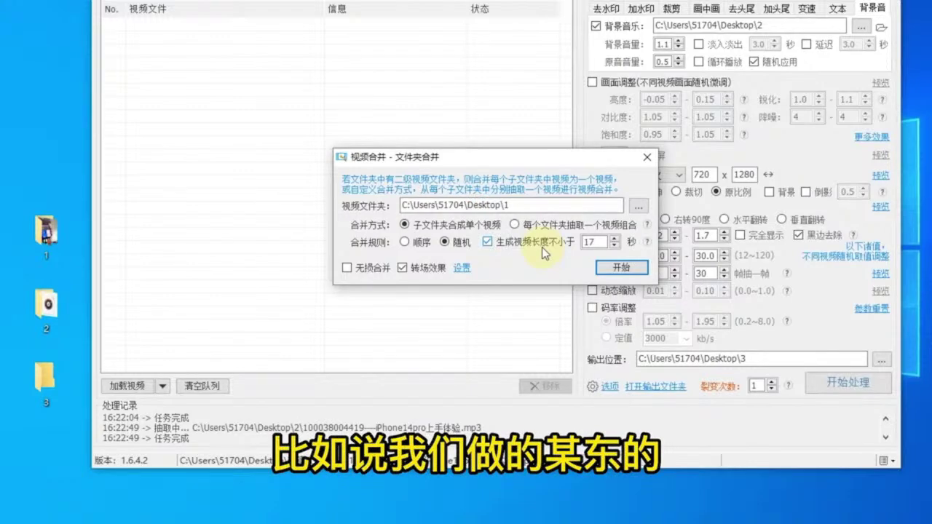
click(583, 245)
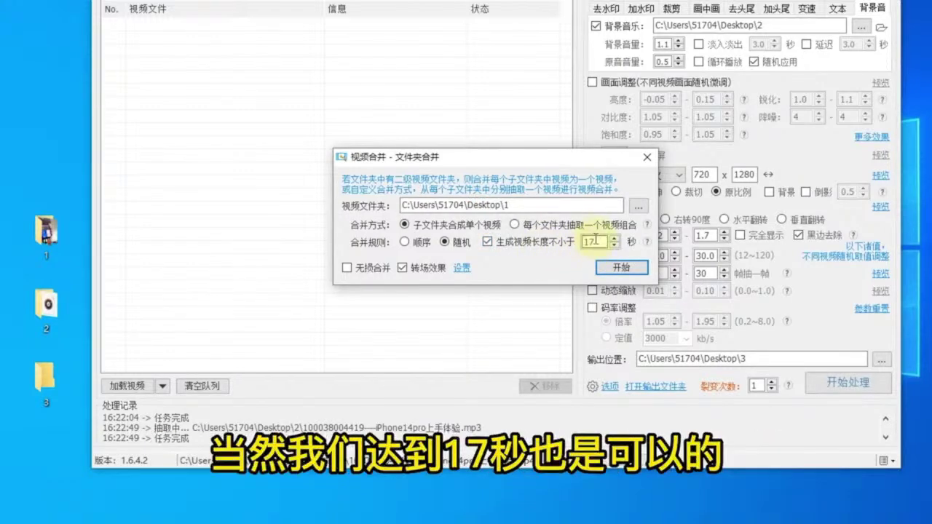
click(348, 268)
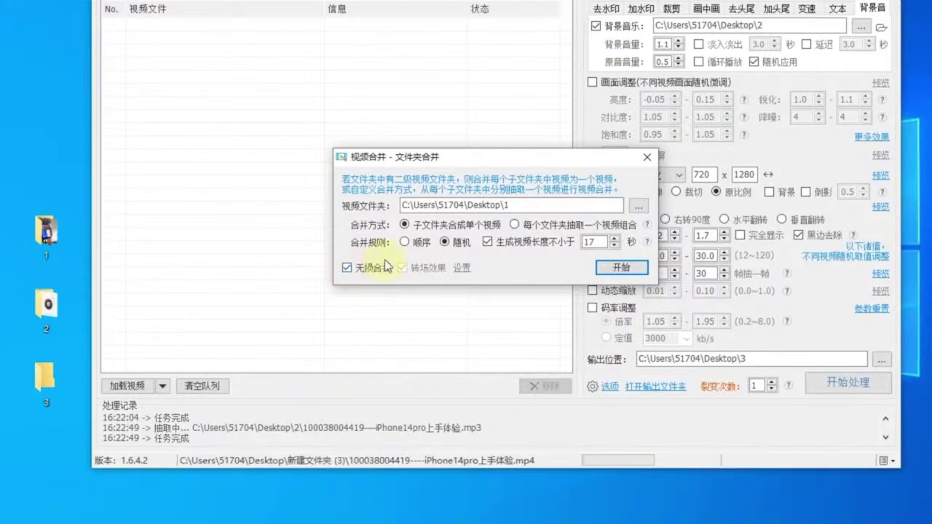
click(402, 269)
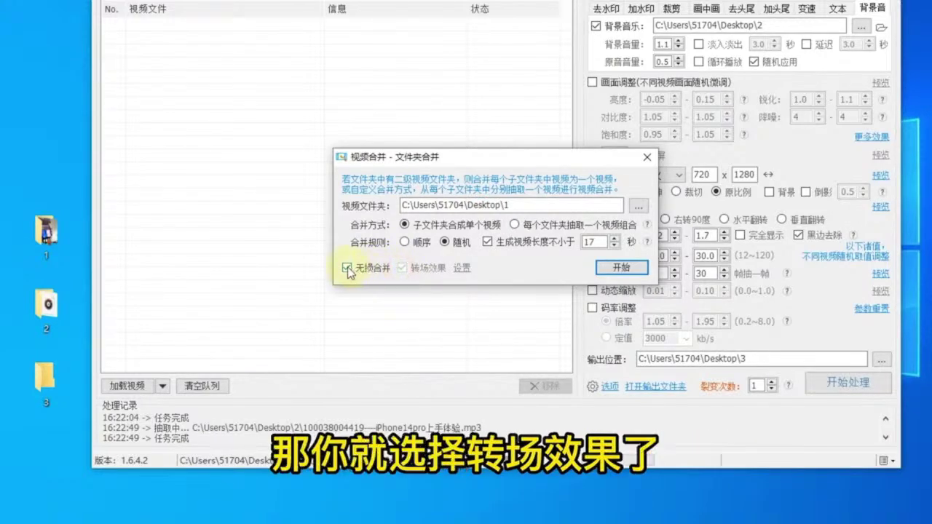
Step: Preview the 虚化 and 向下滑动 effects in the transition settings and accept the transition list
click(460, 270)
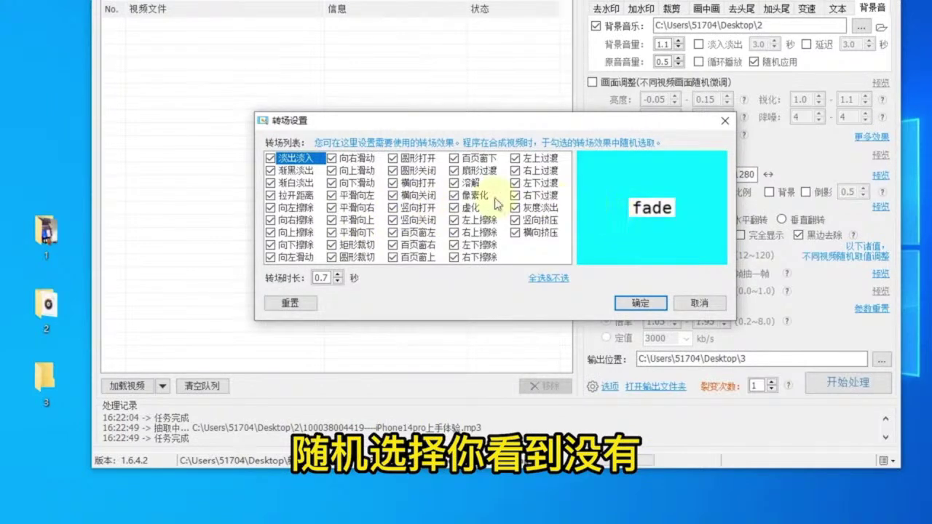
click(466, 210)
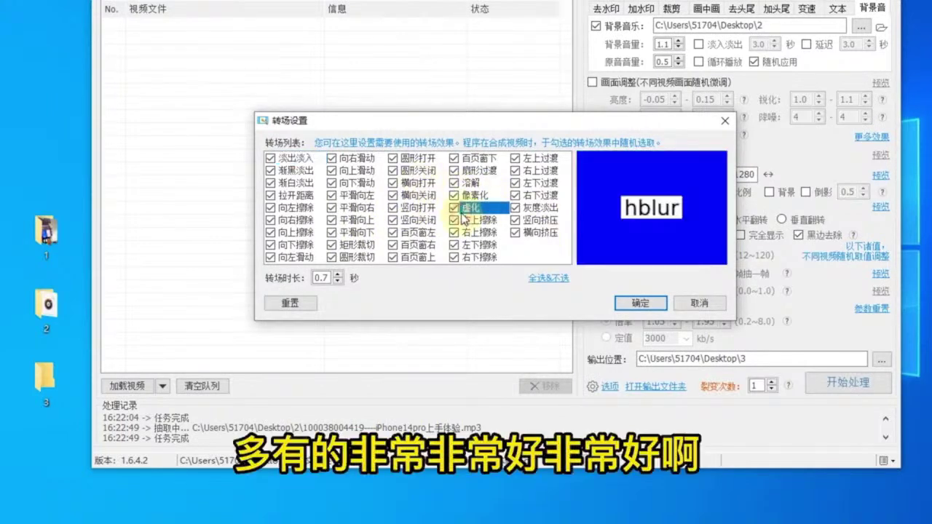
click(367, 184)
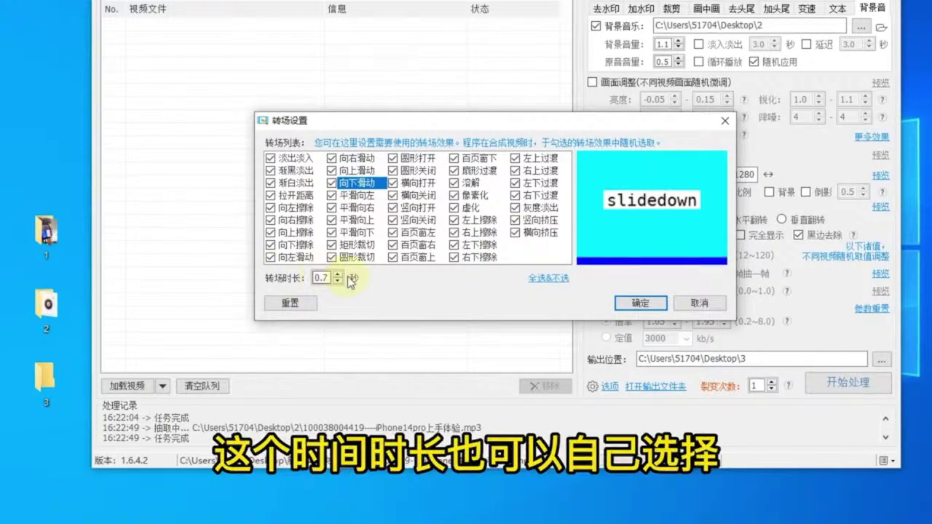
click(640, 303)
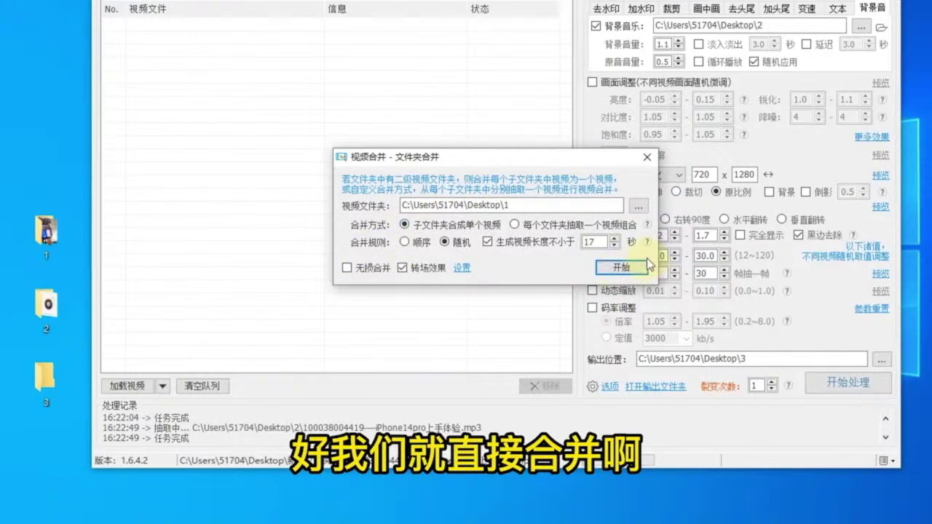
Step: Run the folder merge and check the merged video by playing it from desktop folder 3
click(621, 267)
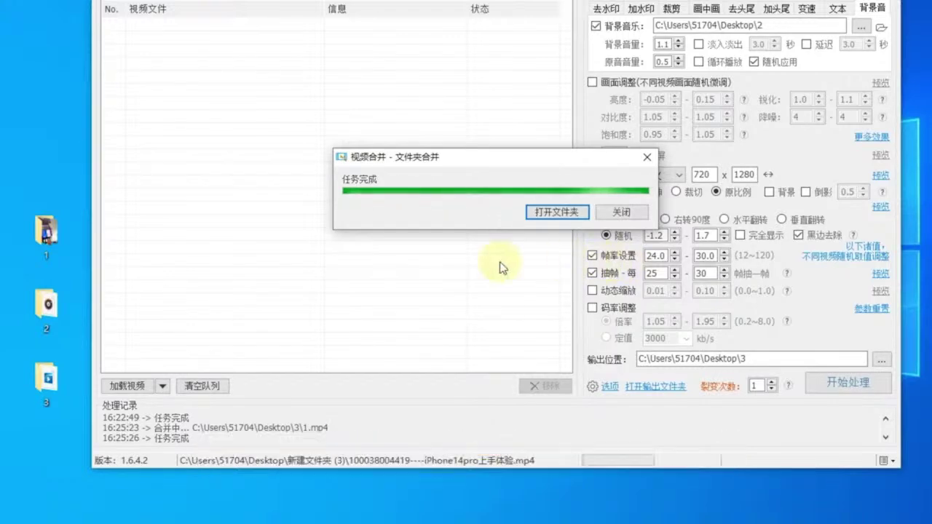
double_click(46, 379)
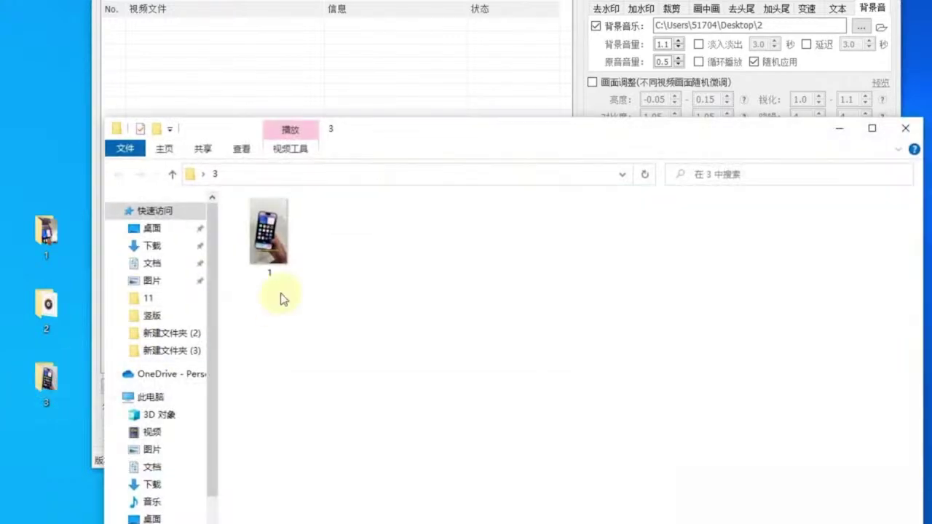
double_click(268, 232)
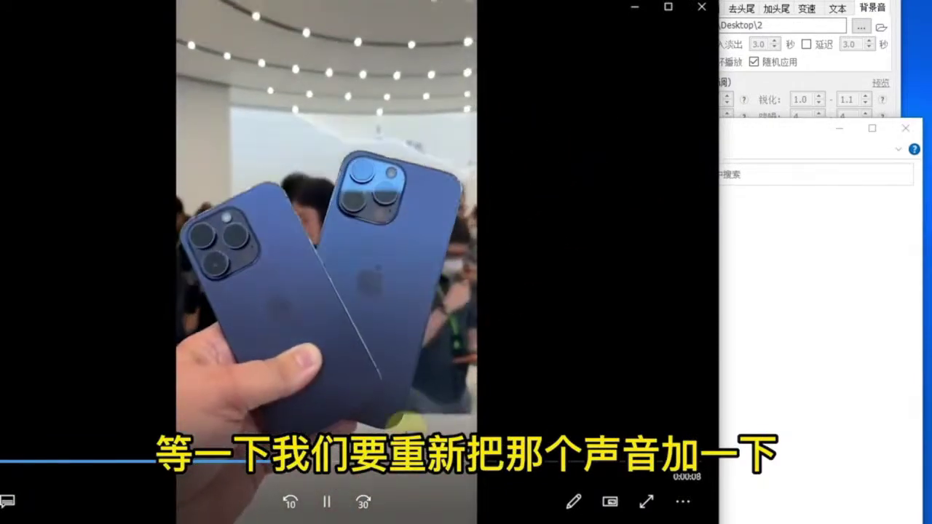
click(703, 11)
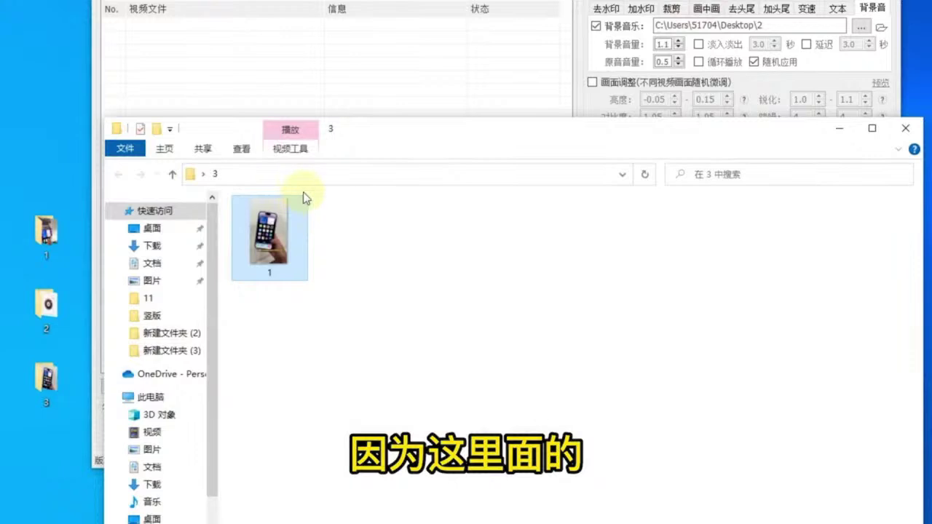
click(906, 128)
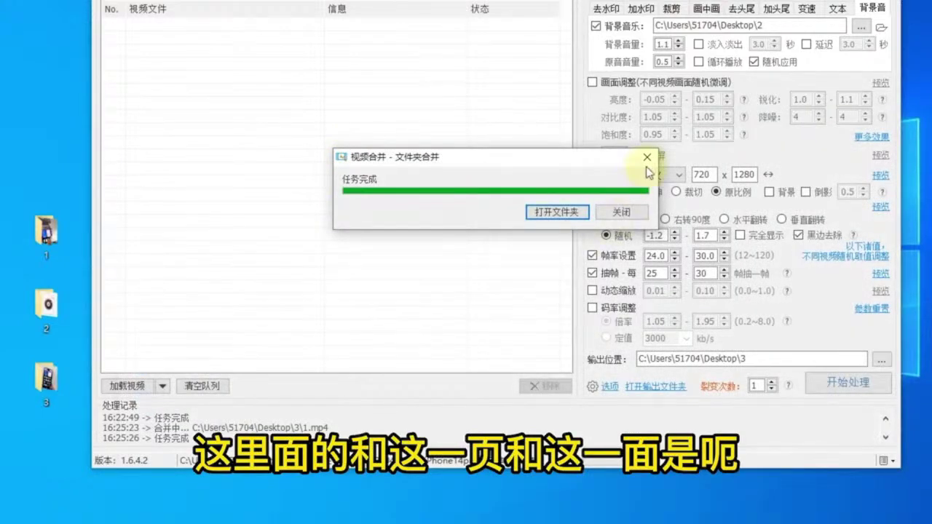
click(647, 158)
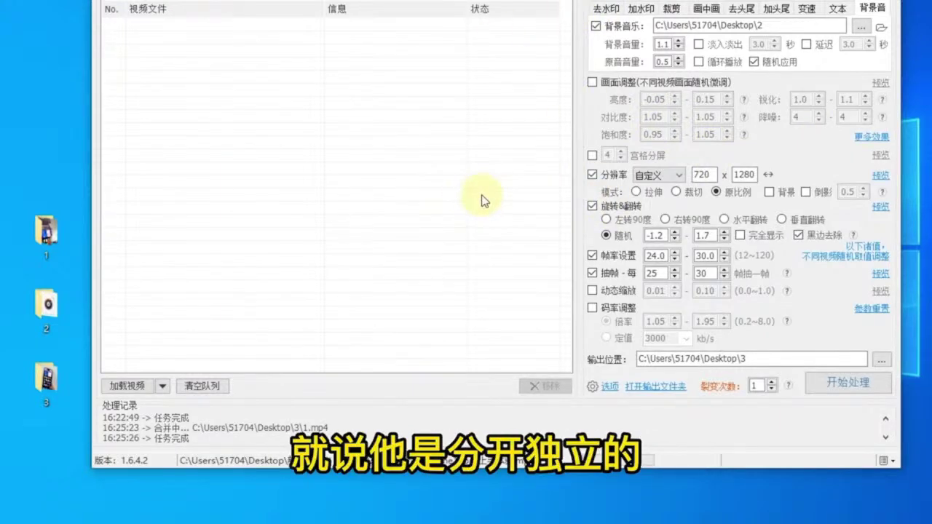
right_click(390, 133)
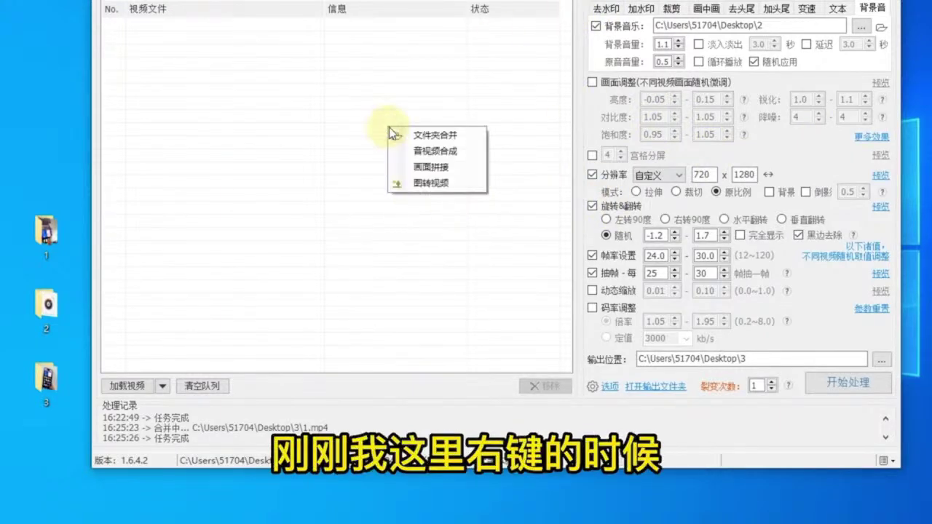
click(313, 119)
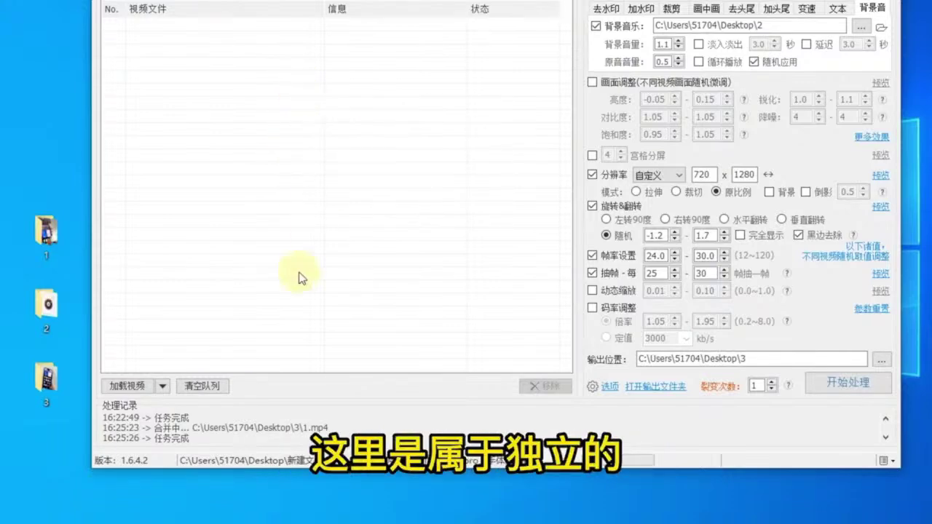
Step: Load the merged video 1 from desktop folder 3 into the video queue
click(150, 386)
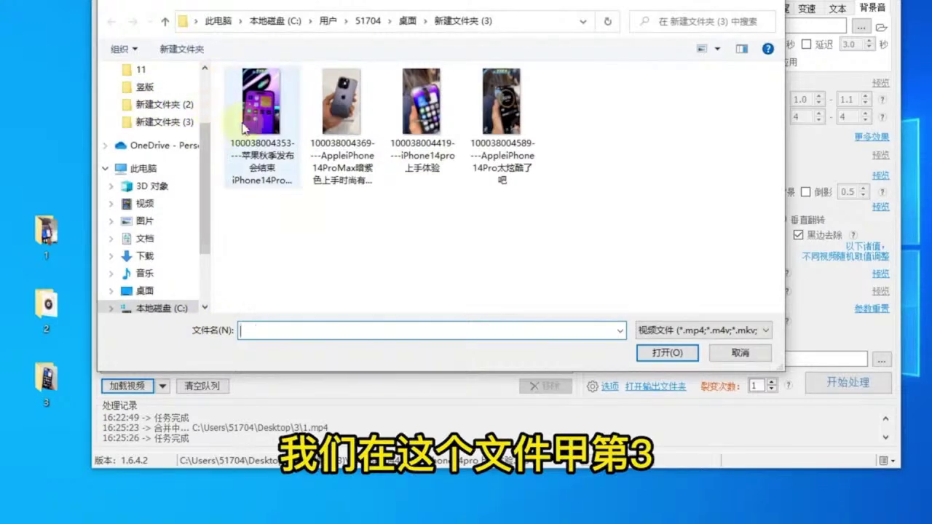
click(407, 20)
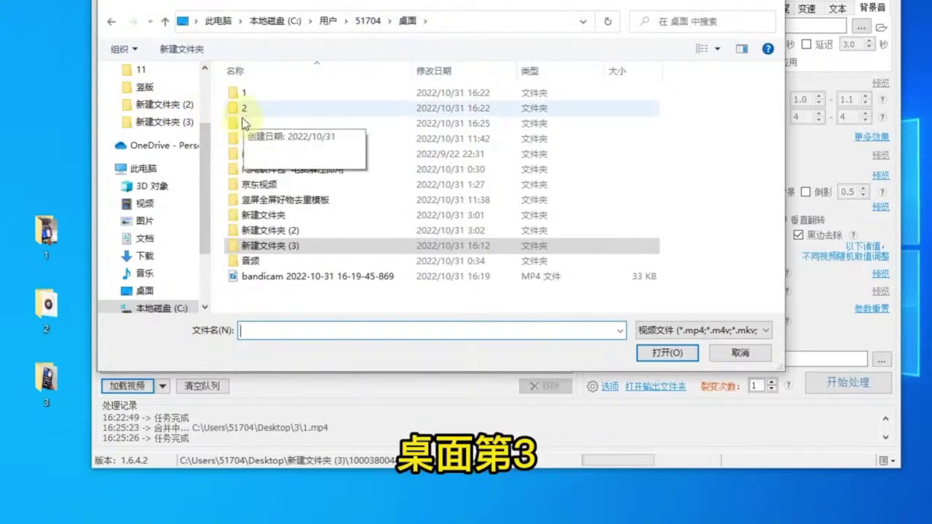
click(244, 123)
click(665, 354)
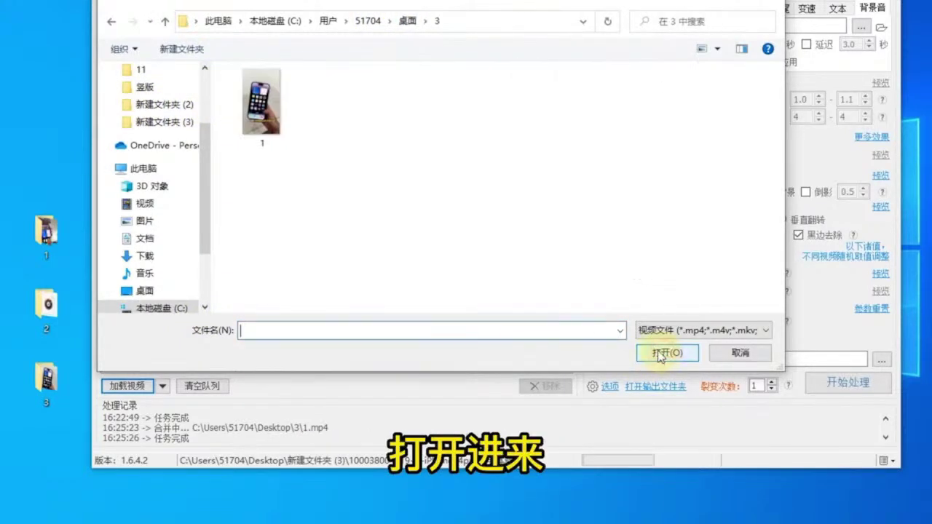
click(665, 354)
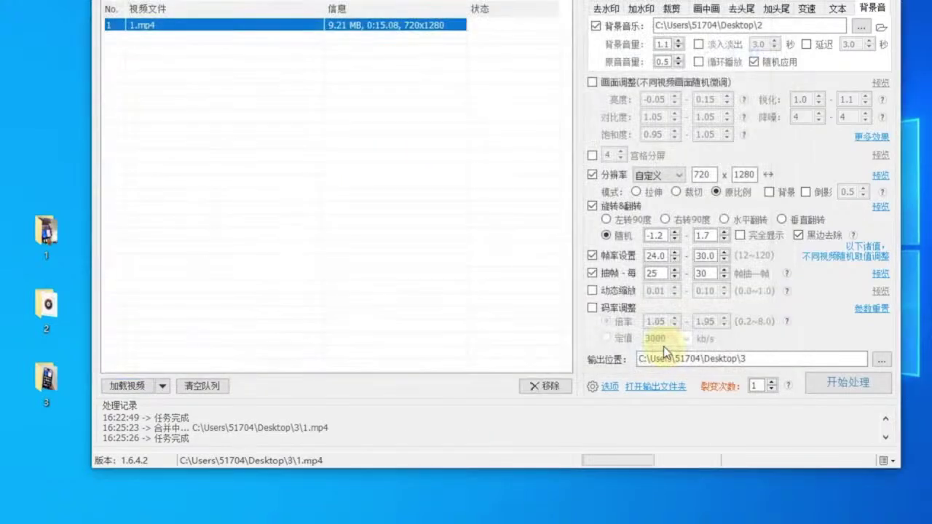
right_click(58, 435)
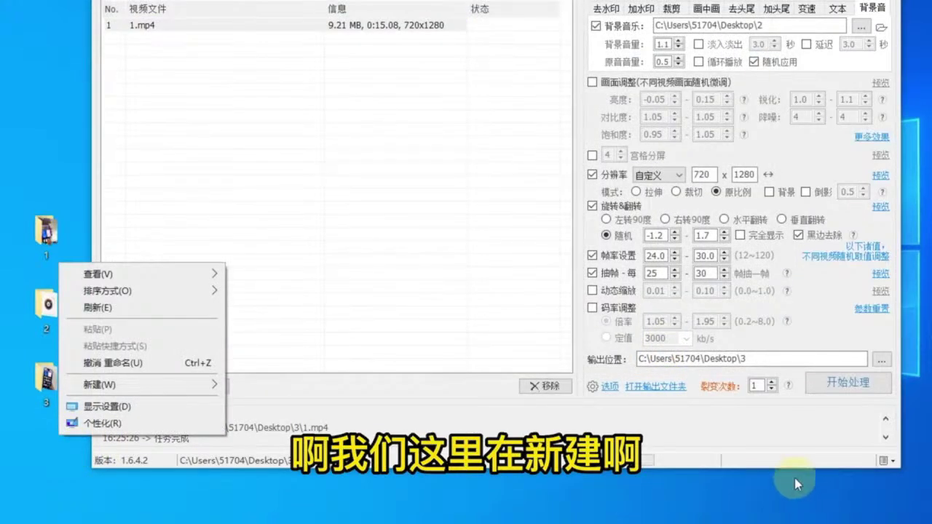
click(500, 275)
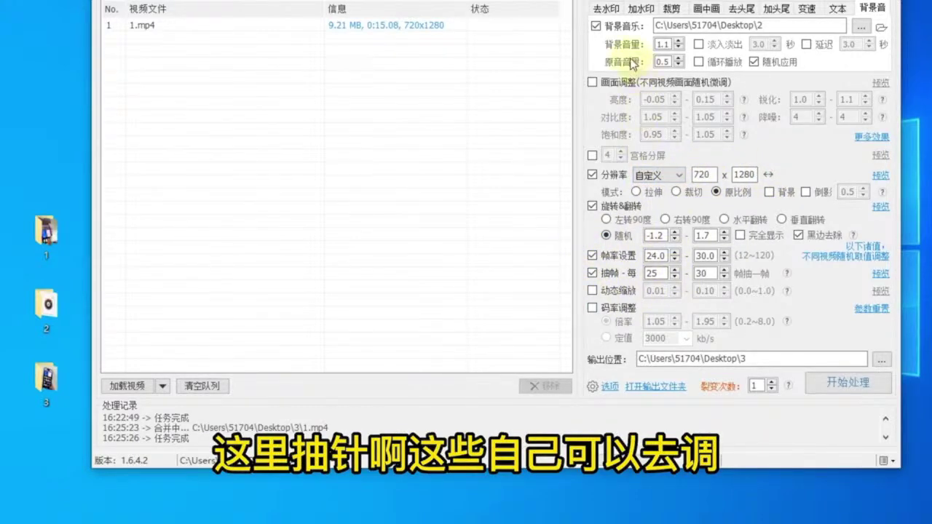
Step: Process the queued video with the background music and play back the output file 1 (1) from folder 3
click(843, 381)
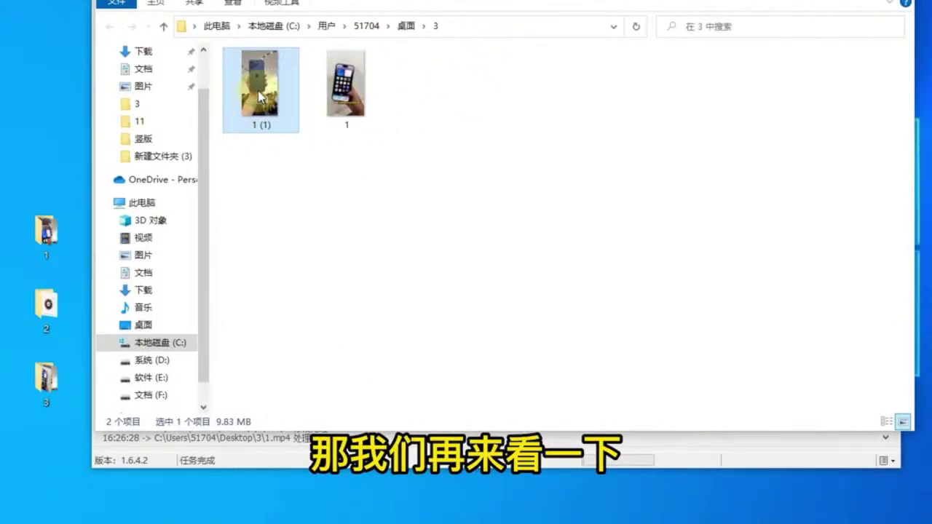
double_click(260, 95)
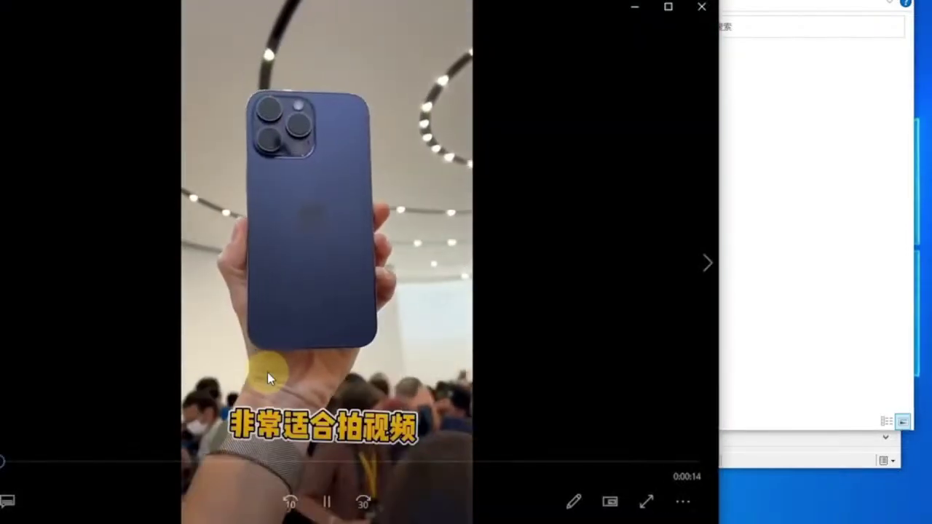
click(232, 462)
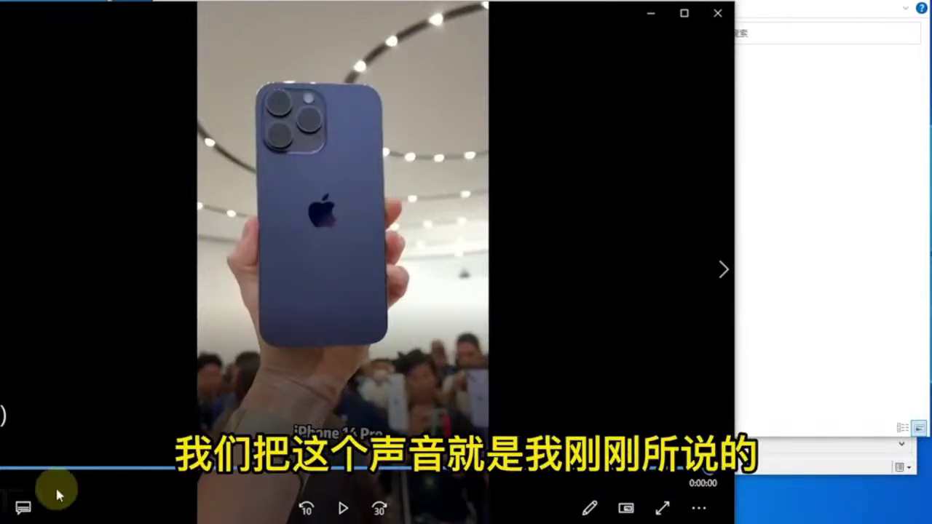
click(650, 14)
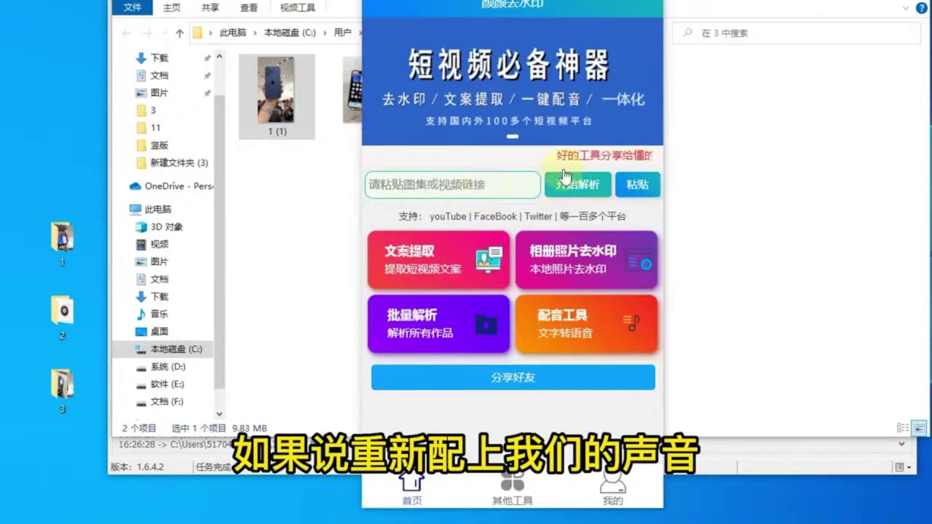
click(725, 160)
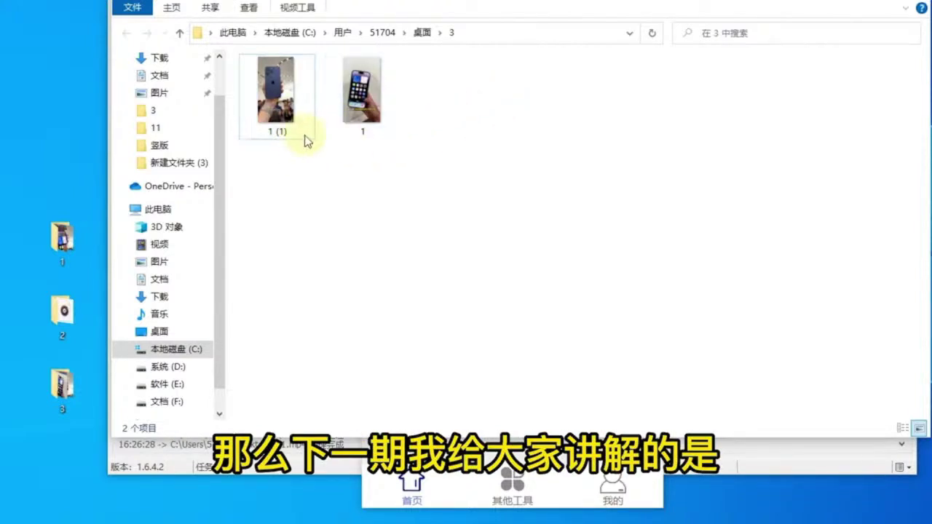
mouse_move(338, 128)
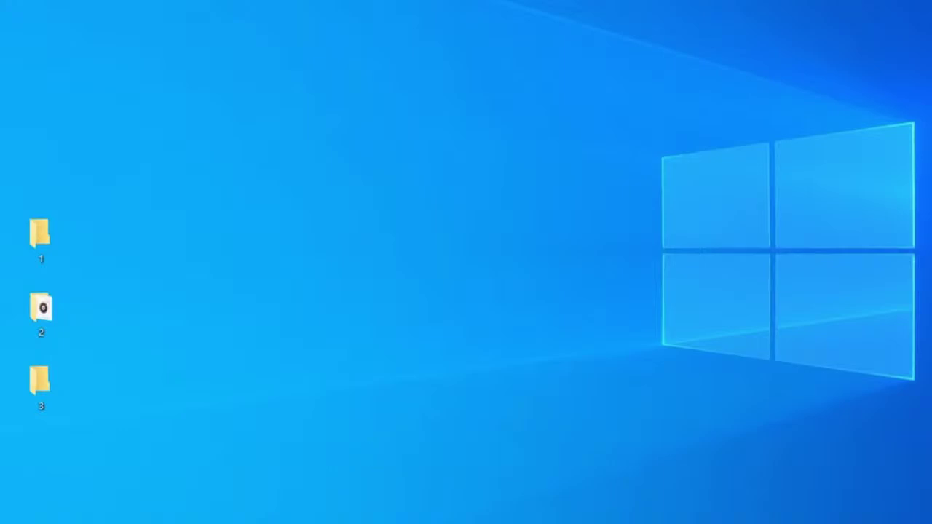
Step: Open the source folder 新建文件夹 (3) and play the AppleiPhone14ProMax video
double_click(657, 89)
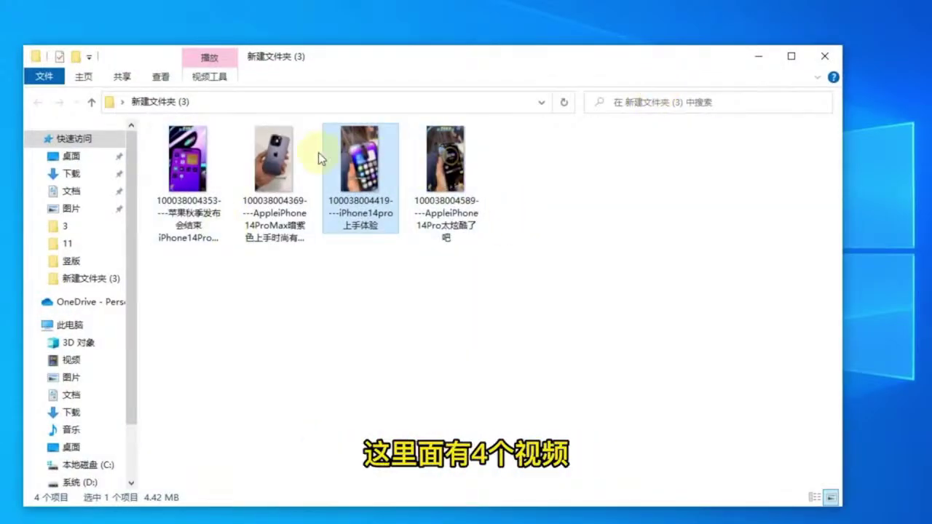
click(284, 150)
double_click(286, 149)
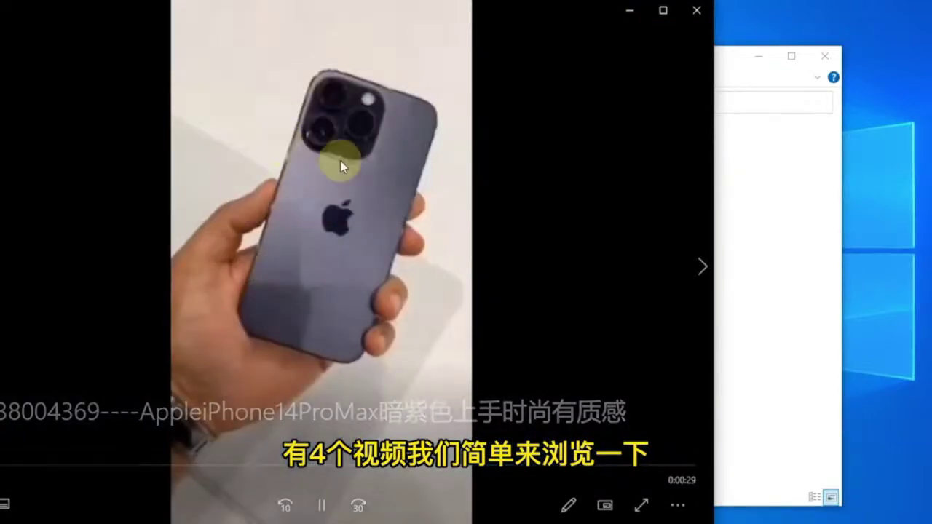
Step: Preview the iPhone14pro上手体验 source video, then close the player and the source folder
click(702, 10)
double_click(360, 159)
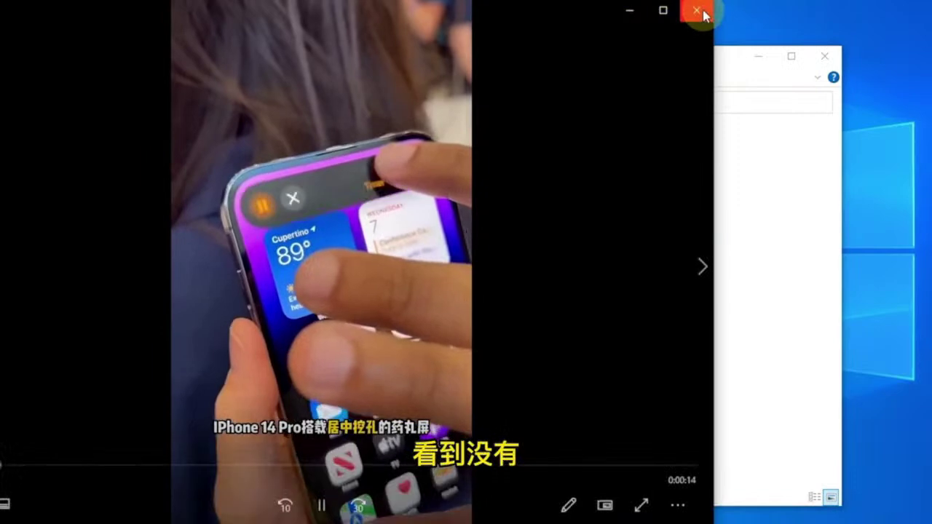
click(701, 10)
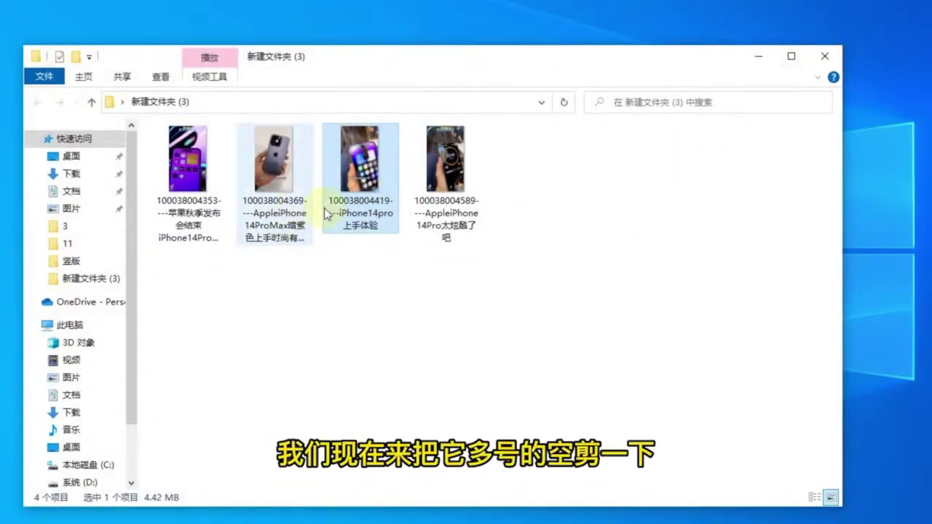
click(829, 55)
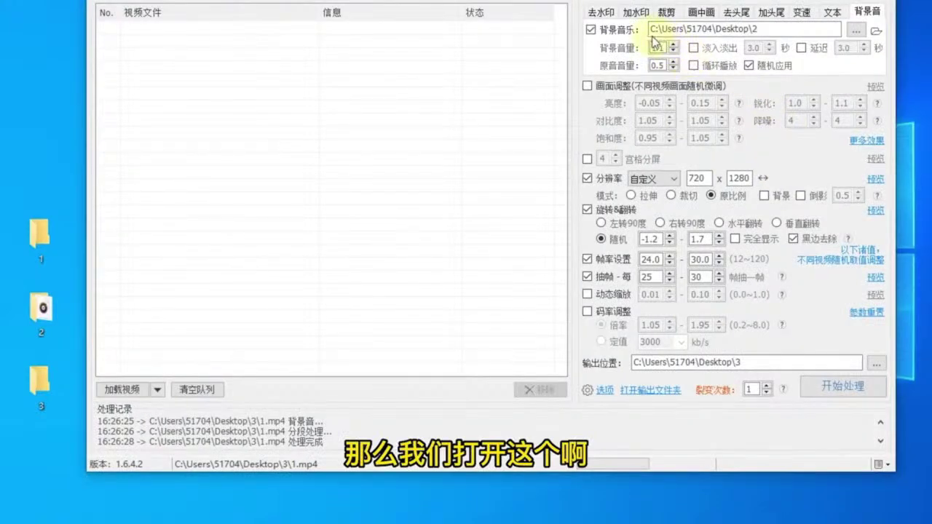
Step: Load all four iPhone 14 videos from 新建文件夹 (3) into the video queue
click(123, 390)
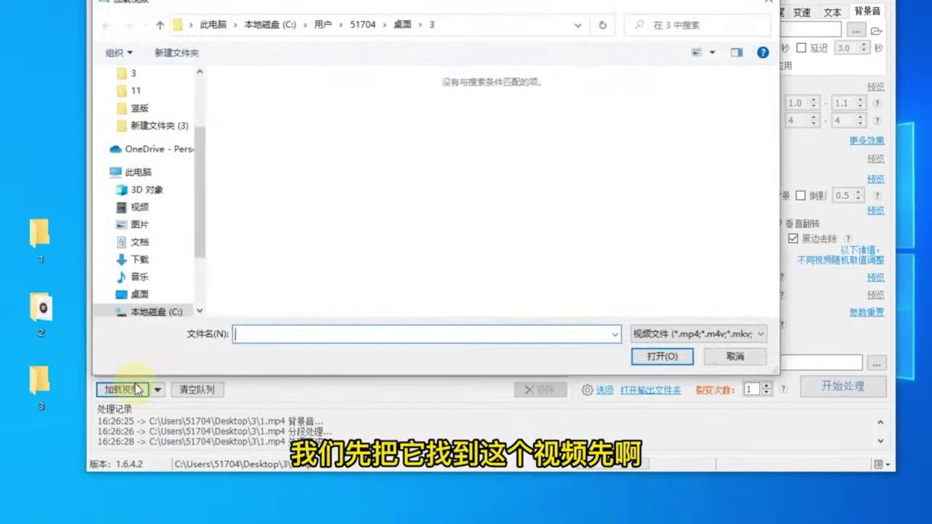
click(178, 126)
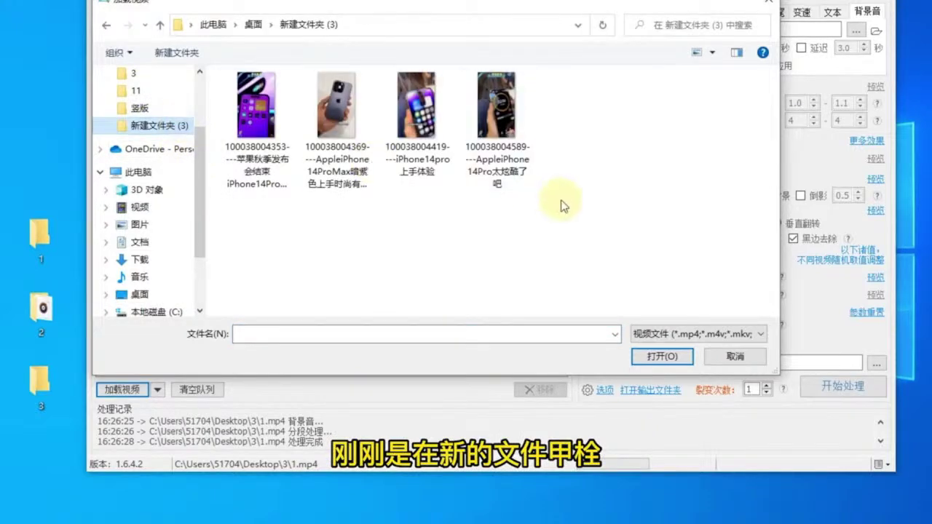
drag(561, 206, 212, 70)
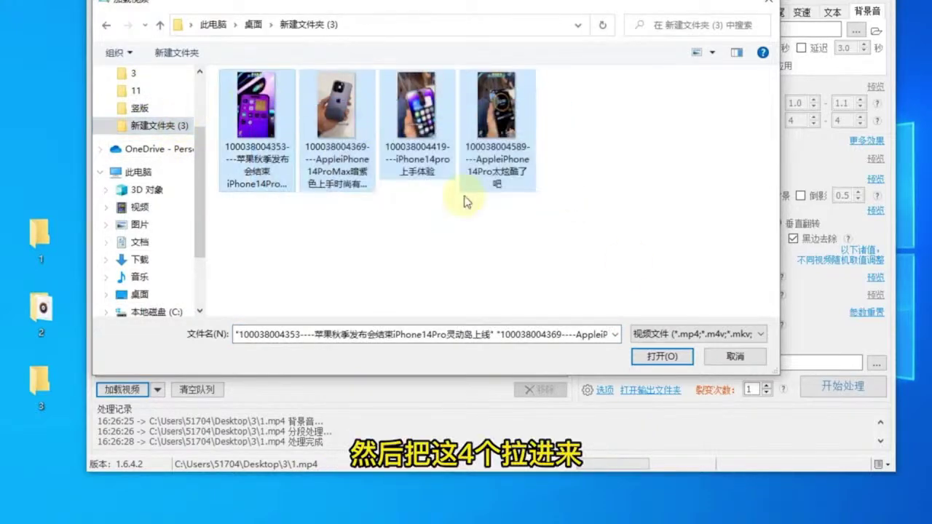
click(665, 356)
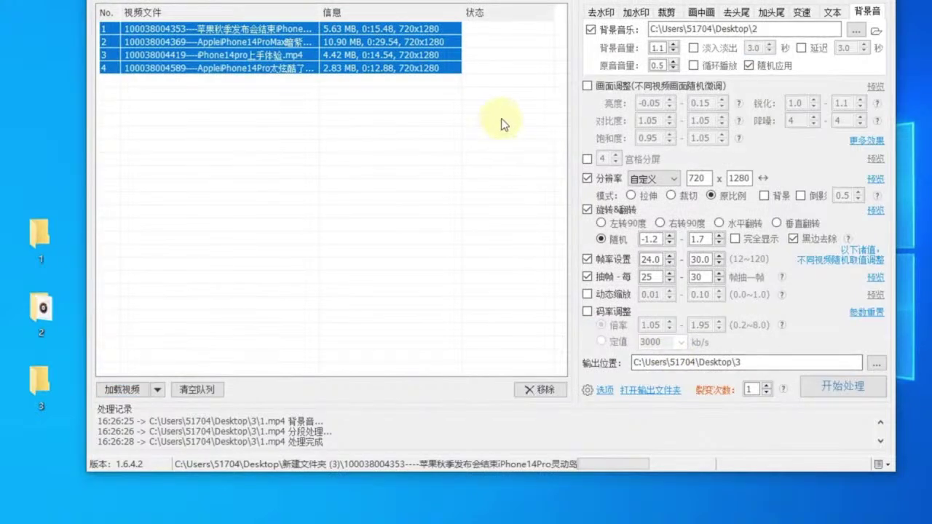
Step: Set the video output location to desktop folder 1
click(876, 362)
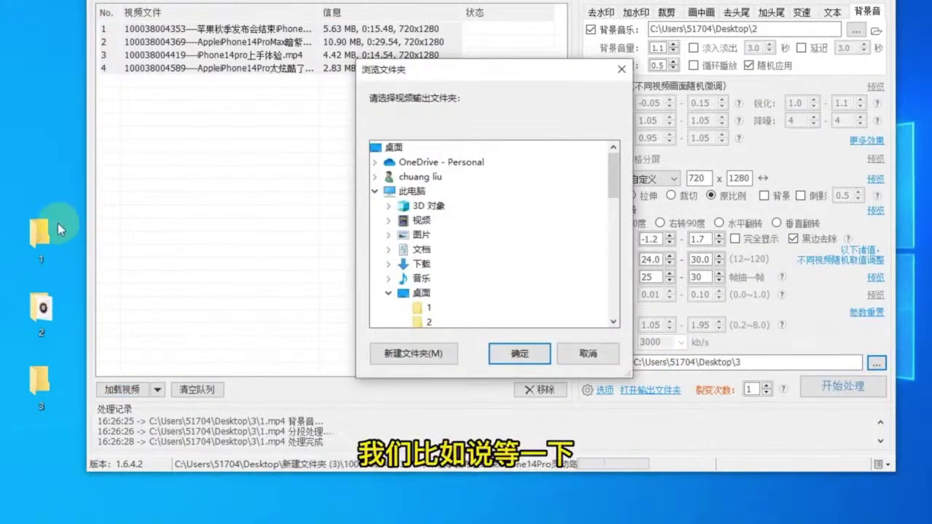
scroll(615, 167, down, 1)
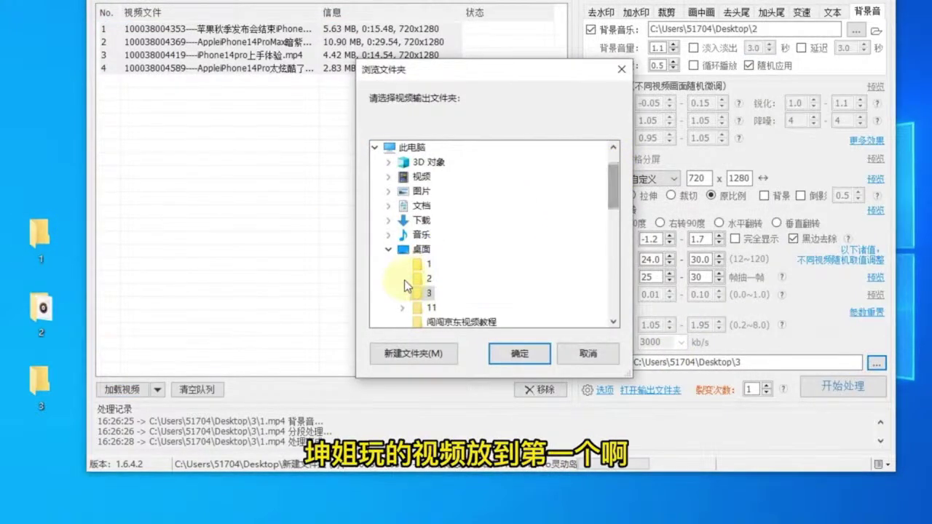
click(426, 264)
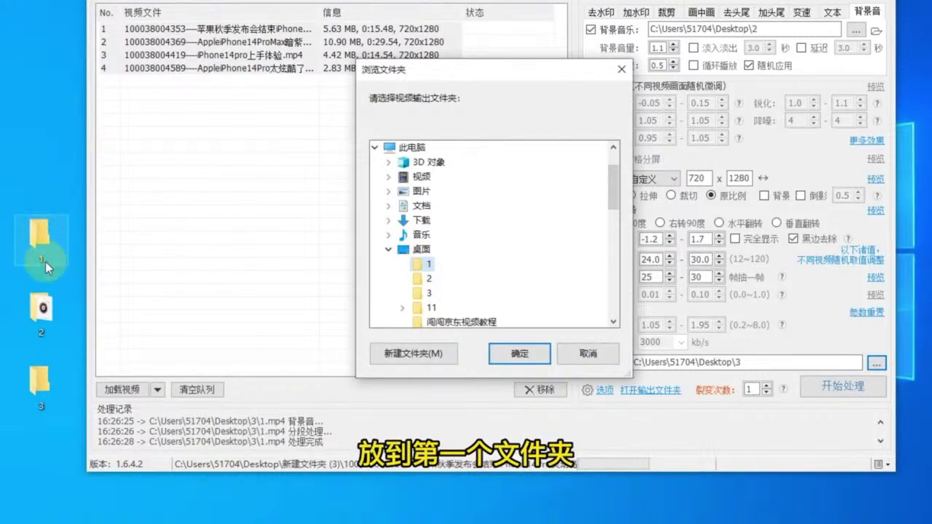
click(519, 353)
Step: Split all four queued videos evenly into 6-second clips with the audio removed, outputting each video's clips to a separate folder
drag(528, 279, 421, 50)
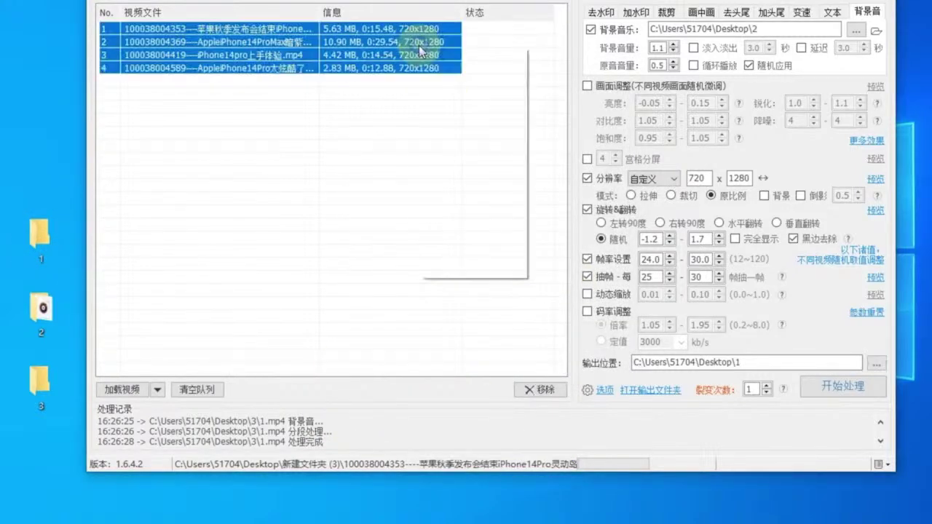
right_click(421, 50)
mouse_move(472, 124)
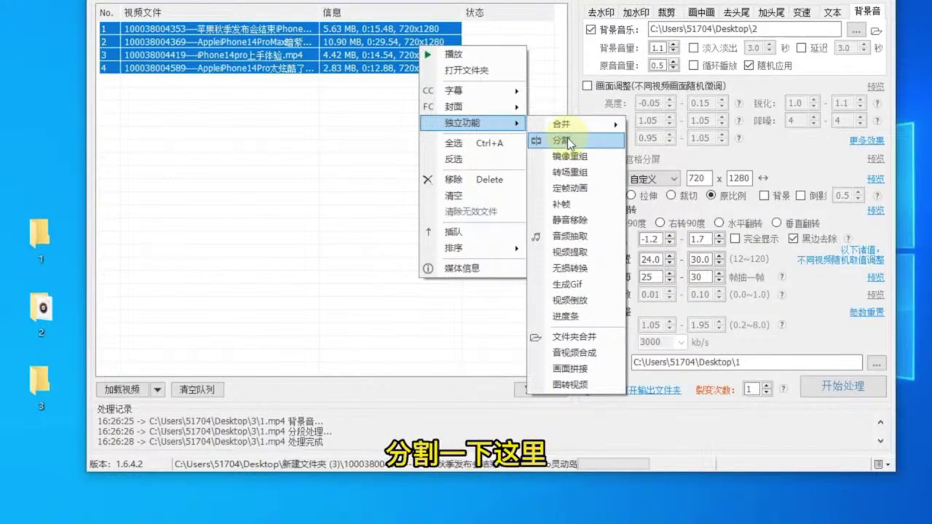
mouse_move(599, 125)
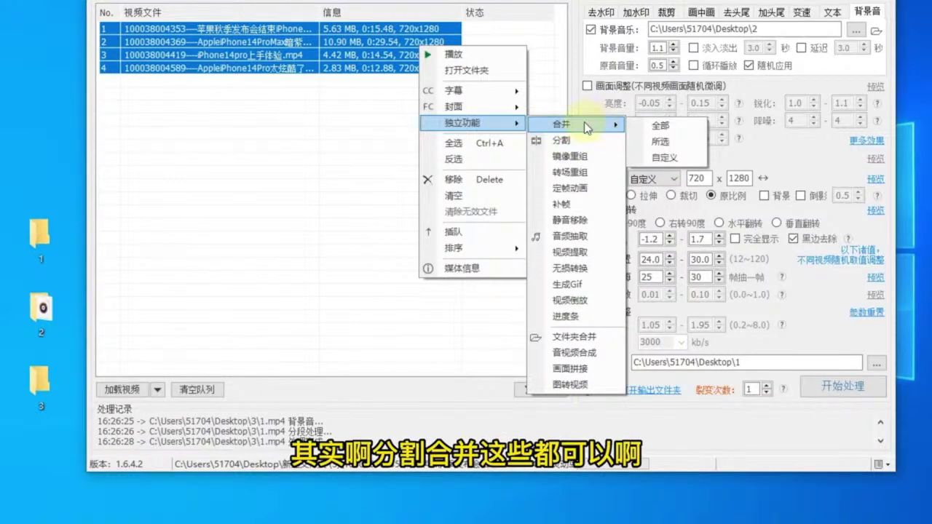
click(566, 139)
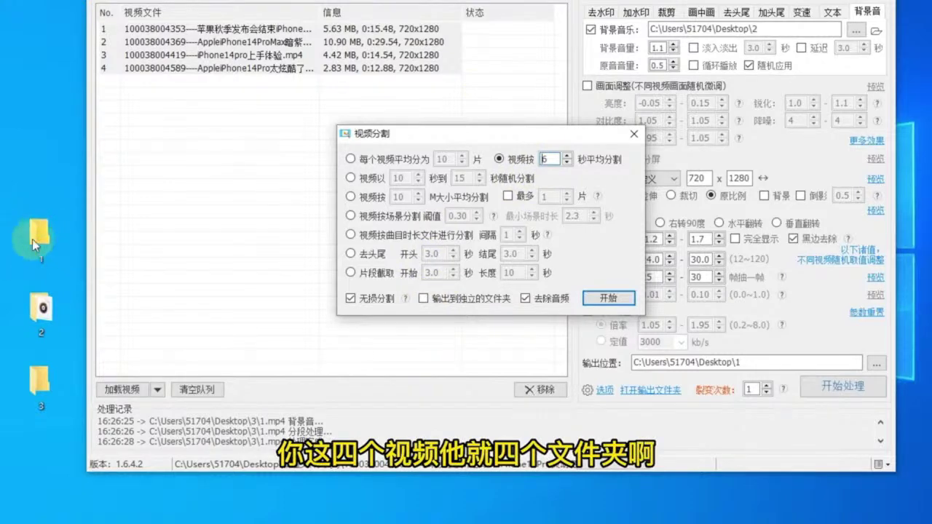
click(423, 298)
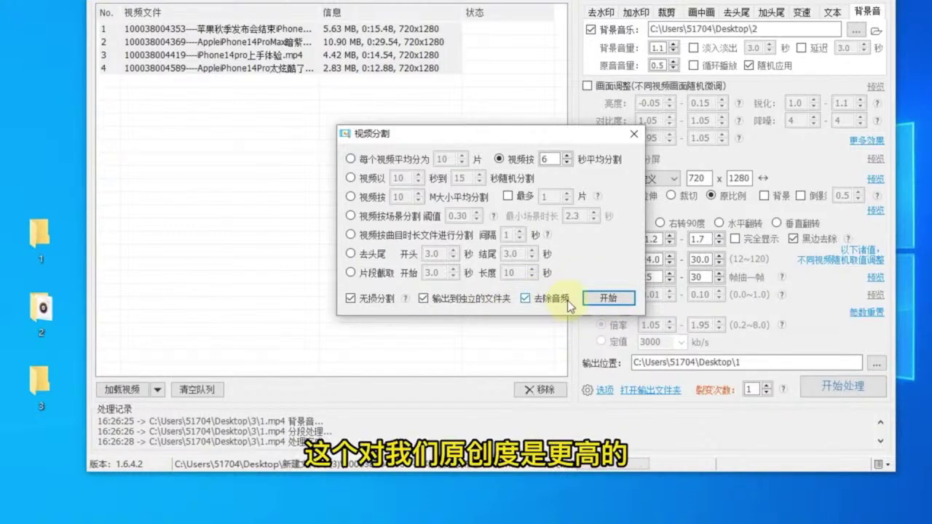
click(605, 300)
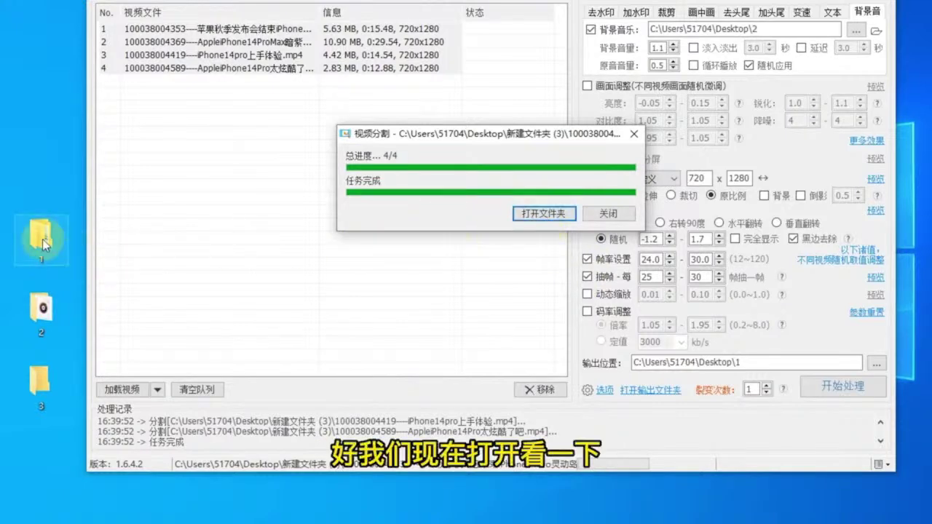
Step: Check the split clips in the per-video subfolders of desktop folder 1, then close the folder and the split dialog
click(541, 215)
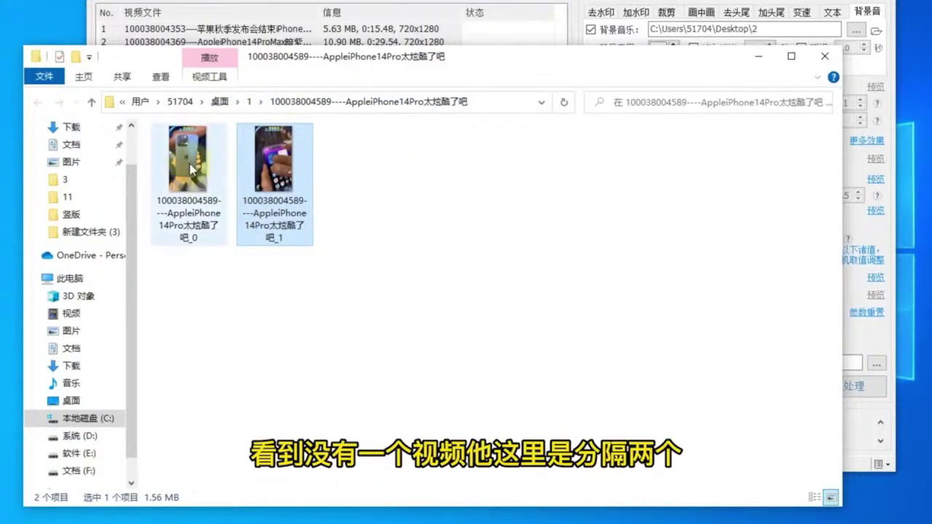
click(249, 102)
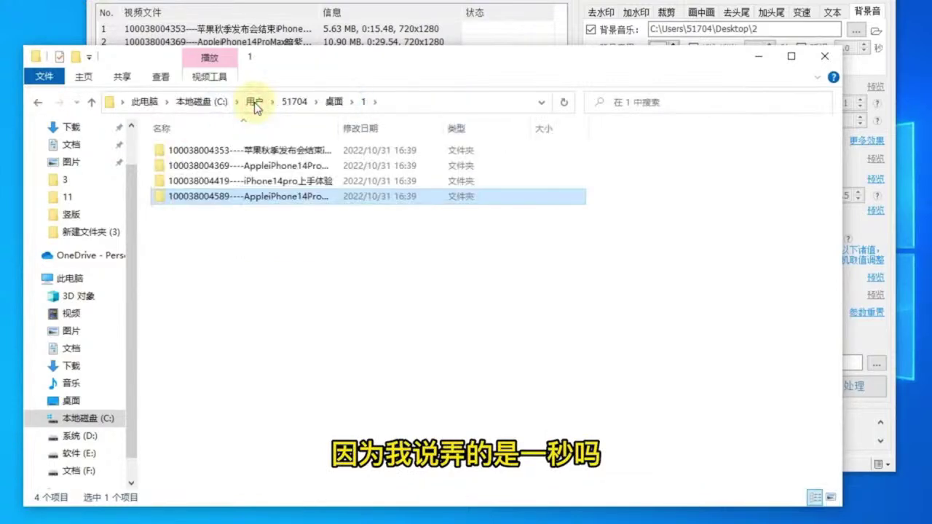
double_click(217, 151)
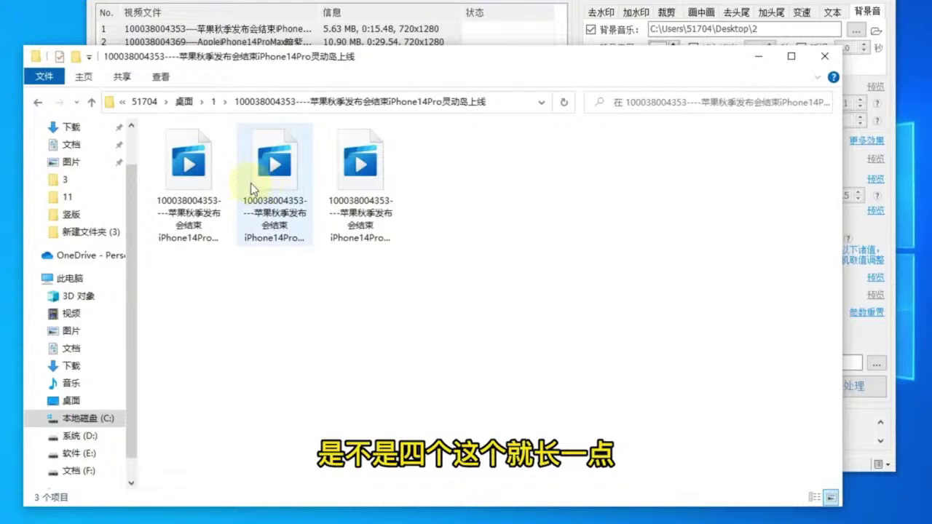
click(37, 102)
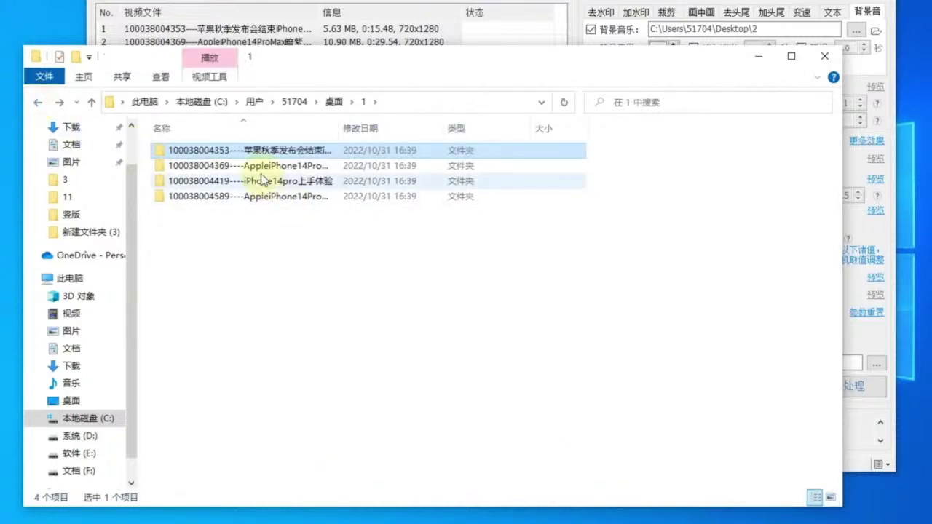
double_click(264, 181)
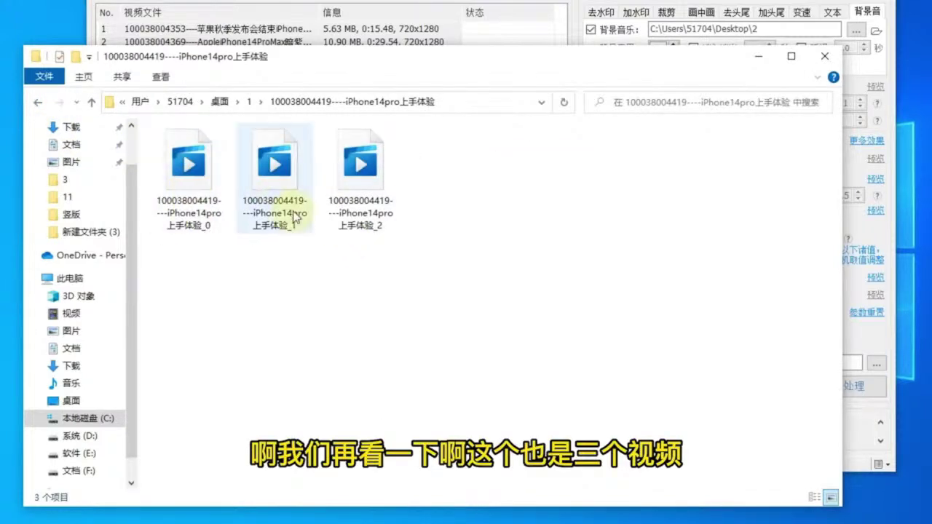
click(826, 57)
click(634, 135)
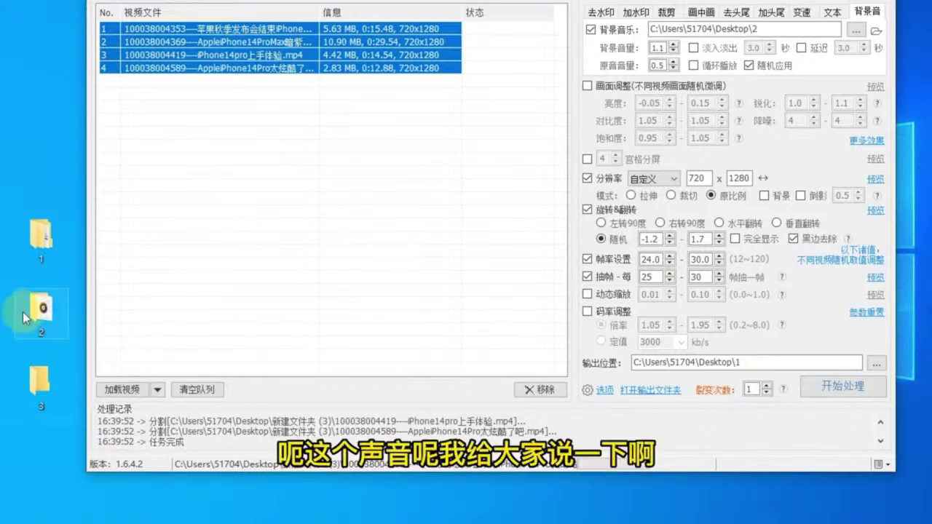
Step: Open the text-to-speech dubbing assistant in the watermark-removal mini program
click(389, 129)
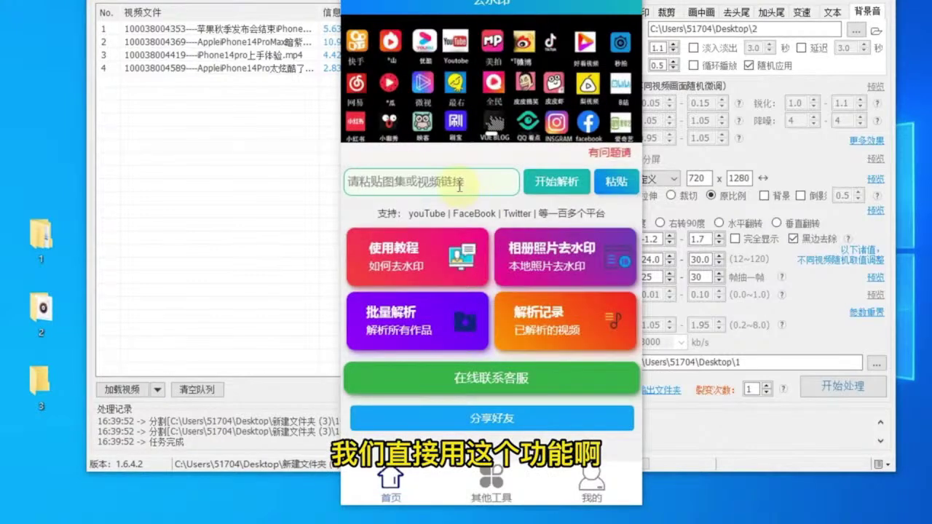
click(567, 322)
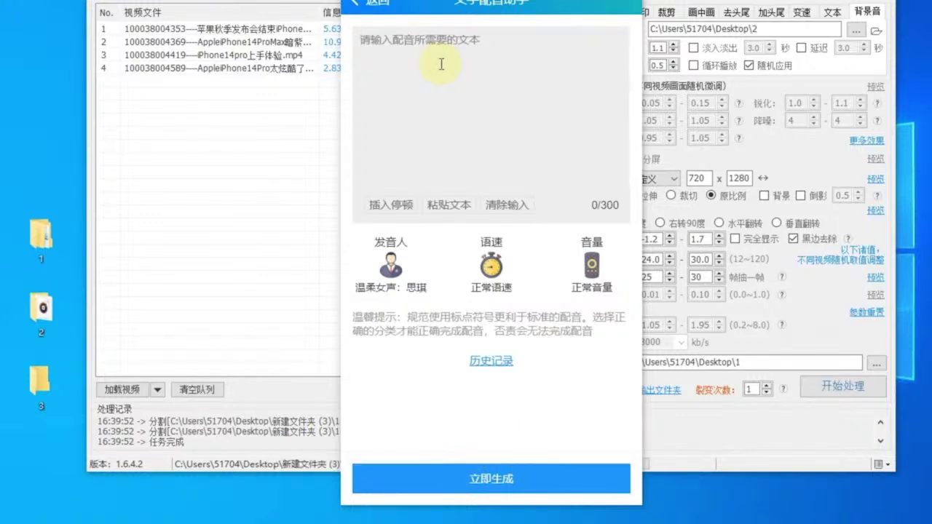
text(https://v-1313149027.cos.ap-nanjing.myqcloud.com/jiexi/audio/2ddbd509368fc6d5b26910de2fd8f5ea.mp3)
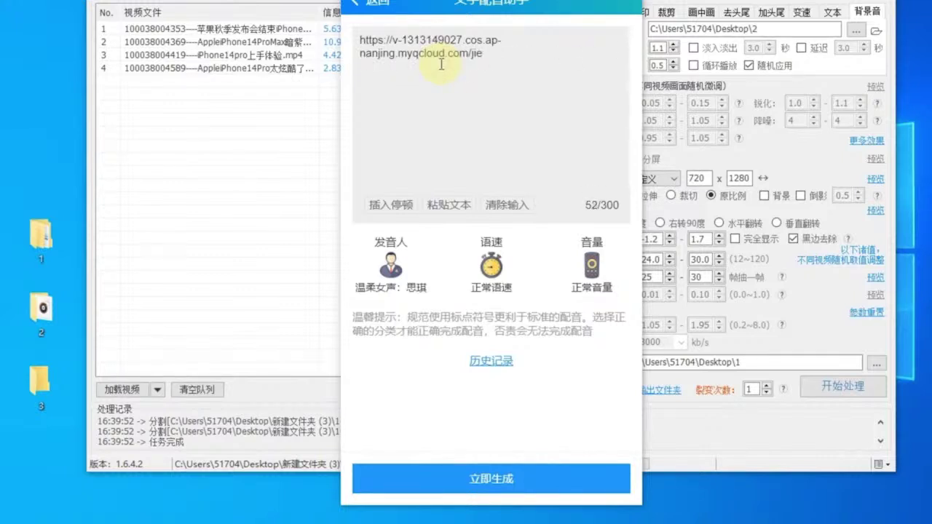
key(BackSpace)
key(BackSpace)
key(BackSpace)
key(BackSpace)
key(BackSpace)
key(BackSpace)
key(BackSpace)
key(BackSpace)
key(BackSpace)
key(BackSpace)
key(BackSpace)
key(BackSpace)
key(BackSpace)
key(BackSpace)
key(BackSpace)
key(BackSpace)
key(BackSpace)
key(BackSpace)
key(BackSpace)
key(BackSpace)
key(BackSpace)
key(BackSpace)
key(BackSpace)
key(BackSpace)
key(BackSpace)
key(BackSpace)
key(BackSpace)
key(BackSpace)
key(BackSpace)
key(BackSpace)
key(BackSpace)
key(BackSpace)
key(BackSpace)
key(BackSpace)
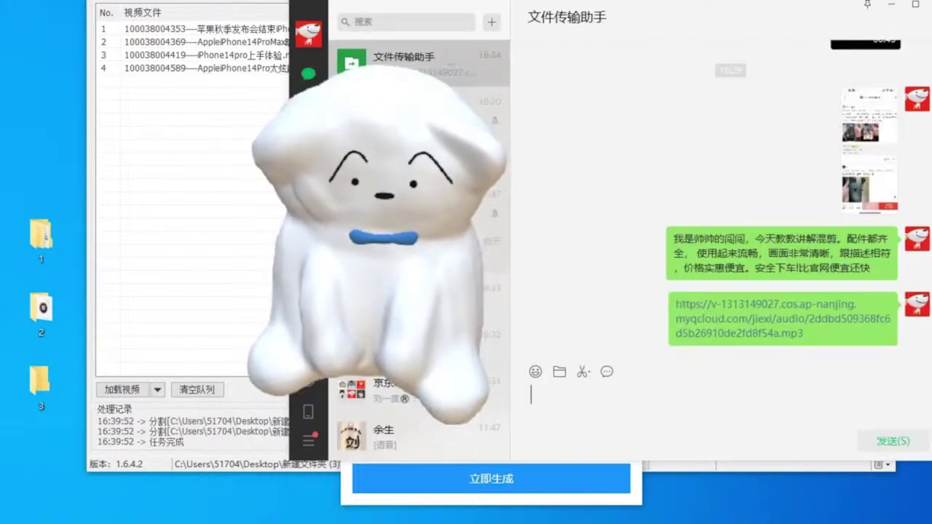
Step: Copy the product voiceover script from the WeChat 文件传输助手 chat and paste it into the dubbing assistant's text field
key(ctrl+alt+w)
right_click(749, 252)
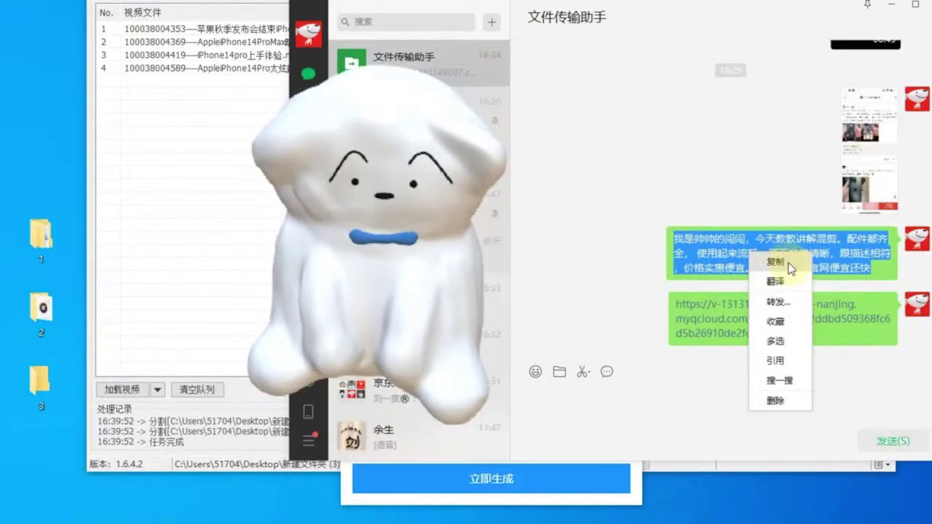
click(791, 269)
click(892, 6)
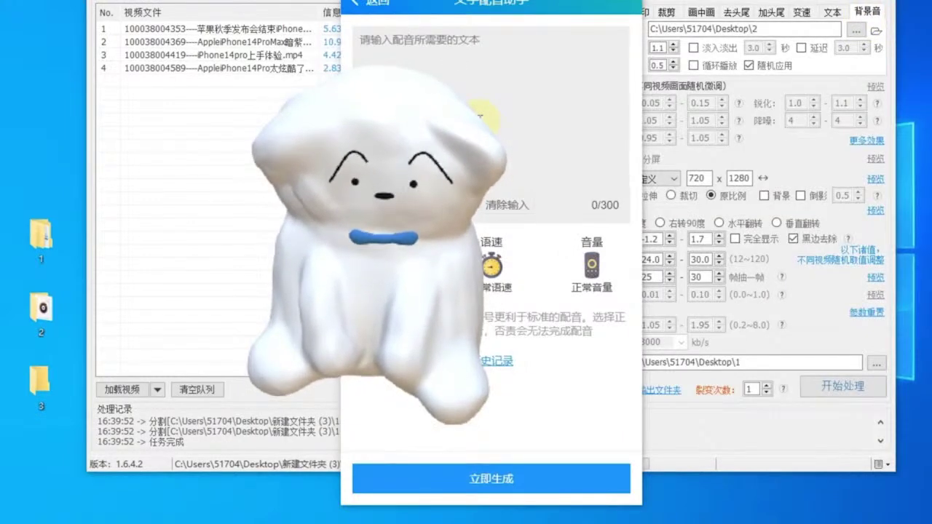
key(ctrl+v)
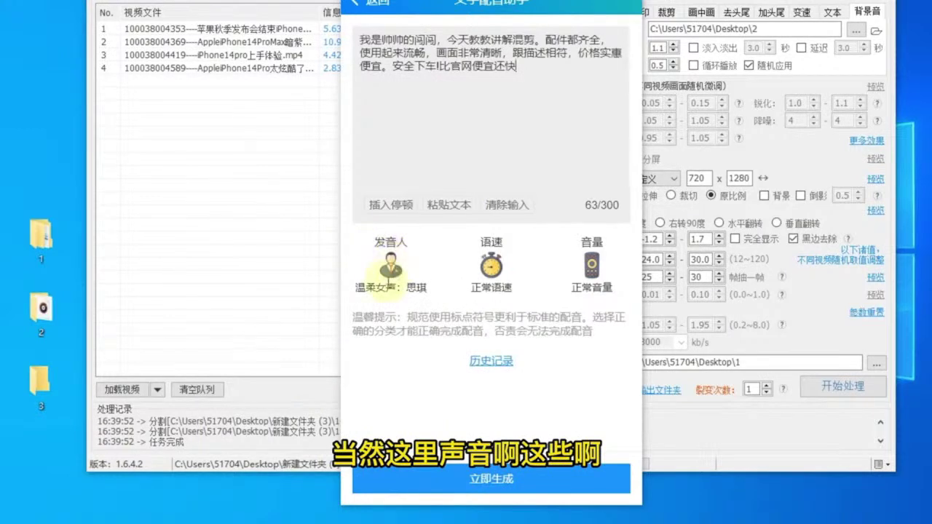
Step: Set the voiceover volume to 增大音量, generate the dubbing and play it back
click(593, 263)
click(506, 232)
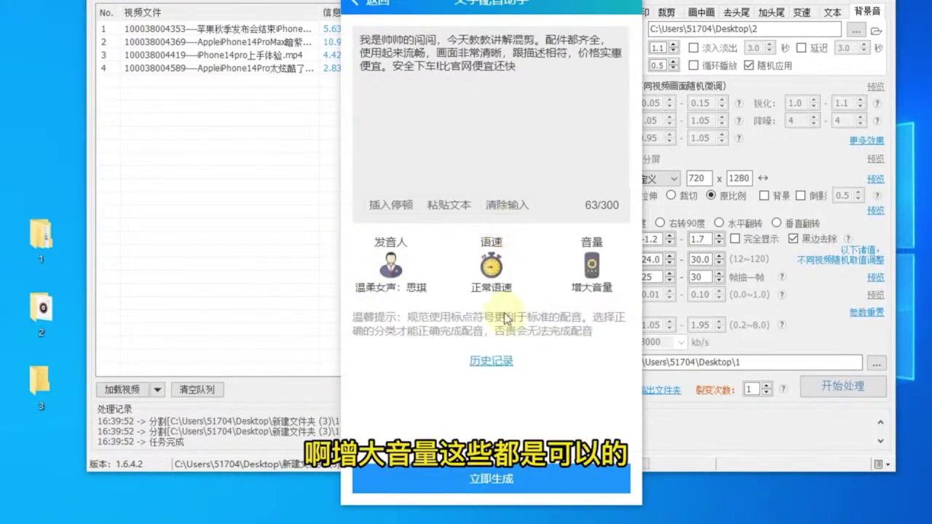
click(506, 477)
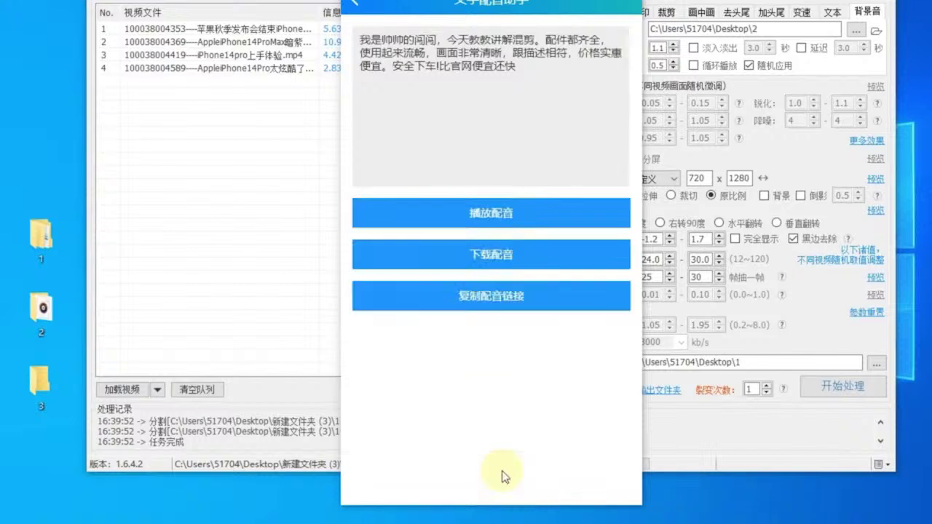
click(503, 215)
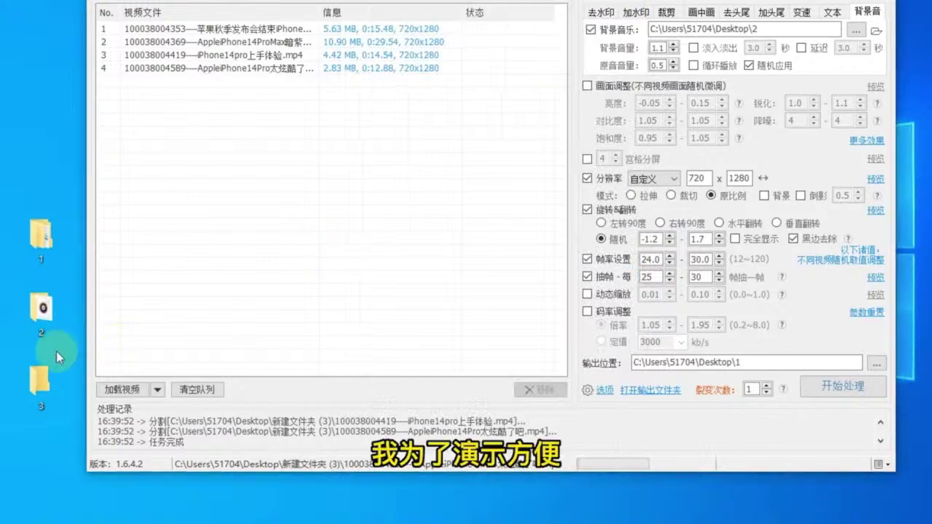
Step: Check the downloaded audio file in desktop folder 2 and the split-clip subfolders in desktop folder 1
double_click(41, 306)
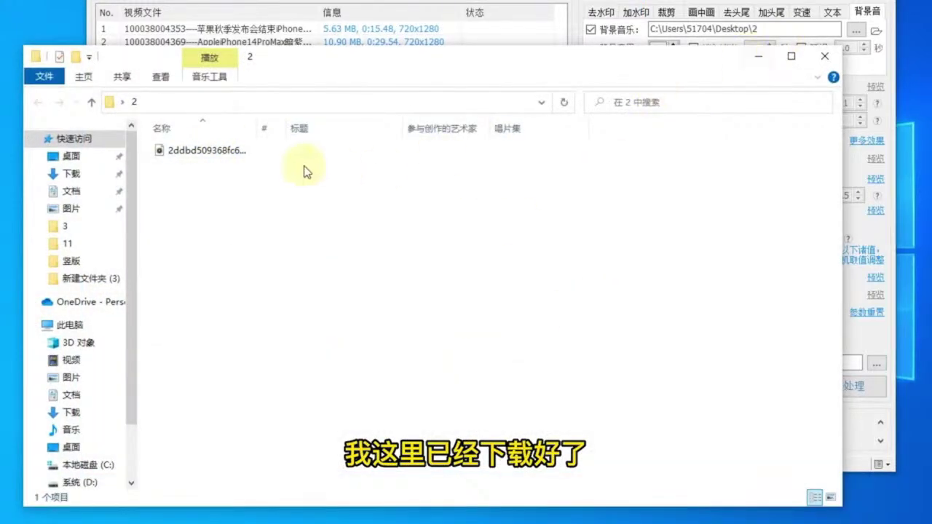
click(824, 58)
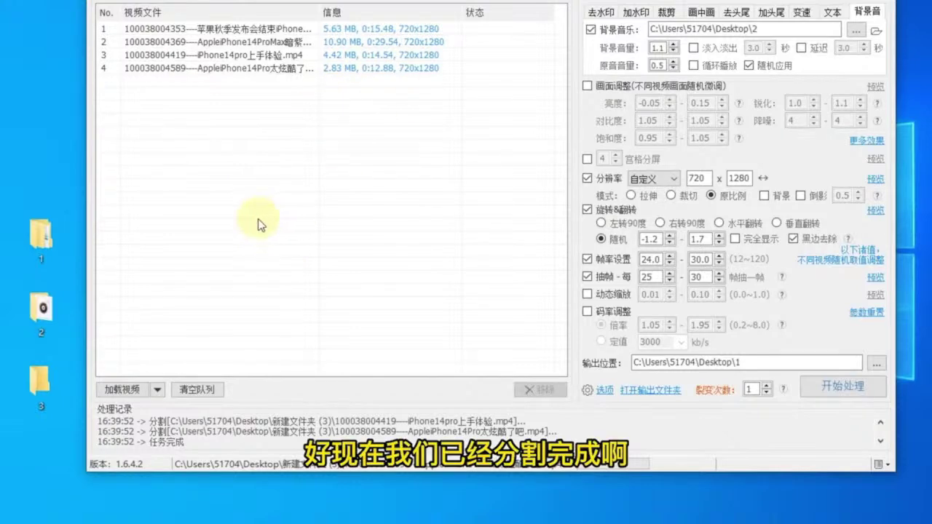
double_click(30, 240)
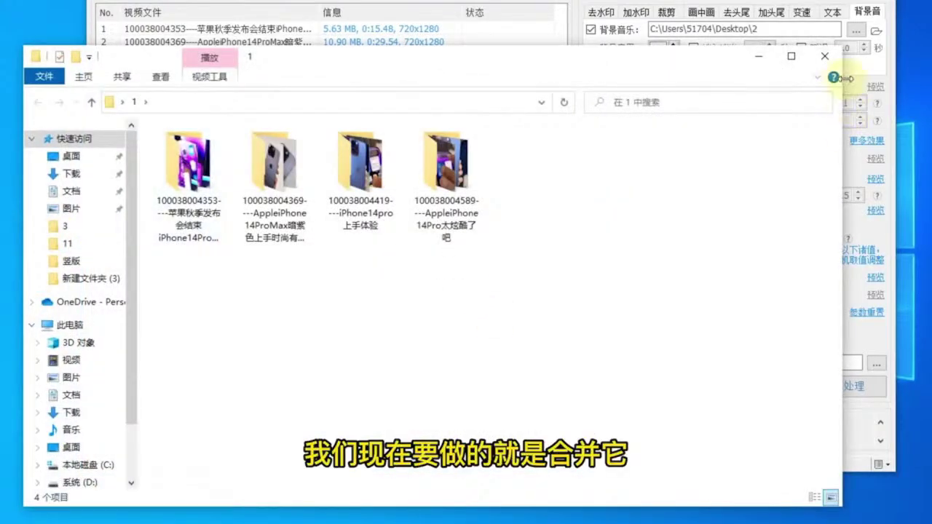
Step: Close the folder 1 window and set the video output location to desktop folder 2
click(832, 64)
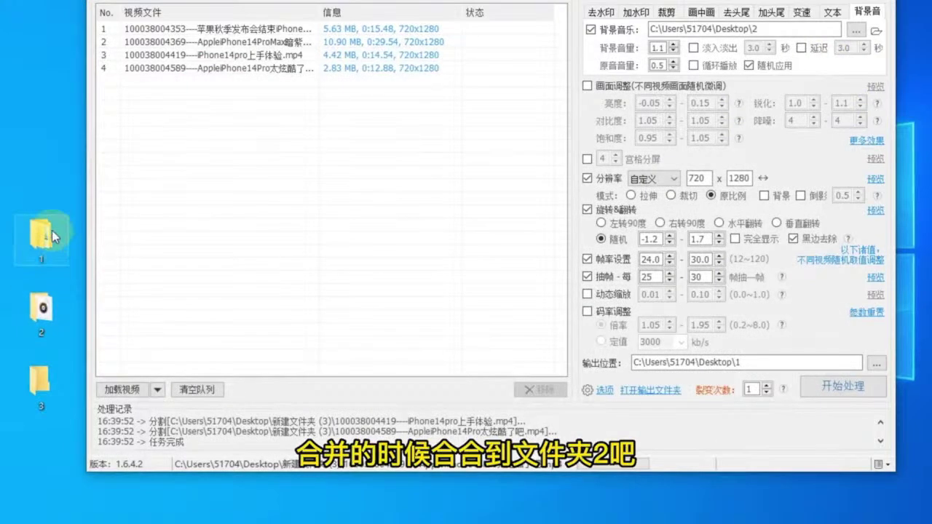
click(877, 365)
click(429, 322)
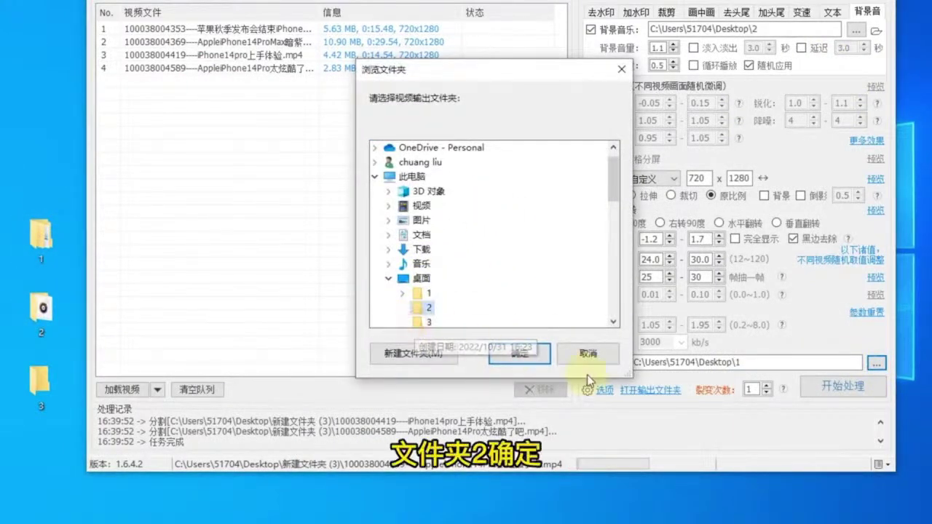
click(519, 354)
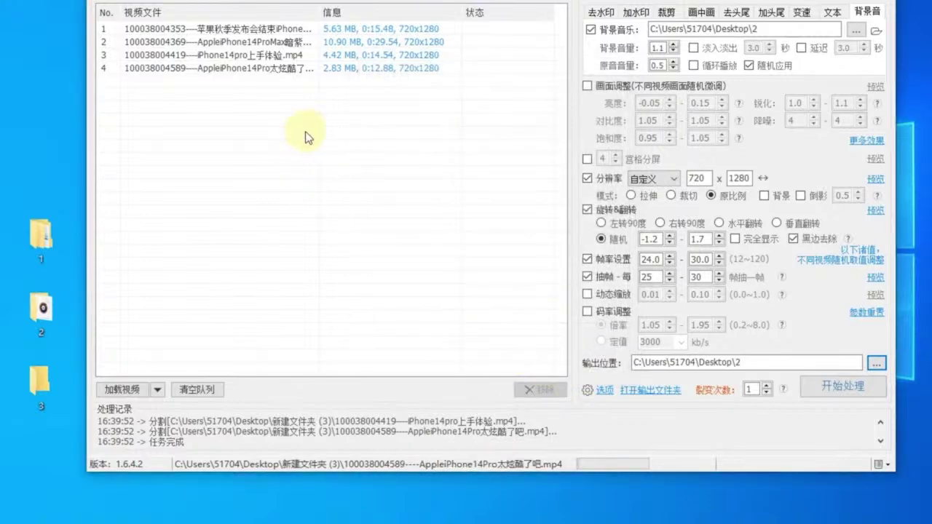
Step: Clear all the original videos from the processing queue
click(196, 389)
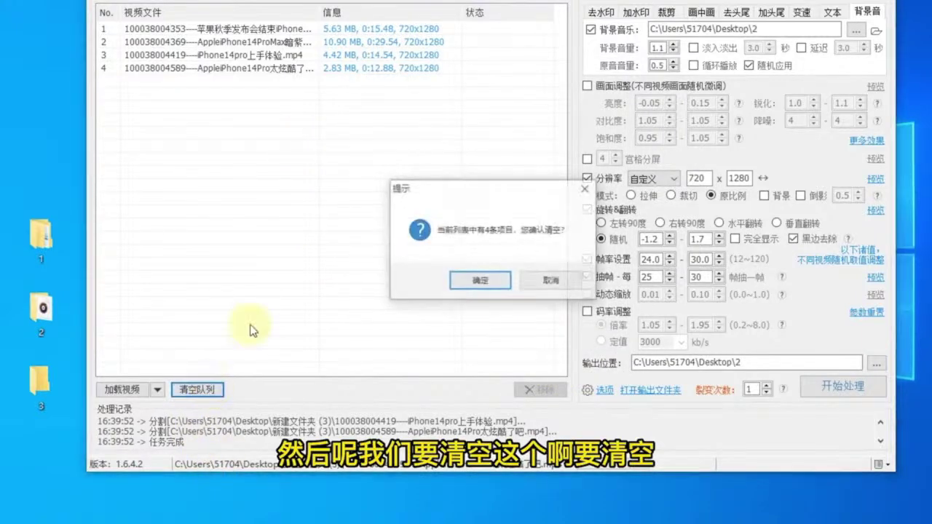
click(481, 282)
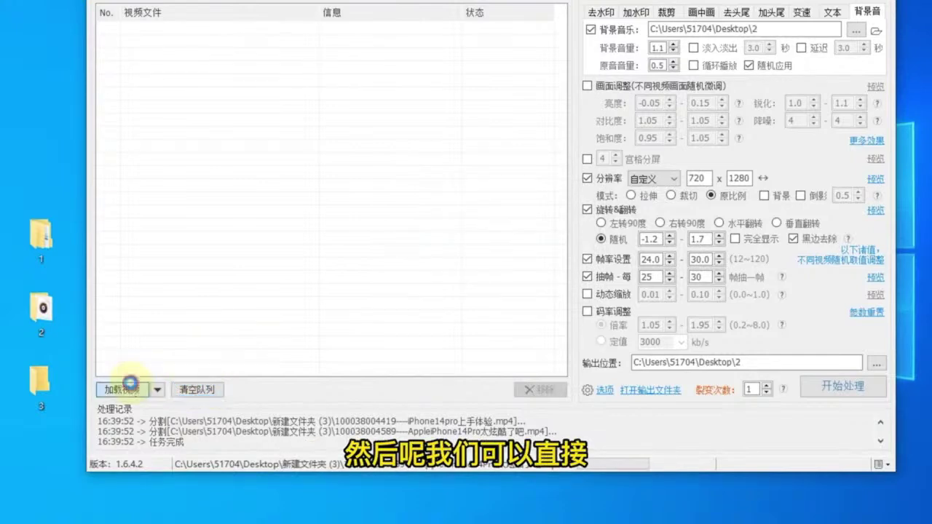
click(130, 383)
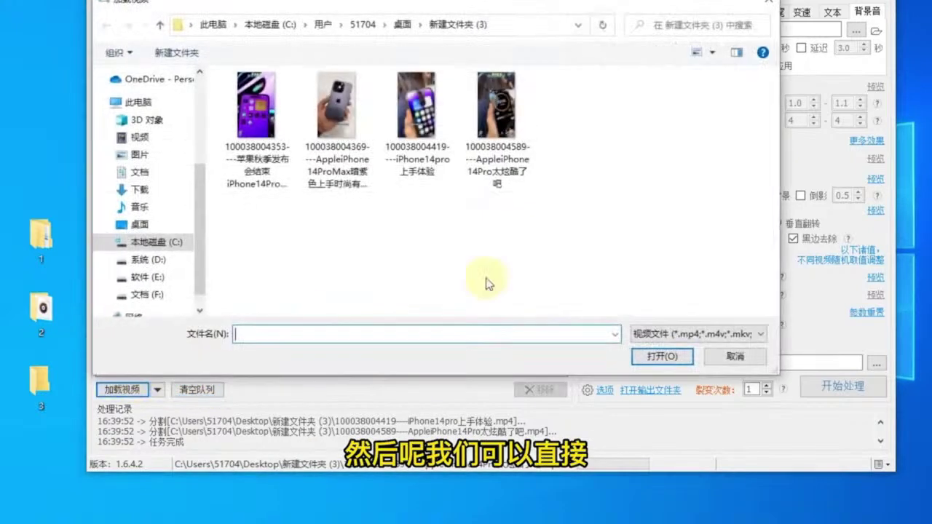
click(765, 9)
Step: Set up a folder merge with desktop folder 1 as source and 每个文件夹抽取一个视频组合 as the merge method
right_click(365, 152)
click(425, 159)
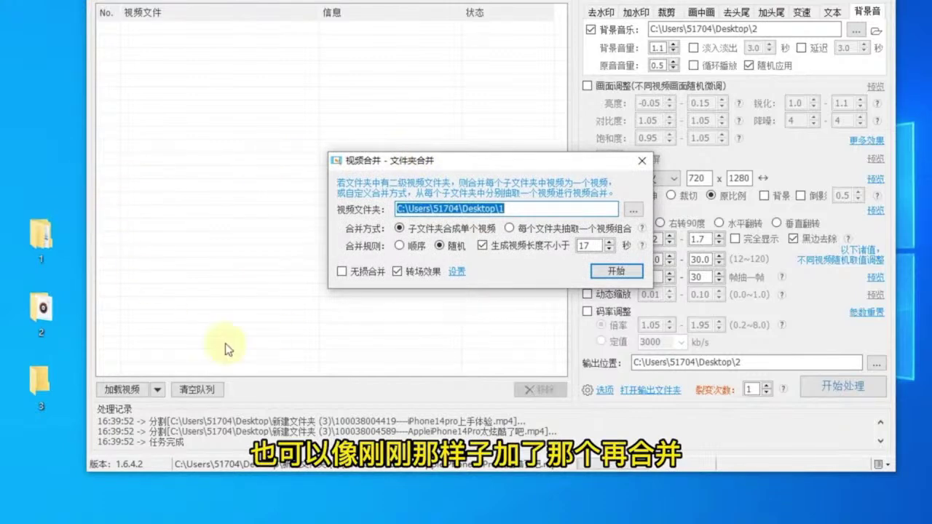
click(634, 210)
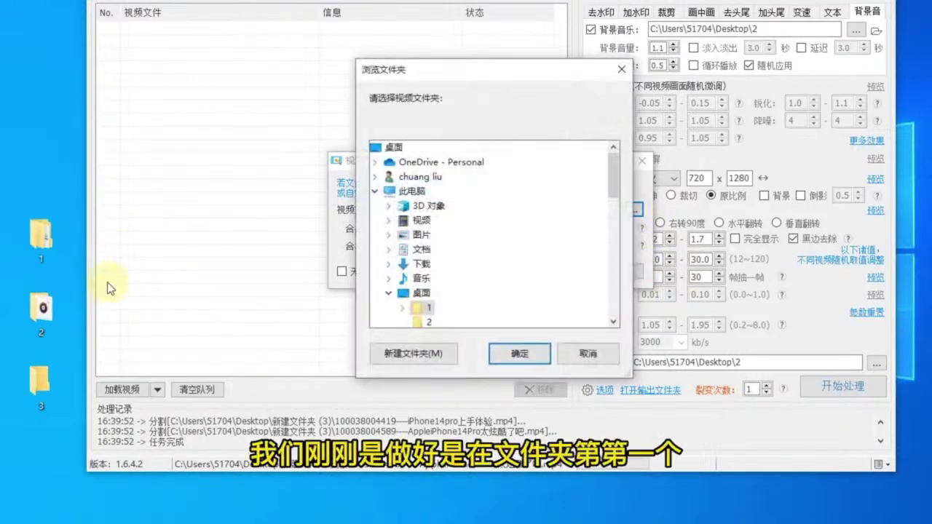
double_click(415, 307)
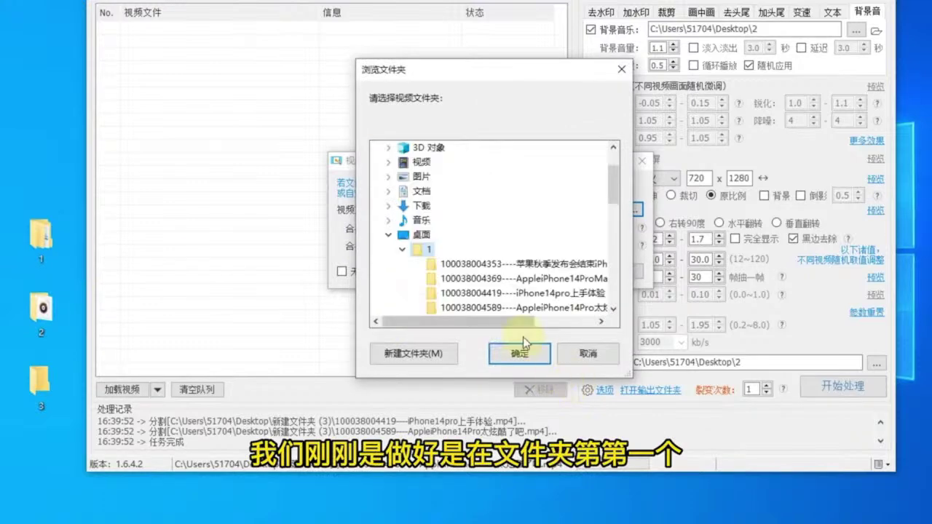
click(520, 356)
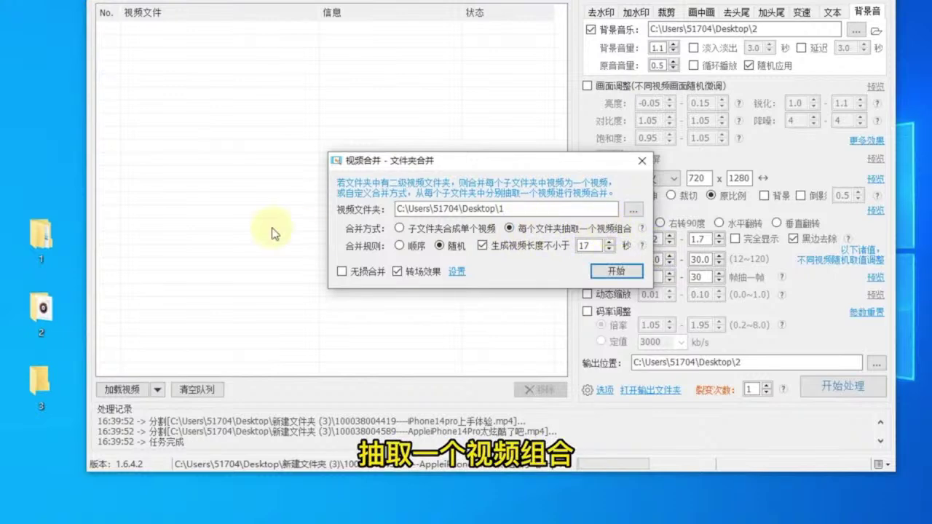
double_click(50, 230)
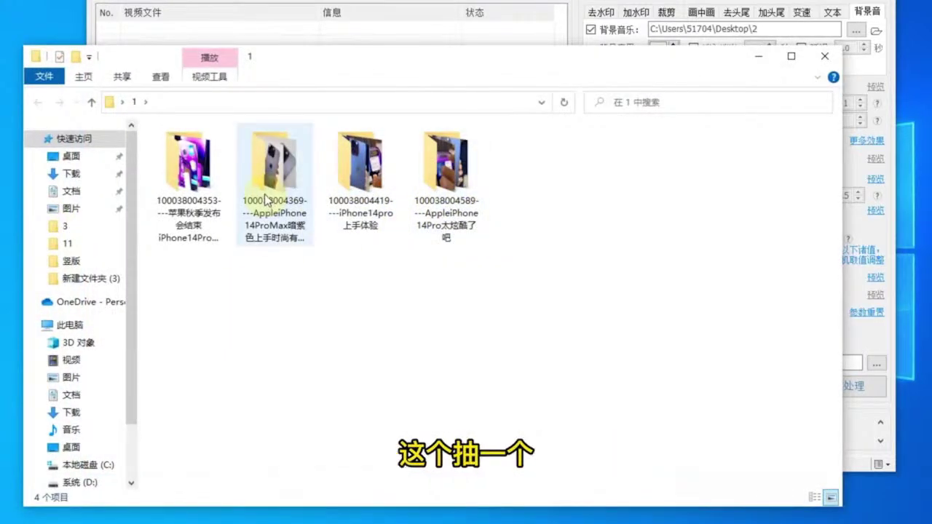
click(824, 56)
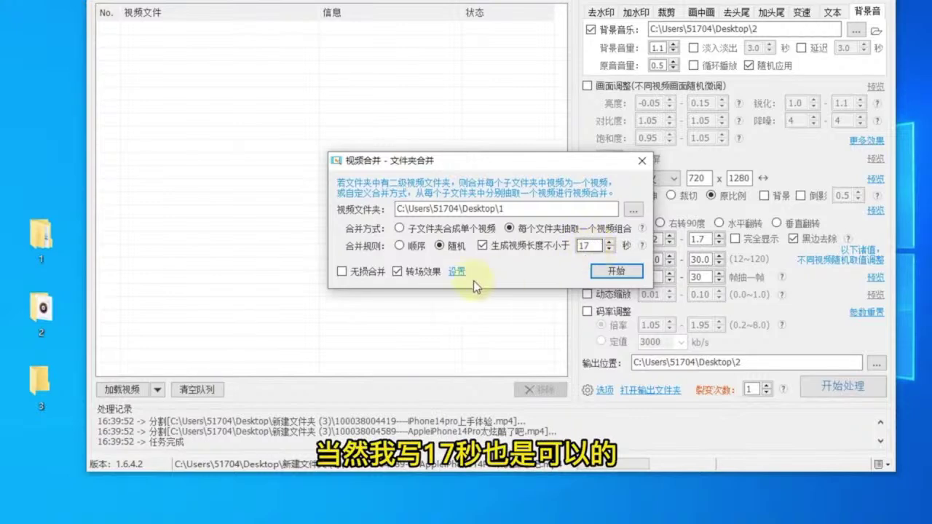
Step: Preview the 横向打开 and 平滑向左 effects in the merge's transition settings
mouse_move(399, 277)
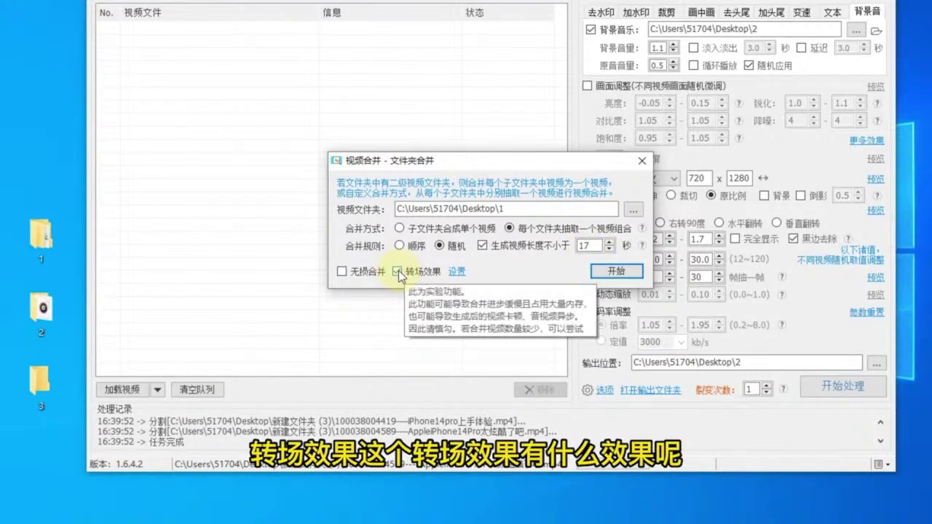
click(456, 271)
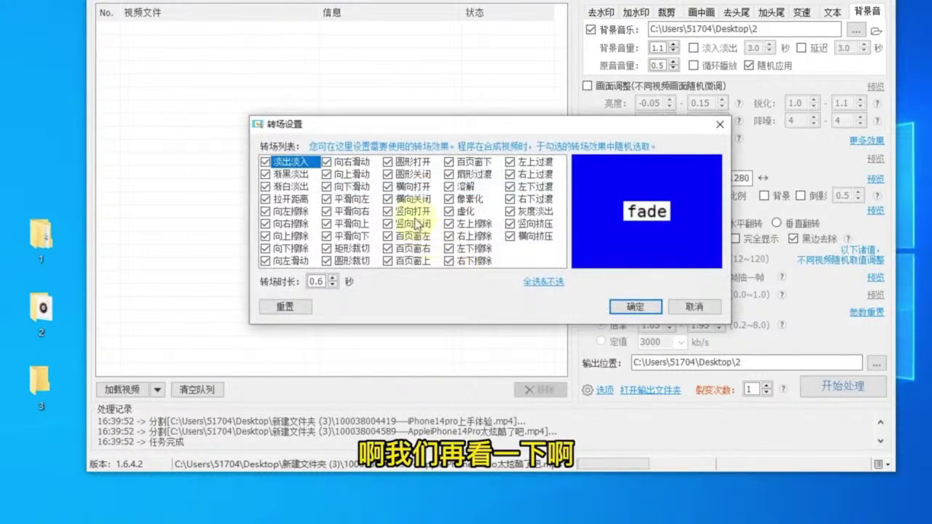
click(413, 188)
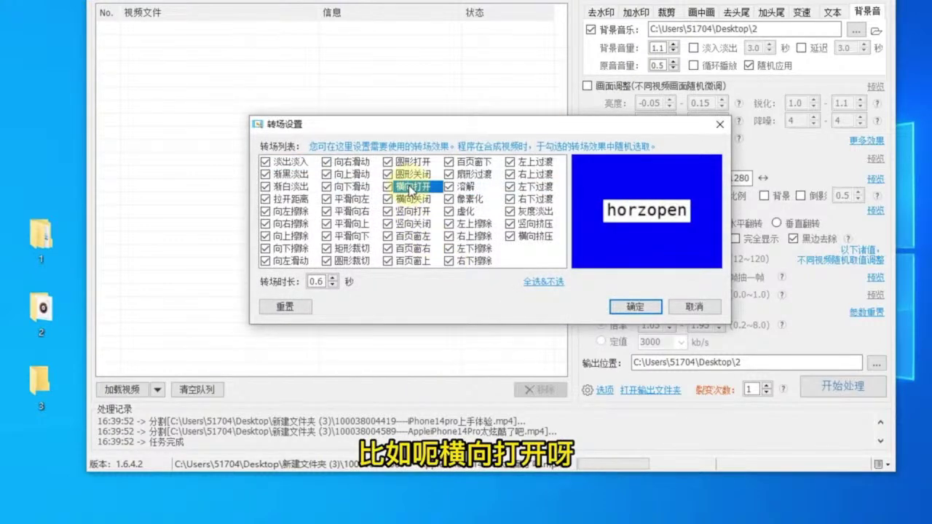
click(352, 200)
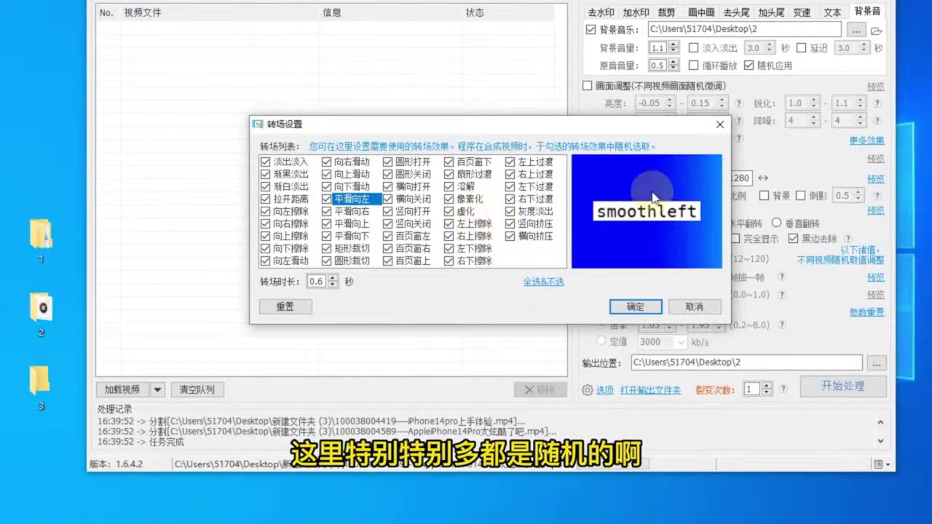
click(635, 307)
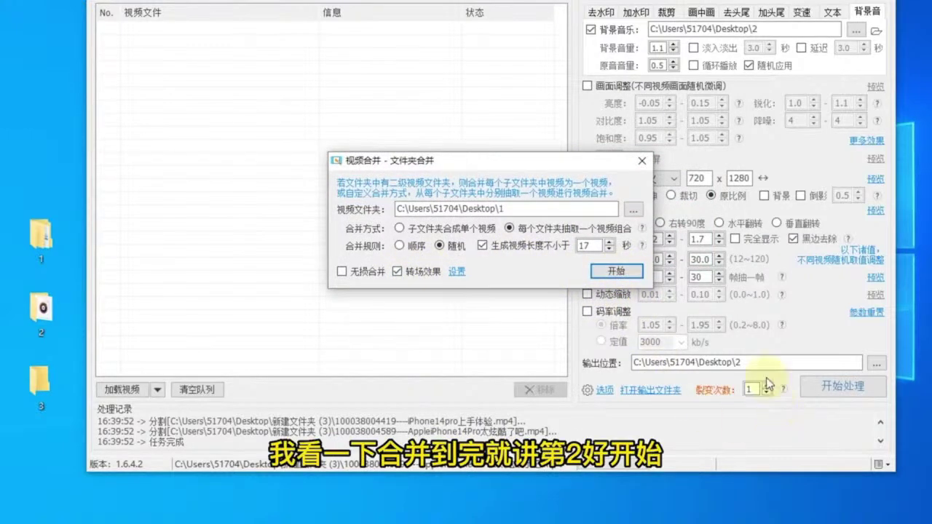
Step: Run the folder merge and close its dialog once processing is complete
click(618, 272)
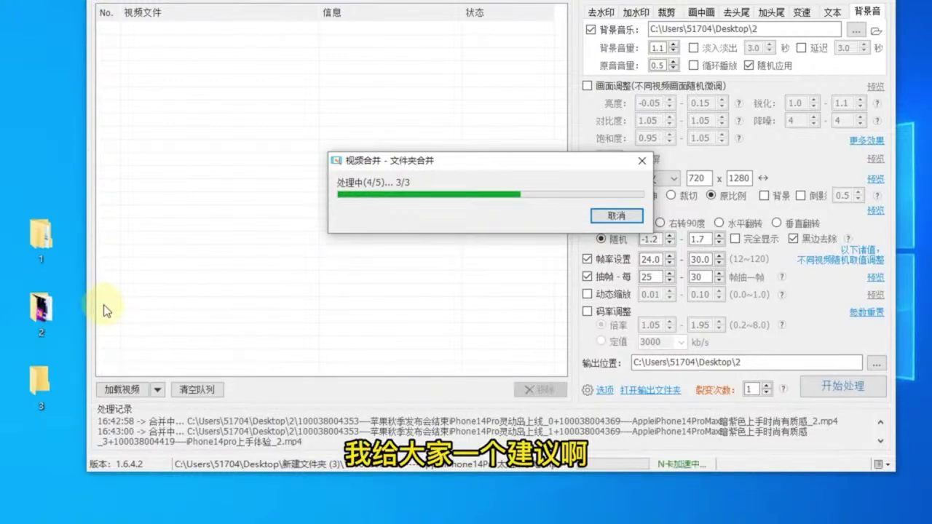
double_click(41, 233)
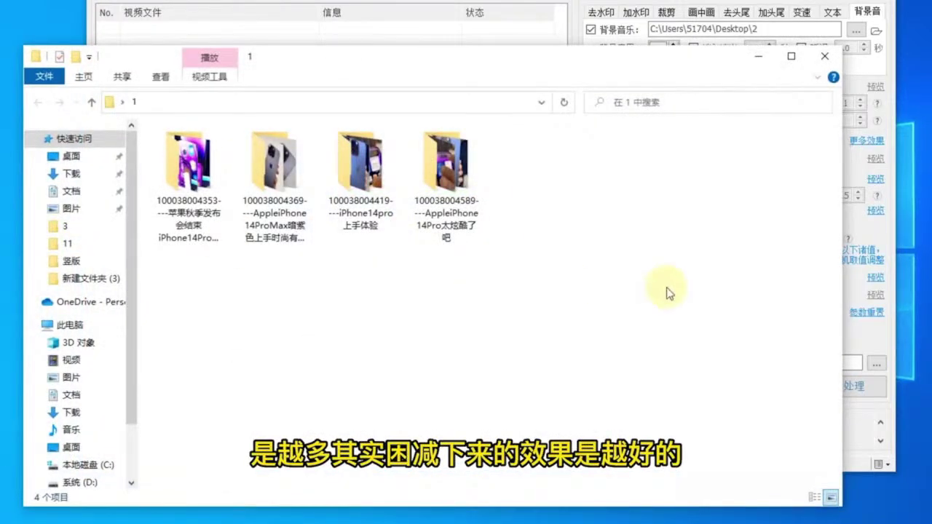
click(824, 58)
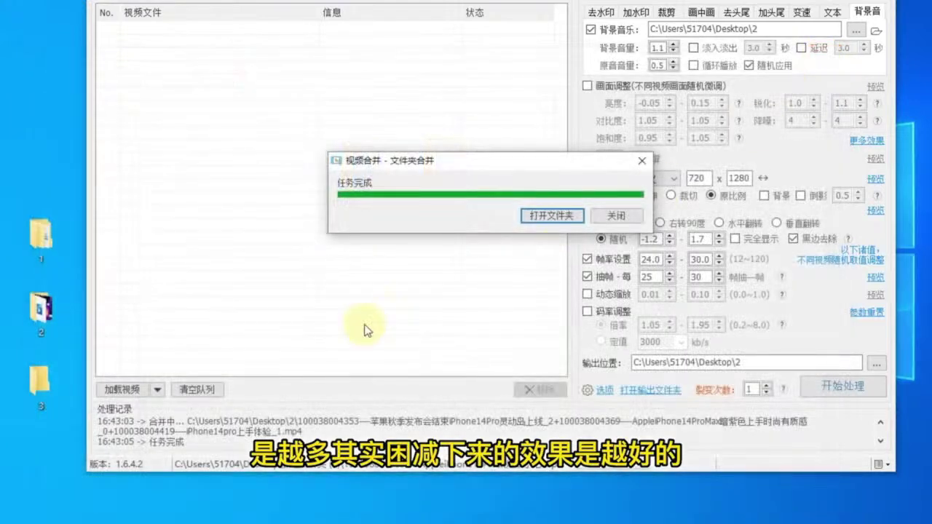
click(641, 162)
Step: Play two of the merged videos in desktop folder 2 and look over the split-clip subfolders in desktop folder 1
double_click(40, 307)
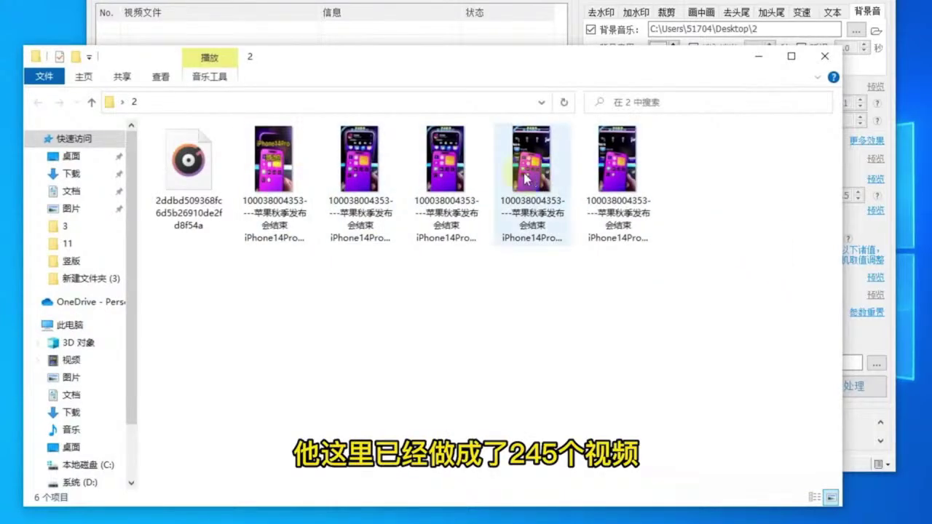
double_click(275, 171)
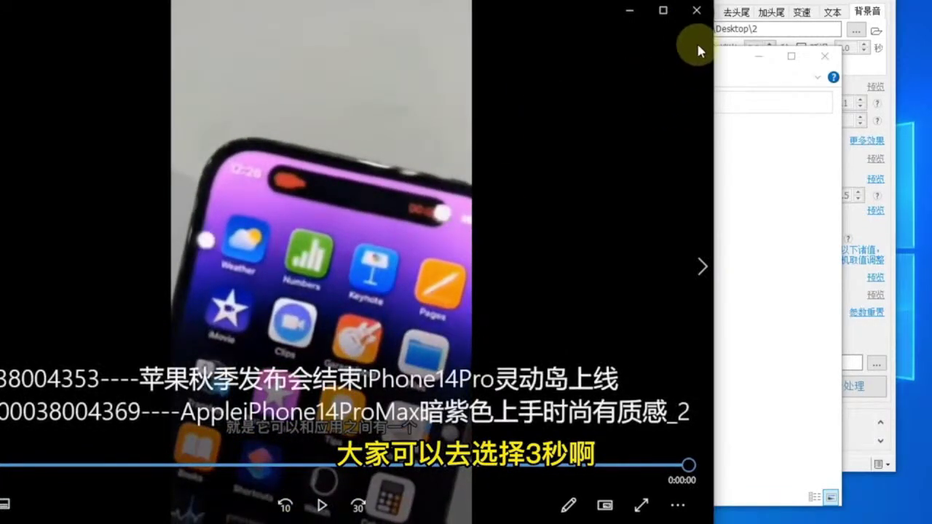
click(692, 10)
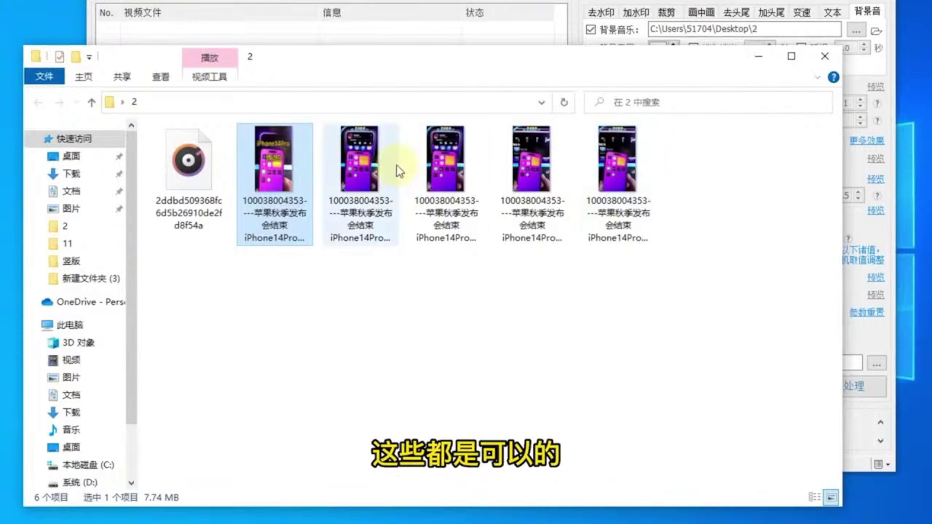
double_click(477, 166)
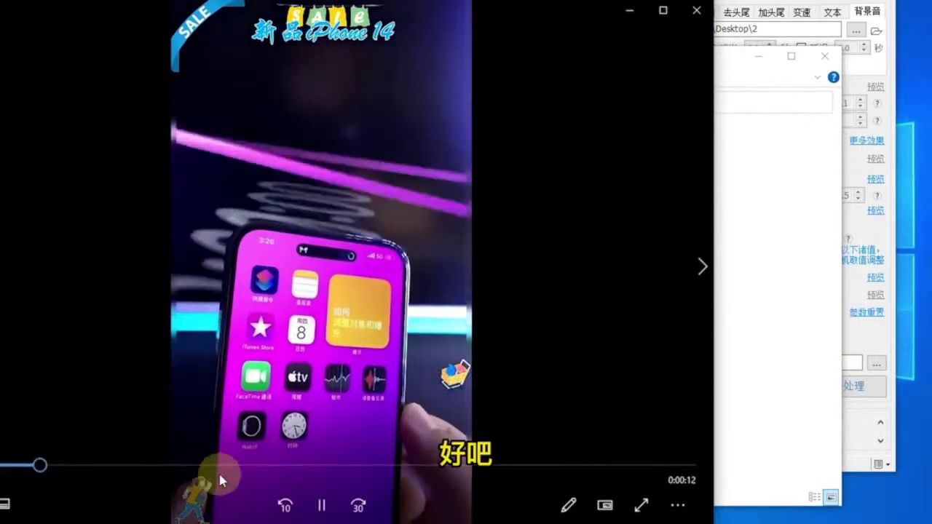
drag(218, 471, 397, 473)
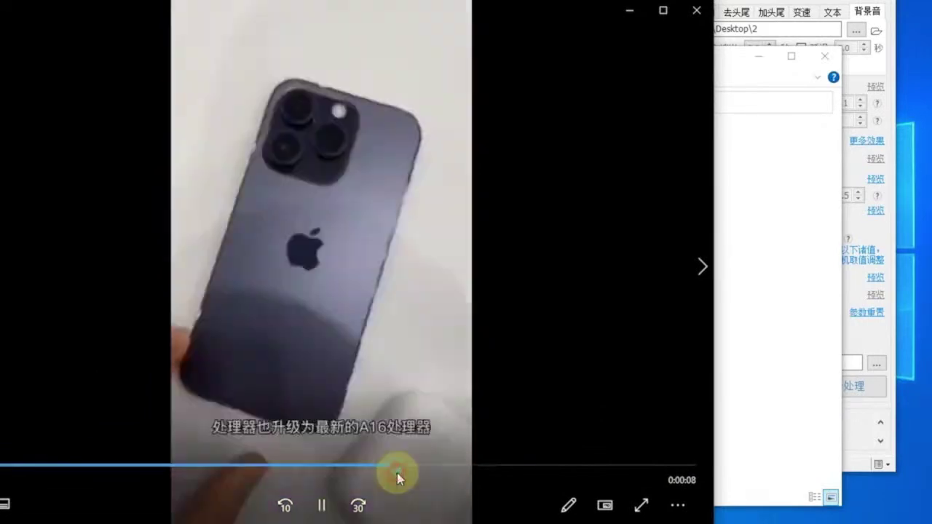
click(697, 10)
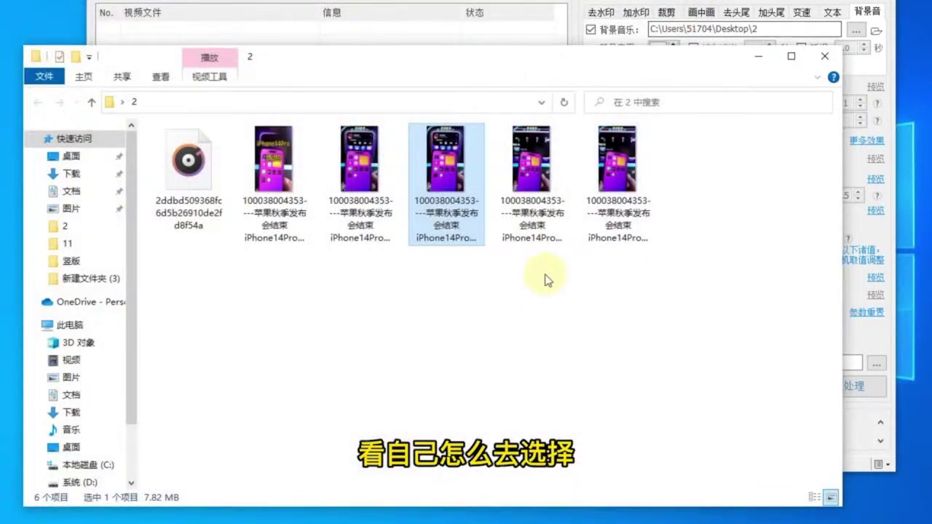
click(825, 57)
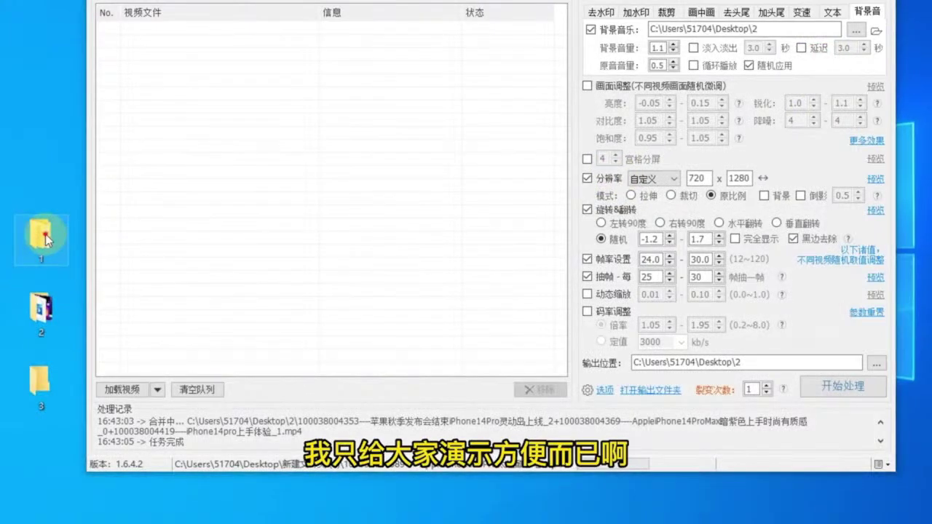
double_click(62, 241)
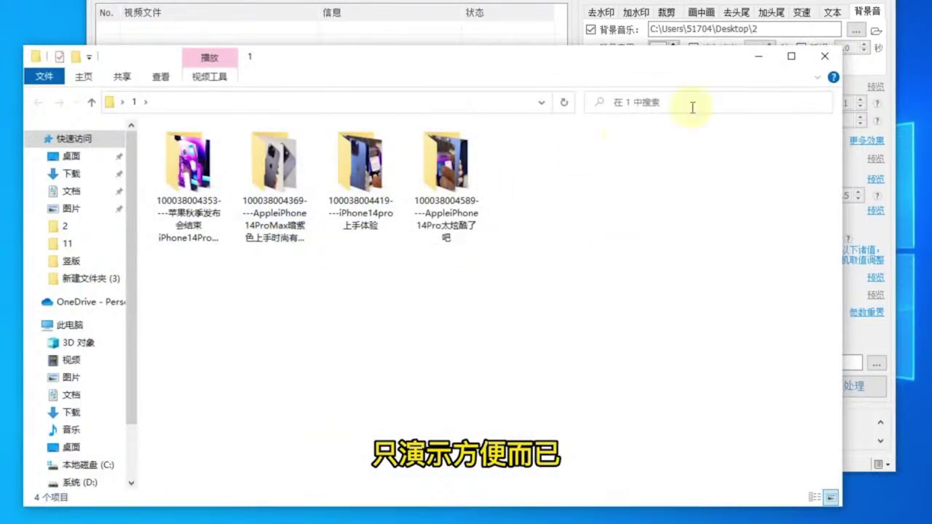
click(828, 59)
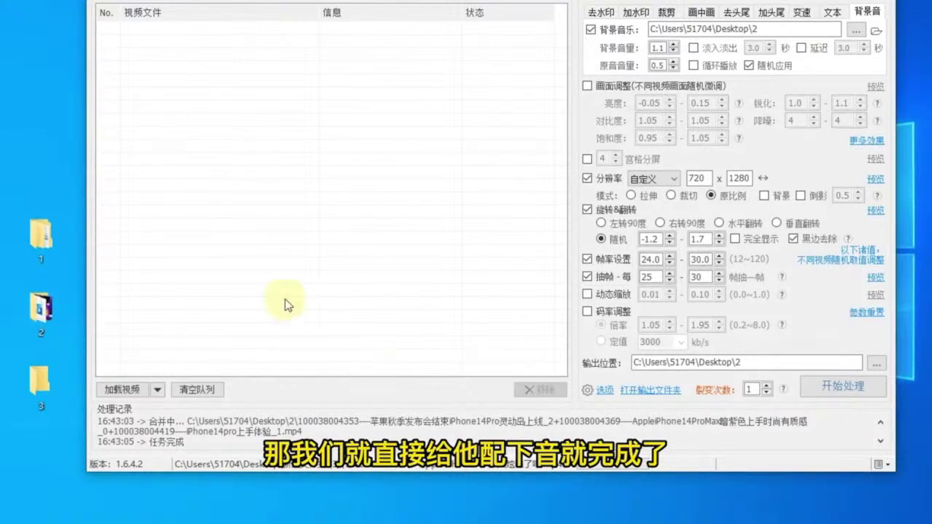
Step: Load all the merged videos from desktop folder 2 into the processing queue
click(132, 391)
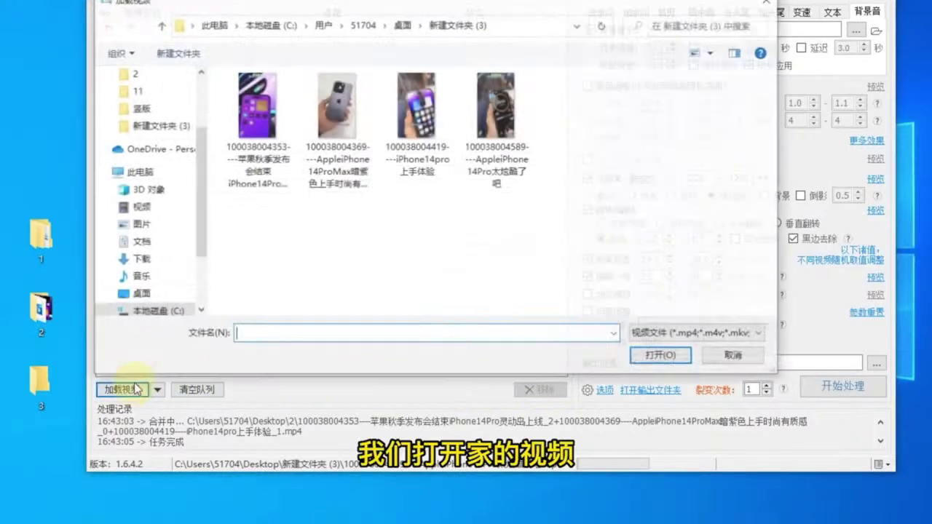
click(403, 26)
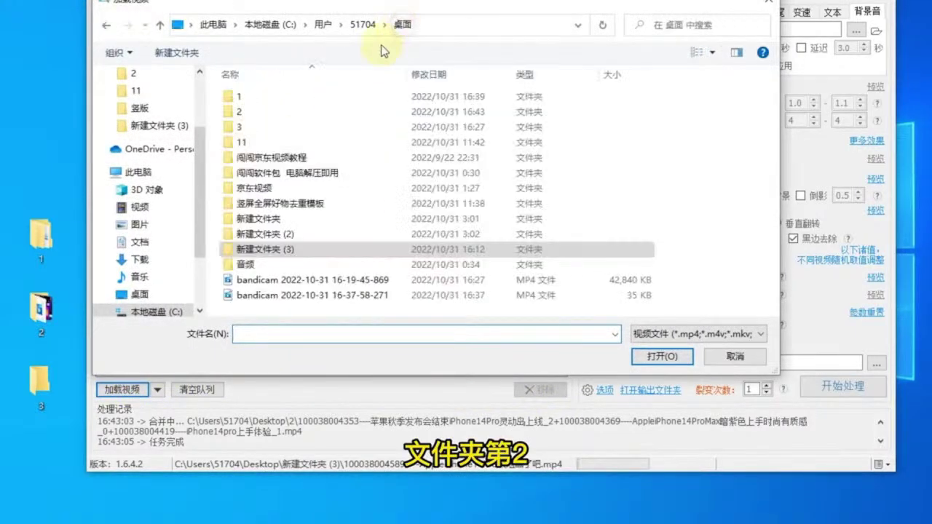
click(243, 115)
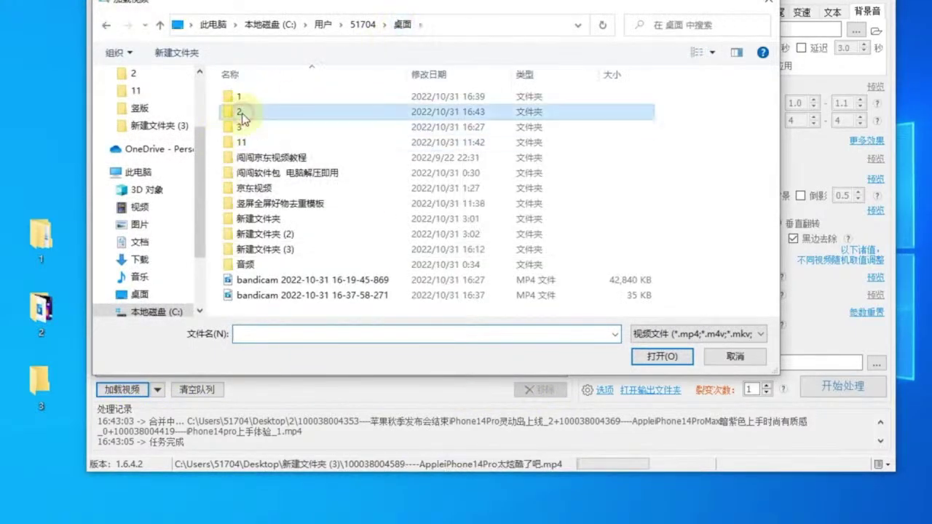
click(665, 357)
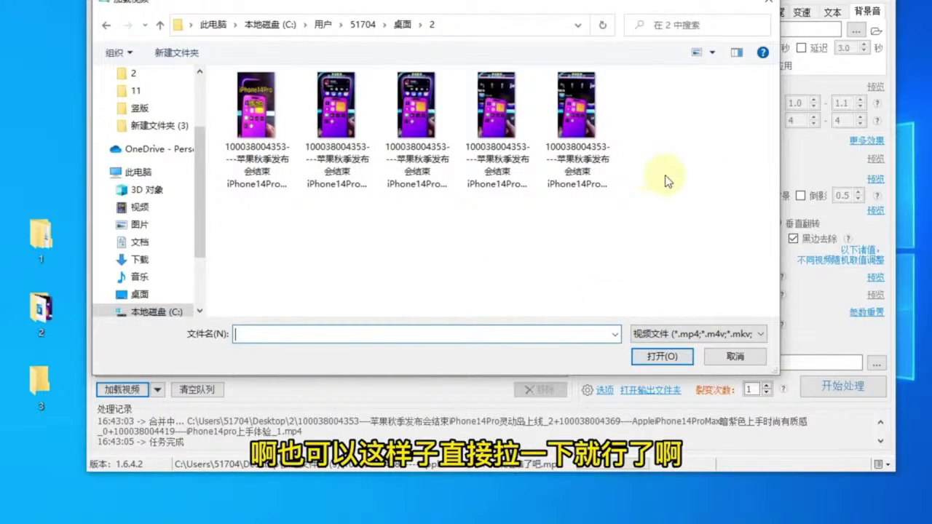
drag(669, 181, 196, 125)
click(663, 356)
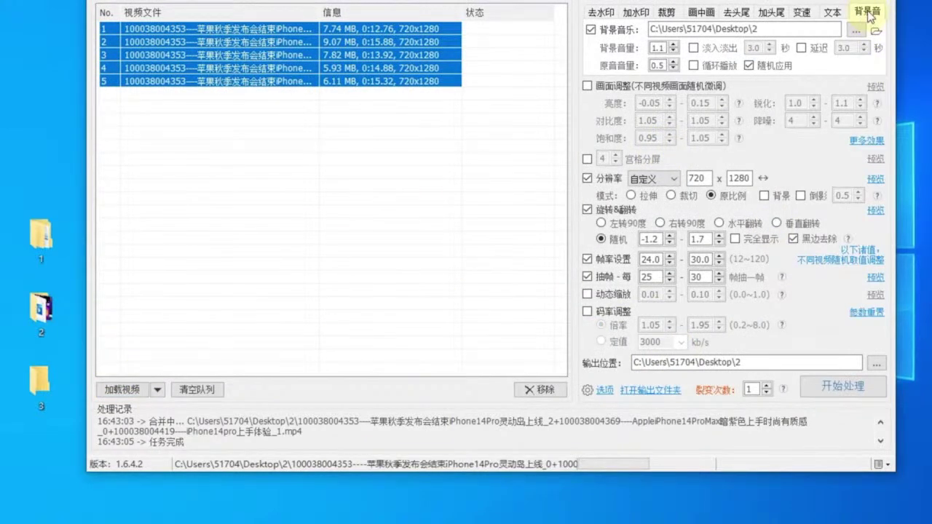
click(765, 29)
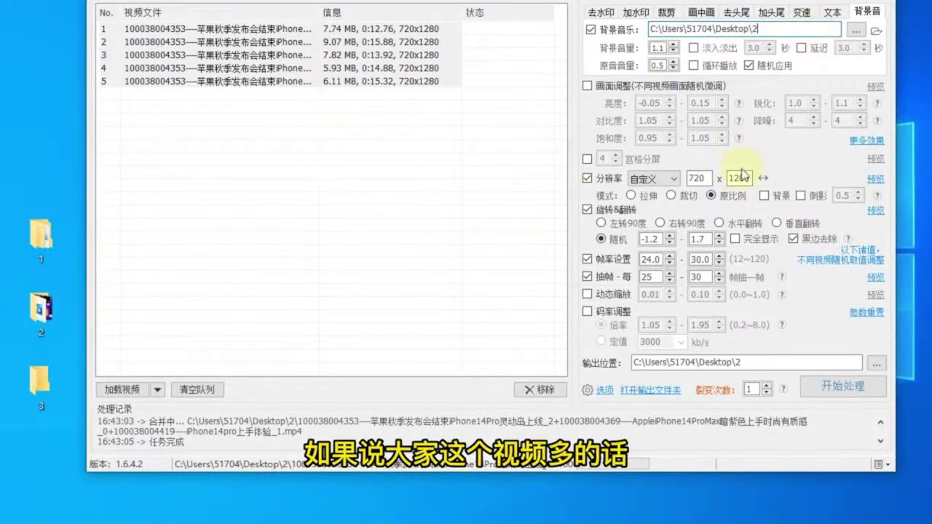
Step: Set the output location to desktop folder 3 and start processing the queued merged videos
double_click(42, 315)
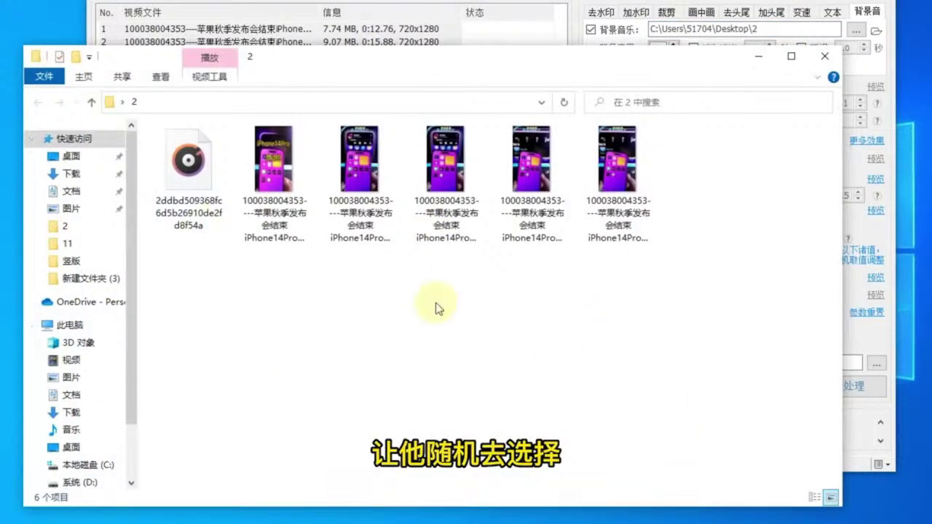
click(825, 56)
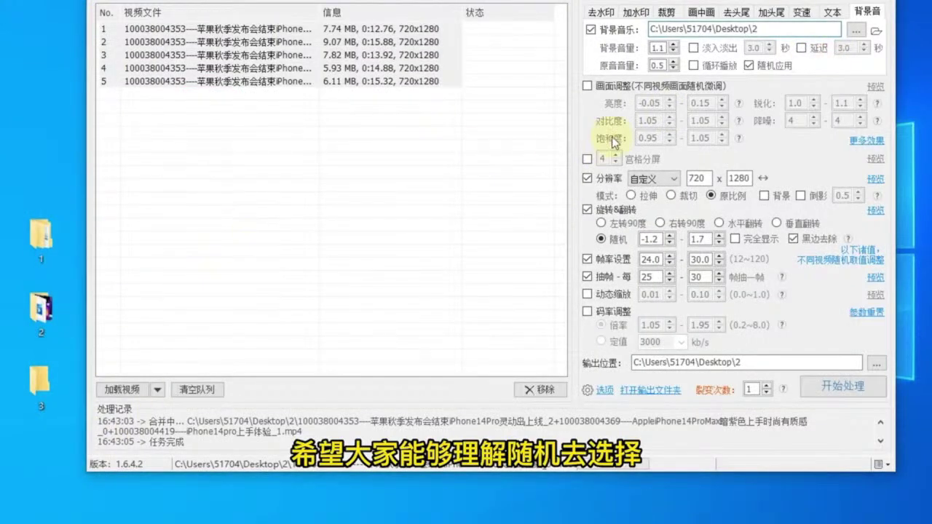
click(877, 362)
drag(611, 183, 617, 250)
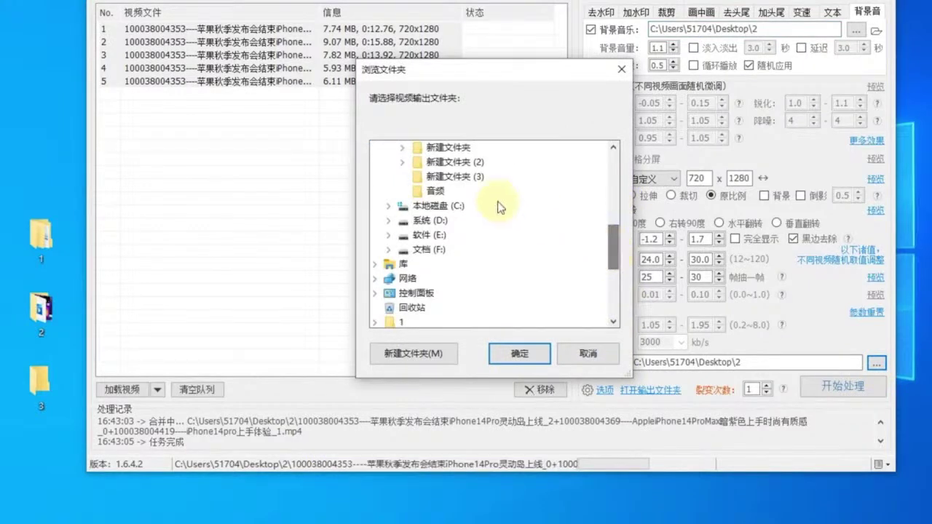
click(463, 182)
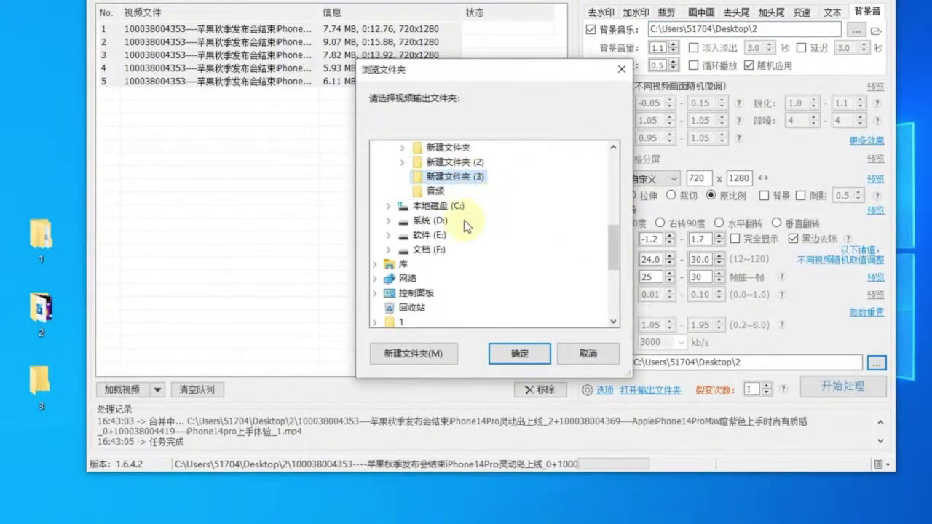
drag(613, 249, 616, 228)
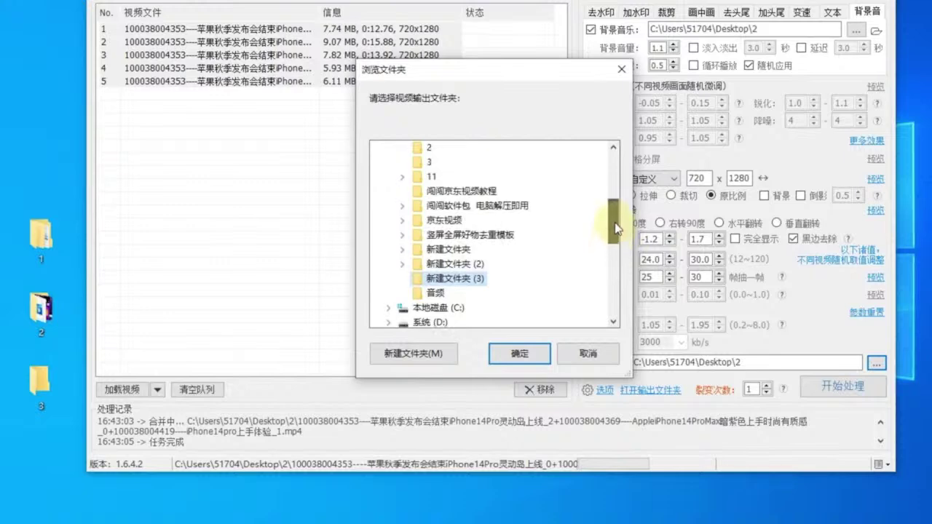
click(435, 163)
click(520, 354)
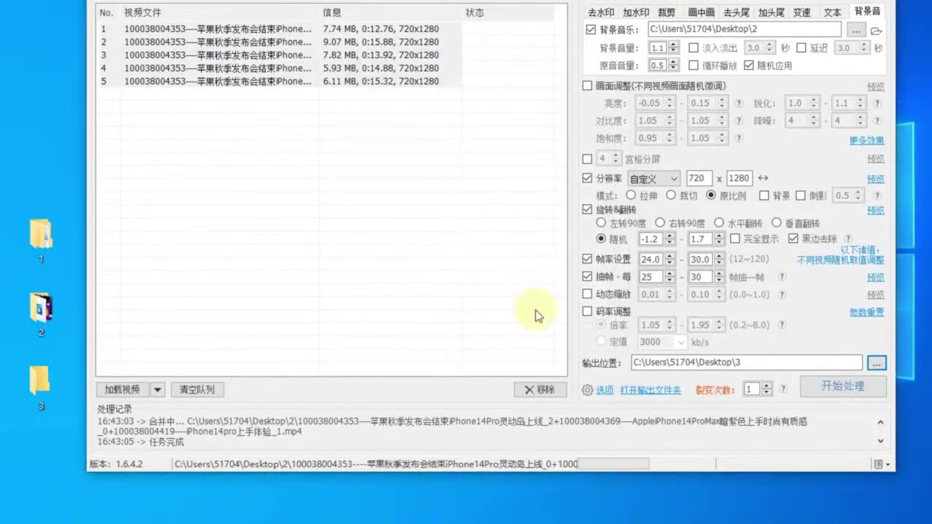
click(834, 388)
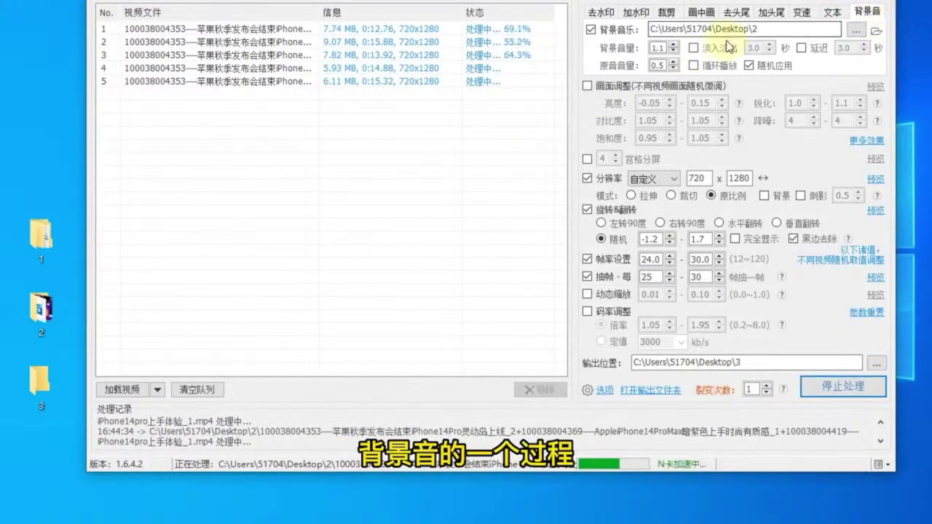
Step: Look through the 去水印, 加水印, 裁剪 and 画中画 settings while the queue is processing
click(636, 15)
click(601, 12)
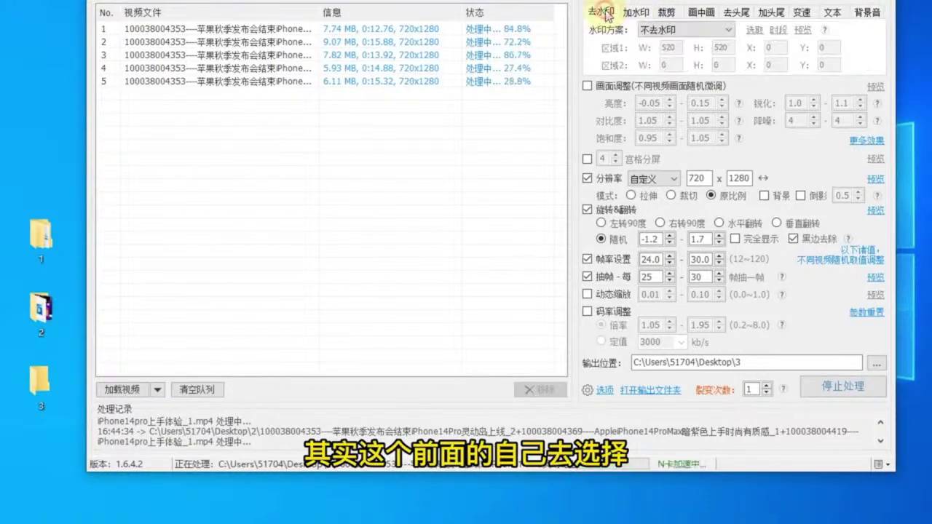
click(635, 15)
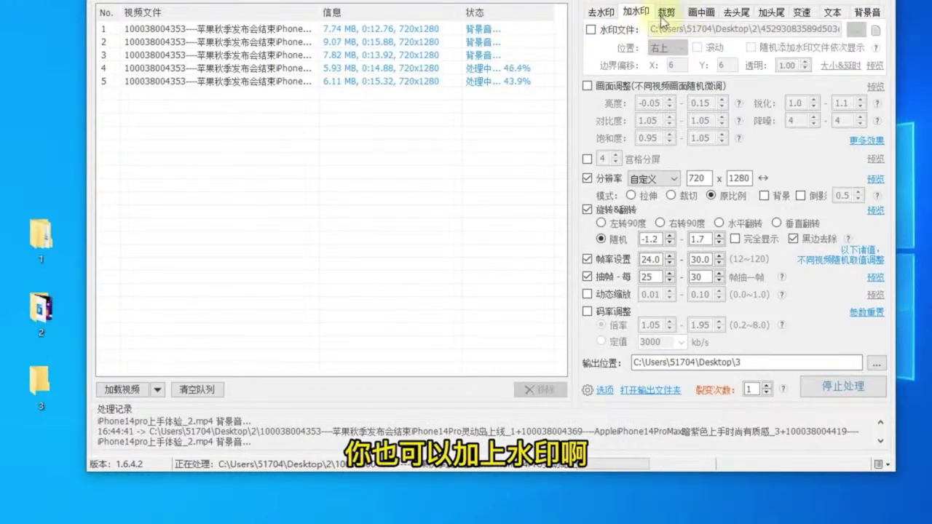
click(672, 16)
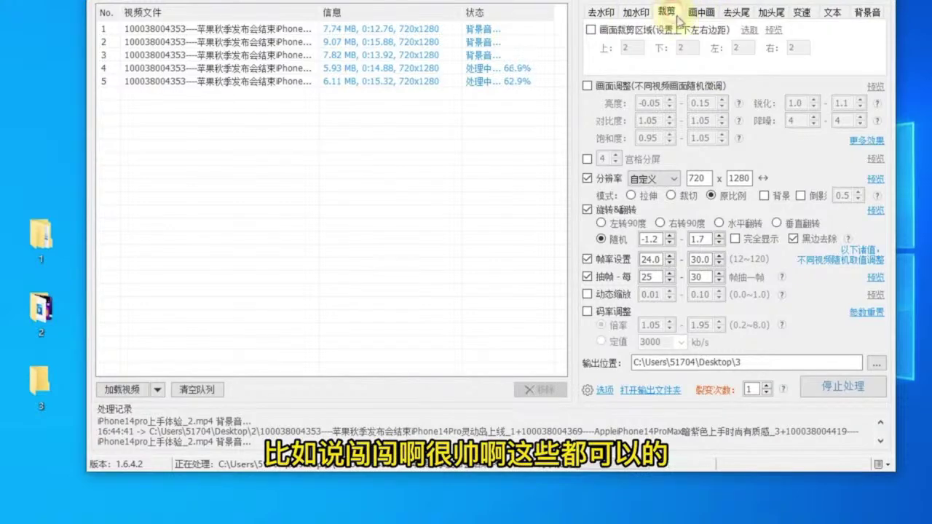
click(701, 14)
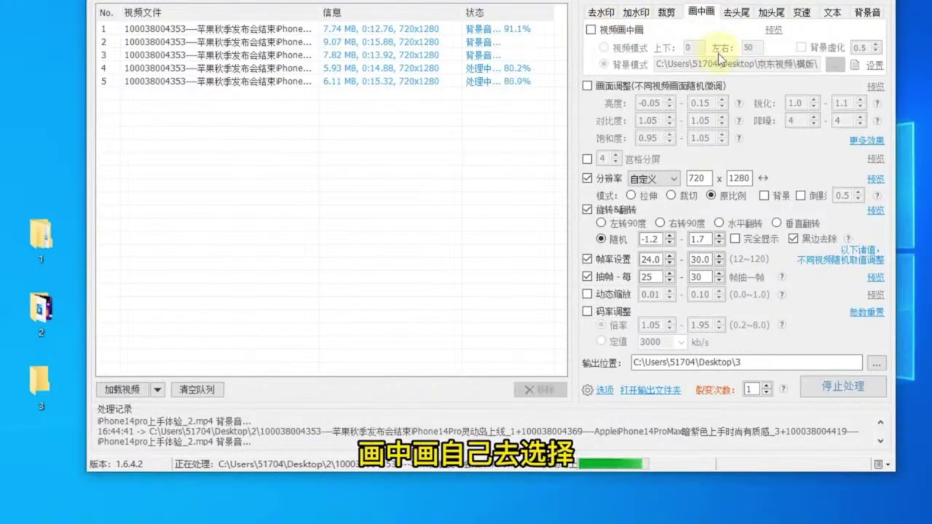
Step: Review the split-clip subfolders in desktop folder 1 while the videos finish processing
double_click(40, 235)
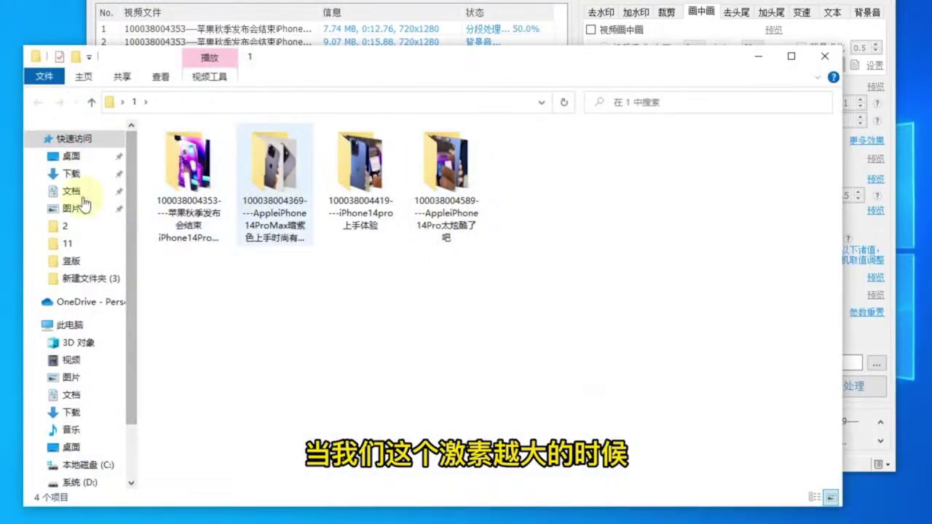
click(824, 63)
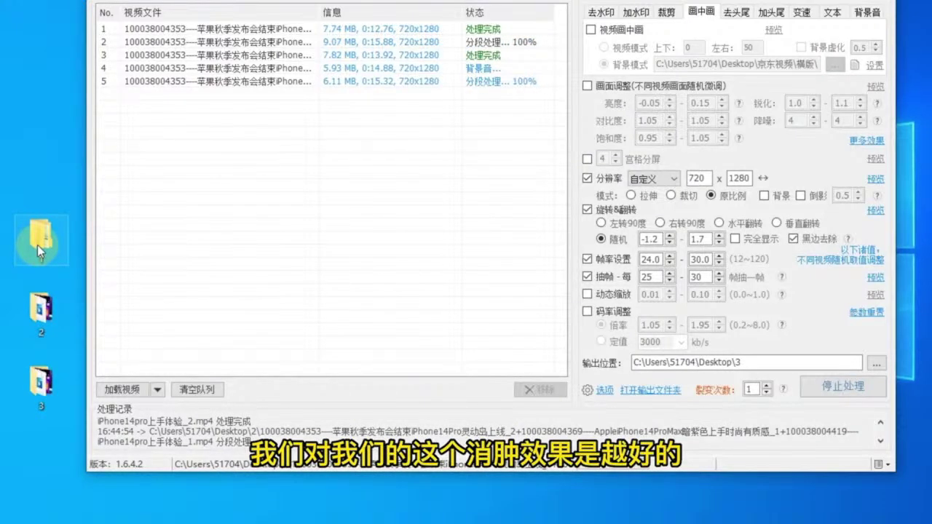
double_click(38, 244)
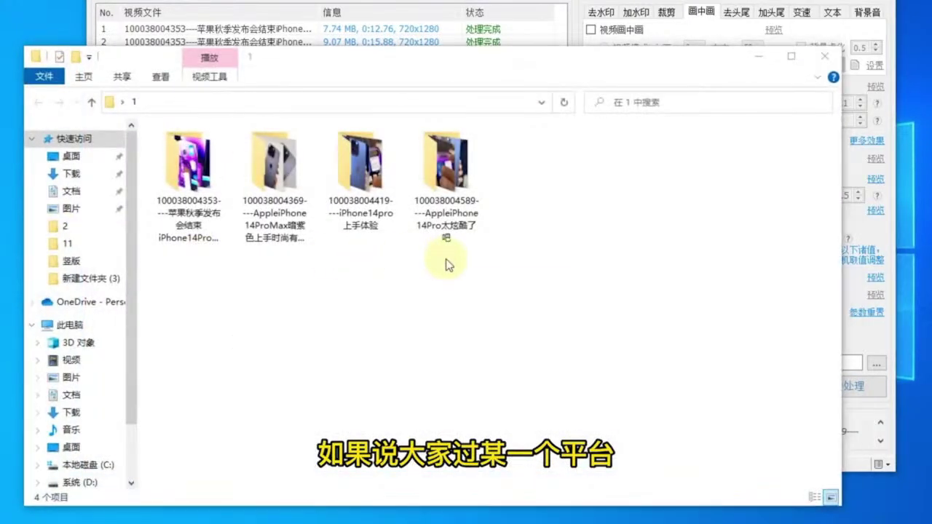
click(844, 76)
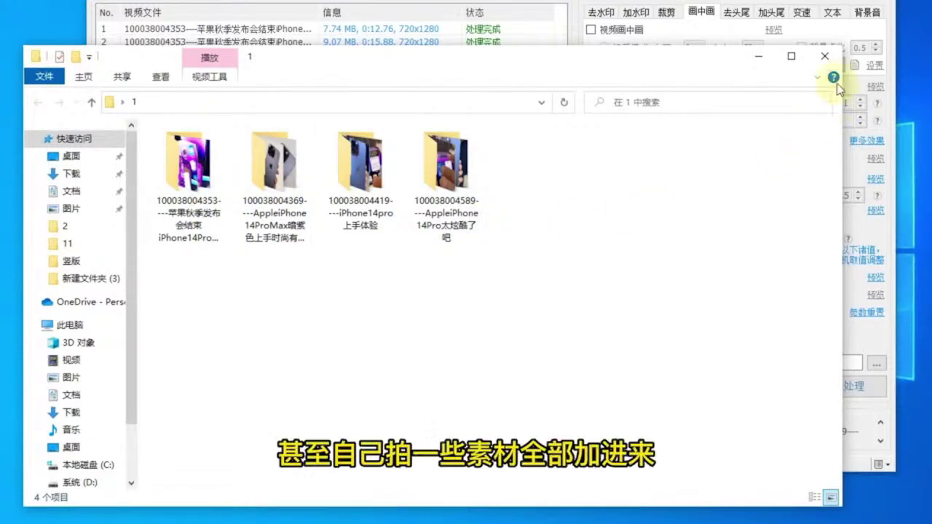
click(826, 56)
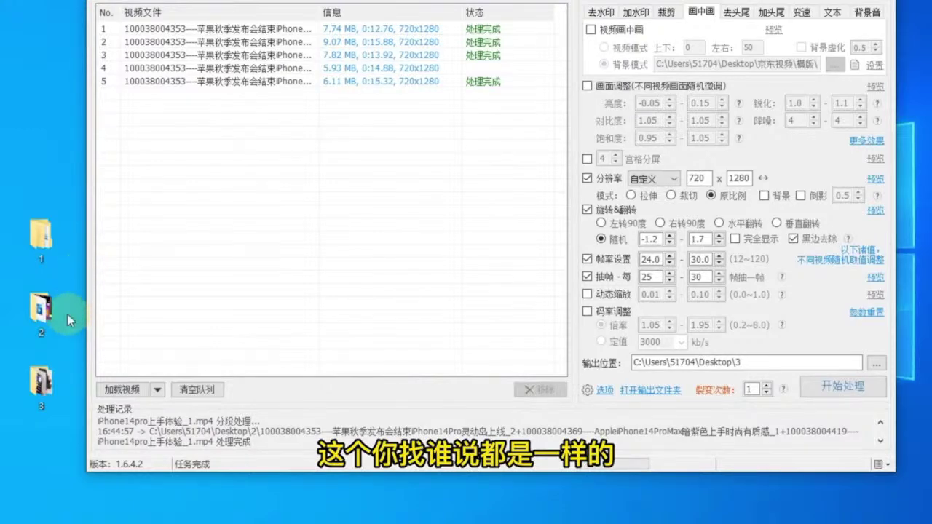
Step: Play two of the processed videos in desktop folder 3 to check their picture and voiceover
double_click(40, 382)
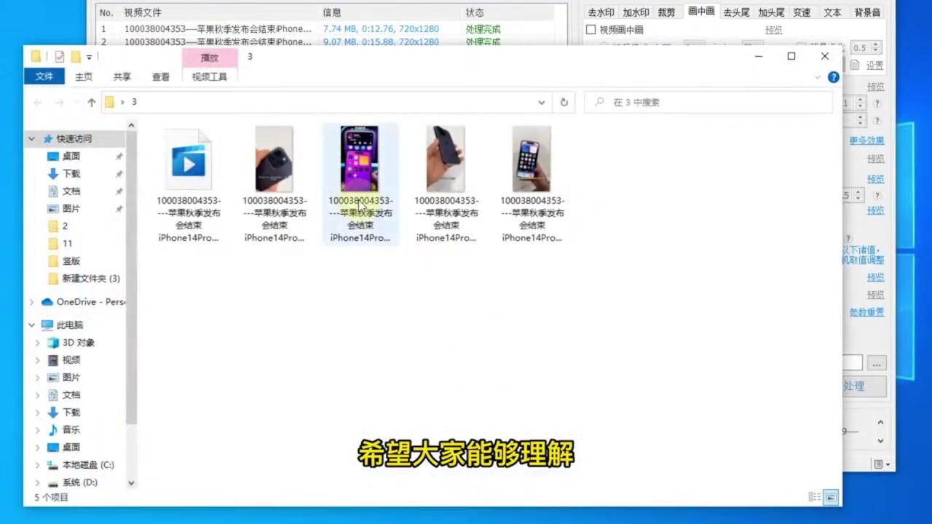
double_click(267, 160)
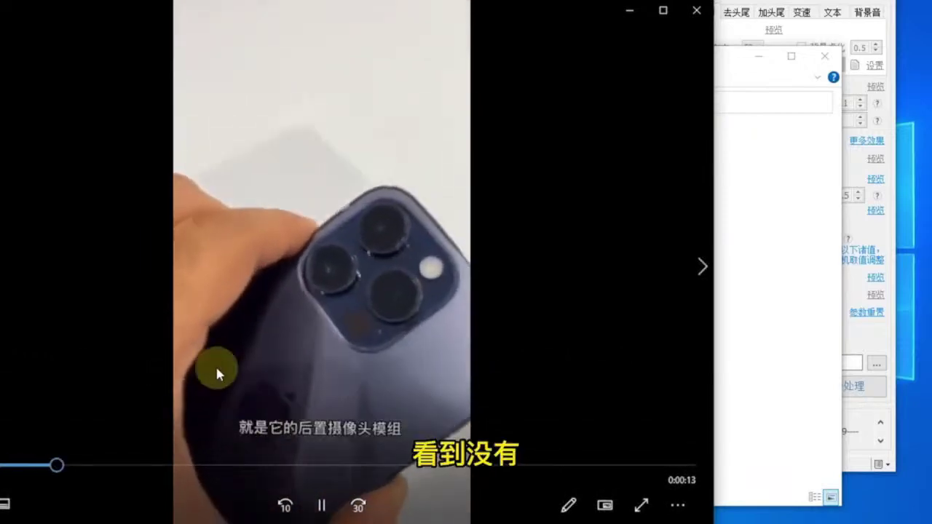
click(252, 465)
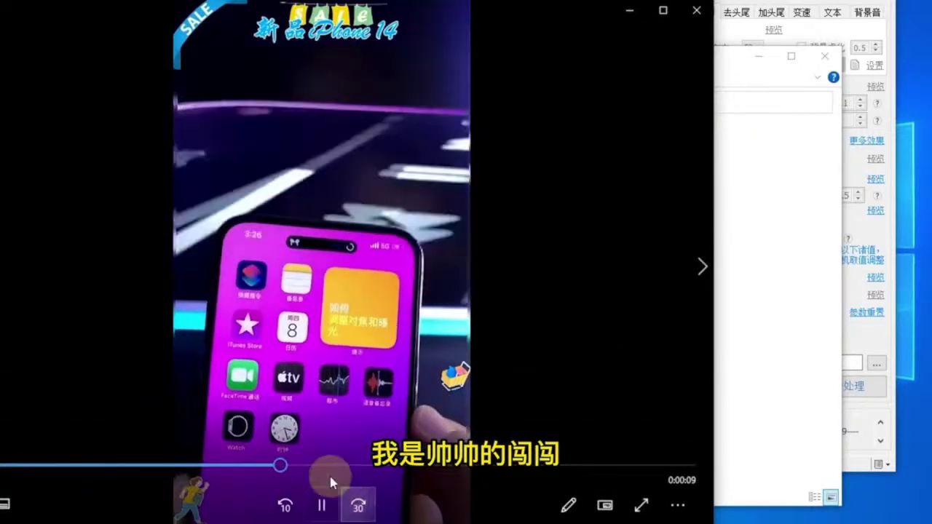
click(696, 11)
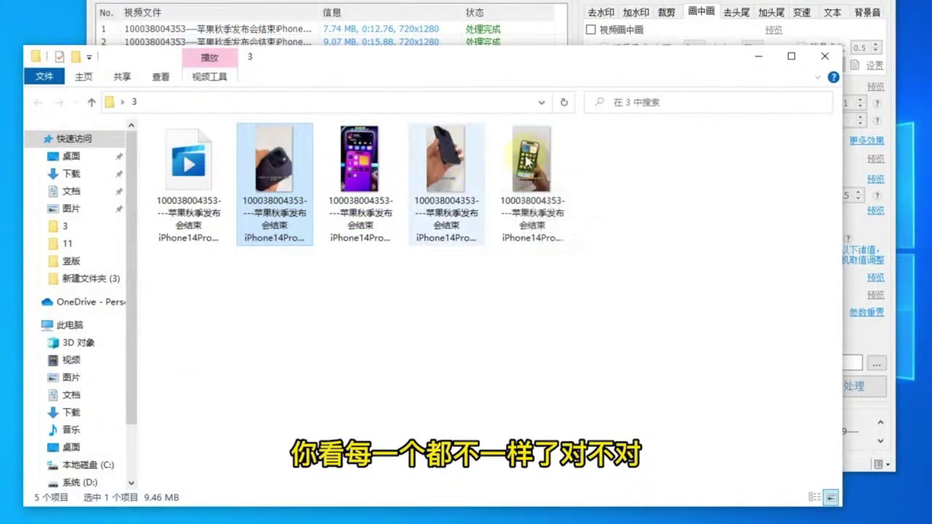
double_click(537, 167)
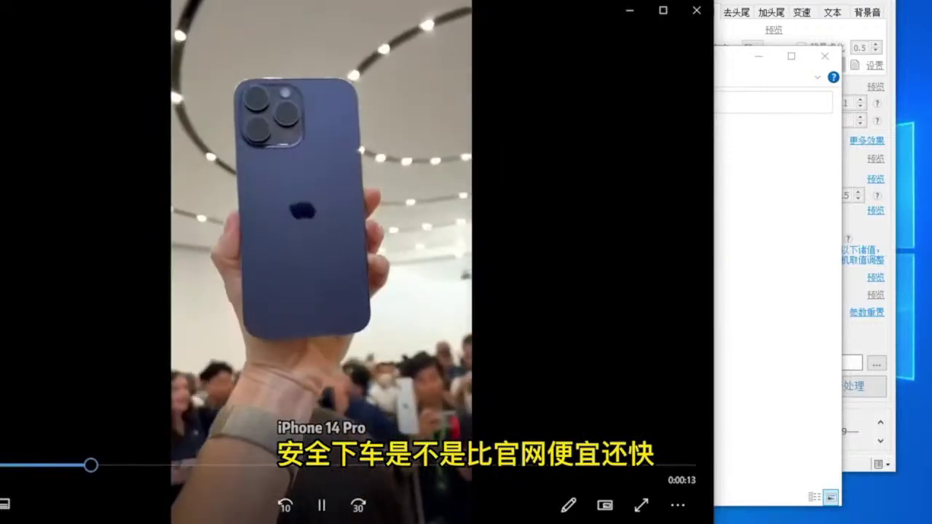
click(676, 506)
click(518, 295)
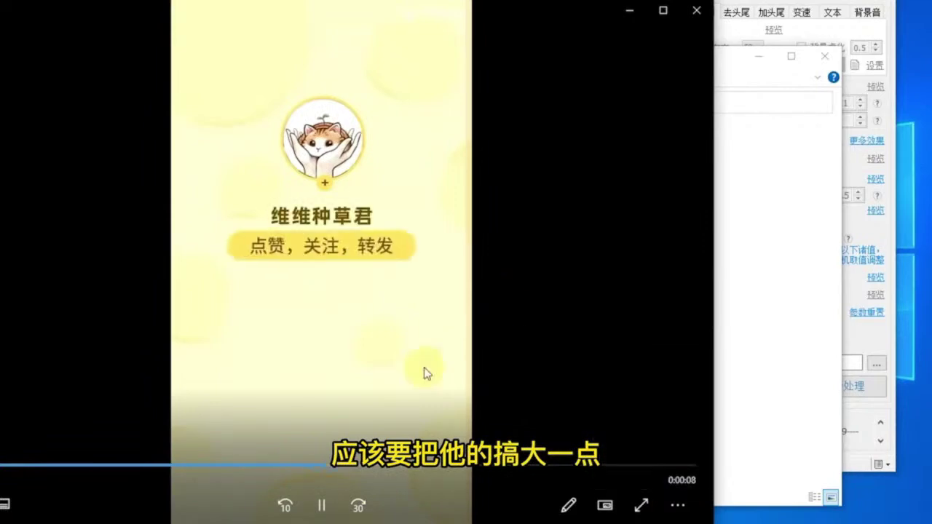
click(694, 20)
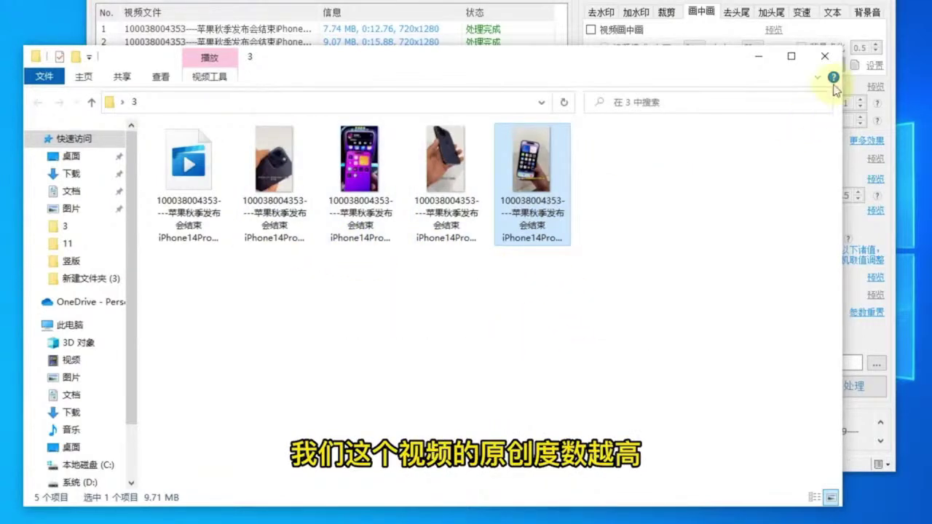
click(826, 59)
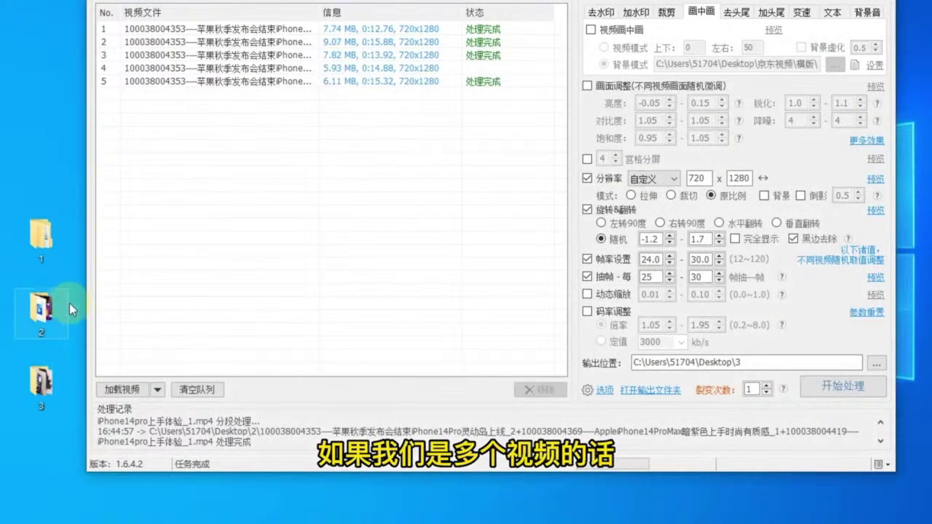
Step: Review the 背景音 settings and look over the files in its source folder, desktop folder 2
click(867, 12)
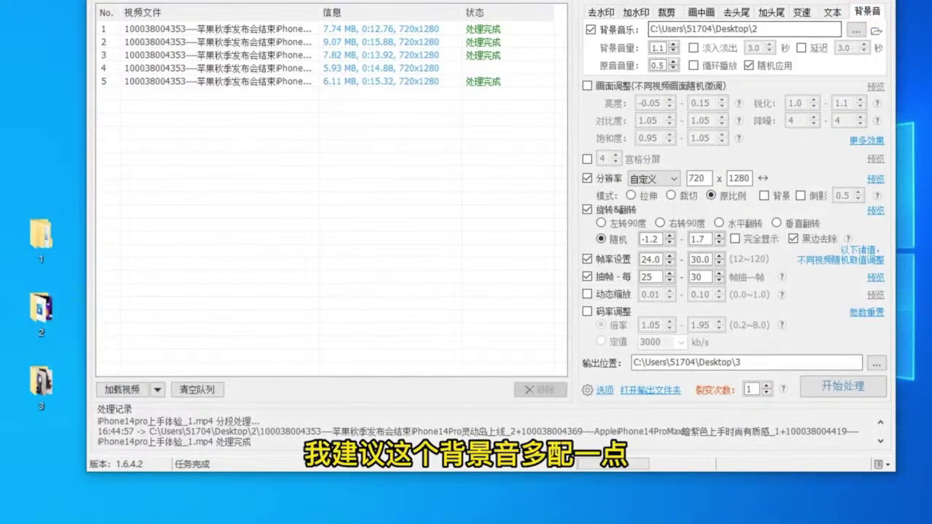
double_click(38, 321)
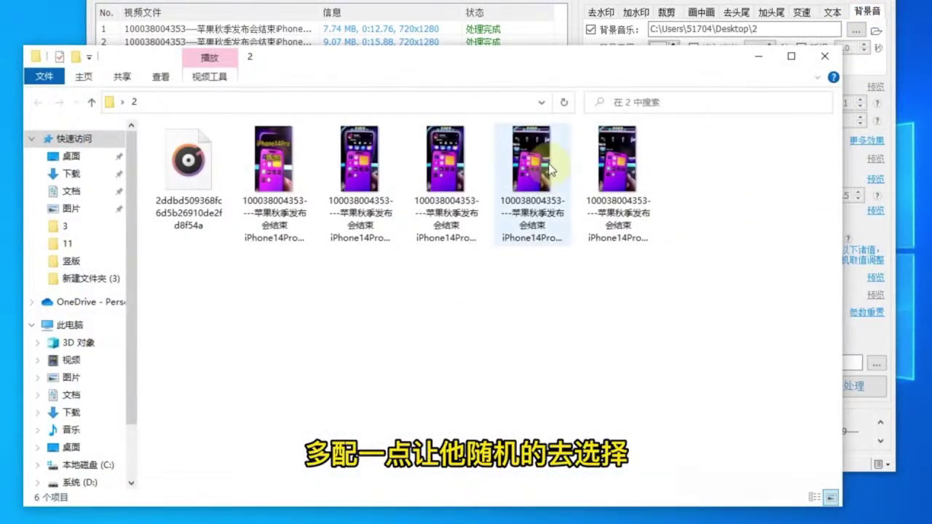
click(827, 58)
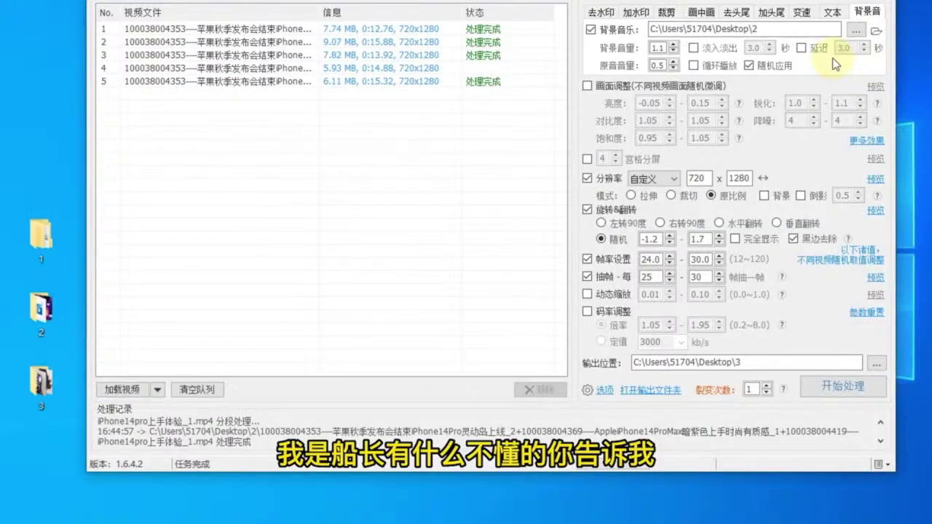
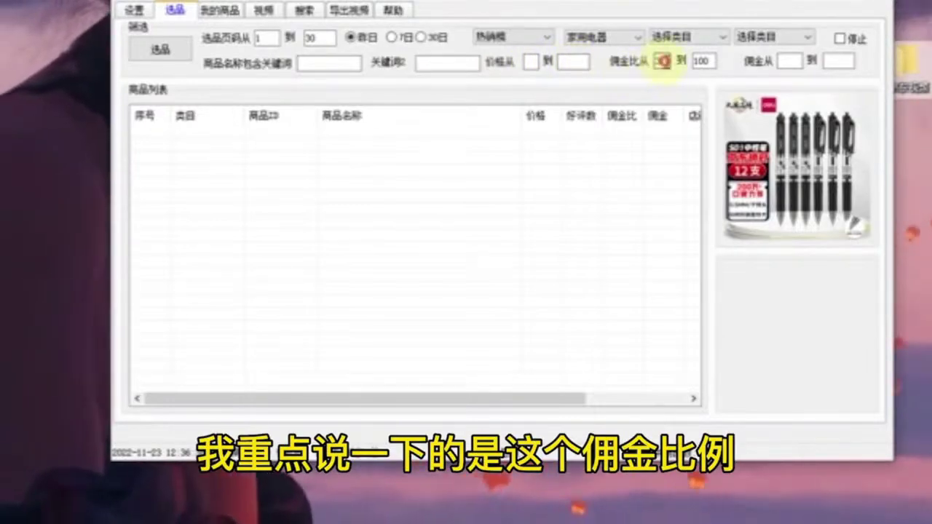
Step: In the product selection tool, try a minimum commission ratio of 2 and a minimum commission of 30 as filters
key(BackSpace)
key(BackSpace)
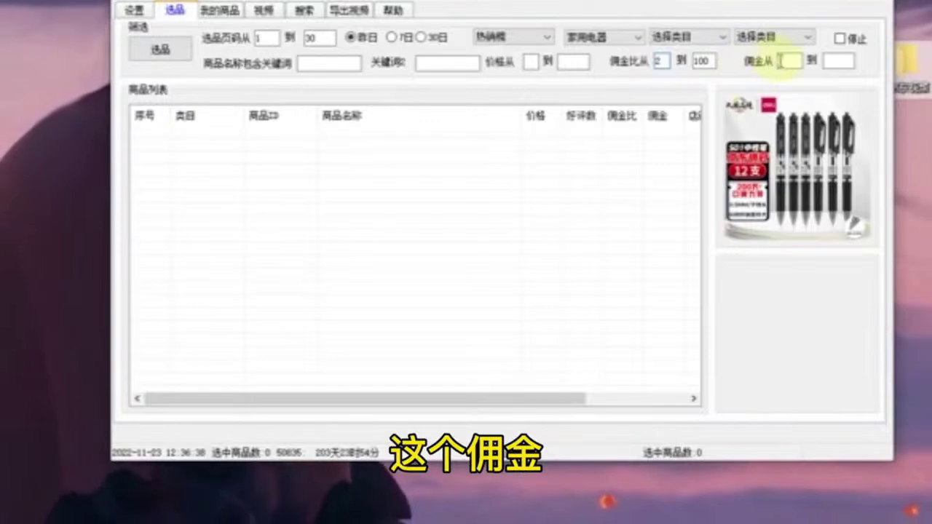
click(789, 61)
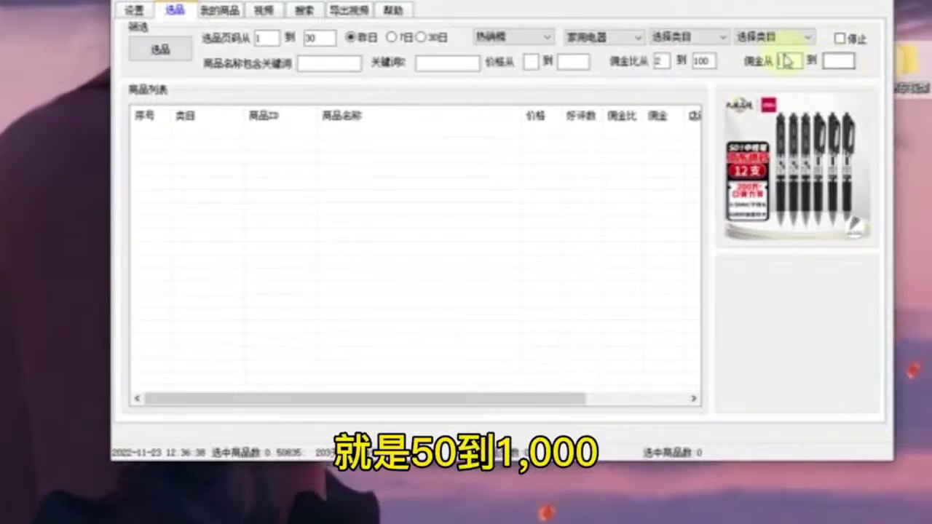
text(1)
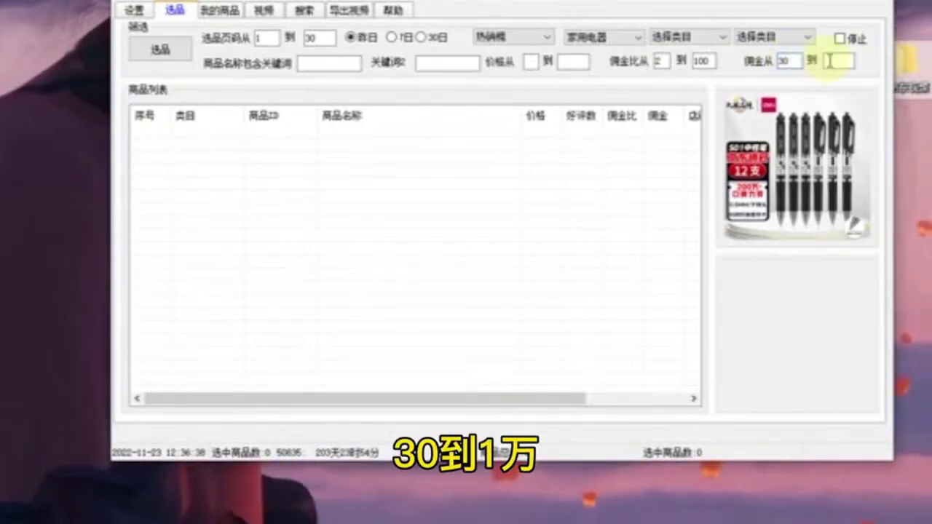
text(100)
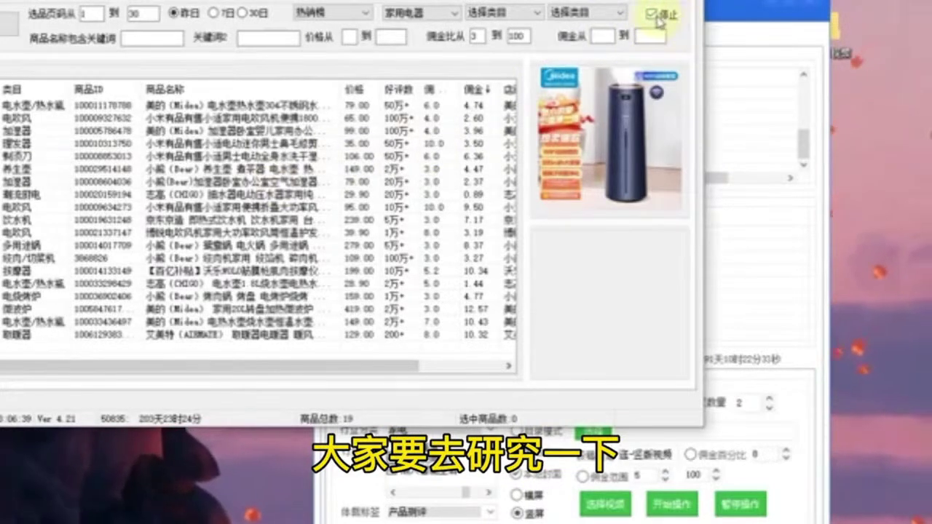
Step: Select all products in the filtered home-appliance list and check their shop names
right_click(143, 176)
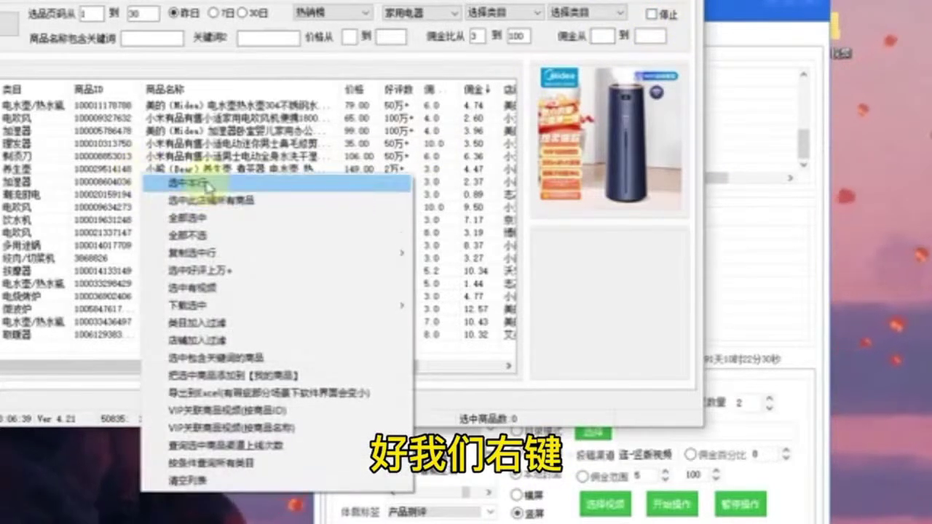
click(186, 217)
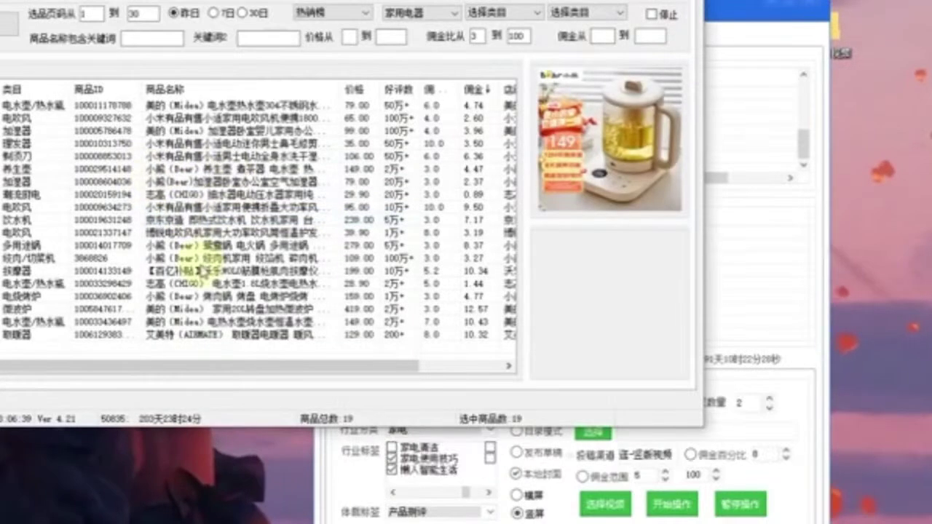
drag(204, 367, 314, 387)
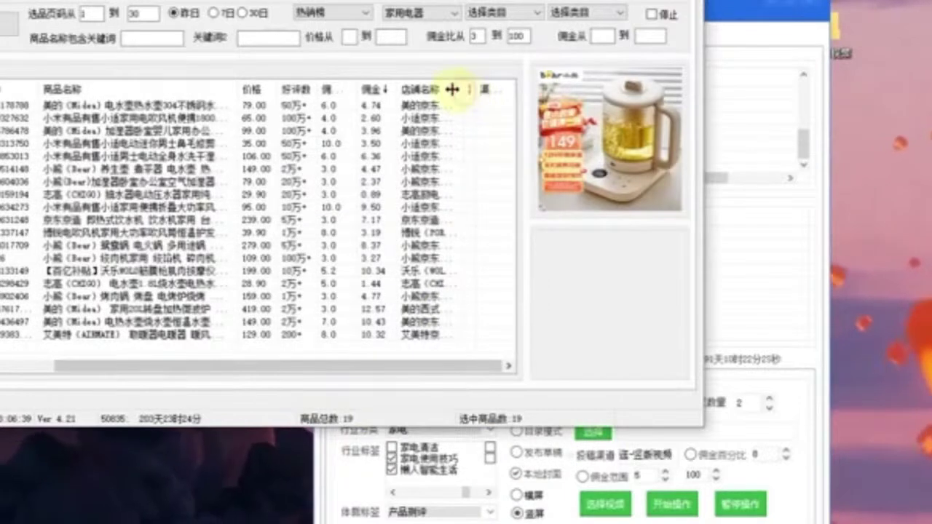
Step: Query the channel listing counts of the selected home-appliance products and adjust the 渠道上线 columns to read them
right_click(229, 233)
click(285, 504)
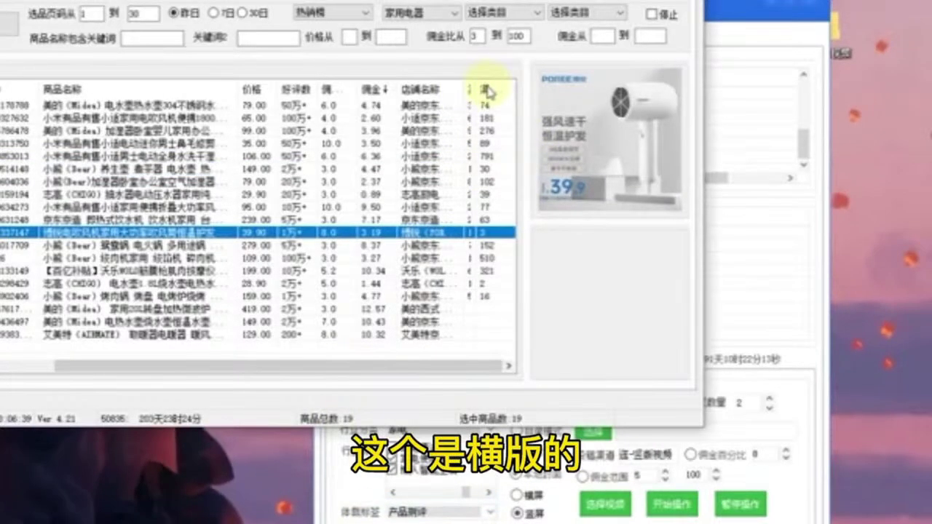
drag(475, 90, 519, 89)
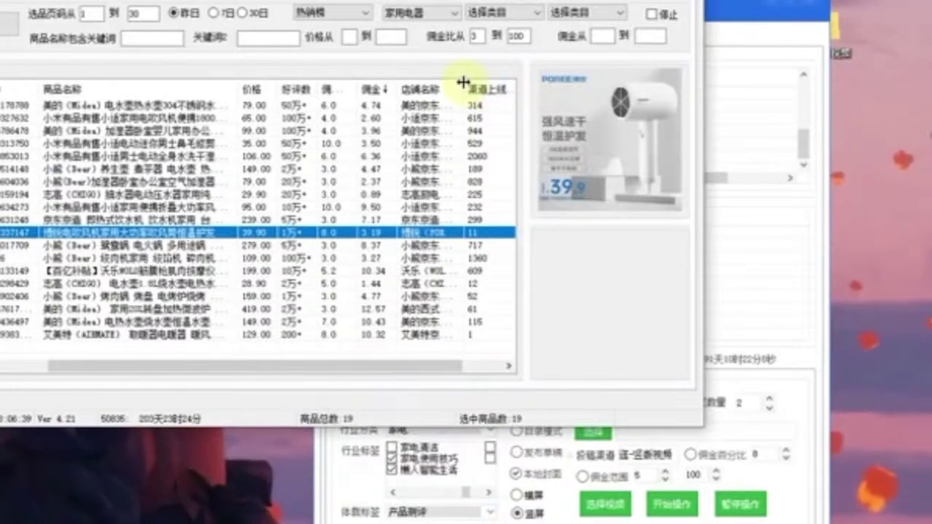
scroll(481, 88, right, 1)
drag(474, 89, 470, 89)
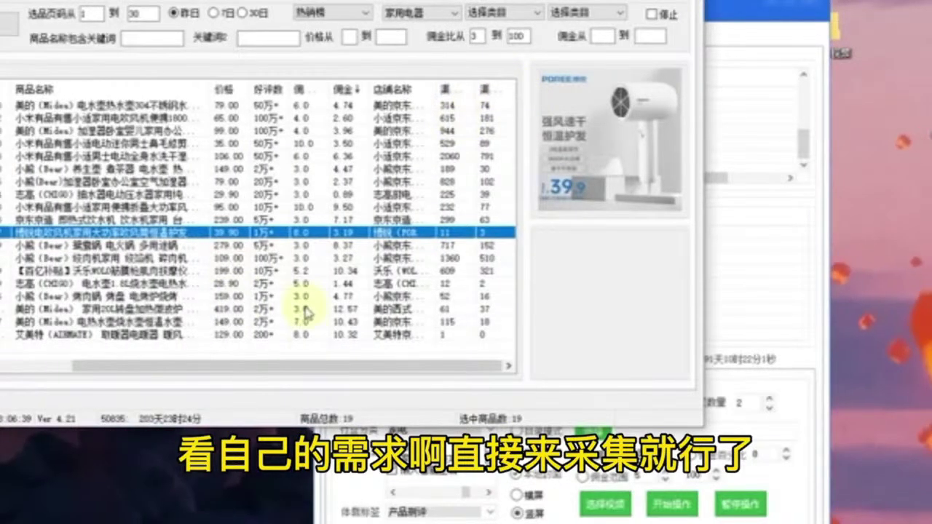
drag(360, 368, 115, 368)
Step: Review the batch commands for the selected products and synchronise the product data in the 我的商品 list
right_click(108, 182)
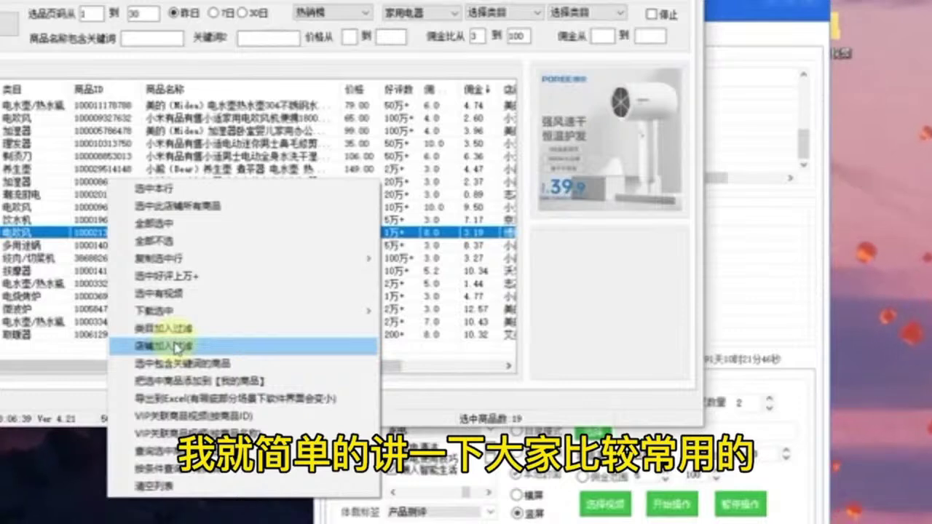
mouse_move(177, 311)
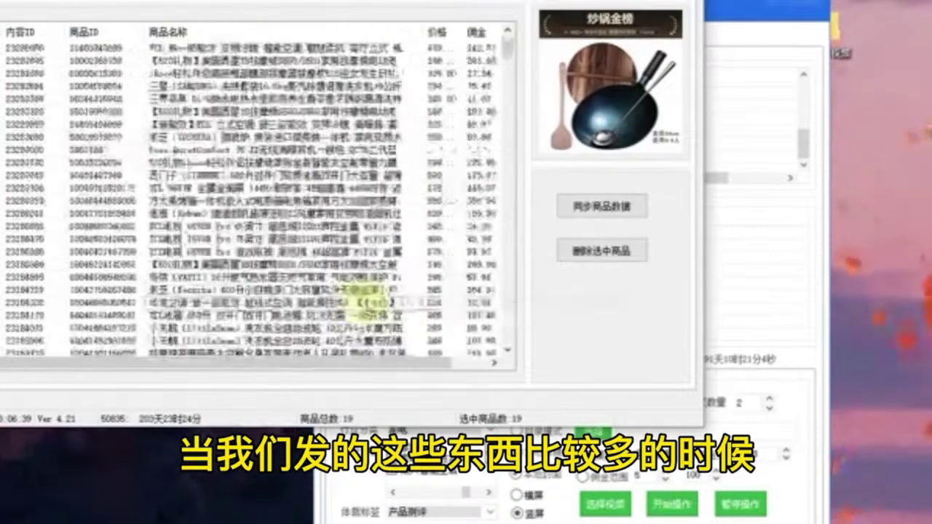
click(616, 206)
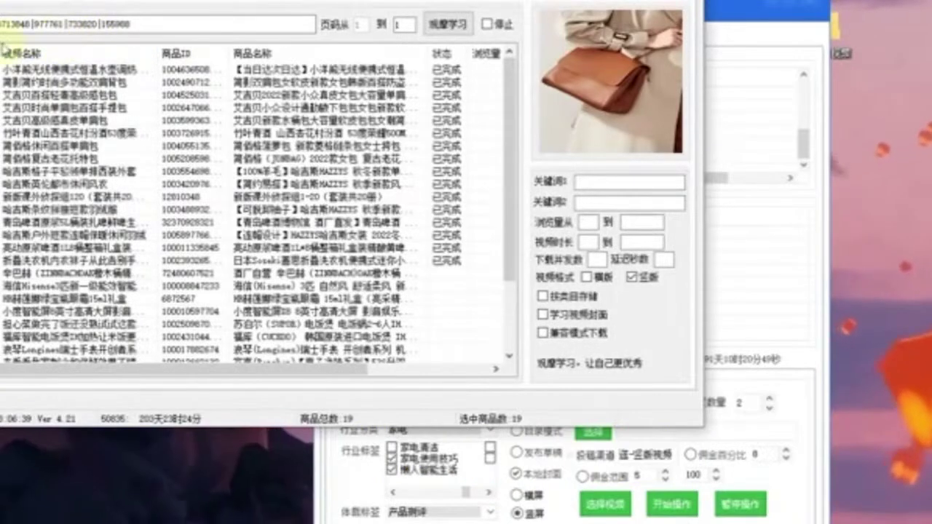
Step: Clear the old video list and collect the videos of the entered creator IDs again from page 1
right_click(82, 88)
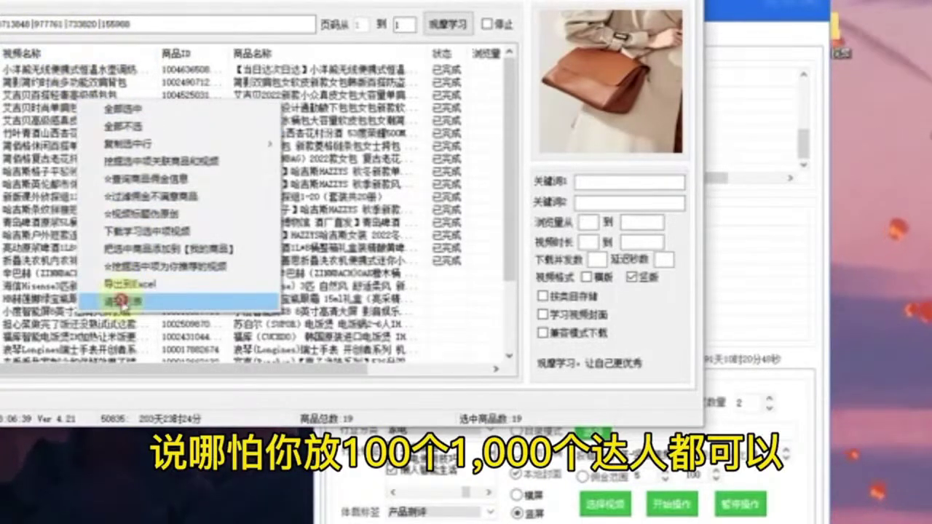
click(118, 302)
click(448, 26)
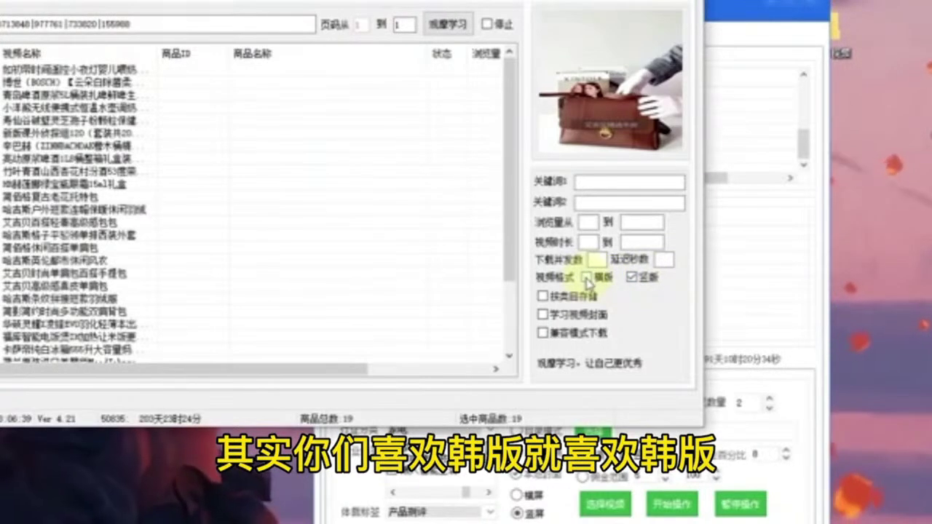
Step: Select all collected videos, mine their linked products and videos, and look into the 竖版 subfolder of the 京东视频 folder
right_click(307, 163)
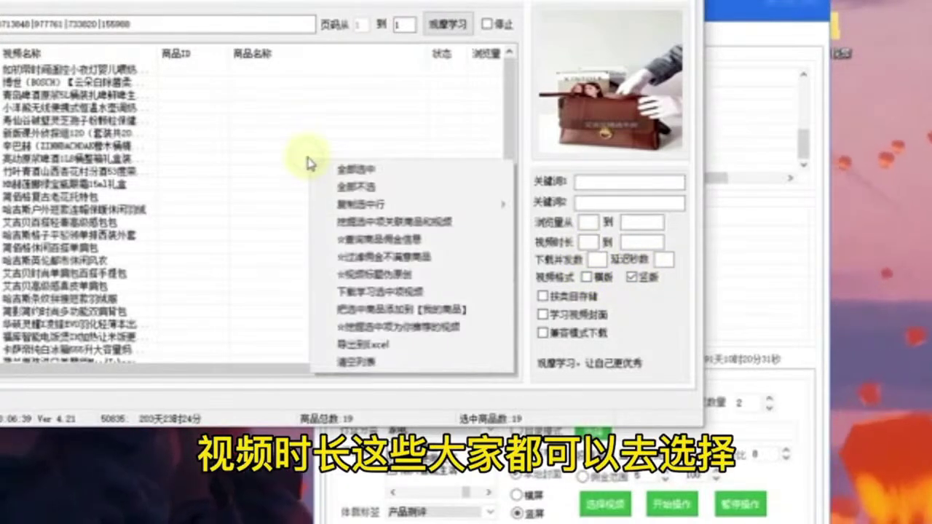
click(364, 172)
right_click(202, 126)
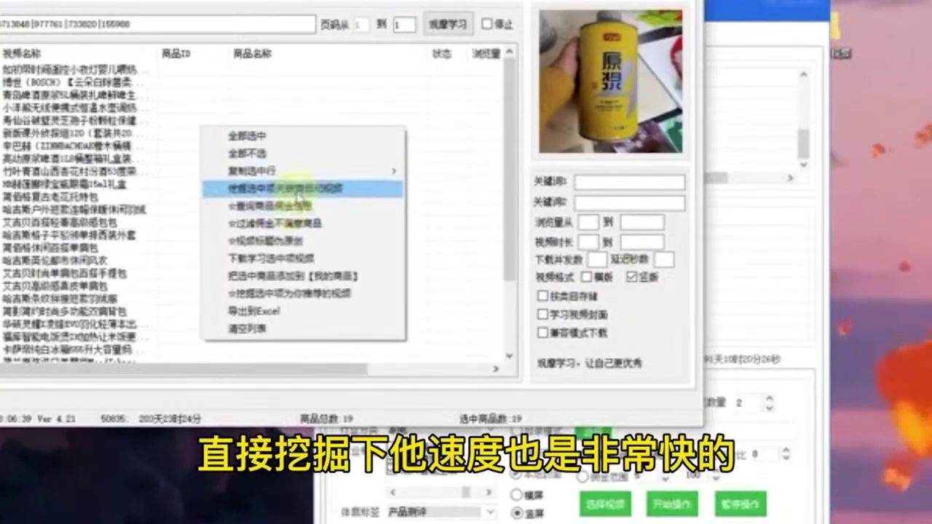
click(297, 189)
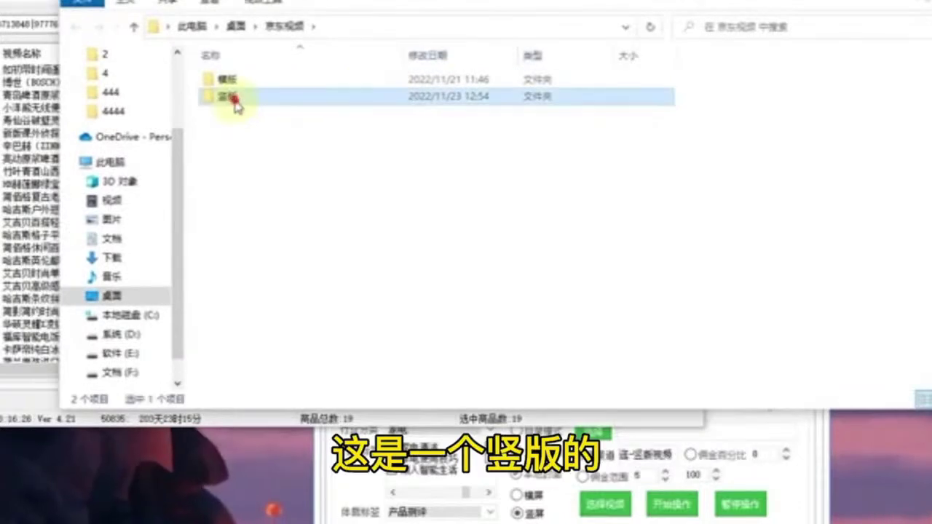
double_click(232, 96)
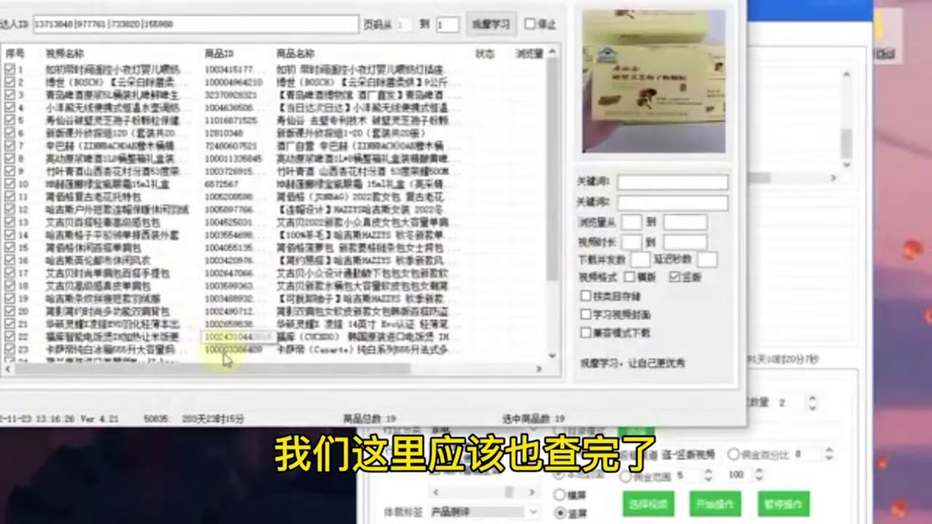
Step: Query the commission information of the listed videos' products and sort the list by commission and by commission ratio
drag(237, 372, 357, 372)
right_click(302, 194)
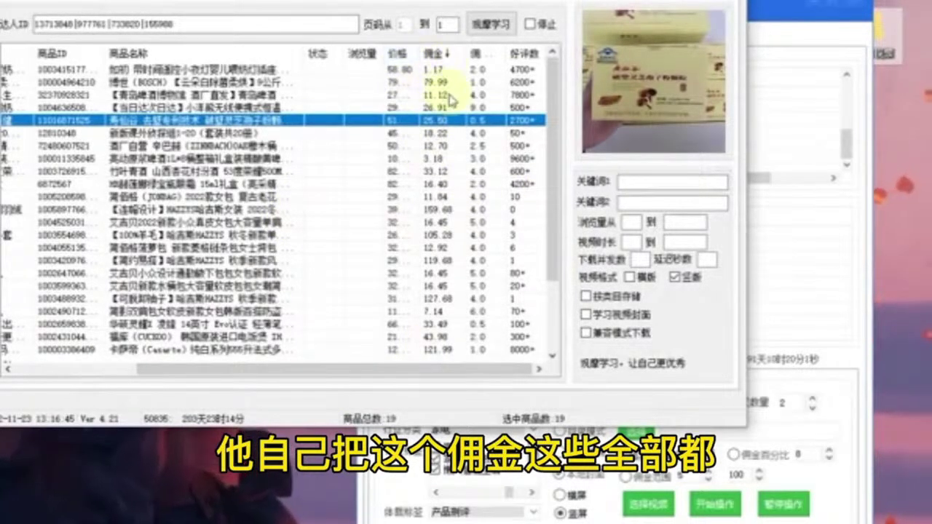
click(478, 55)
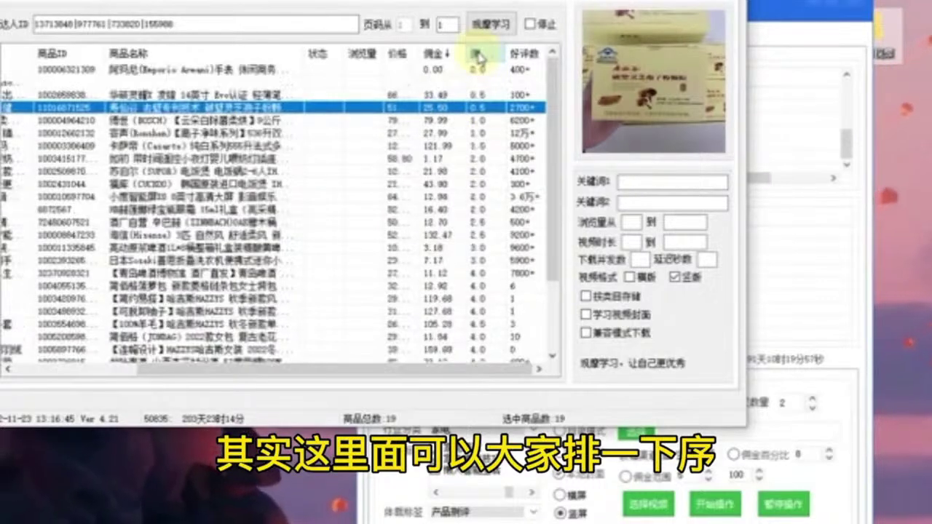
click(478, 54)
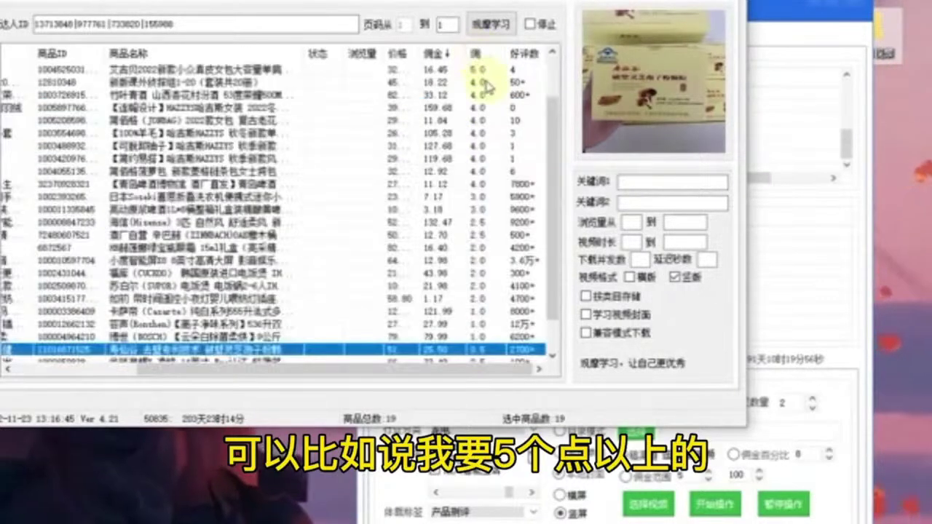
click(434, 54)
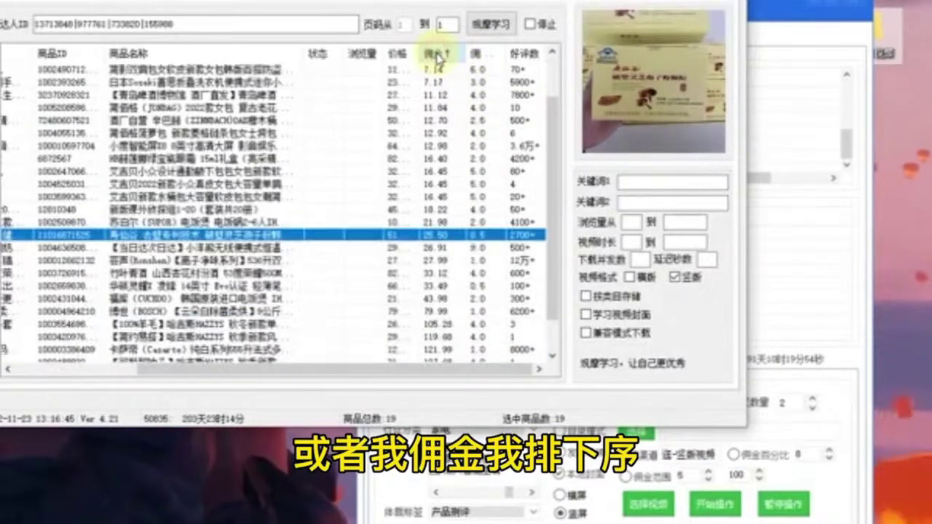
click(488, 59)
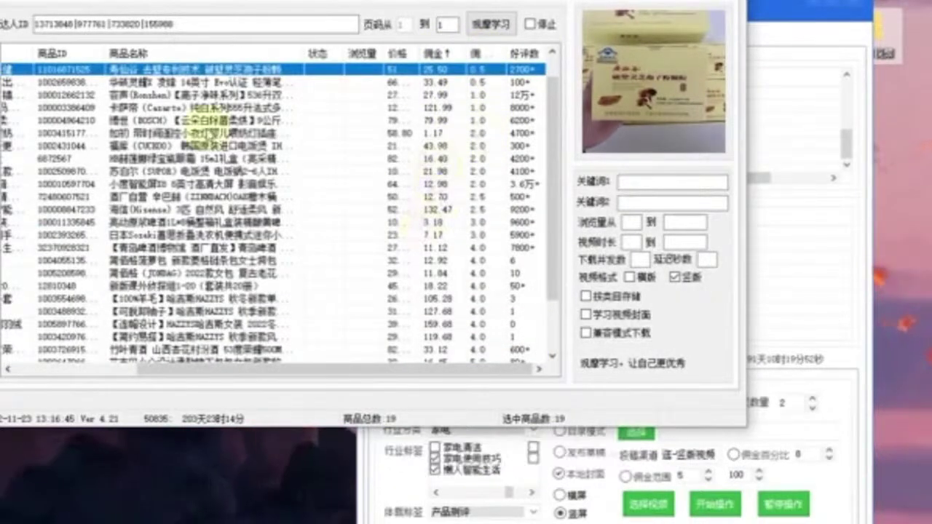
Step: Return to the product selection filters and open the minimum commission ratio for editing
click(72, 2)
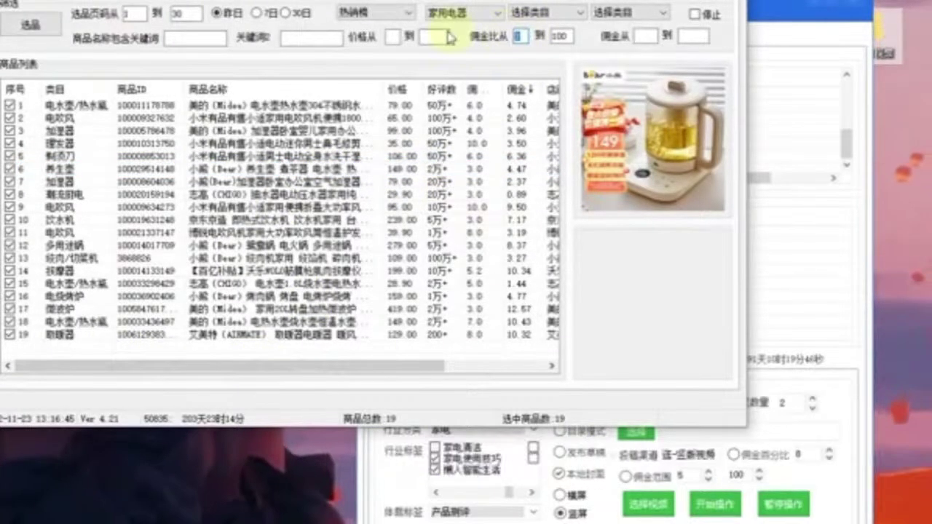
click(132, 2)
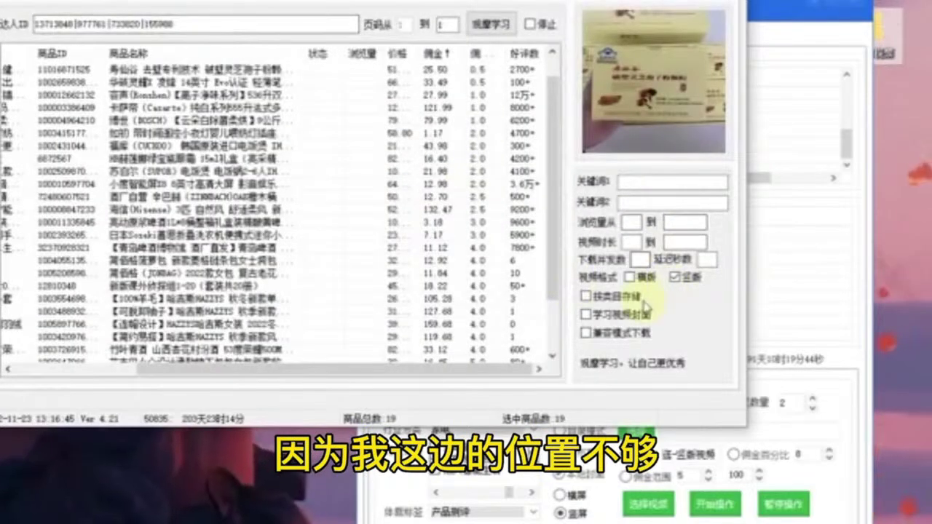
click(29, 2)
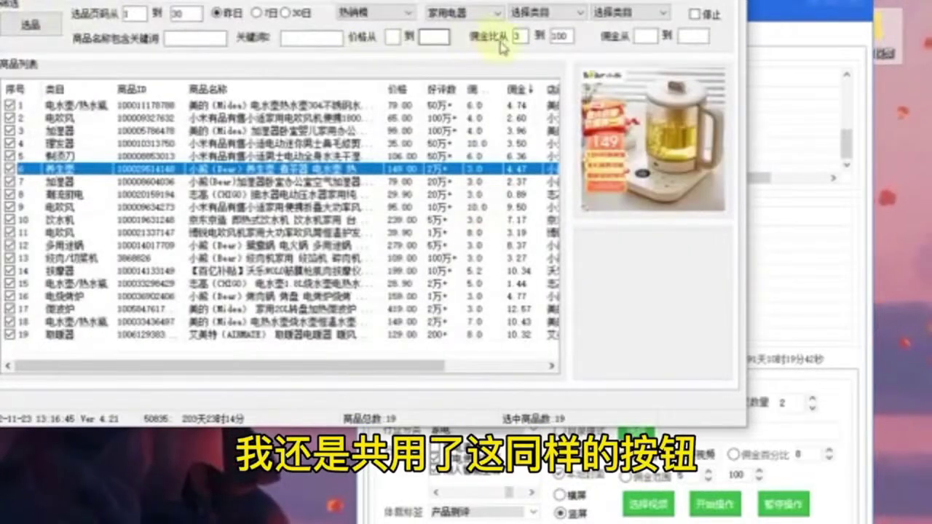
click(519, 35)
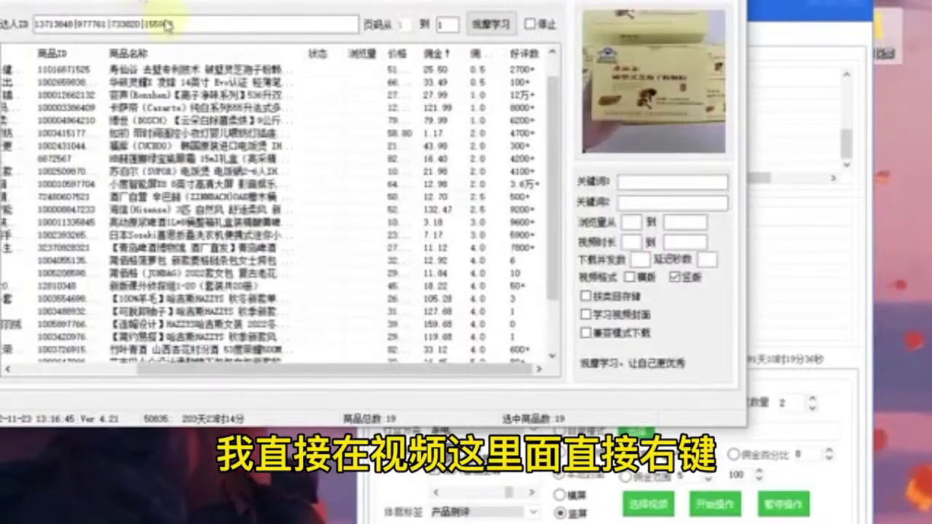
Step: Filter out videos whose products have unsatisfactory commission and compare the remaining ticked rows with their commission values
right_click(235, 155)
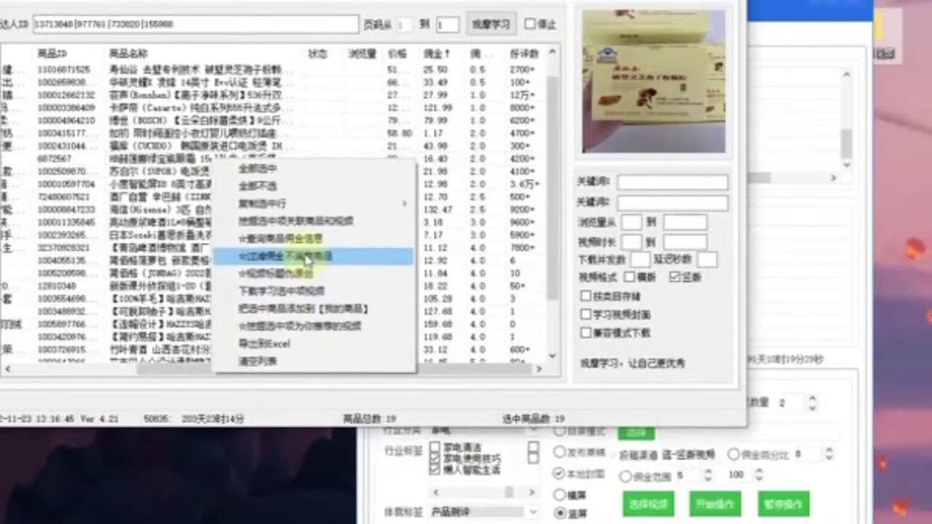
click(306, 257)
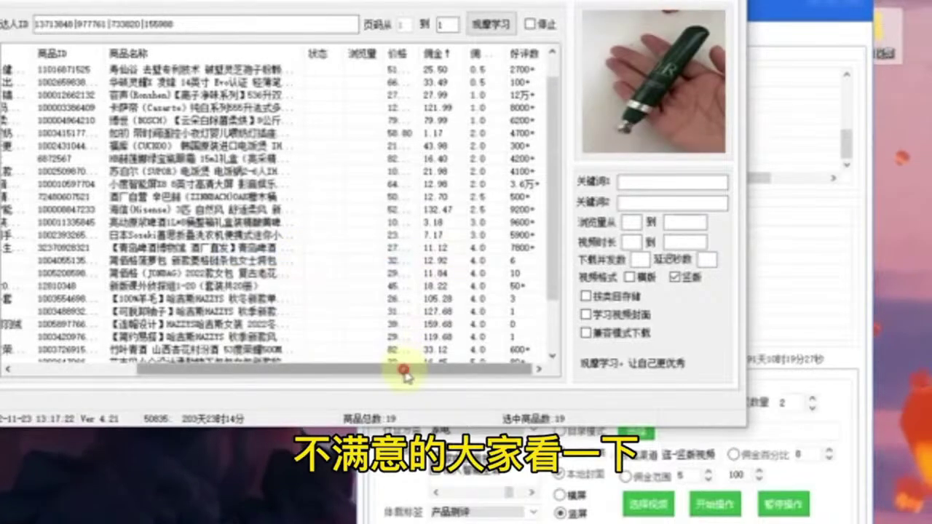
drag(422, 370, 299, 370)
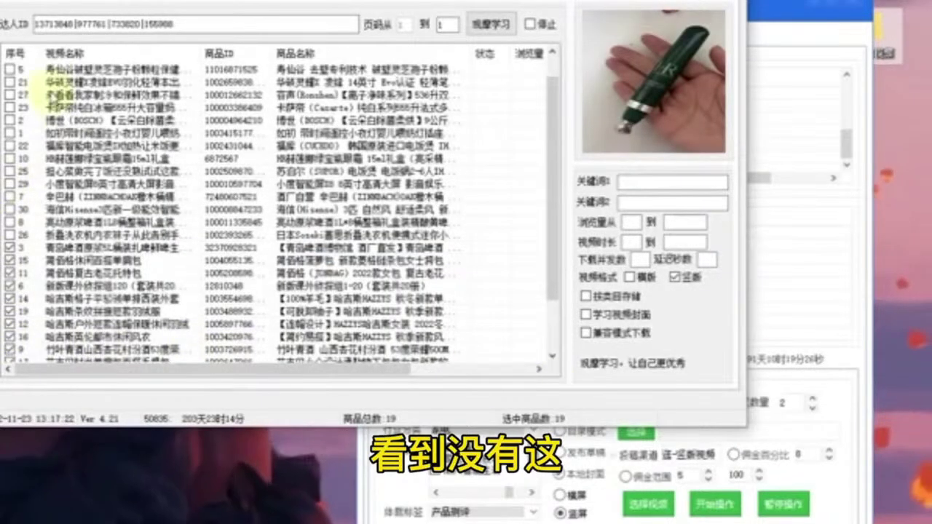
scroll(42, 281, down, 2)
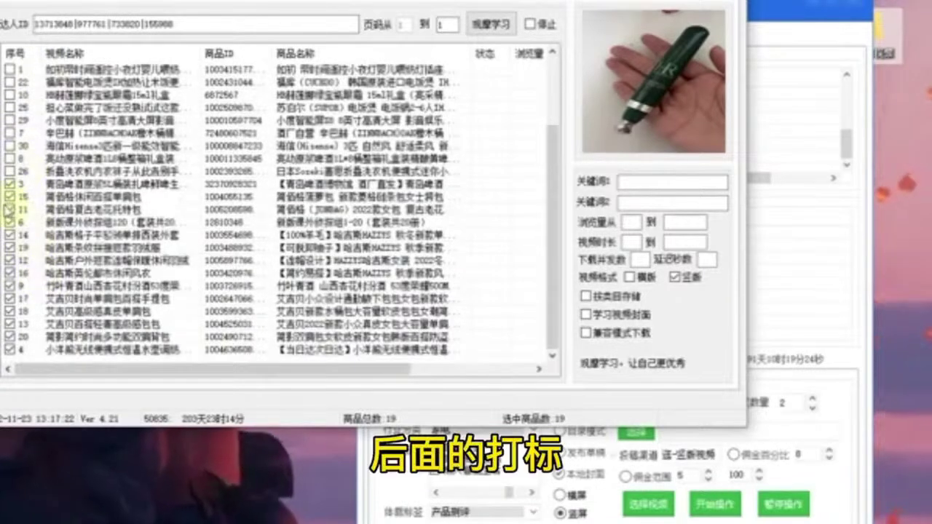
click(182, 370)
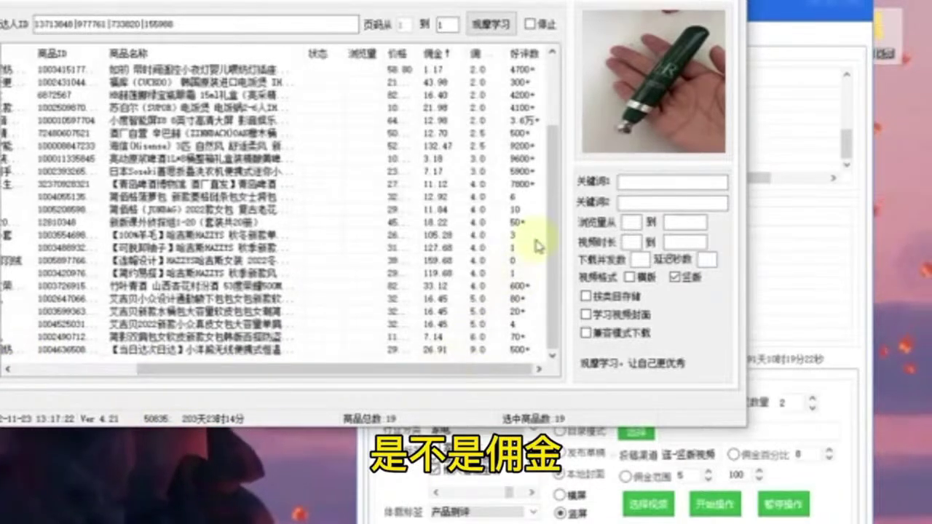
drag(464, 51, 486, 53)
Step: Download the ticked videos and widen the 佣金比 column to check the commission ratios beside the download status
right_click(234, 275)
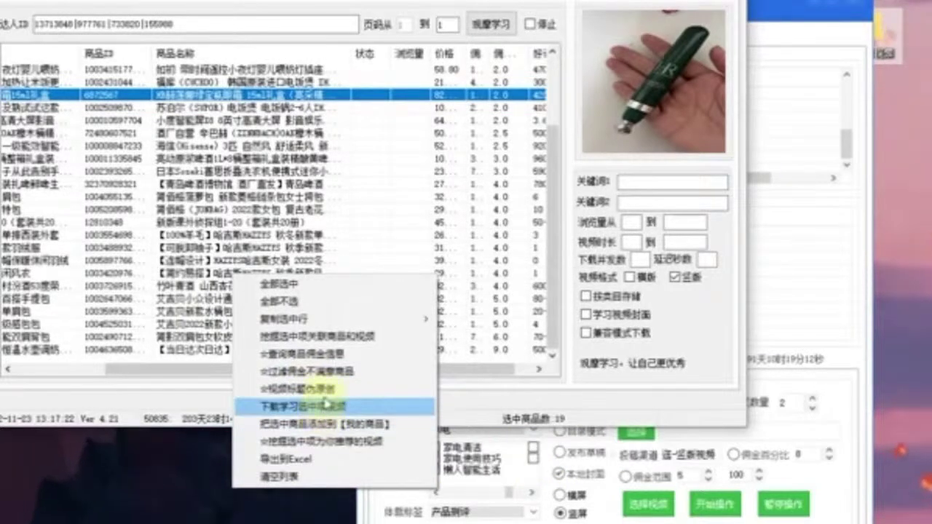
click(331, 406)
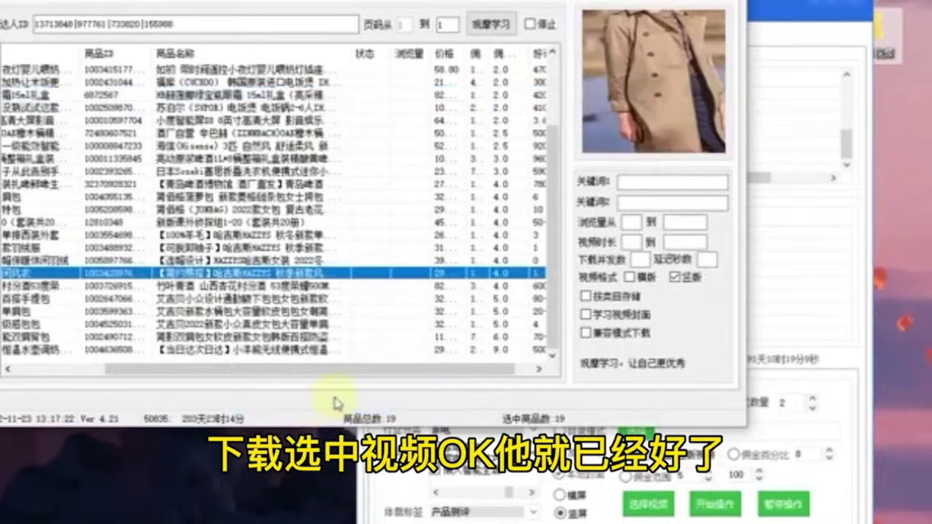
drag(365, 370, 382, 370)
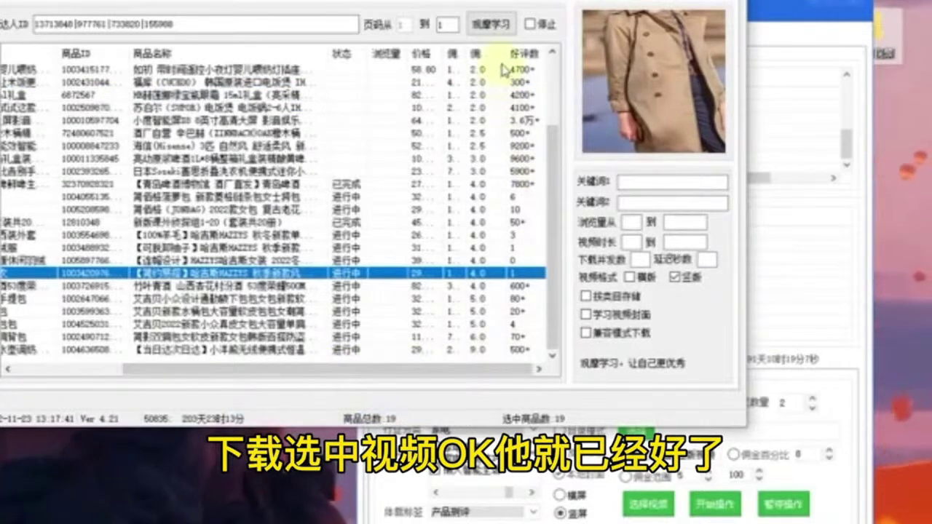
drag(488, 53, 518, 55)
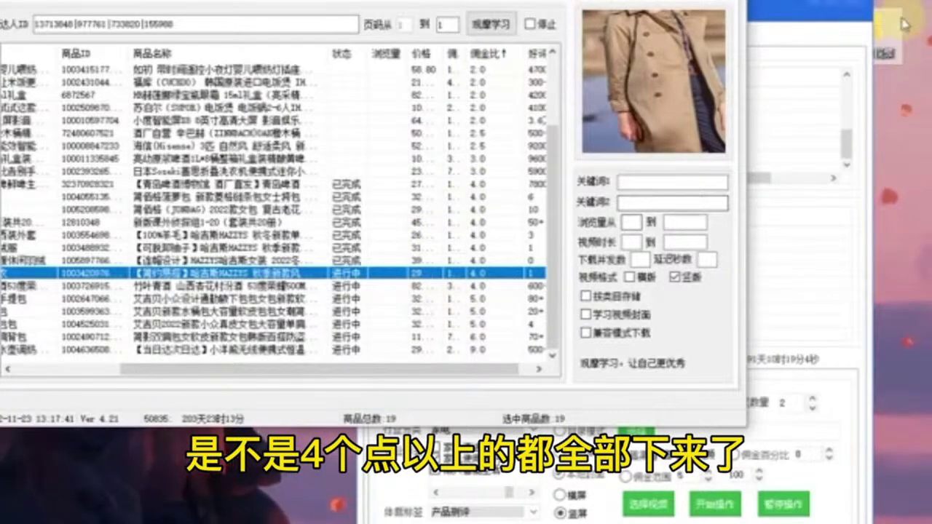
Step: Open the 京东视频 folder on the desktop to check the downloaded videos
double_click(894, 25)
click(340, 121)
double_click(340, 121)
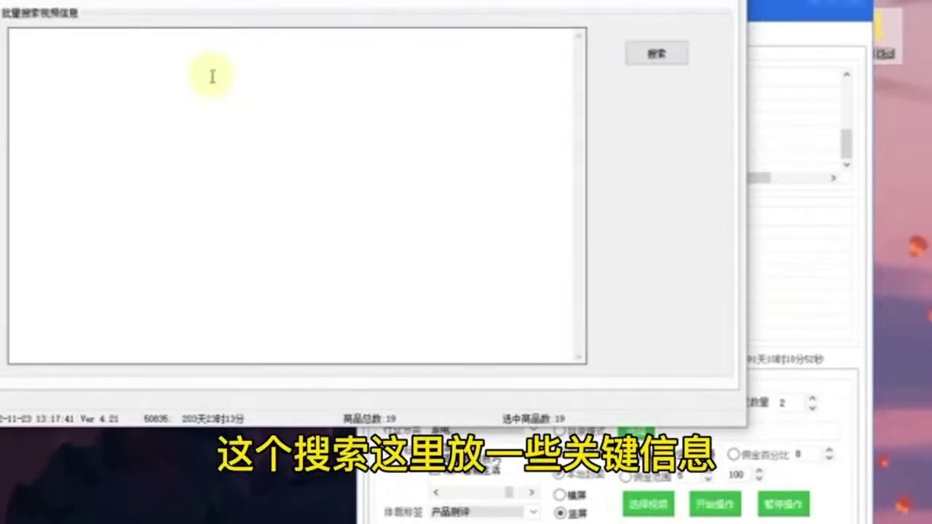
Step: Look at the video export page, and put away the product selection tool and the 京东视频发布 window
click(221, 2)
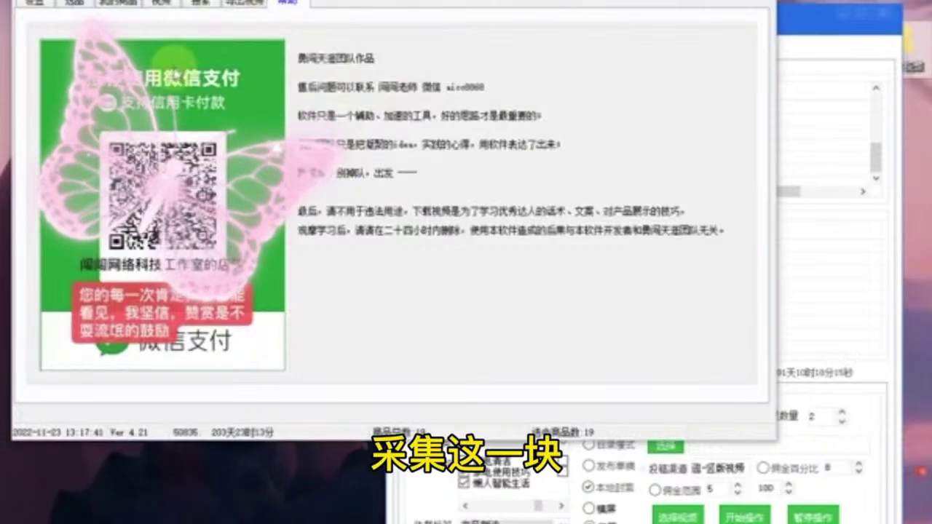
key(alt+F4)
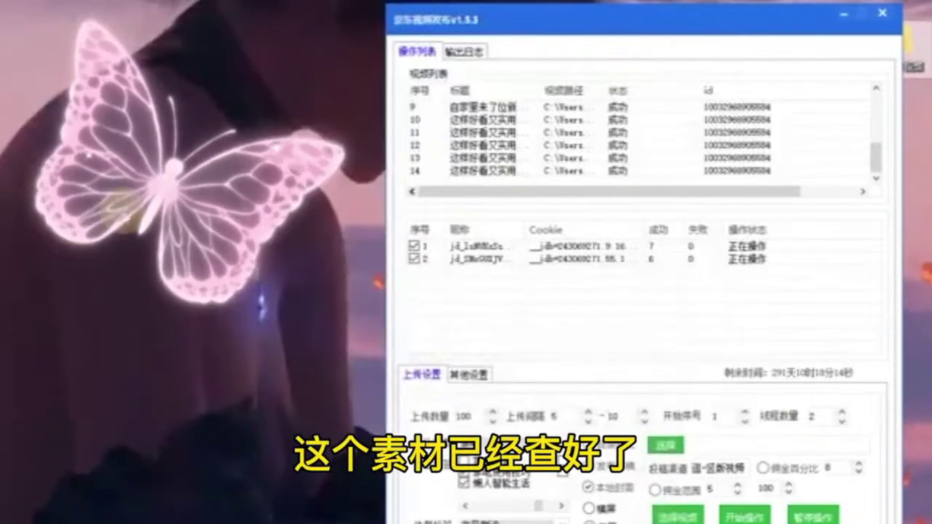
click(843, 14)
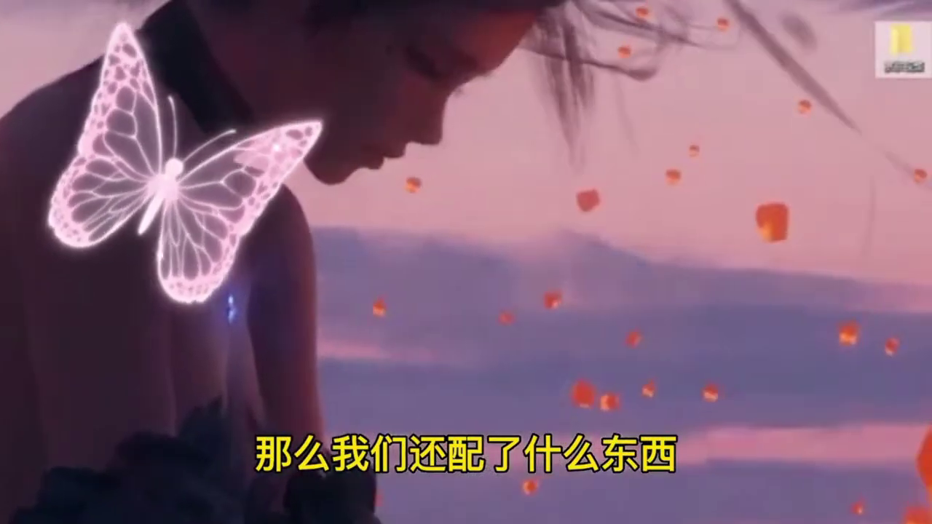
mouse_move(426, 521)
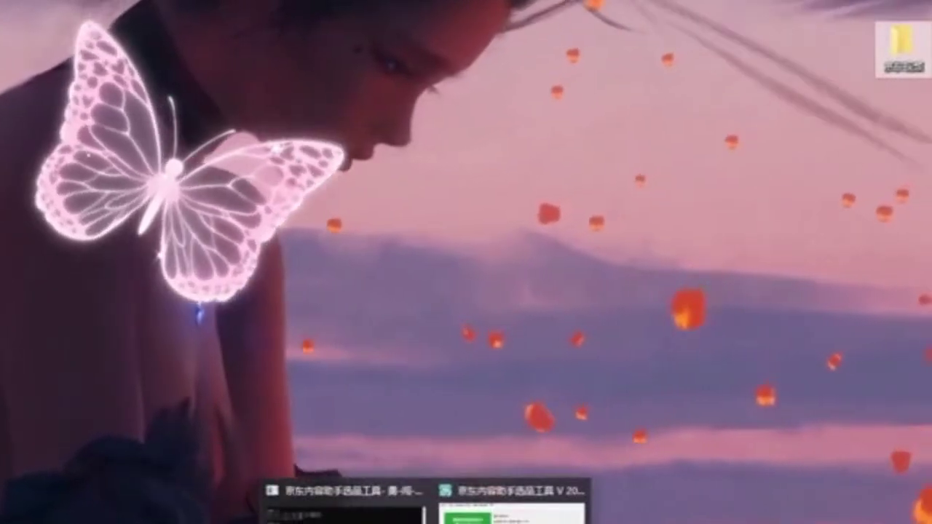
Step: In the batch video processing tool, look at the 分割 (split) settings for x99.mp4 and close them without starting
click(510, 507)
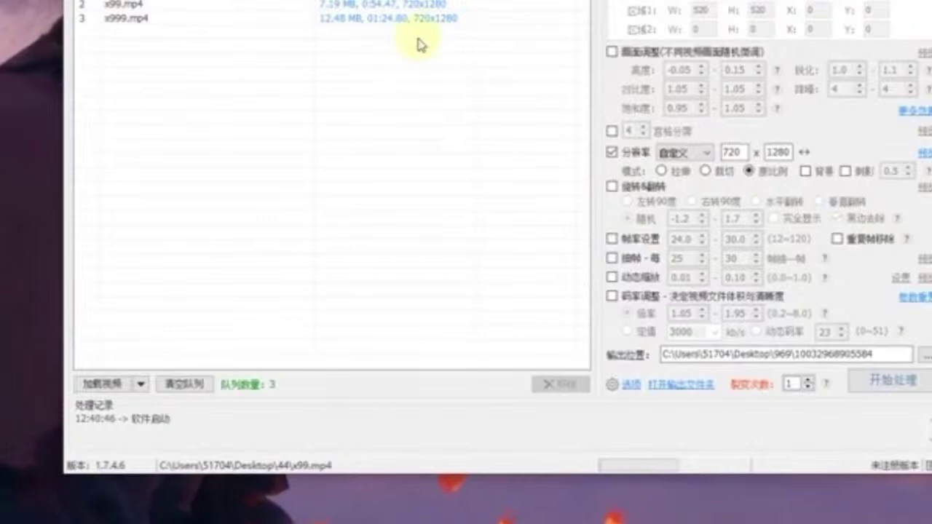
right_click(419, 4)
mouse_move(466, 89)
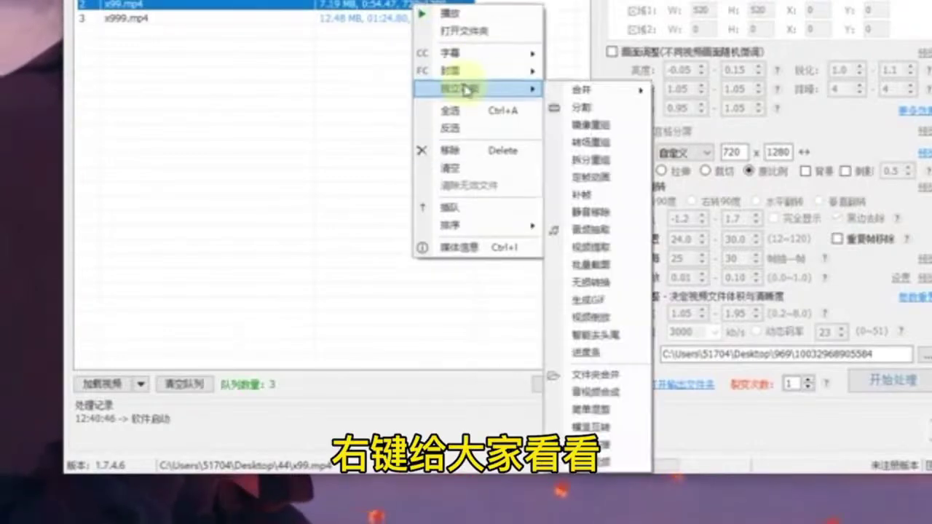
click(593, 108)
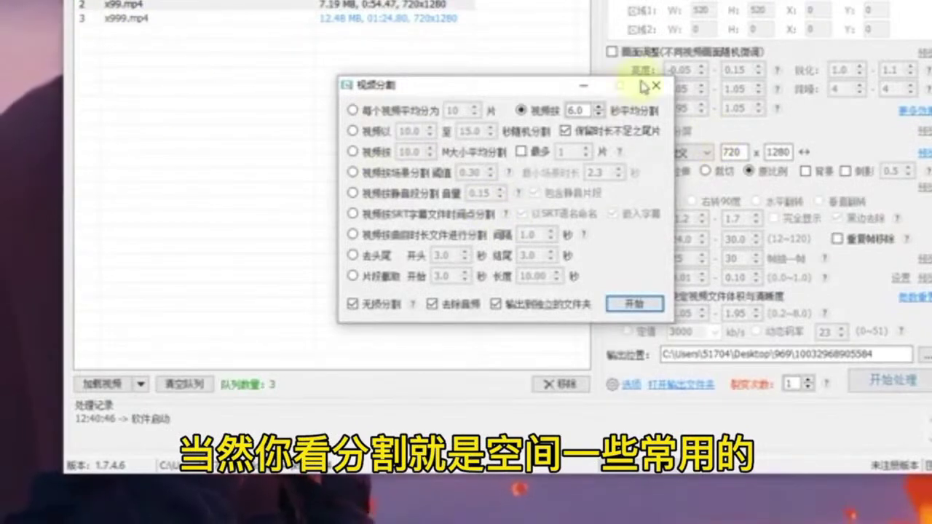
click(656, 91)
Step: Look through the 字幕, 独立功能 and 排序 functions offered for x99.mp4 in the video queue
right_click(398, 3)
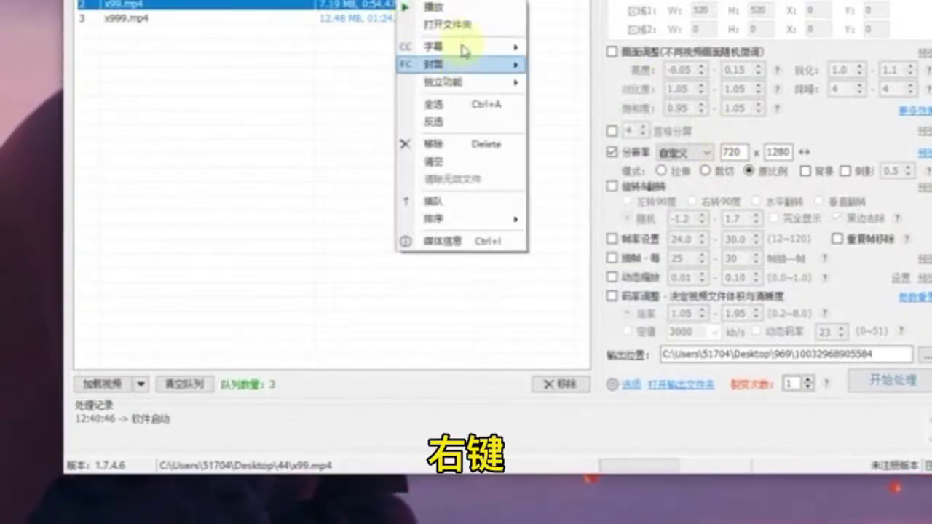
mouse_move(459, 49)
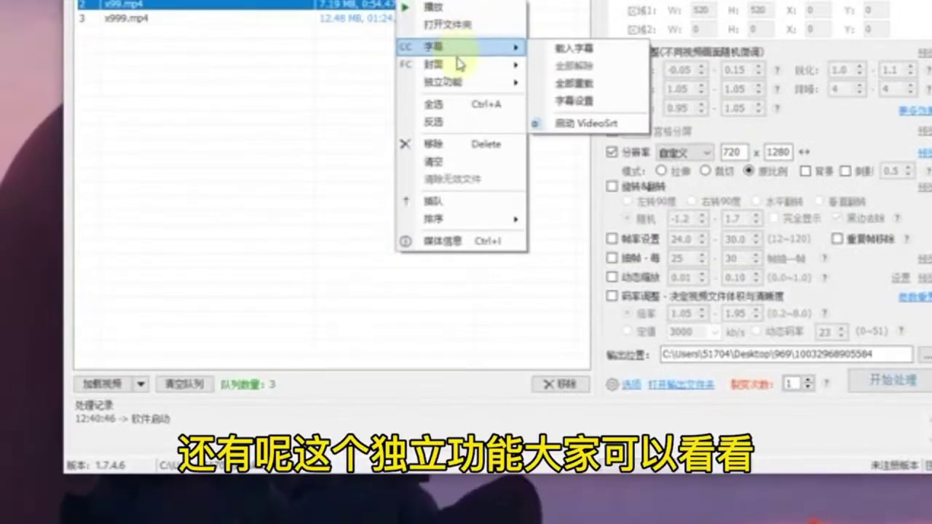
mouse_move(473, 83)
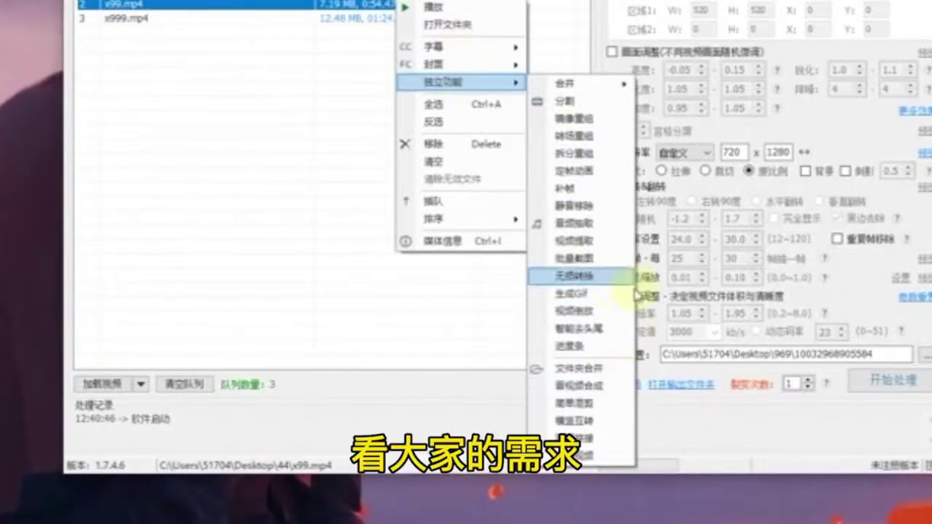
key(Down)
key(Down)
key(Down)
key(Down)
key(Down)
key(Down)
key(Right)
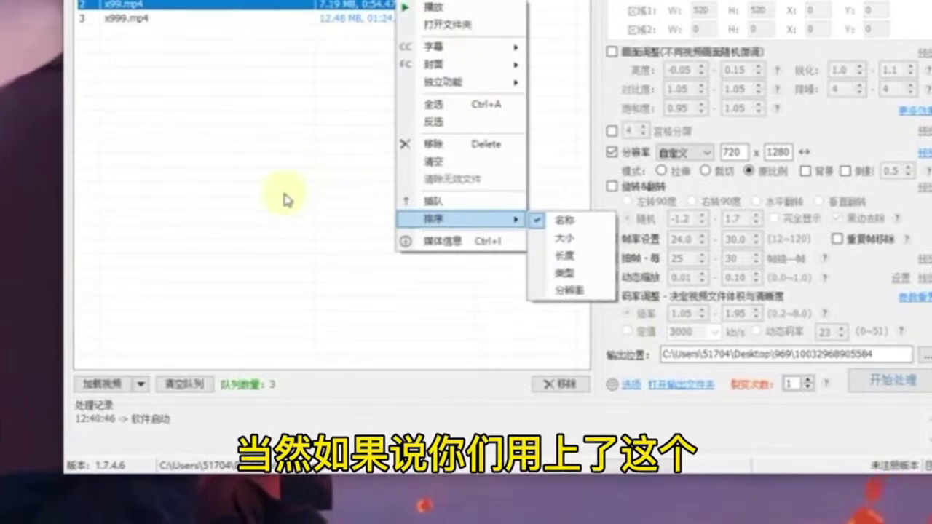
click(299, 159)
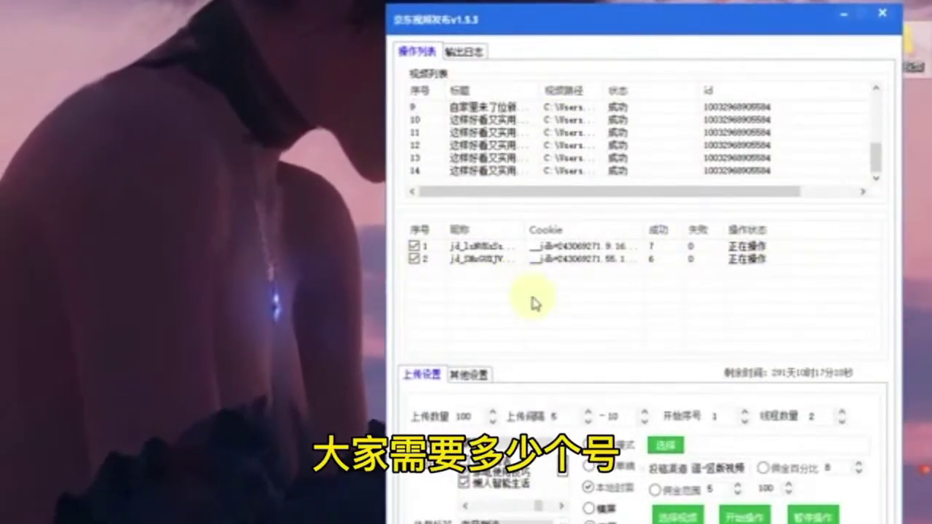
Step: Look at the browser and Cookie options for adding accounts to the 京东视频发布 account list
right_click(513, 274)
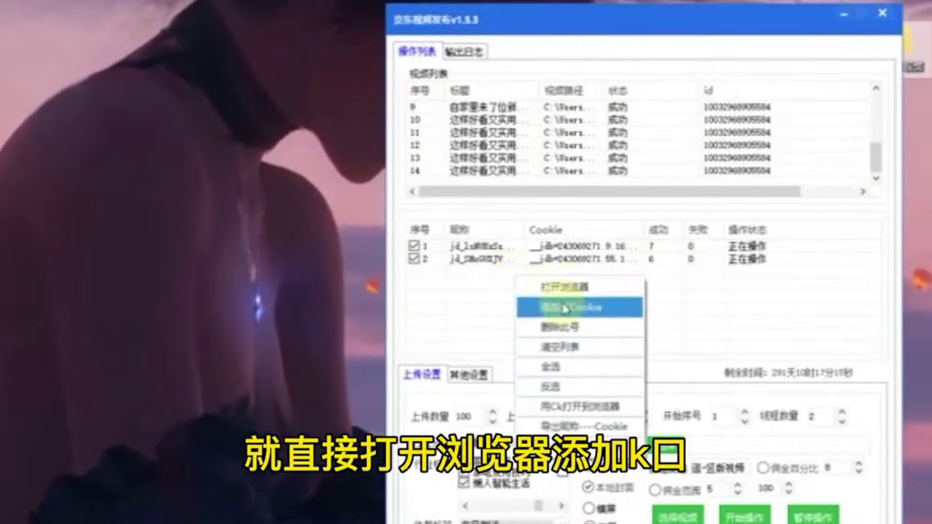
click(469, 284)
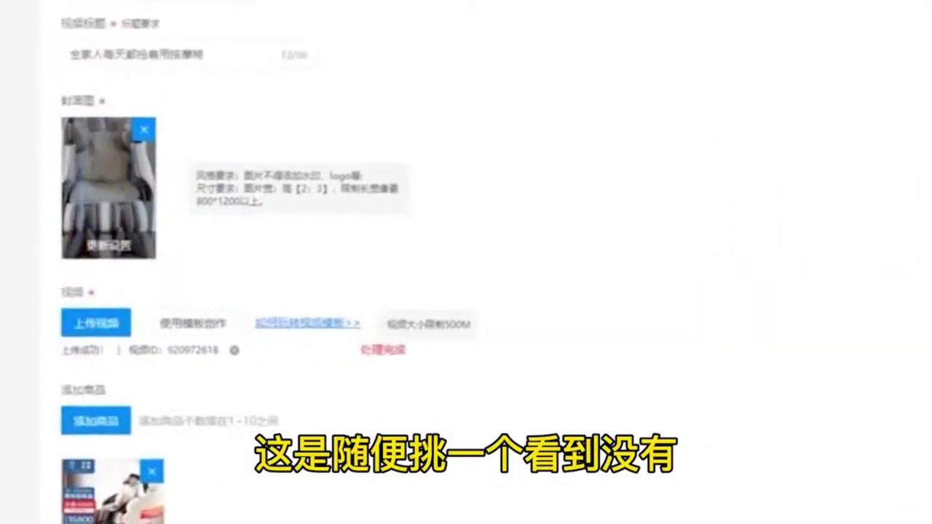
Step: Check the product attached to the massage chair video draft, open its pre-submission preview and view the 家电 topic tags
scroll(186, 235, down, 5)
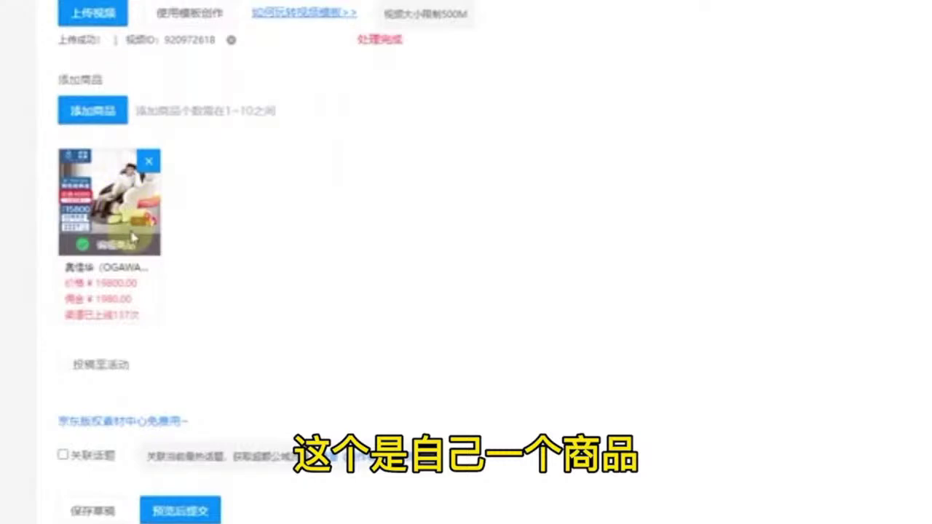
click(176, 512)
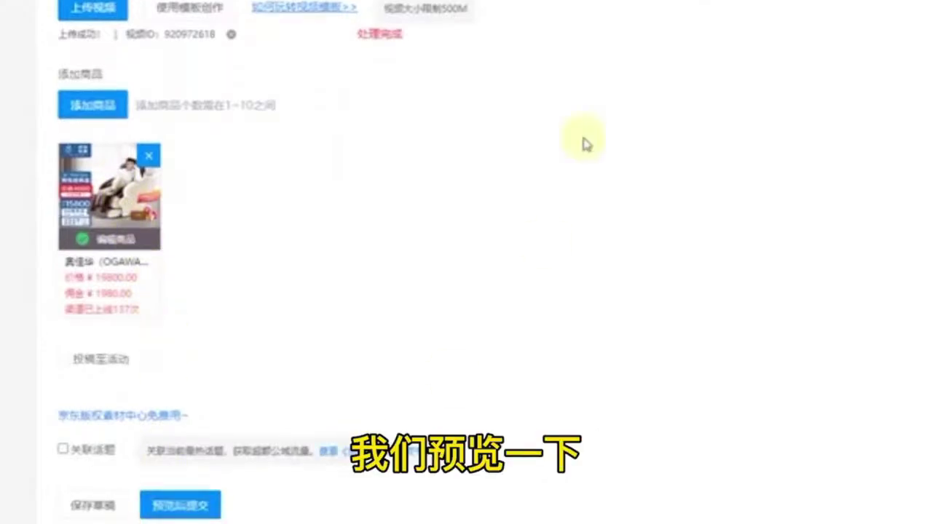
scroll(729, 375, up, 3)
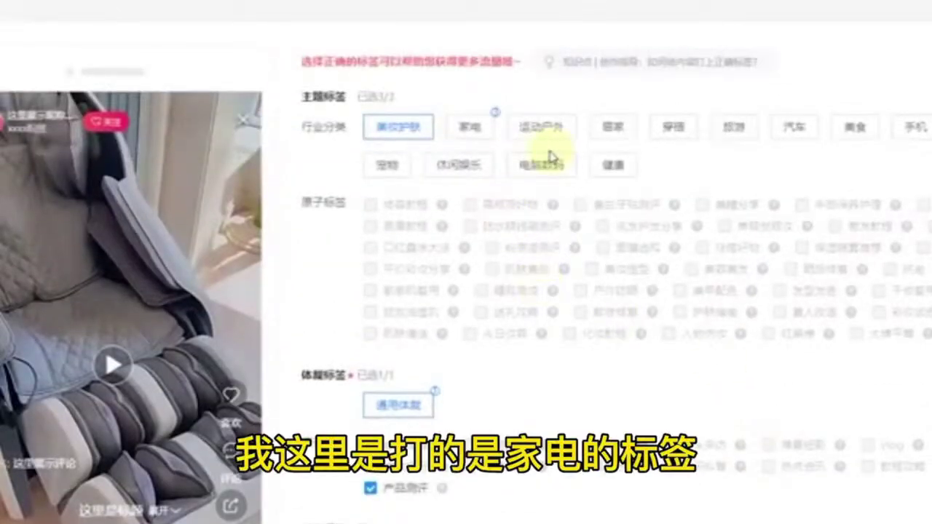
click(472, 133)
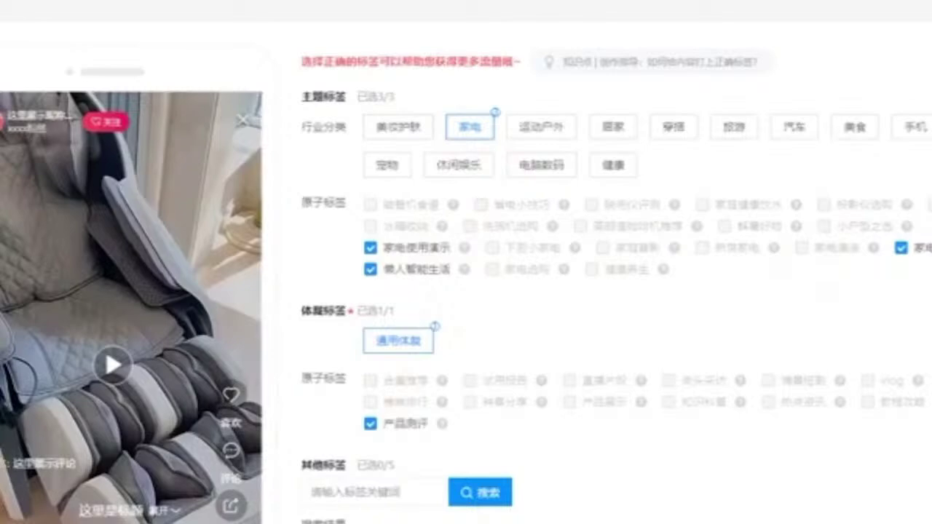
Step: Compare the draft's tags with the 行业标签 settings in 京东视频发布, and look over the remaining tags on the preview page
key(alt+Tab)
drag(677, 122, 683, 24)
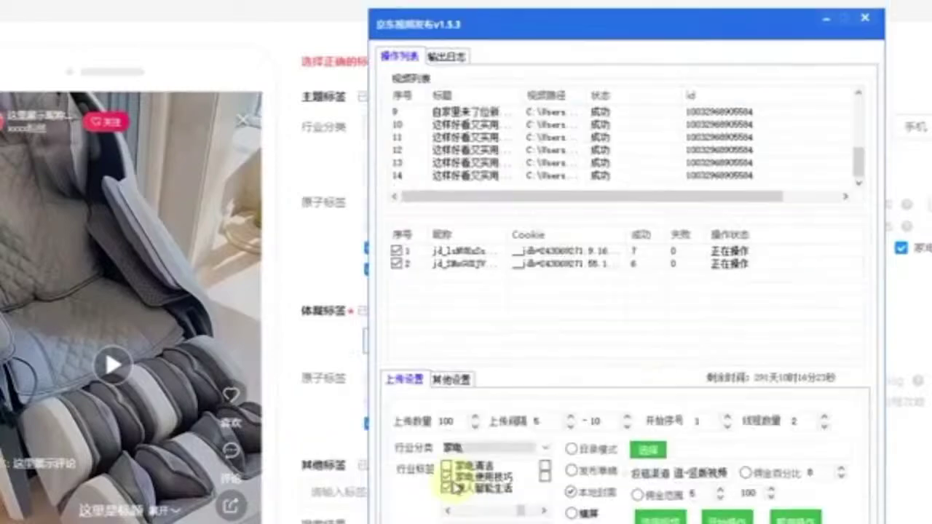
click(826, 19)
scroll(665, 514, down, 3)
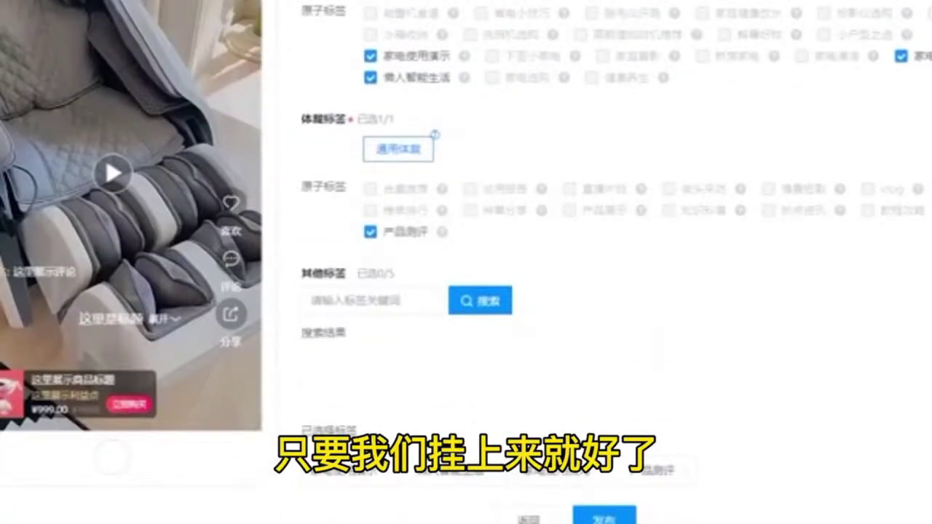
Step: Check the publishing statuses in 京东视频发布, set the upper limit of 上传间隔 to 11 and open its lower limit for editing
key(alt+Tab)
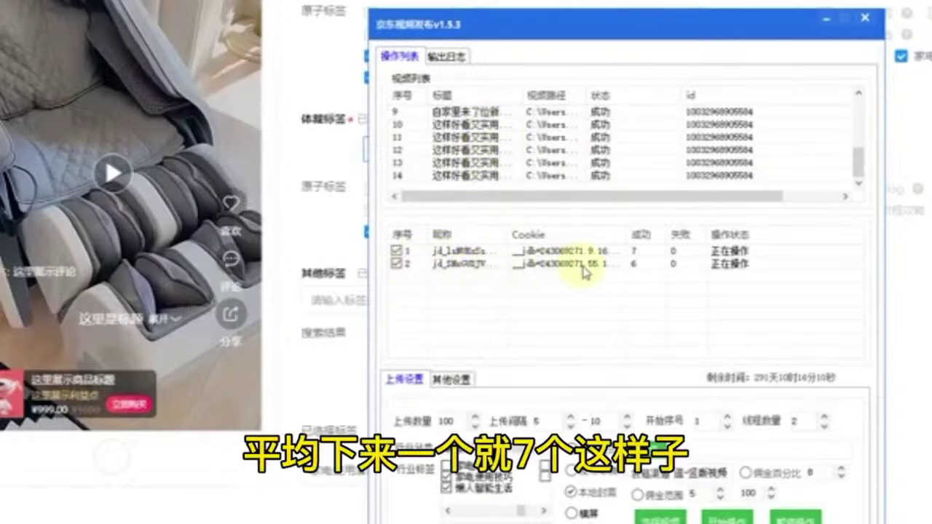
drag(863, 167, 863, 145)
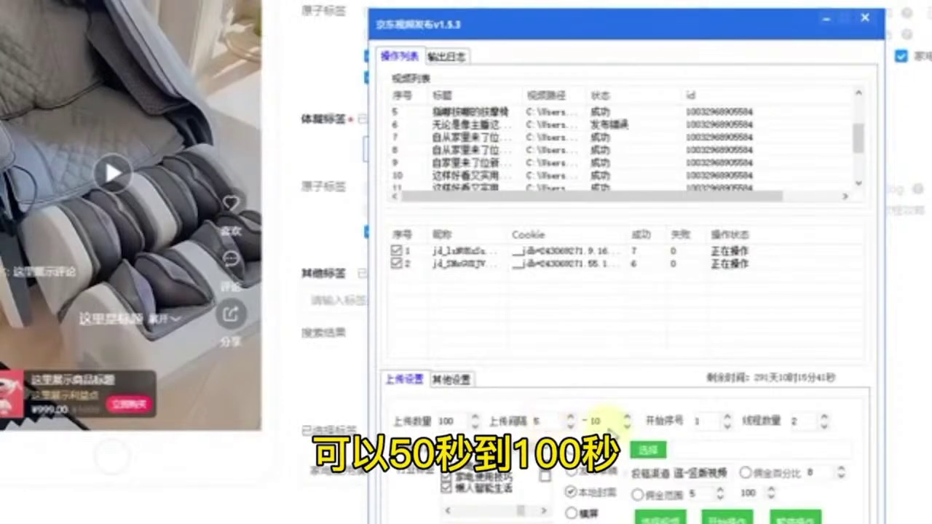
click(628, 418)
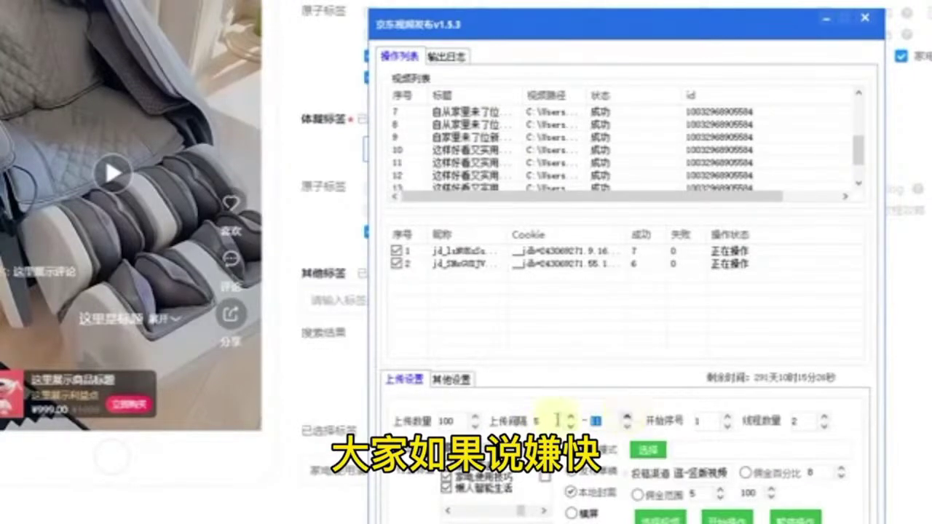
click(544, 421)
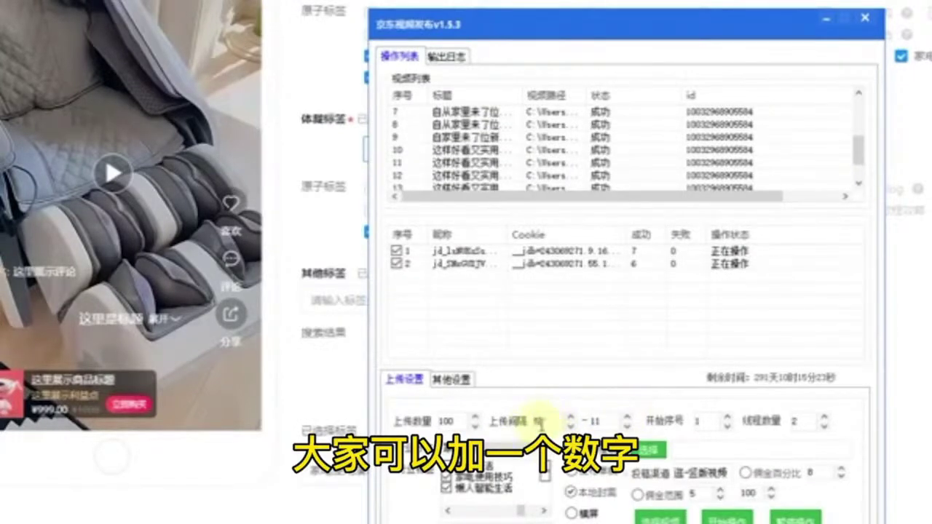